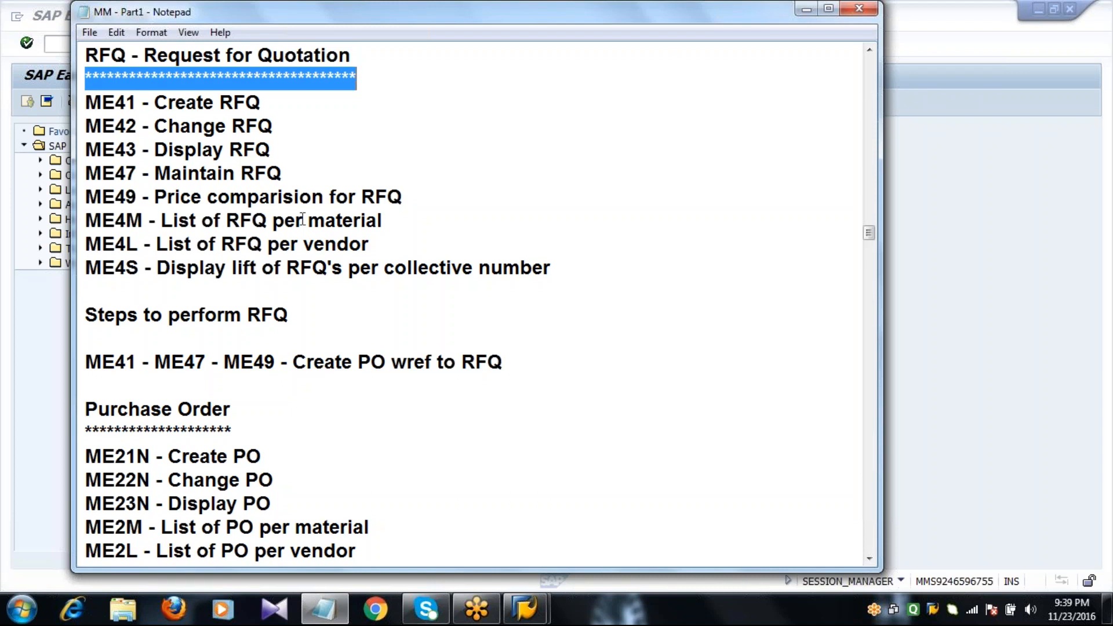
# Step: Switch to SAP Easy Access and start transaction ME41 to create an RFQ
pyautogui.moveTo(88, 104); pyautogui.dragTo(280, 139)
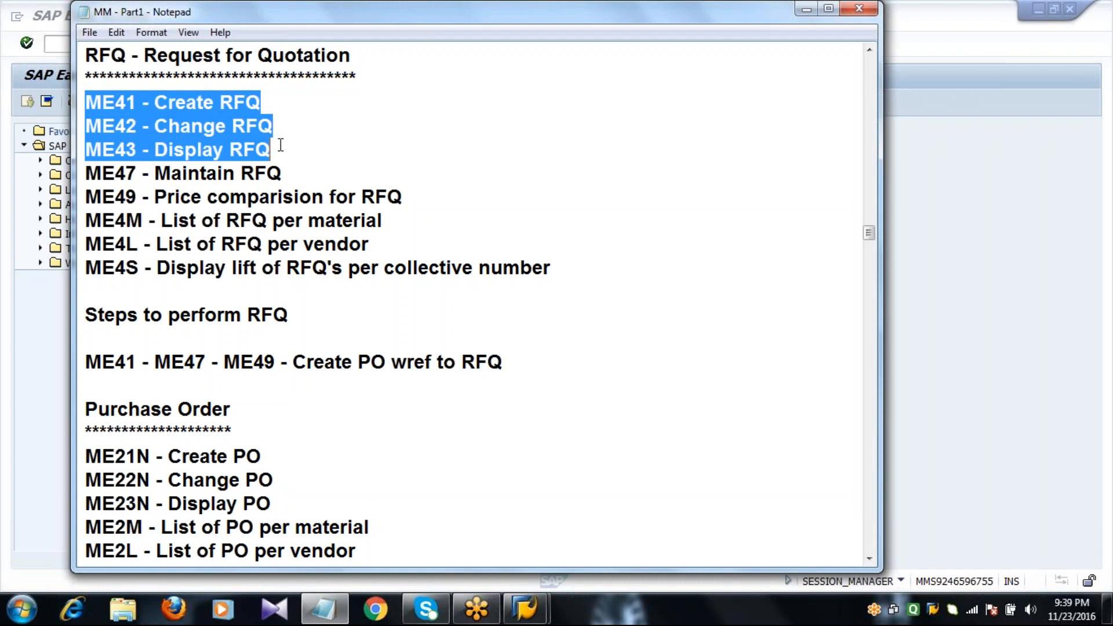
pyautogui.click(63, 49)
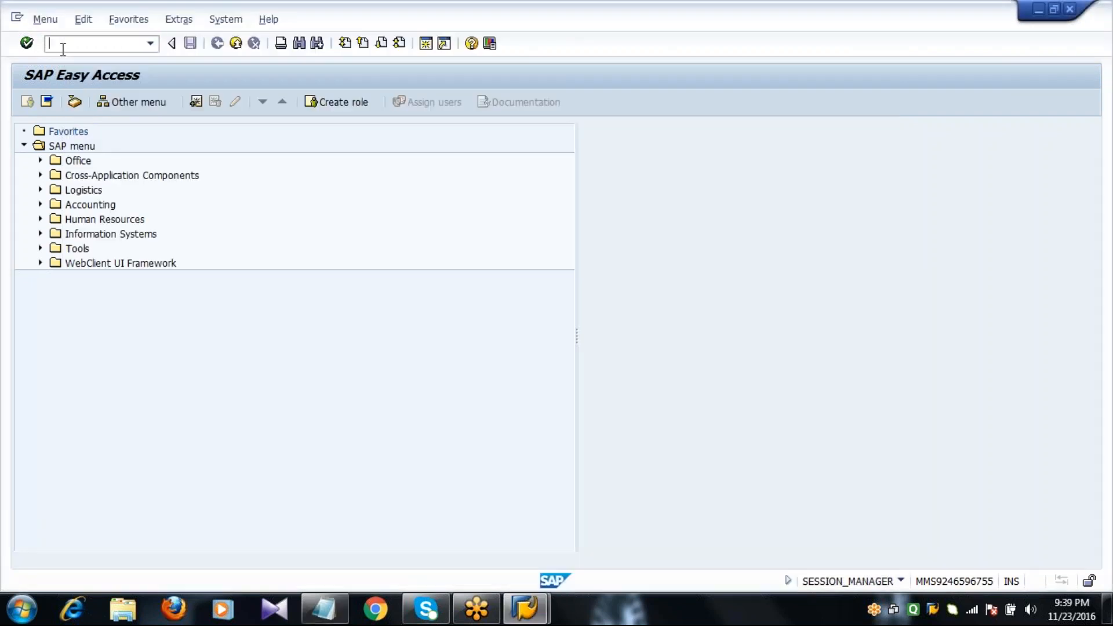
pyautogui.write('me41')
pyautogui.press('Return')
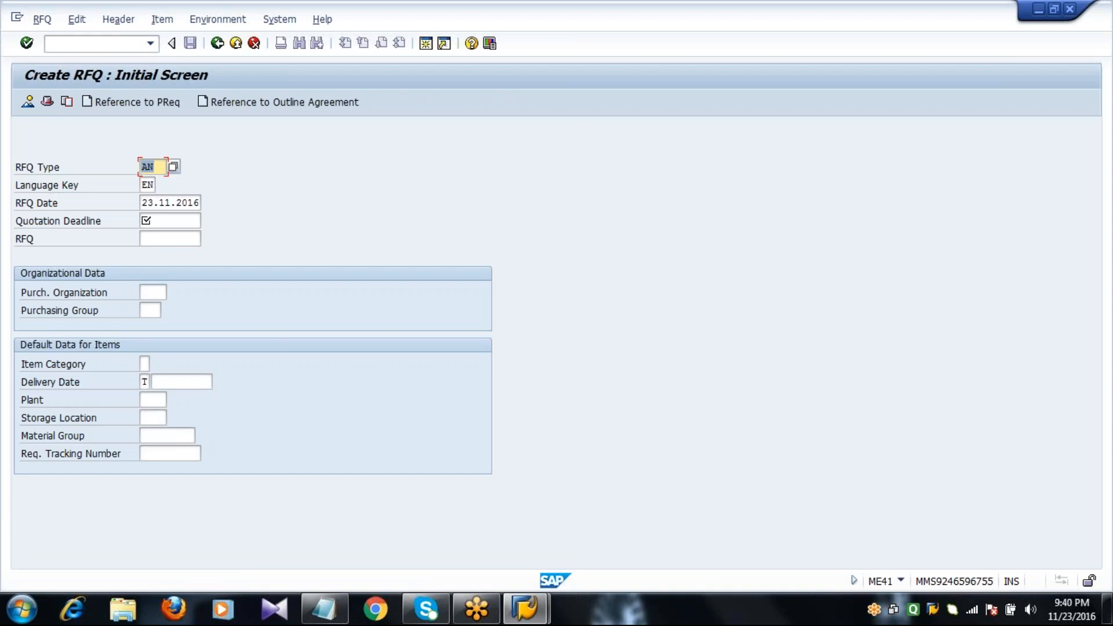
# Step: Set the quotation deadline to 24.11.2016 on the Create RFQ initial screen
pyautogui.click(155, 167)
pyautogui.press('Tab')
pyautogui.press('Tab')
pyautogui.press('Tab')
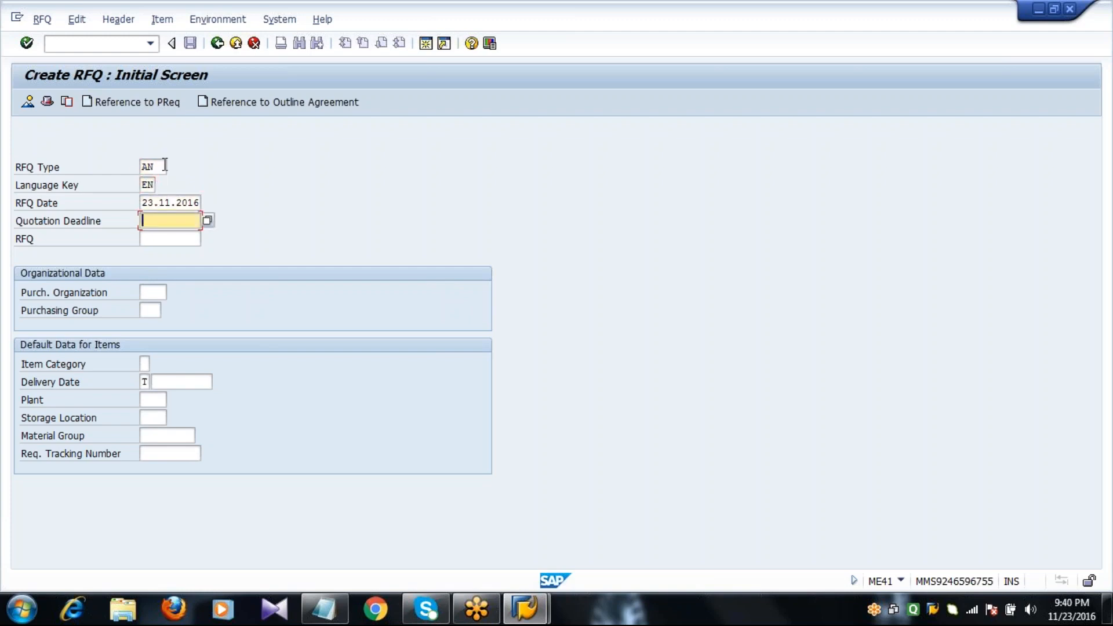
pyautogui.write('24.11.2016')
pyautogui.press('Tab')
pyautogui.press('Tab')
# Step: Assign purchasing organization 2011 and purchasing group 222 to the RFQ
pyautogui.write('2')
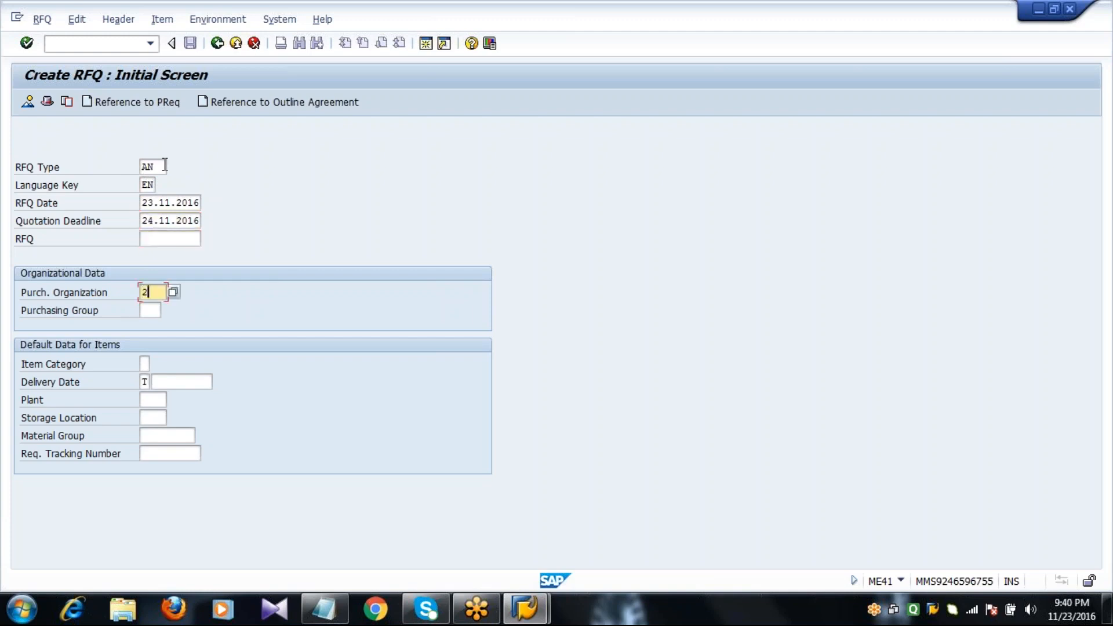
pyautogui.write('011')
pyautogui.press('Tab')
pyautogui.write('2')
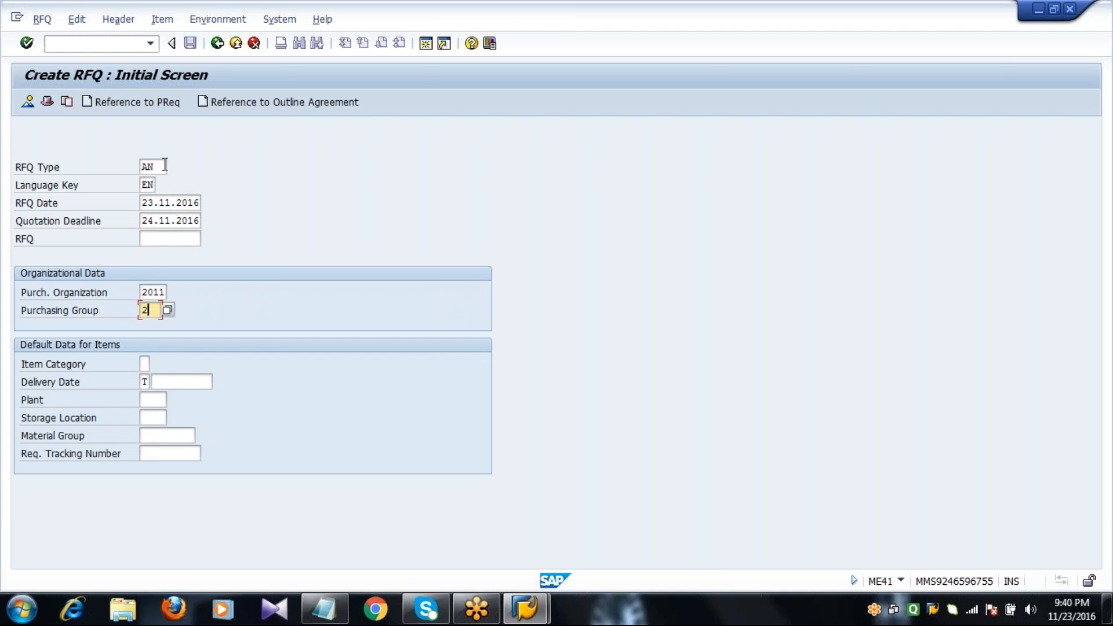
pyautogui.write('22')
pyautogui.press('Tab')
pyautogui.press('Tab')
pyautogui.press('Tab')
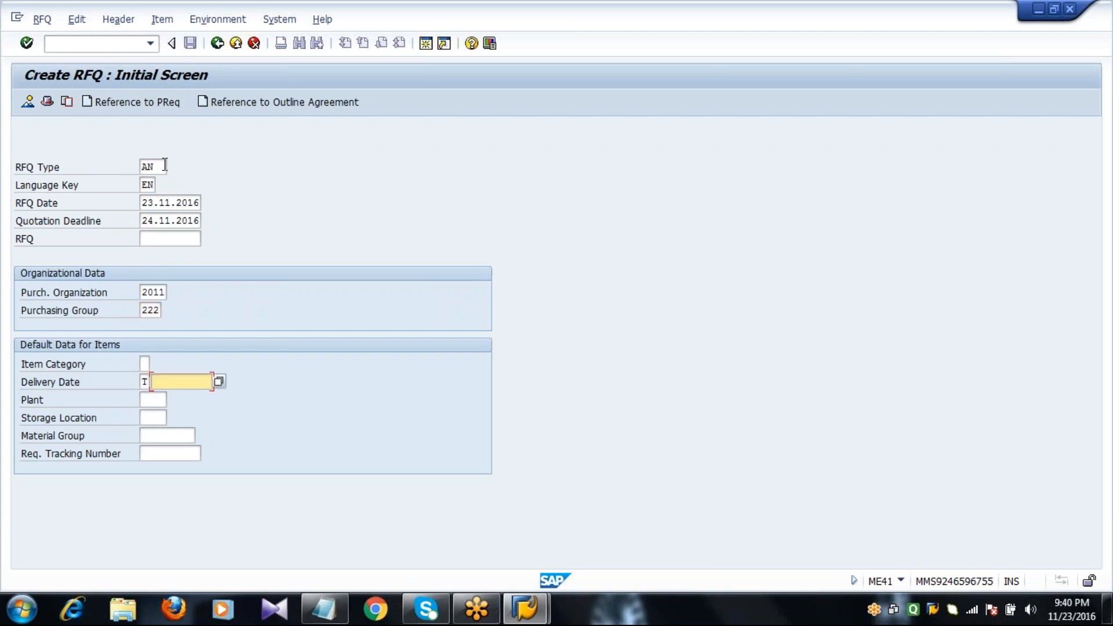
# Step: Set the default item data to delivery date 30.12.2016, plant 2011 and storage location 0001
pyautogui.write('30.12.2')
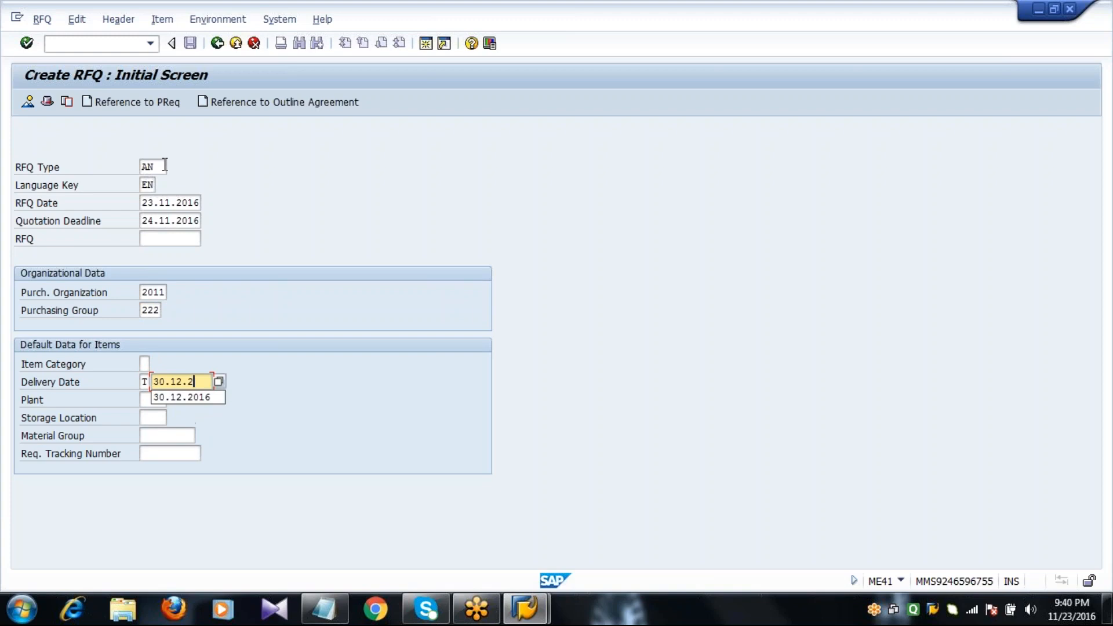
pyautogui.write('016')
pyautogui.press('Tab')
pyautogui.write('20')
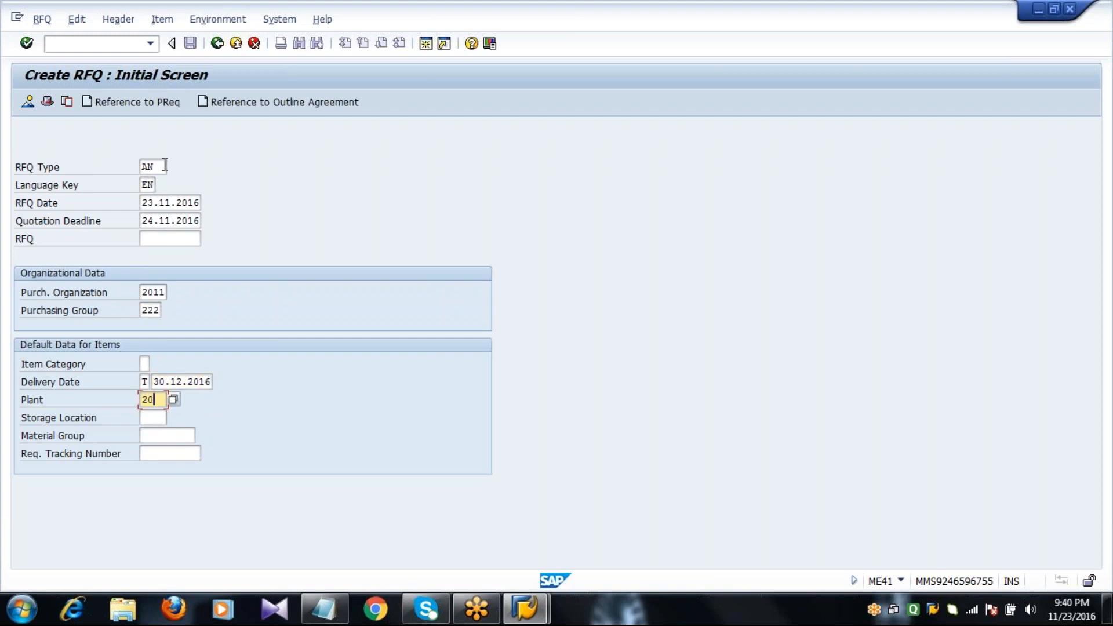
pyautogui.write('11')
pyautogui.press('Tab')
pyautogui.write('000')
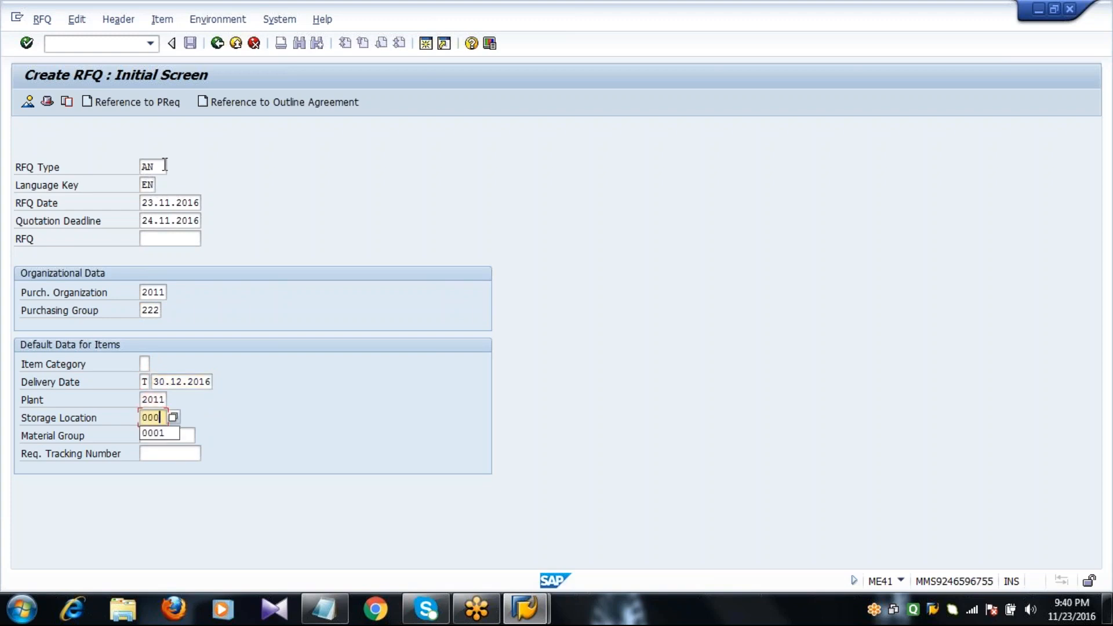
pyautogui.write('1')
pyautogui.press('Tab')
pyautogui.press('Tab')
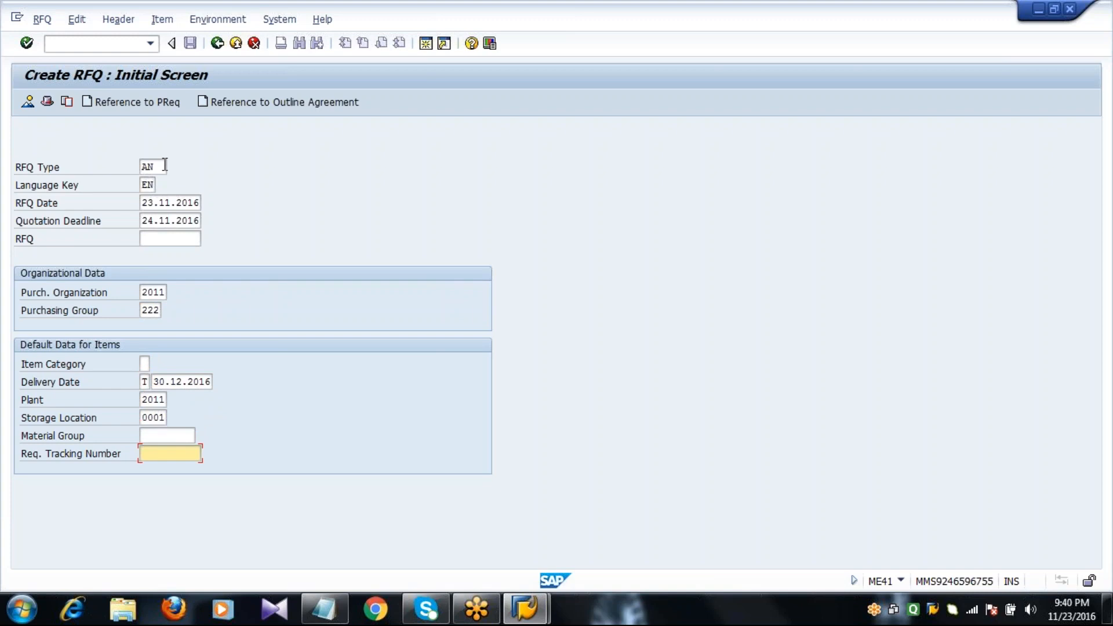
# Step: Set the requirement tracking number to 4 and the header's collective number to 2, proceeding to the item overview
pyautogui.write('4')
pyautogui.press('Return')
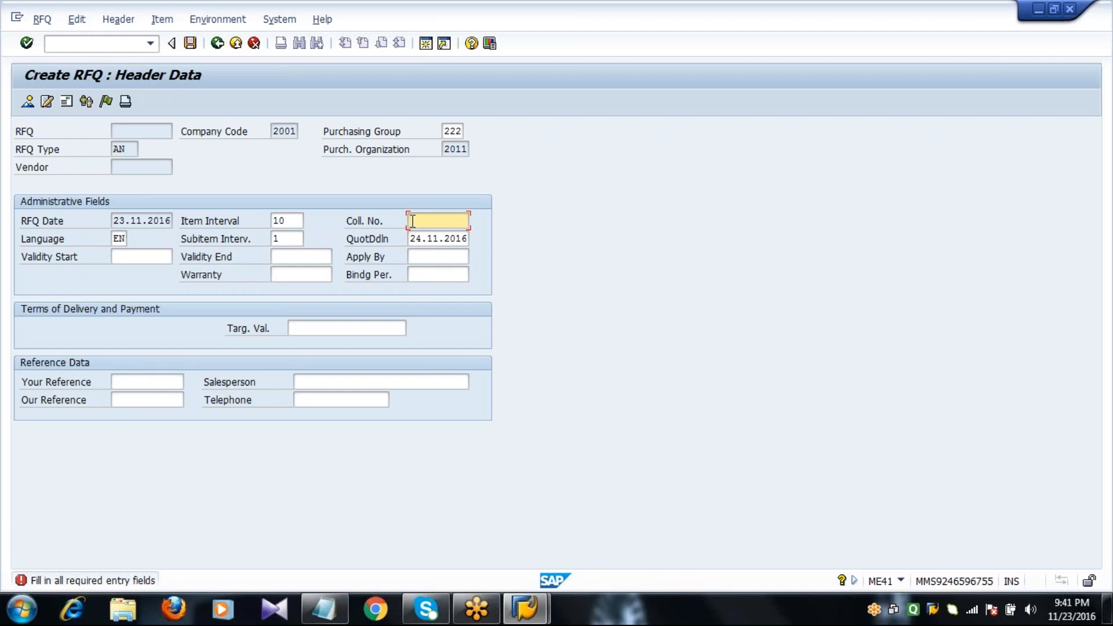
pyautogui.write('2')
pyautogui.press('Return')
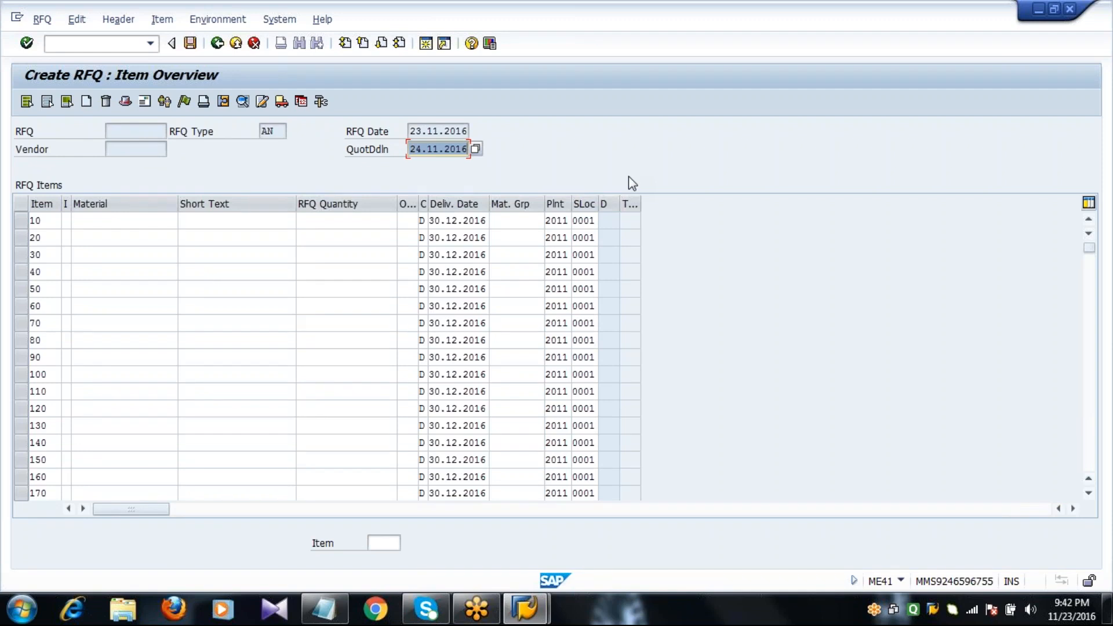
# Step: Look up the materials of plant 2011 and assign the hot rolled steel material 6051 to item 10
pyautogui.click(142, 224)
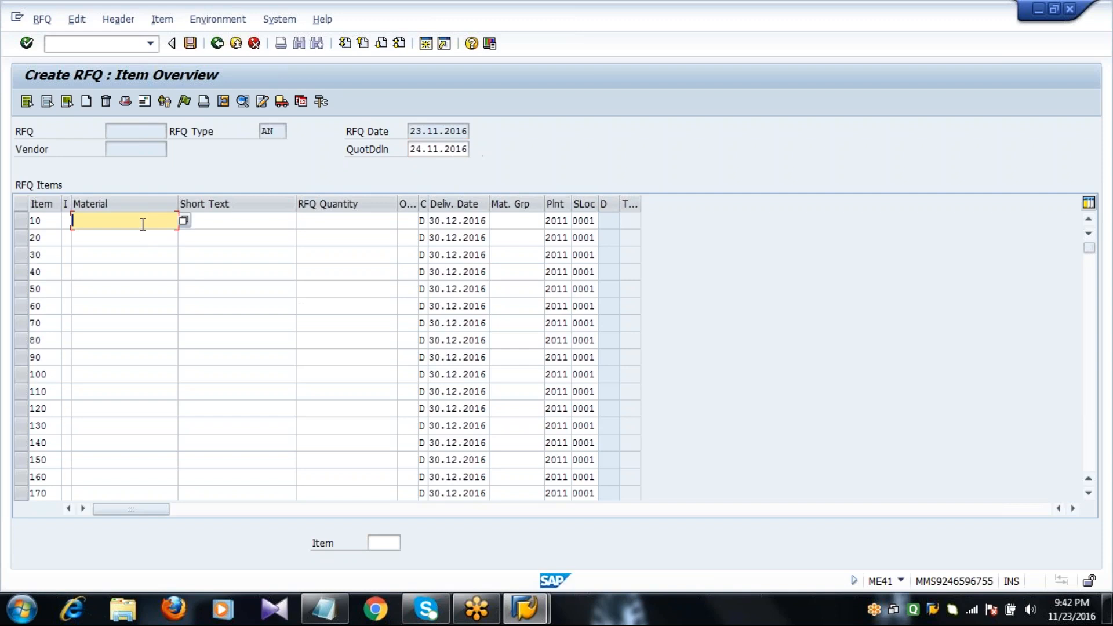
pyautogui.click(184, 221)
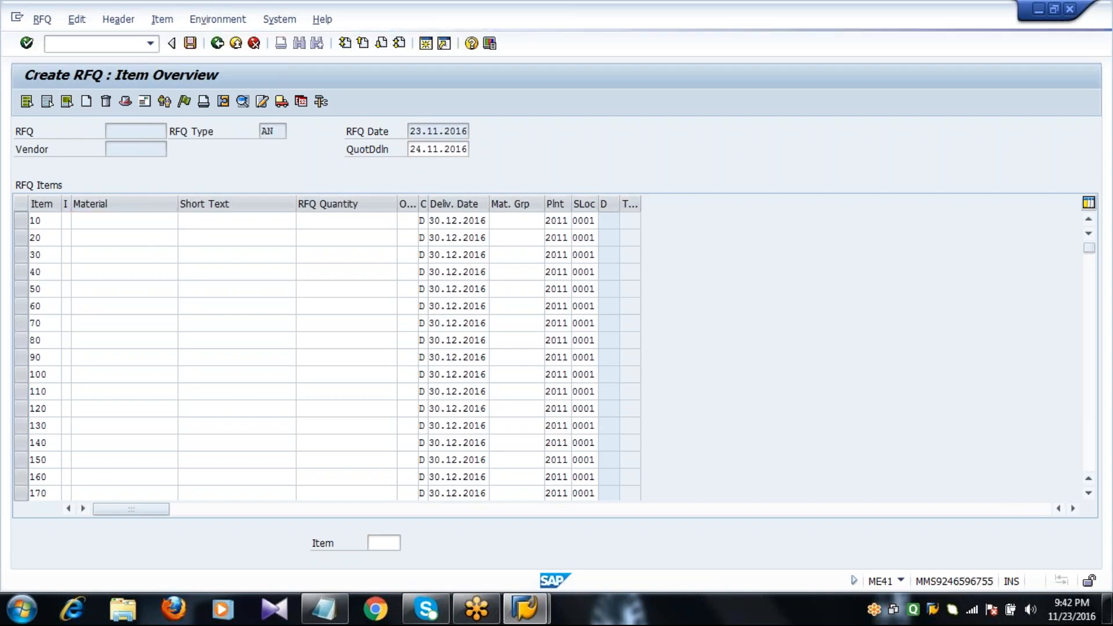
pyautogui.click(204, 255)
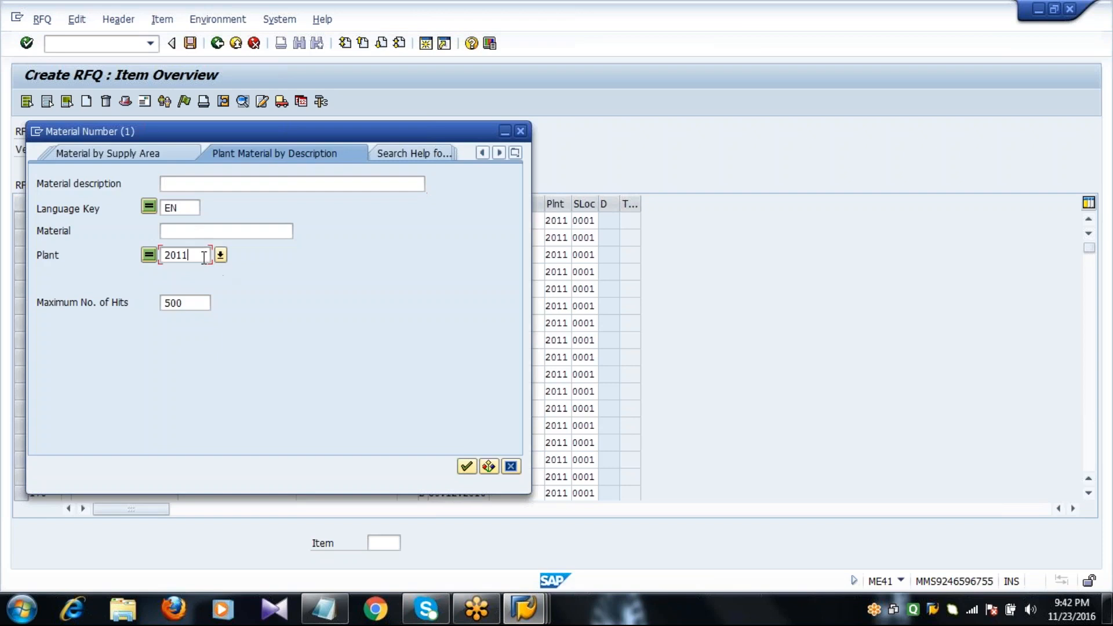
pyautogui.press('Return')
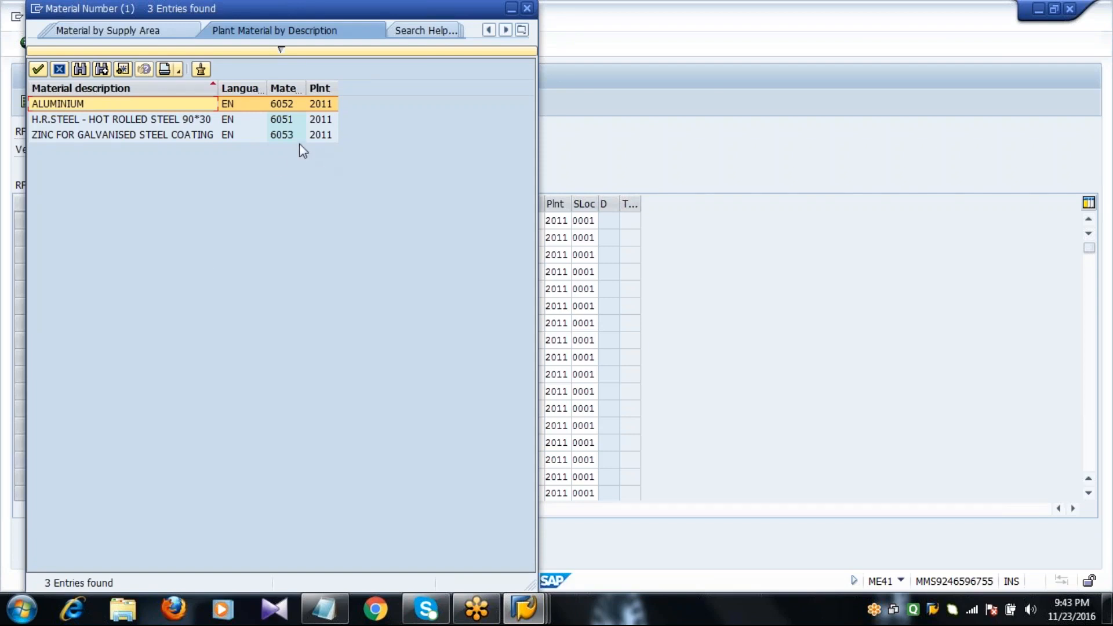
pyautogui.click(288, 121)
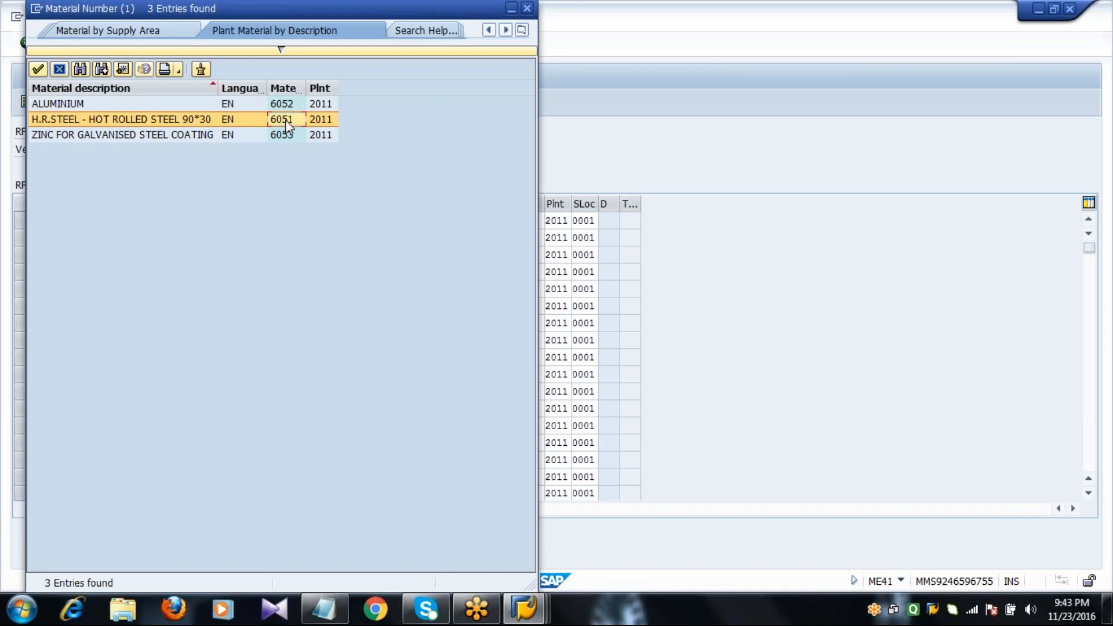
pyautogui.doubleClick(288, 125)
# Step: Set the RFQ quantity of item 10 to 100 and confirm the line
pyautogui.click(327, 222)
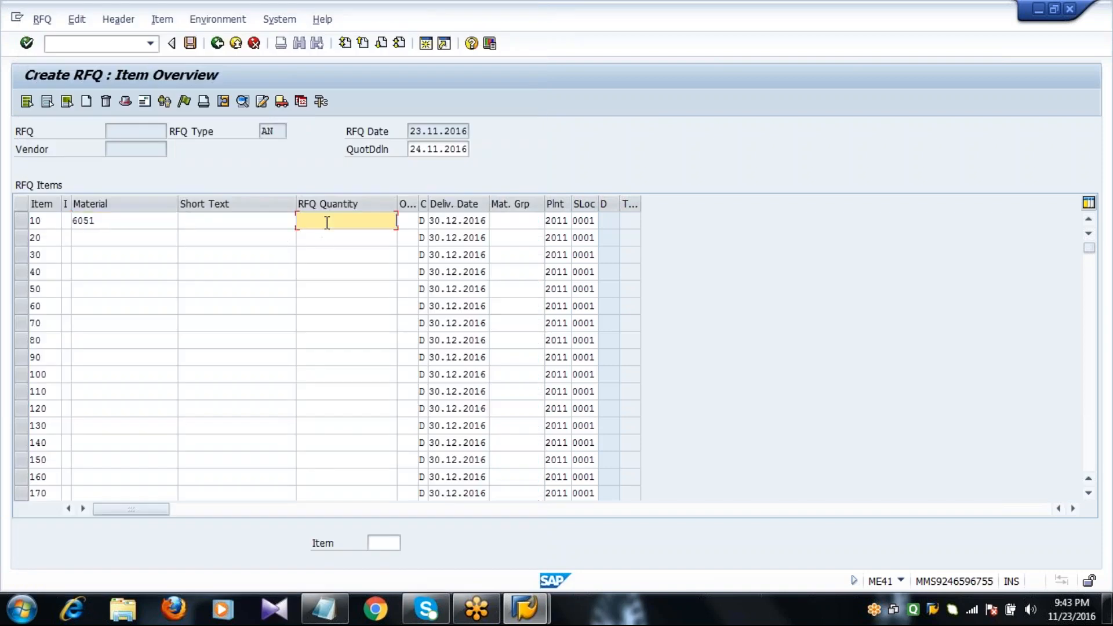
pyautogui.write('100')
pyautogui.press('Return')
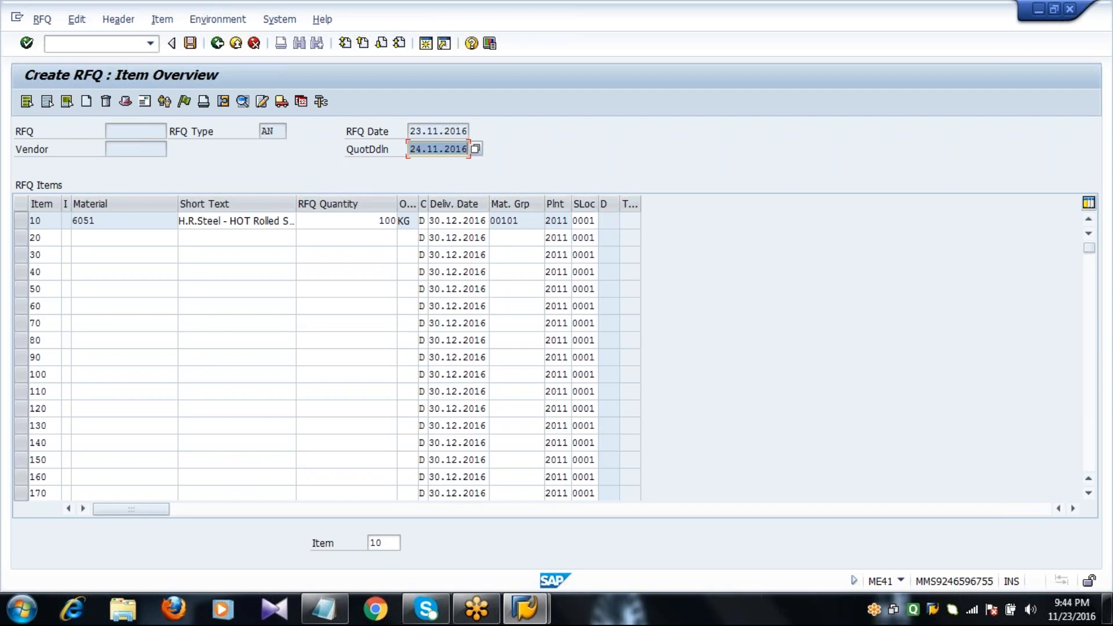
# Step: Open the vendor address for item 10 and assign the first vendor found by searching company code 2001
pyautogui.click(27, 222)
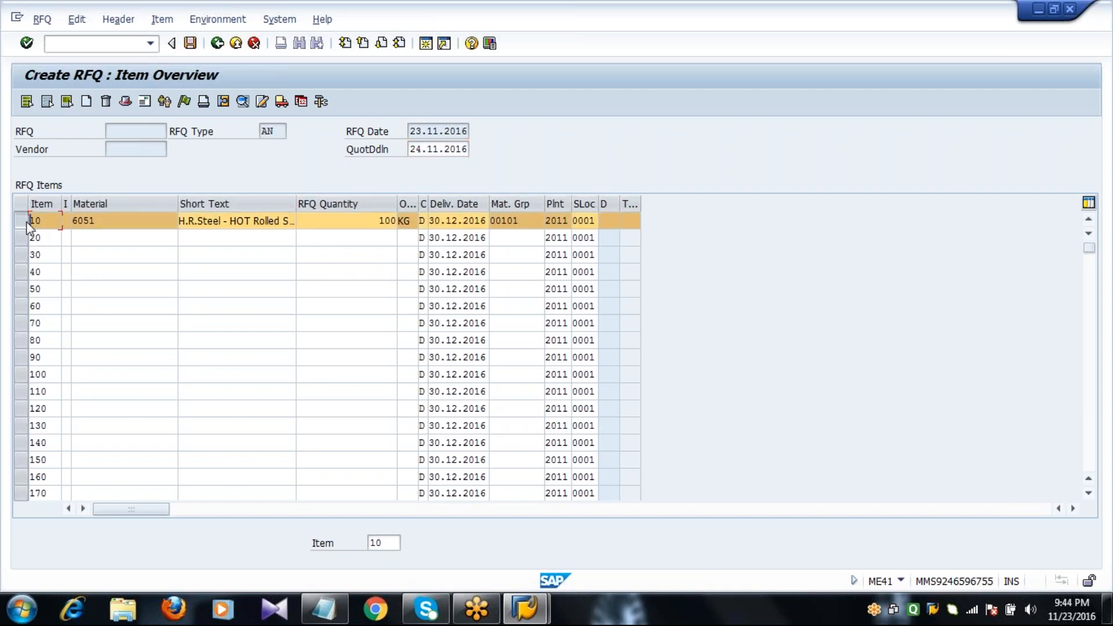
pyautogui.click(146, 98)
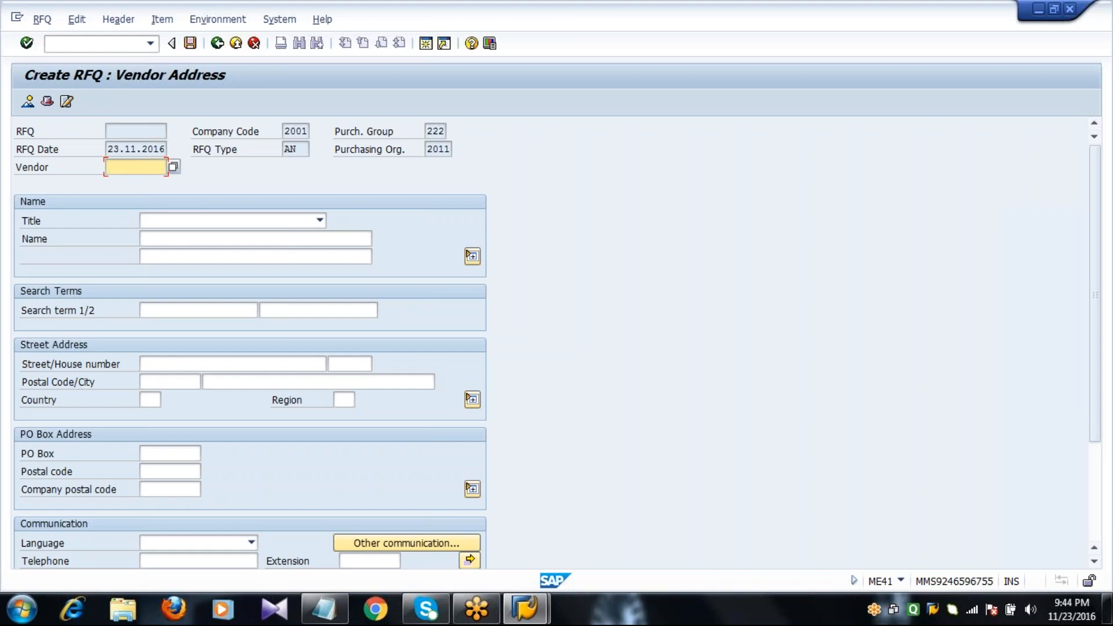
pyautogui.click(173, 168)
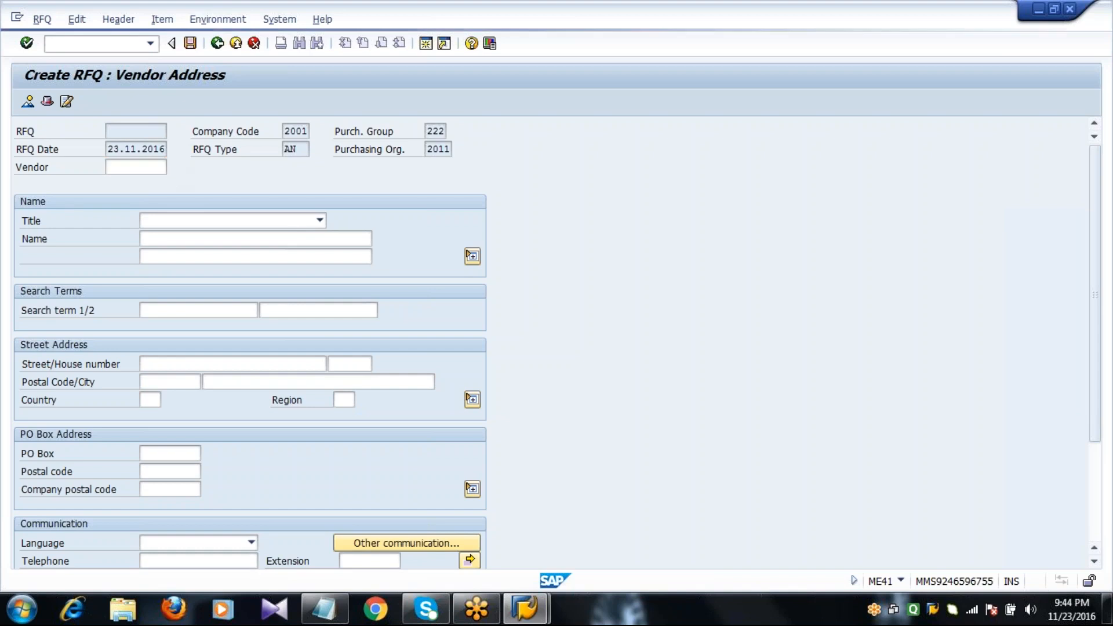
pyautogui.click(269, 346)
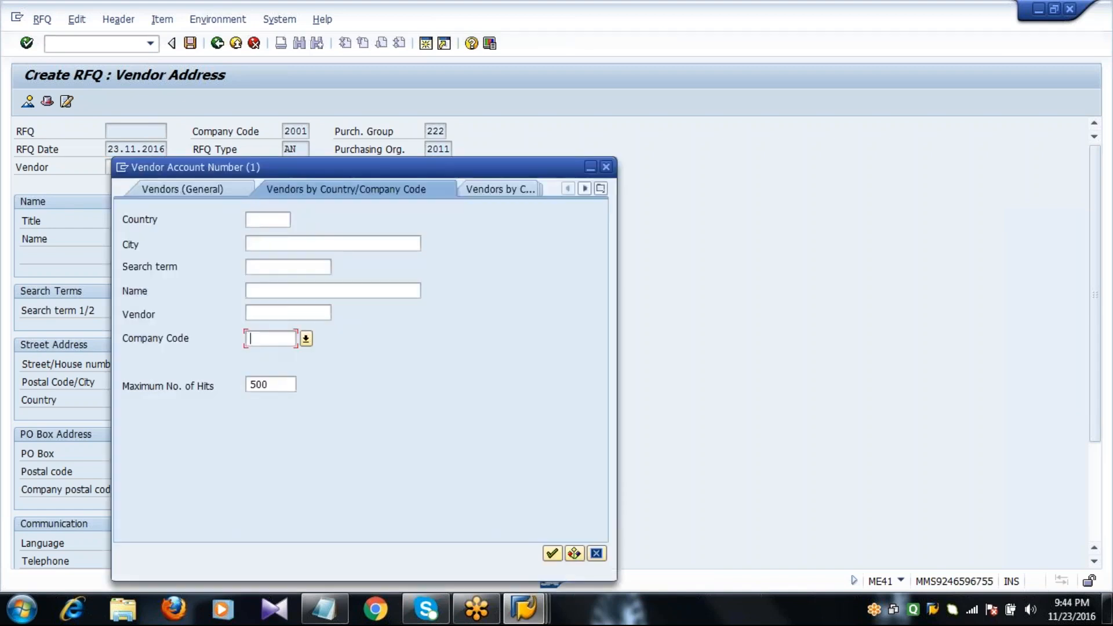
pyautogui.write('2001')
pyautogui.press('Return')
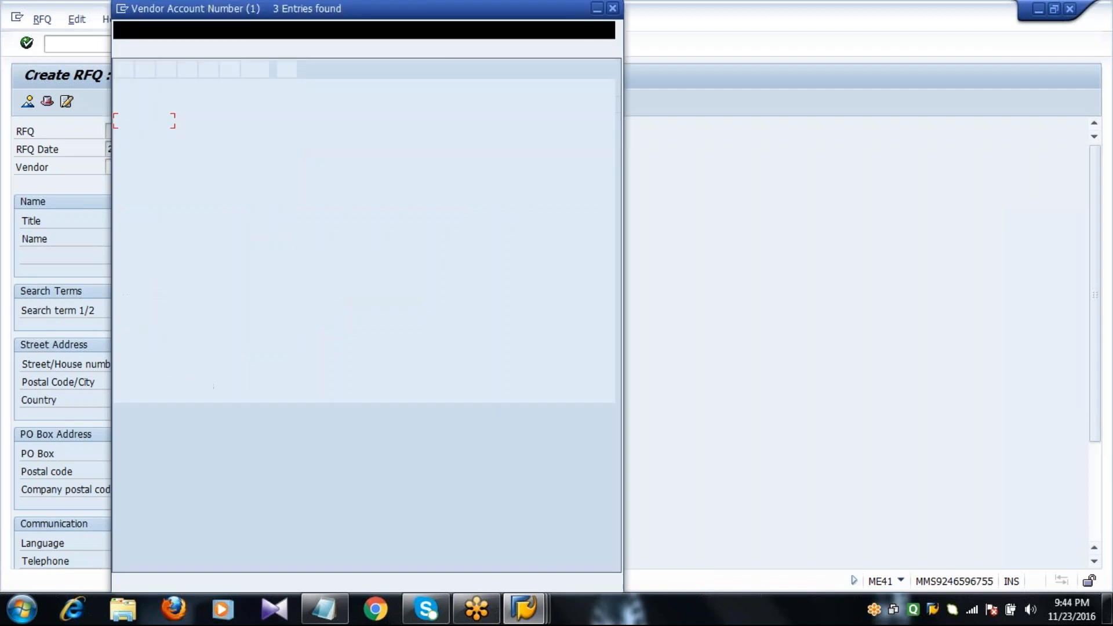
pyautogui.doubleClick(298, 137)
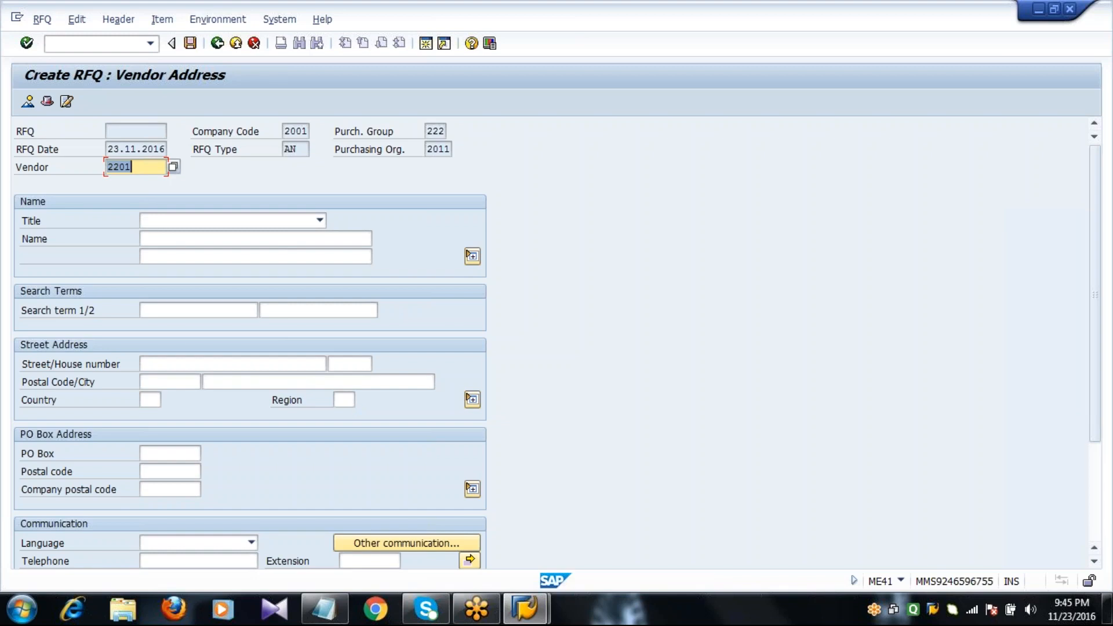
pyautogui.press('Return')
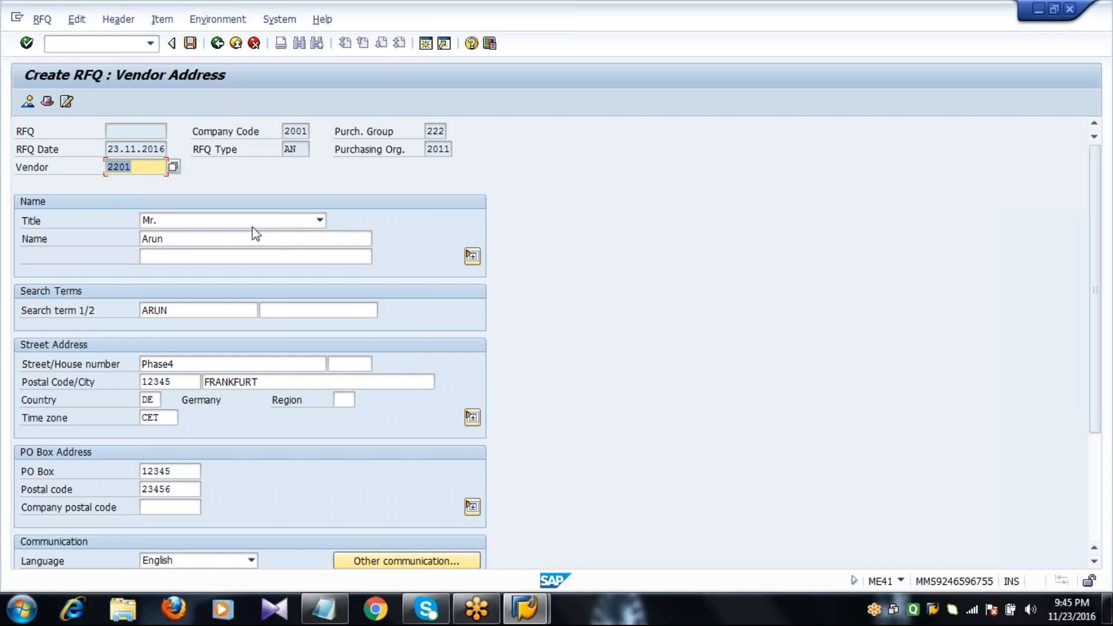
# Step: Save the RFQ for the first vendor and view the details of the confirmation message
pyautogui.click(210, 241)
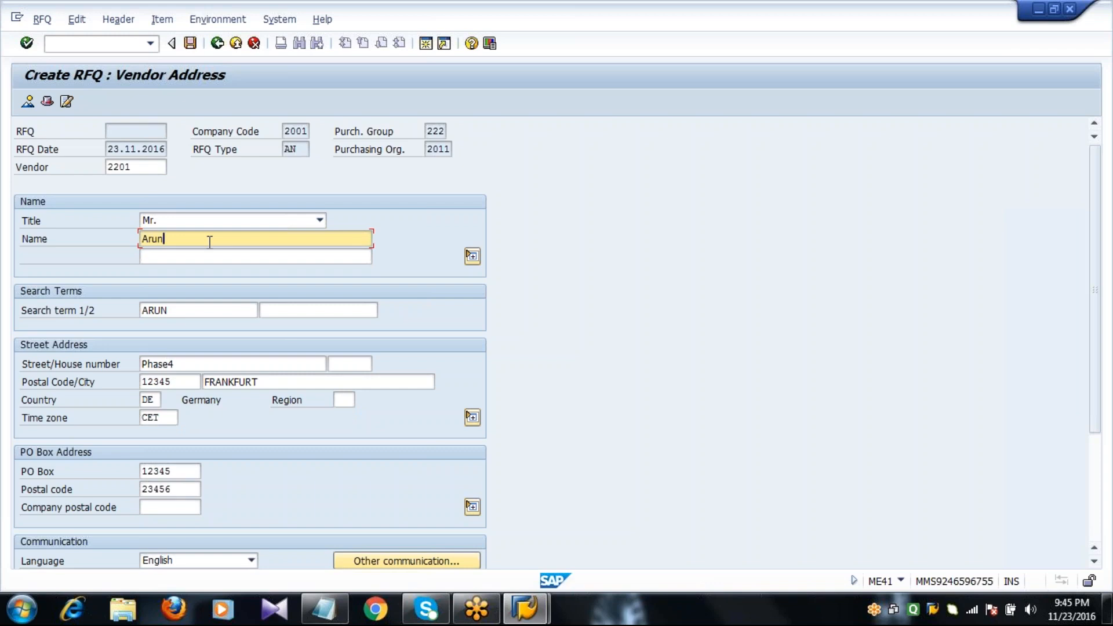
pyautogui.click(191, 49)
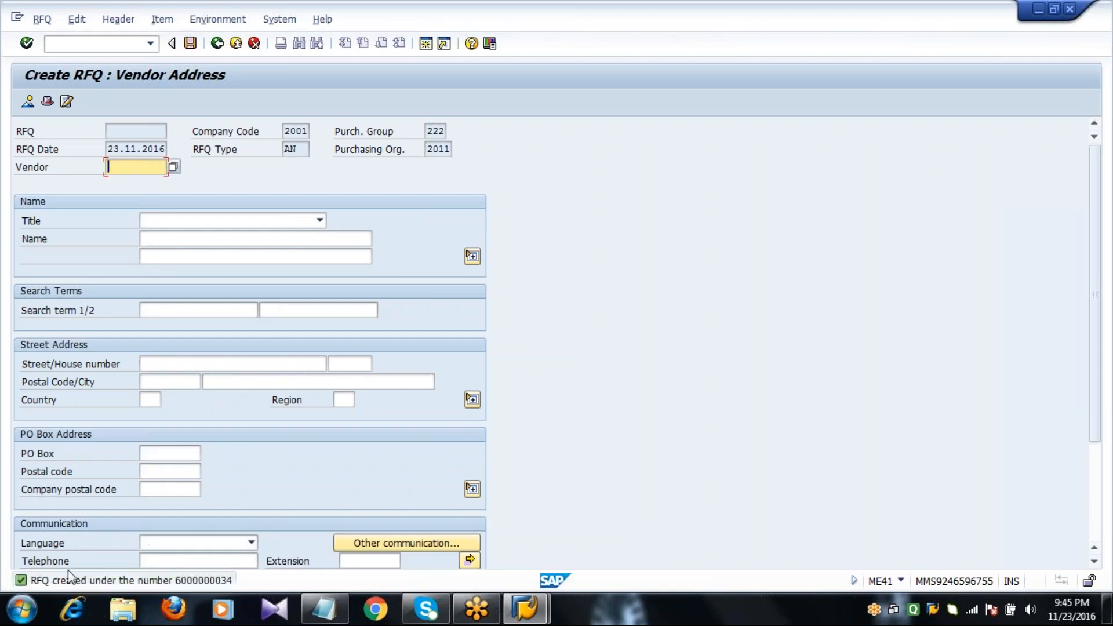
pyautogui.click(172, 580)
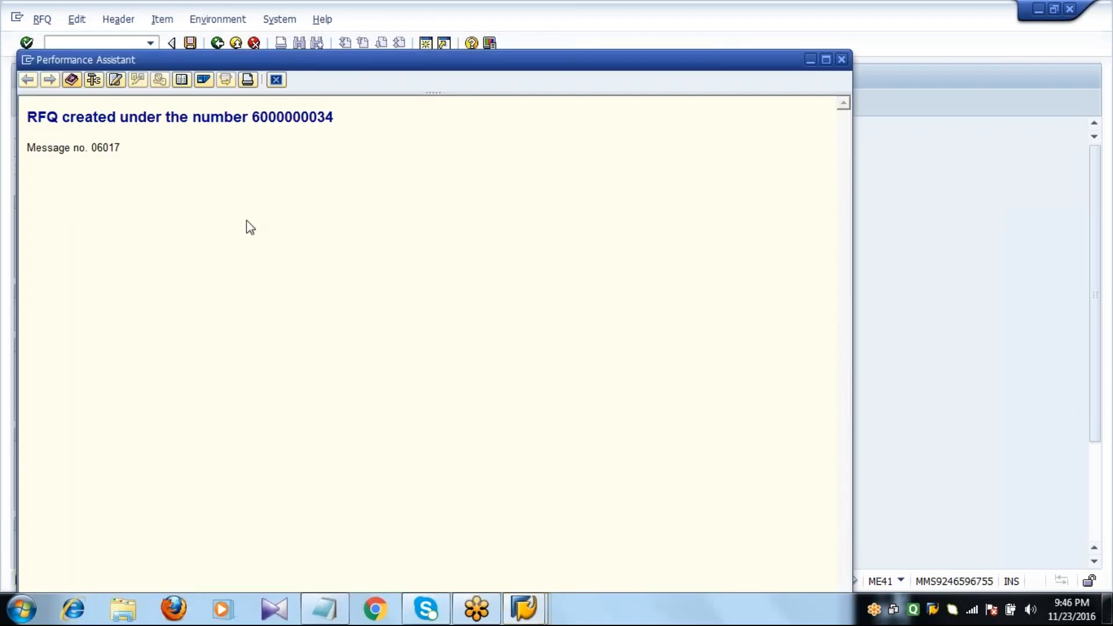
pyautogui.click(276, 80)
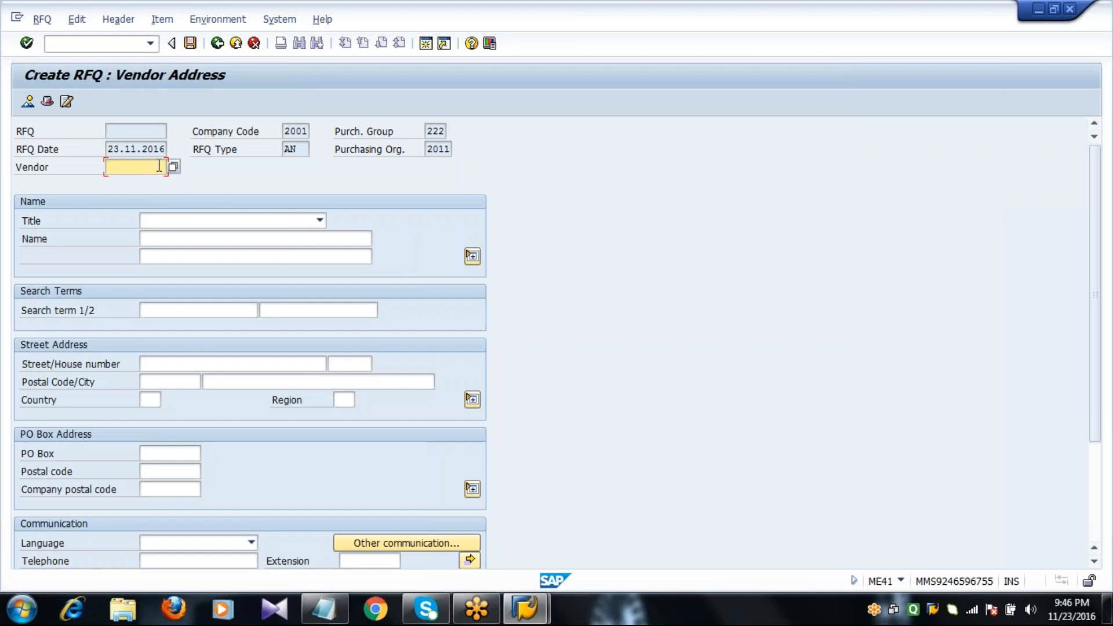
# Step: Enter the second vendor's account number, load the address and save the RFQ for that vendor
pyautogui.write('2202')
pyautogui.press('Return')
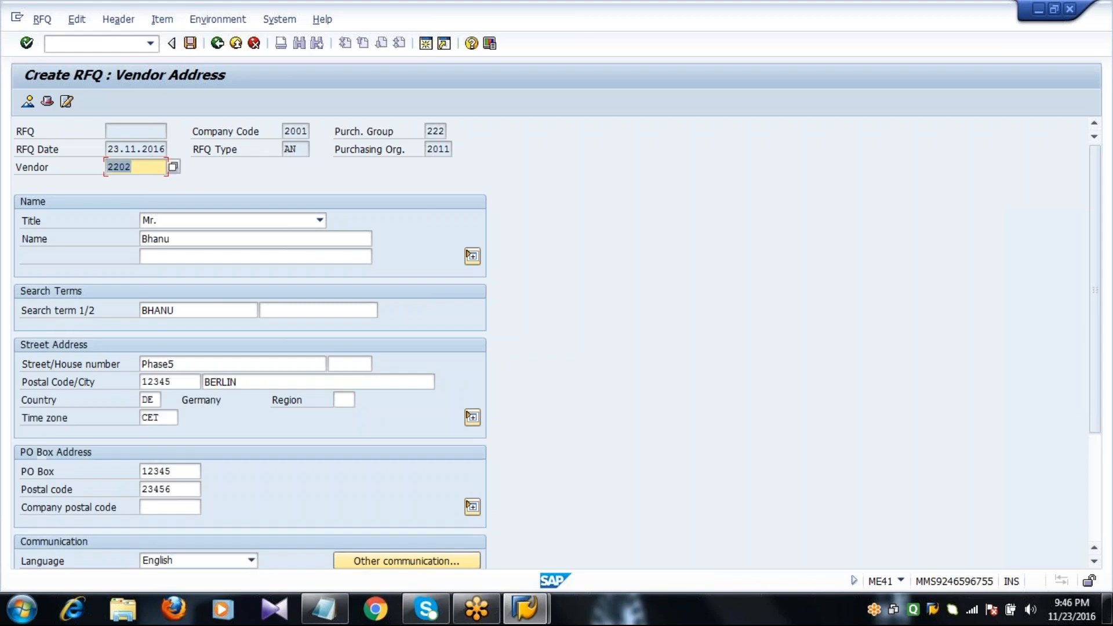
pyautogui.click(192, 44)
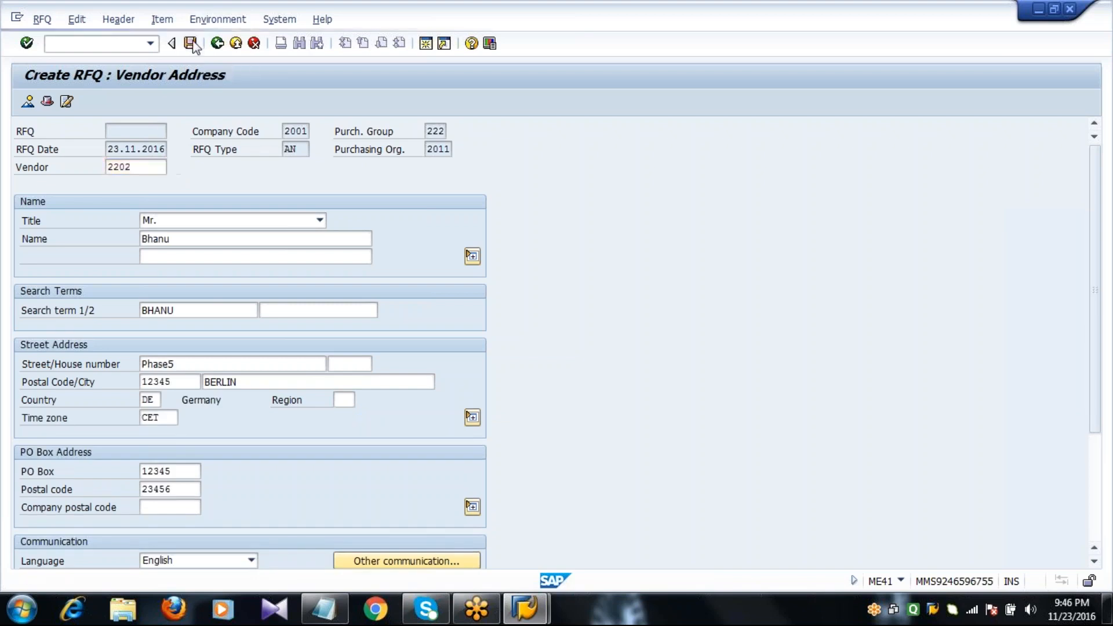
# Step: Enter the third vendor's account number, load the address, save that vendor's RFQ and leave RFQ creation
pyautogui.write('2')
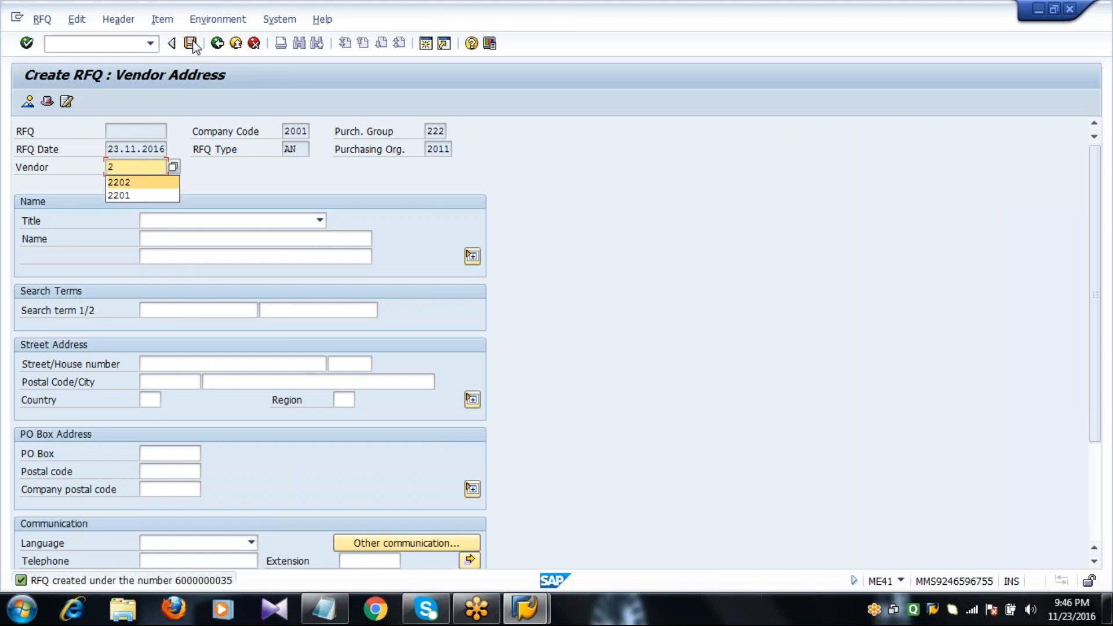
pyautogui.write('203')
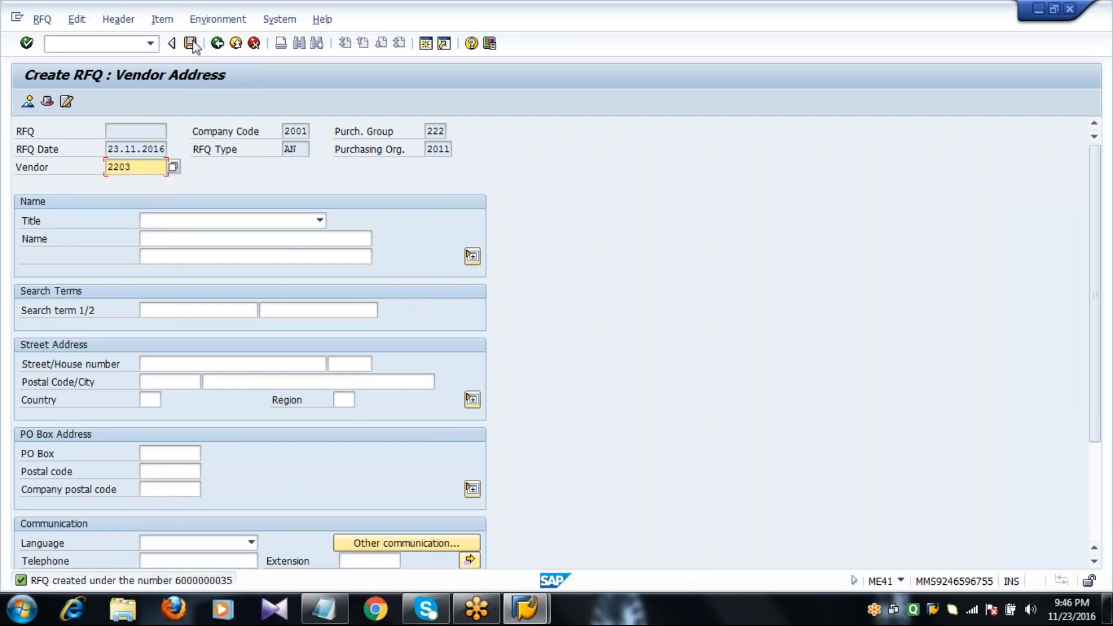
pyautogui.press('Return')
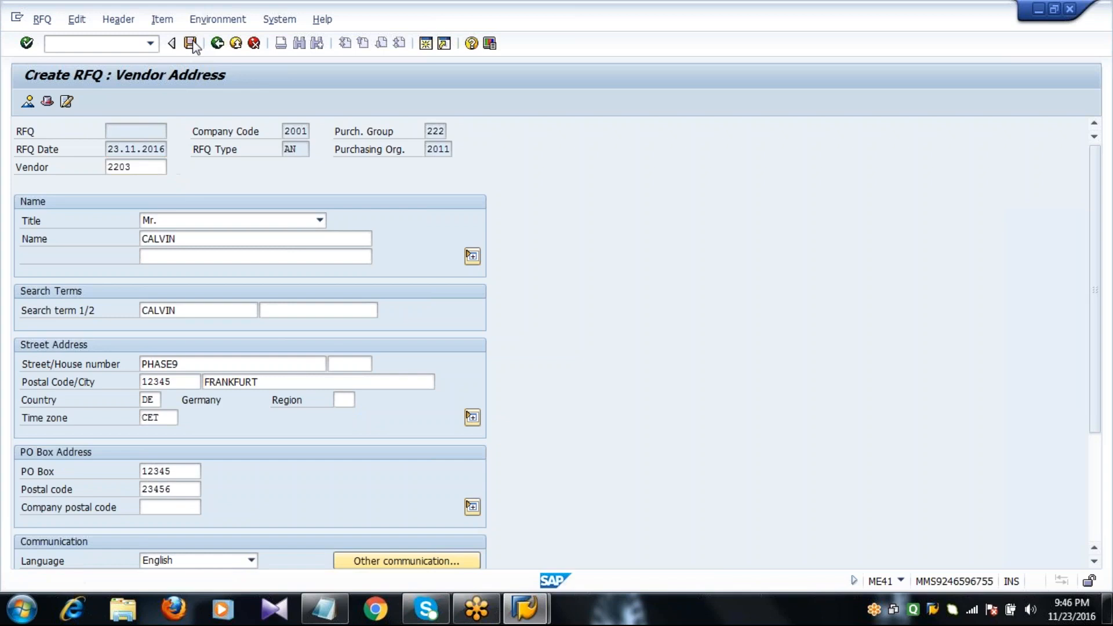
pyautogui.click(192, 43)
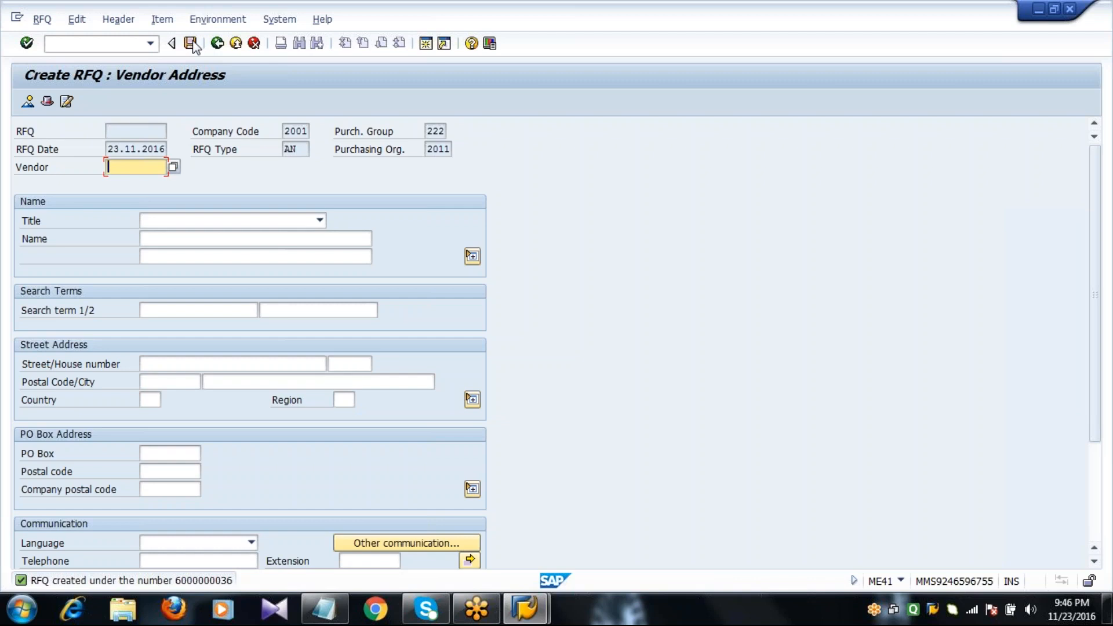
pyautogui.click(236, 44)
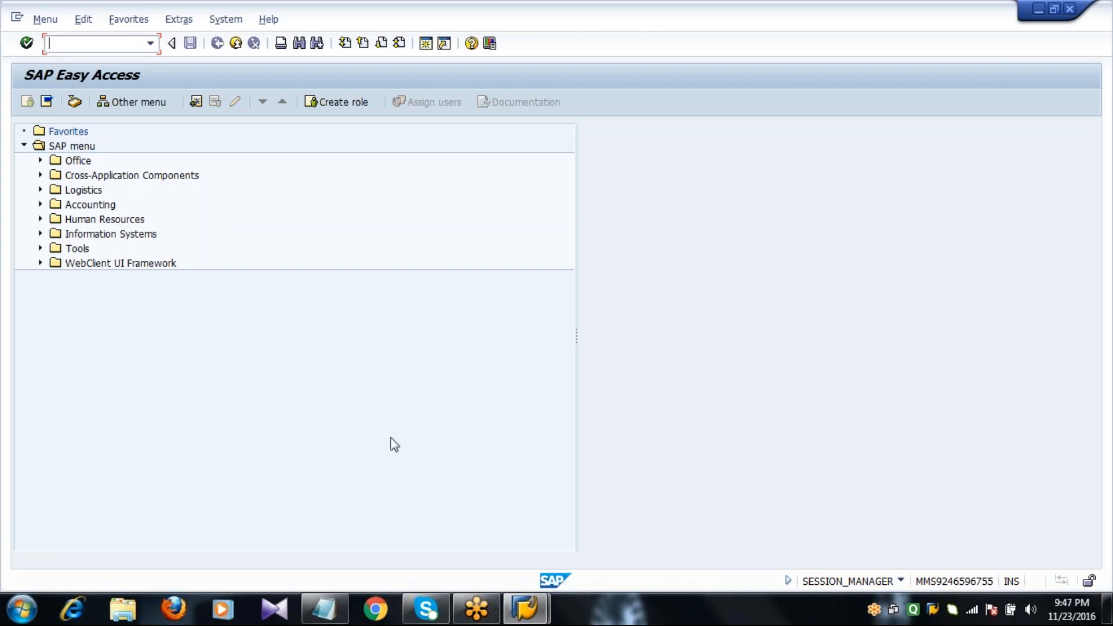
# Step: Check the Maintain RFQ transaction code in the Notepad notes, return to SAP and start transaction ME47
pyautogui.click(341, 597)
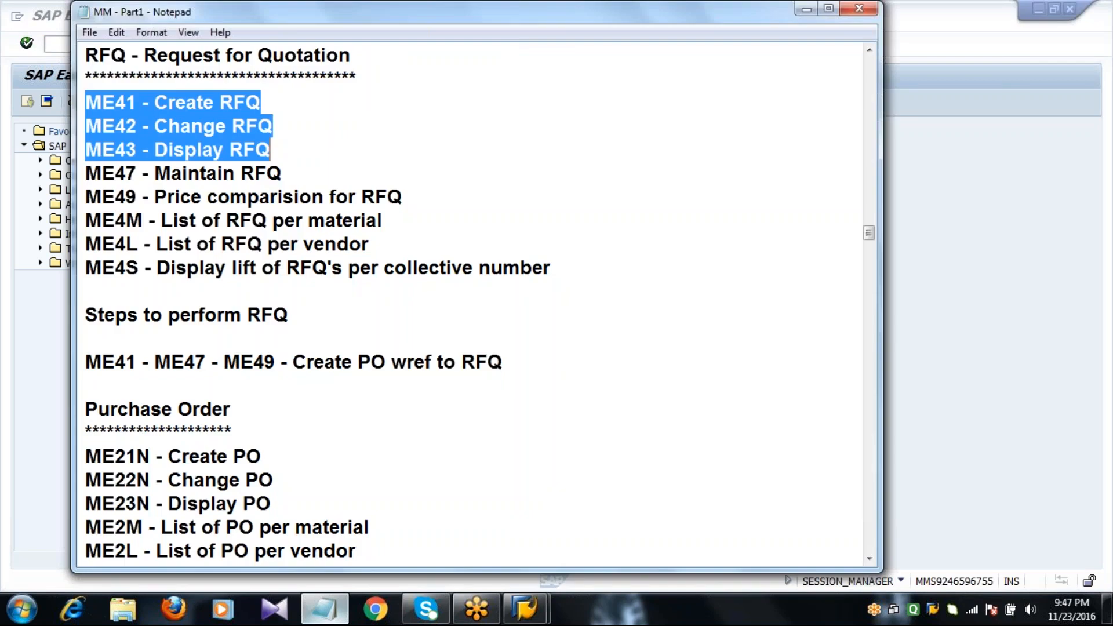
pyautogui.click(296, 173)
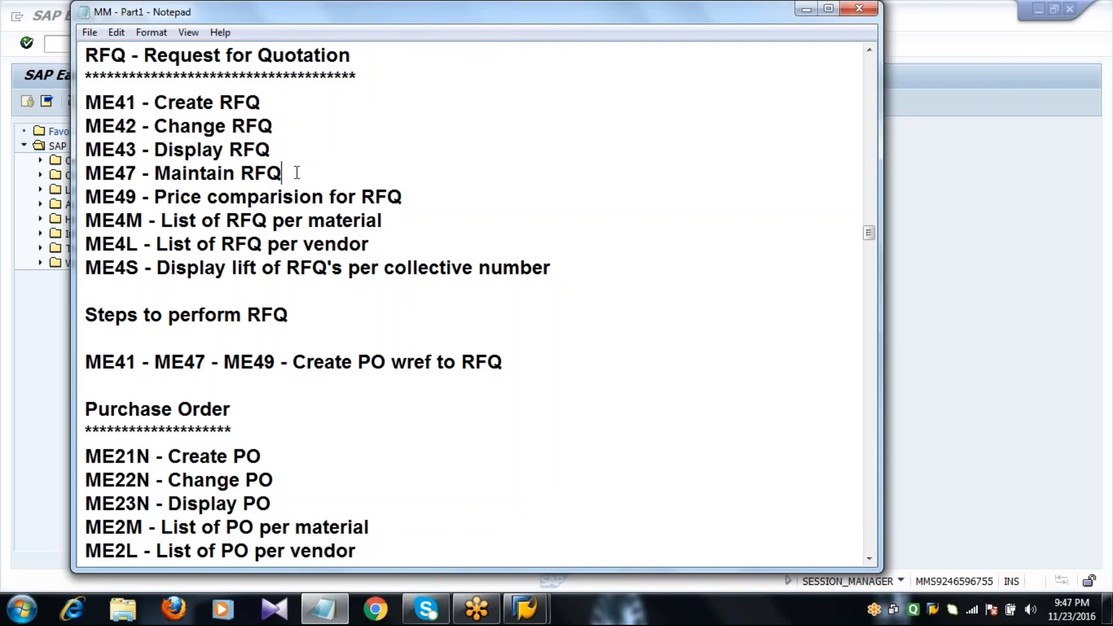
pyautogui.click(40, 409)
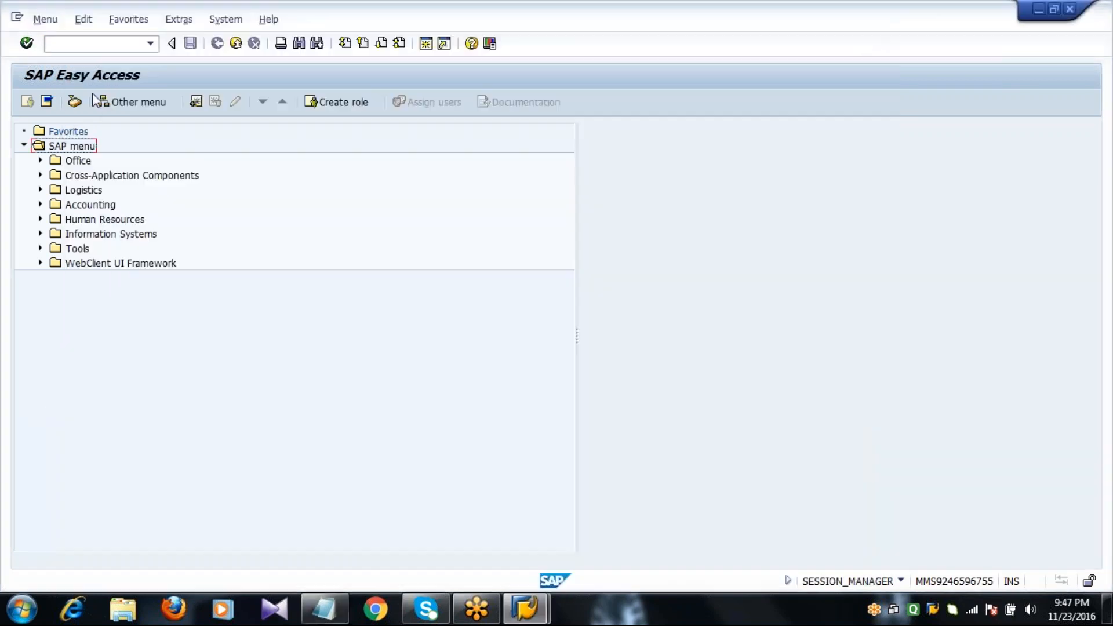
pyautogui.click(114, 48)
pyautogui.write('ME46')
pyautogui.press('BackSpace')
pyautogui.write('7')
pyautogui.press('Return')
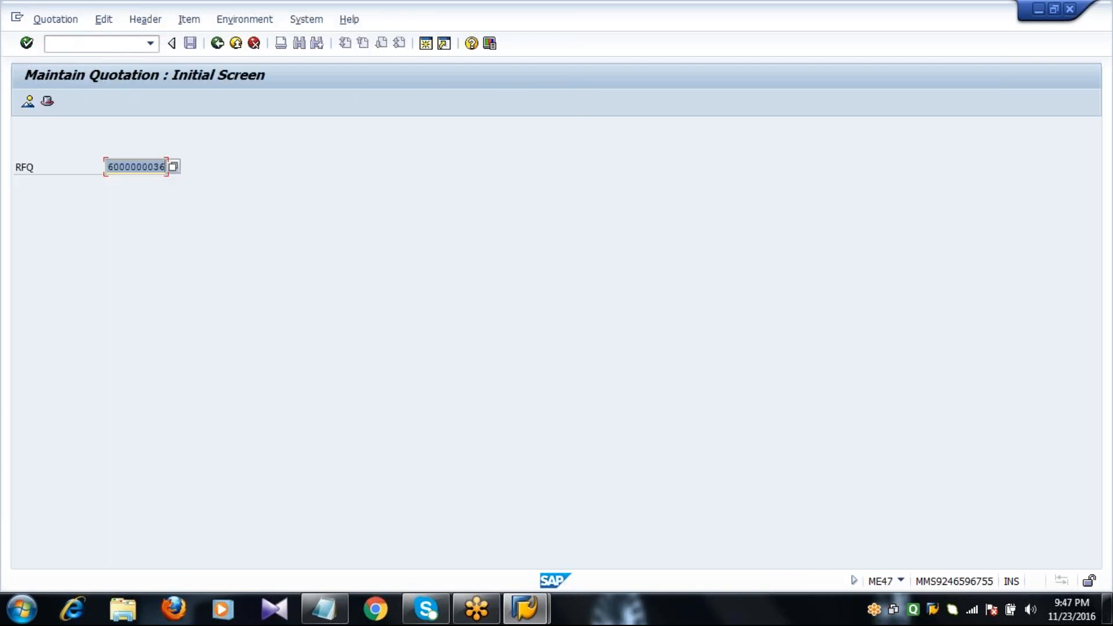
# Step: Open the first vendor's RFQ for quotation maintenance and display the conditions of item 10
pyautogui.press('Right')
pyautogui.press('BackSpace')
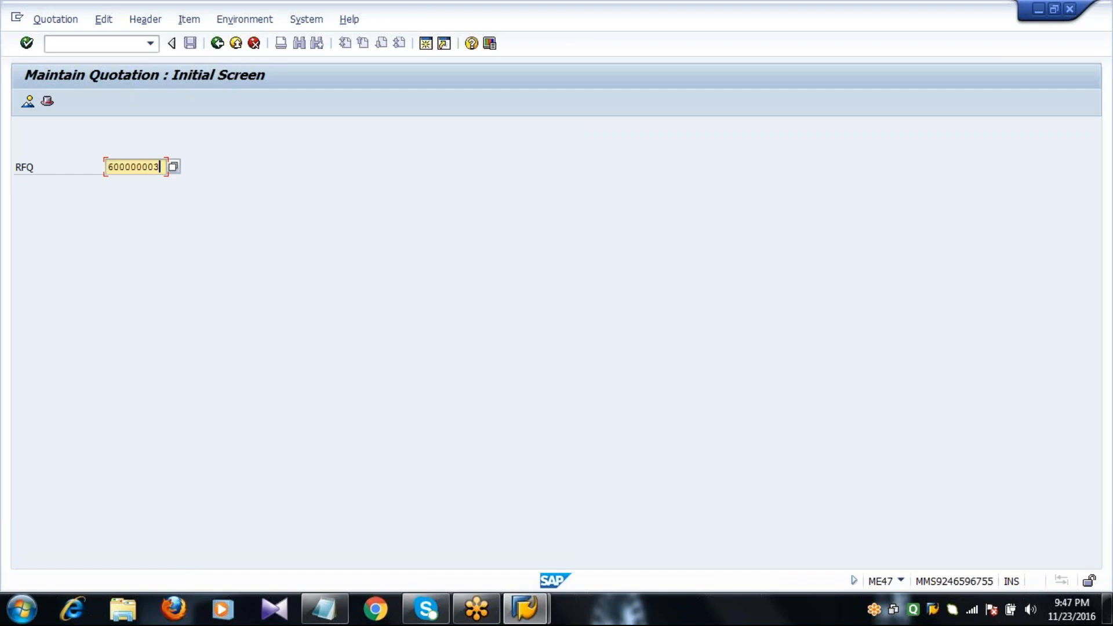
pyautogui.write('4')
pyautogui.press('Return')
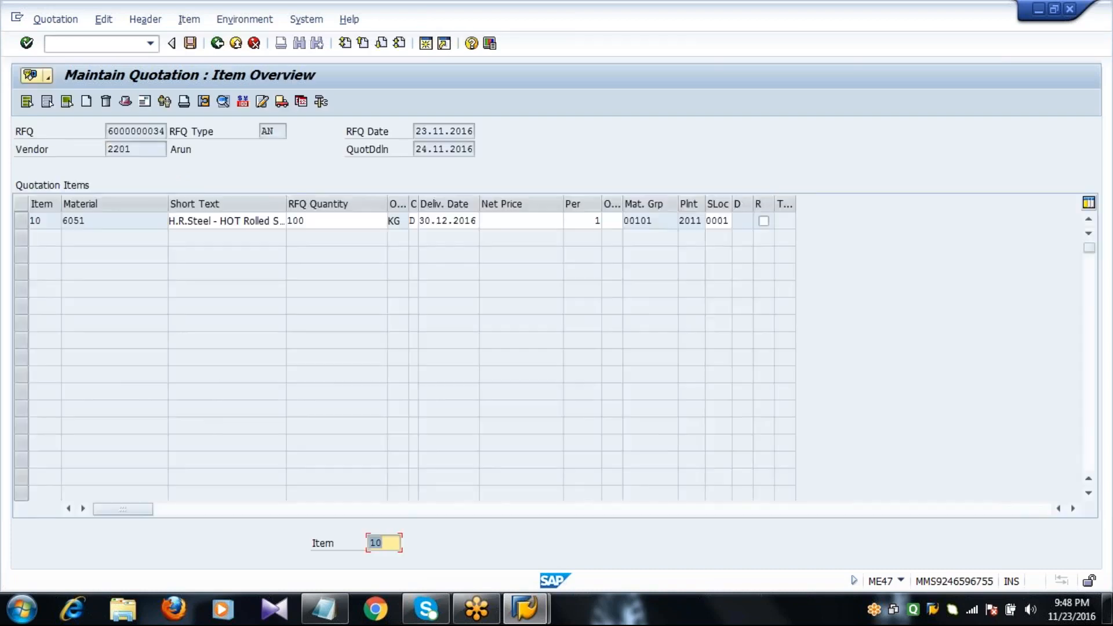
pyautogui.click(23, 223)
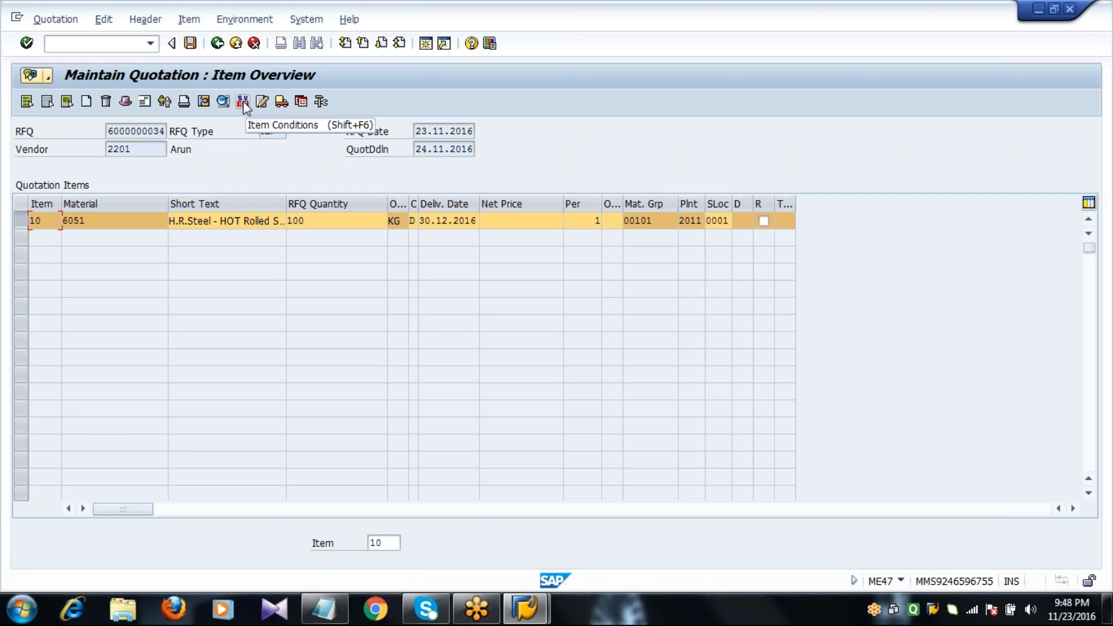
pyautogui.click(243, 101)
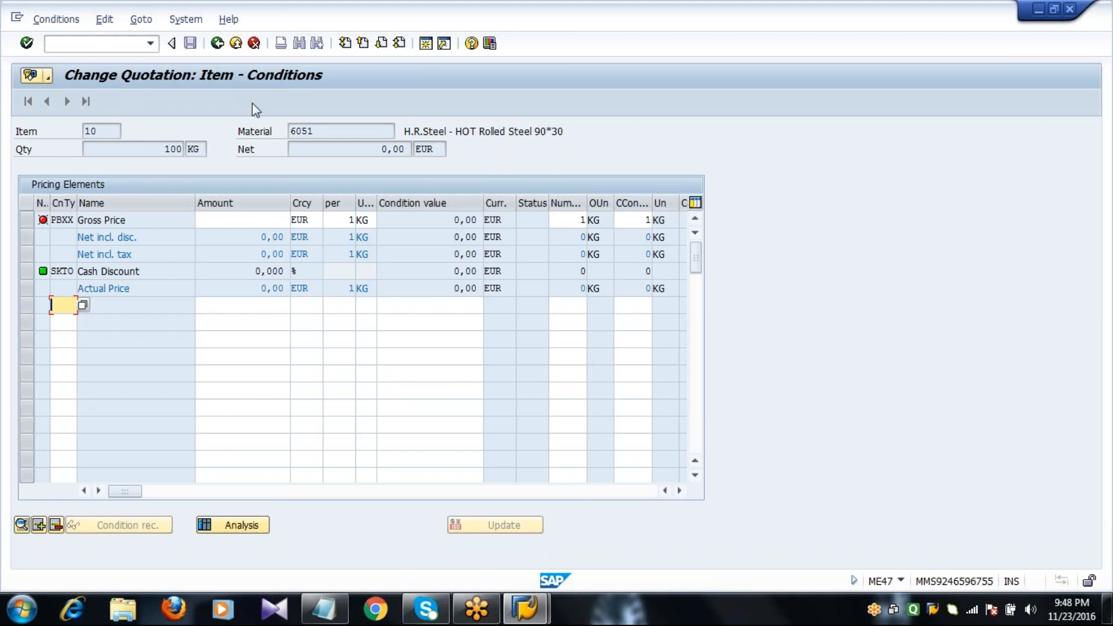
# Step: Set the PBXX gross price of item 10 to 300 EUR per KG in the first vendor's quotation
pyautogui.click(244, 220)
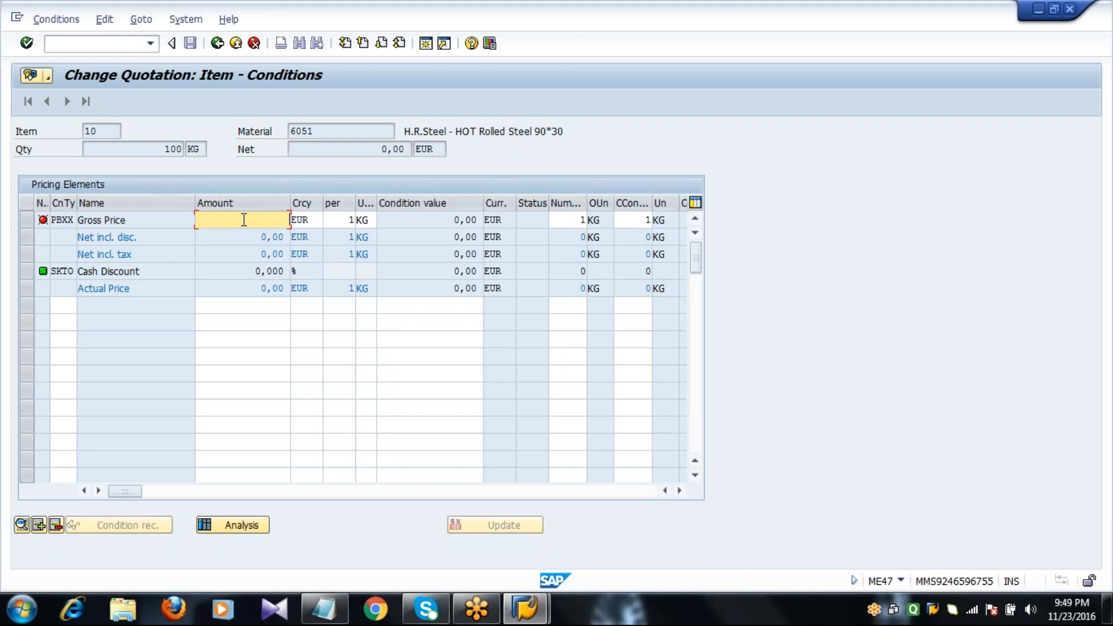
pyautogui.write('300')
pyautogui.press('Return')
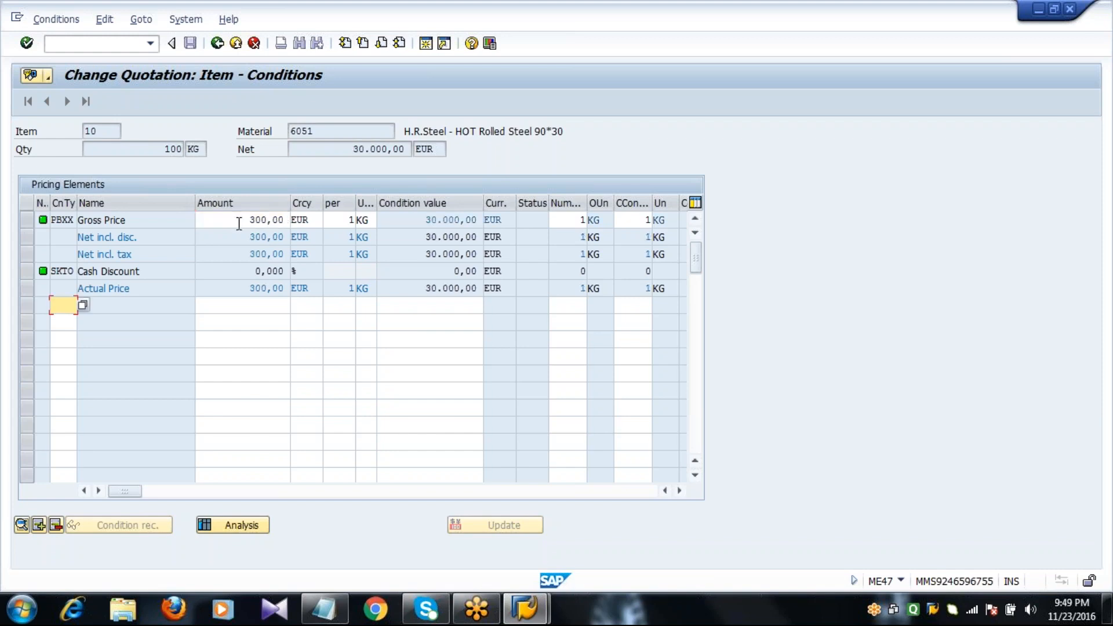
# Step: Add an RA01 discount of 4 percent and a ZA01 surcharge of 7 percent to the first vendor's item conditions
pyautogui.write('RA01')
pyautogui.press('Tab')
pyautogui.write('4')
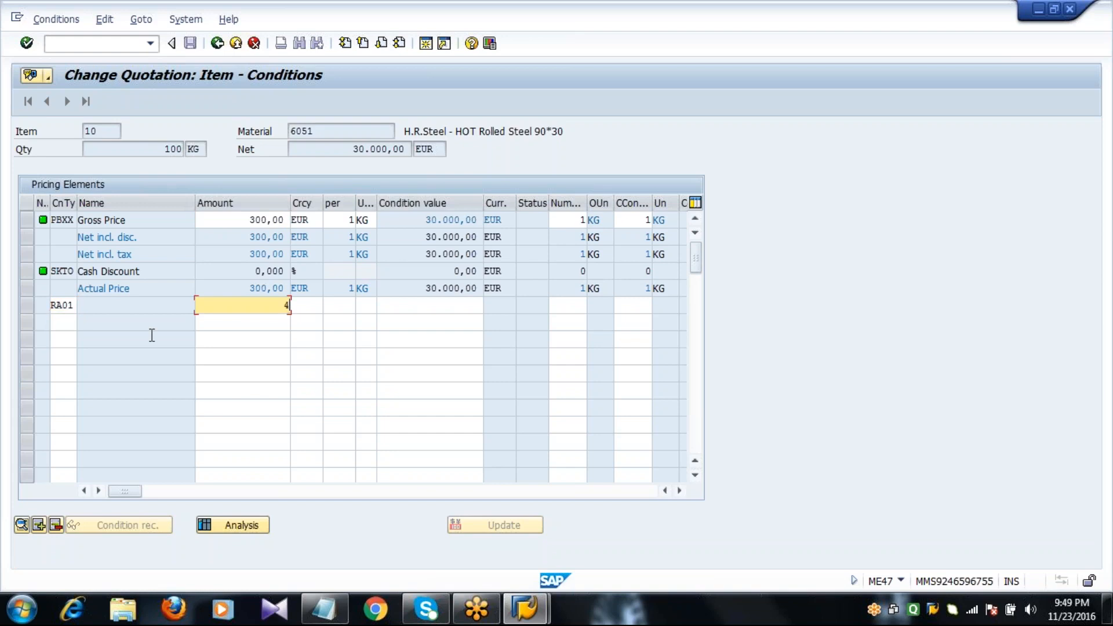
pyautogui.press('Return')
pyautogui.write('ZA01')
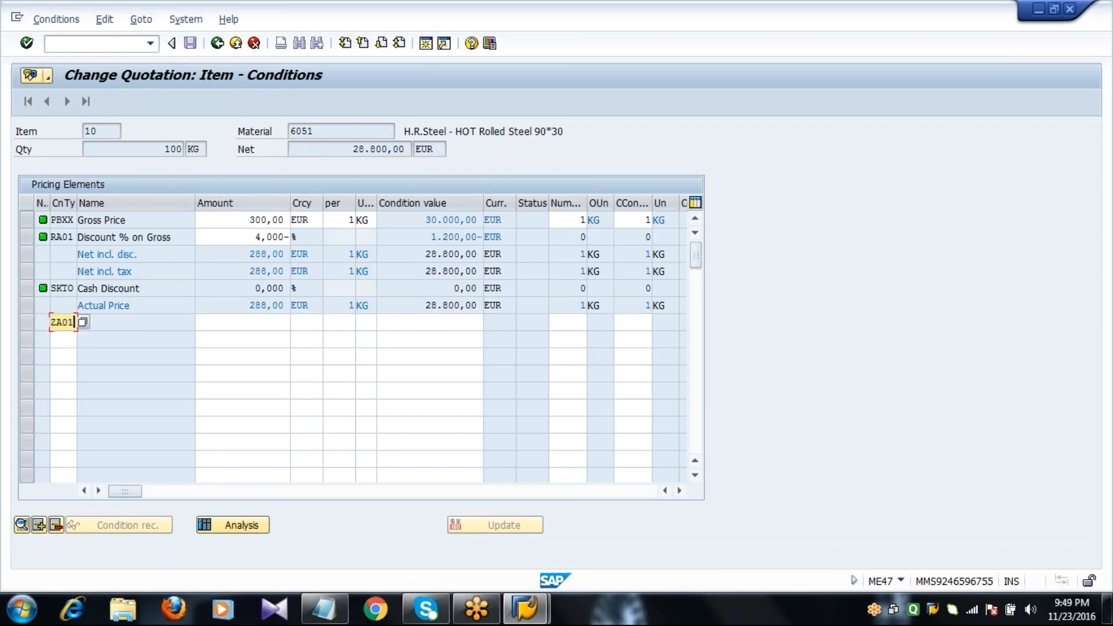
pyautogui.press('Tab')
pyautogui.write('7')
pyautogui.press('Return')
# Step: Add an FRA1 freight condition of 2 percent, return to the item overview and save the first vendor's quotation
pyautogui.write('FRA1')
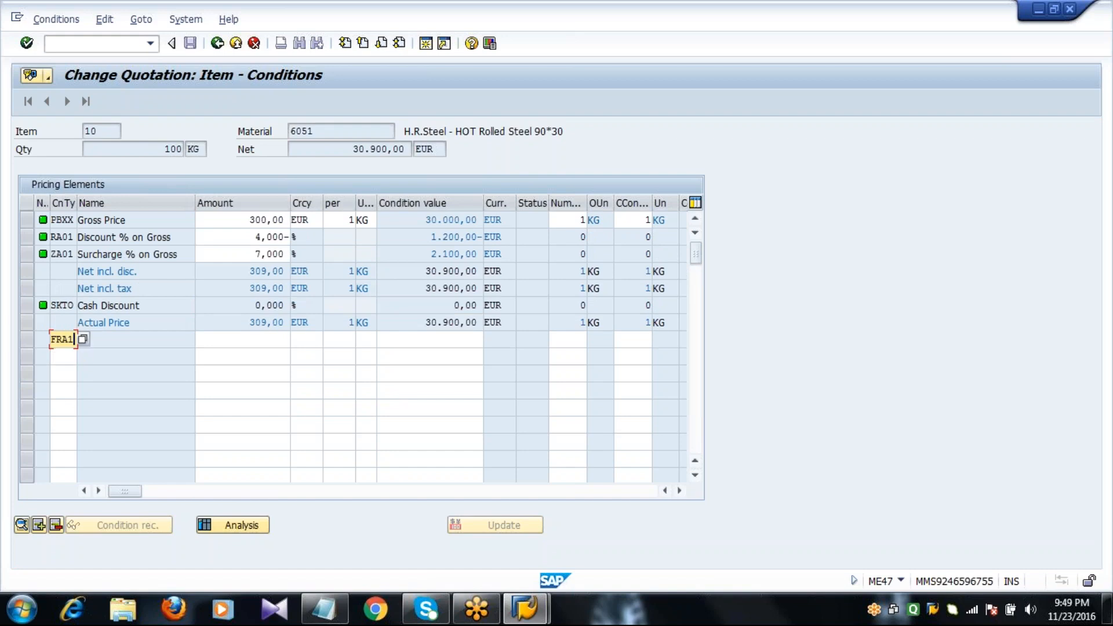
pyautogui.press('Tab')
pyautogui.write('2')
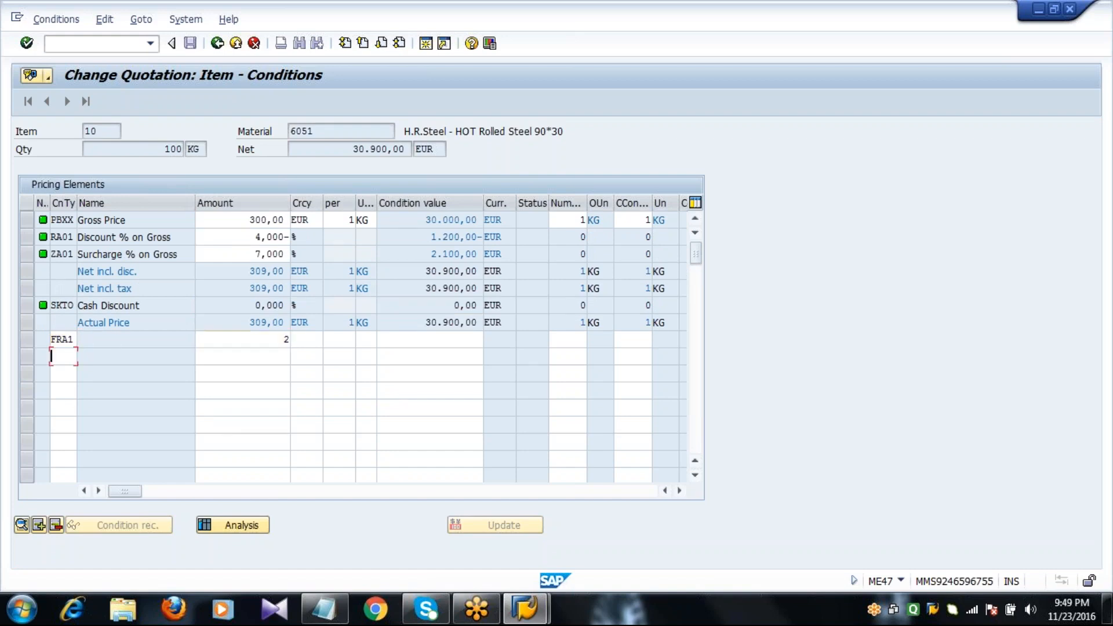
pyautogui.press('Return')
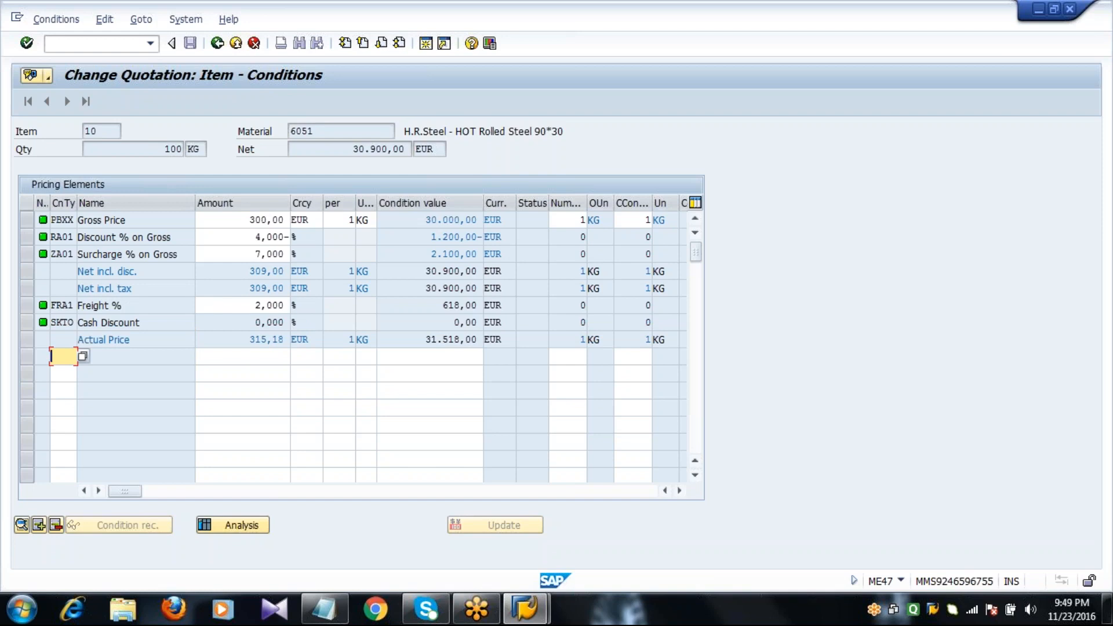
pyautogui.click(113, 237)
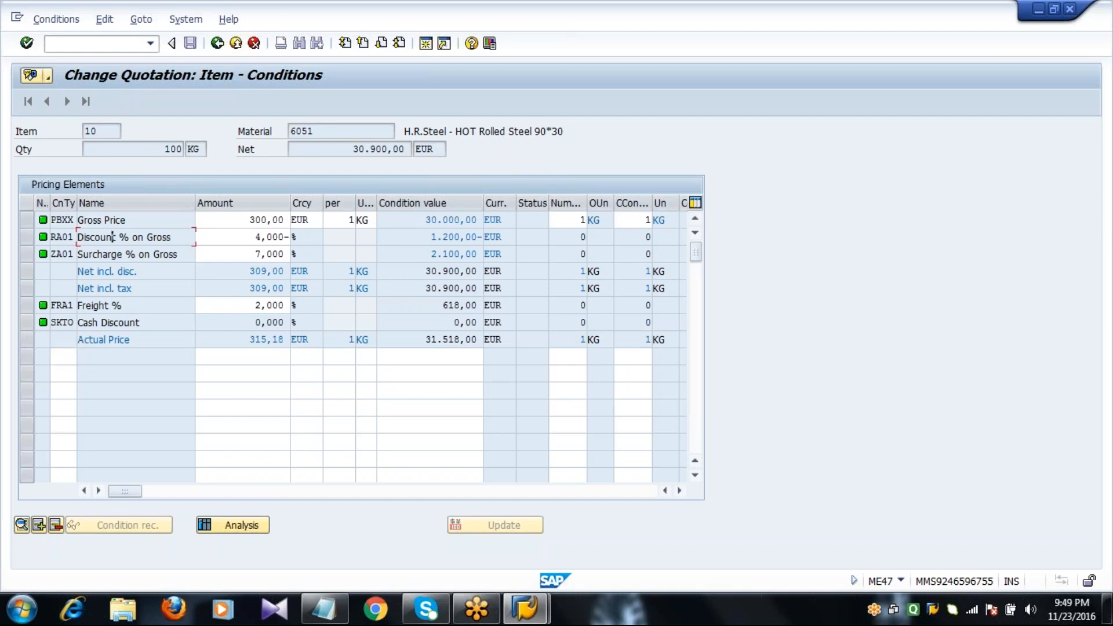
pyautogui.click(218, 44)
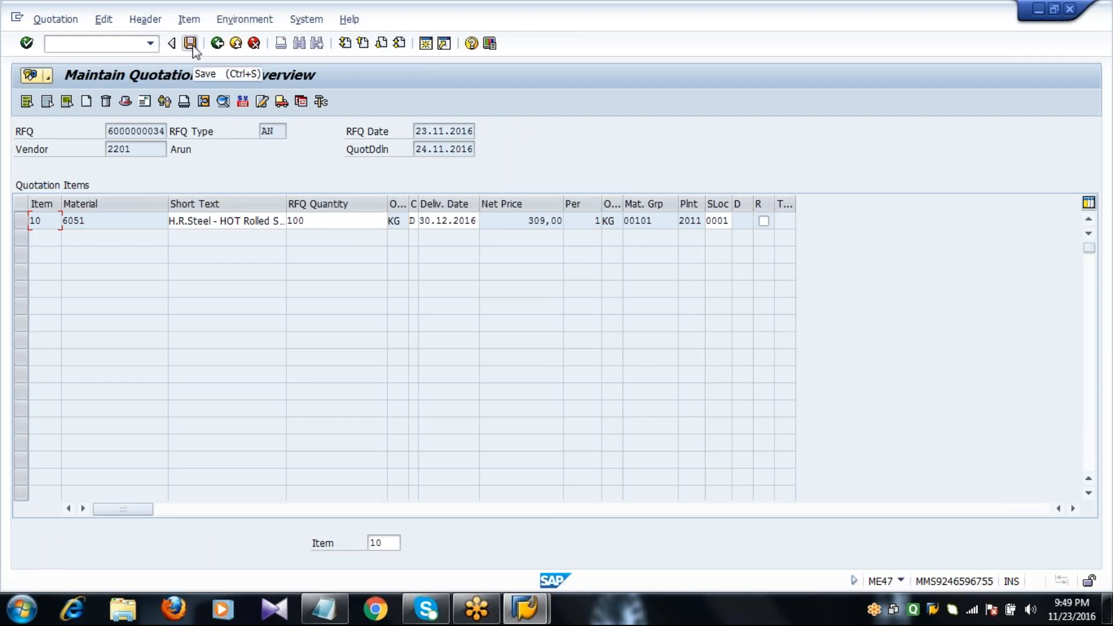
pyautogui.click(191, 46)
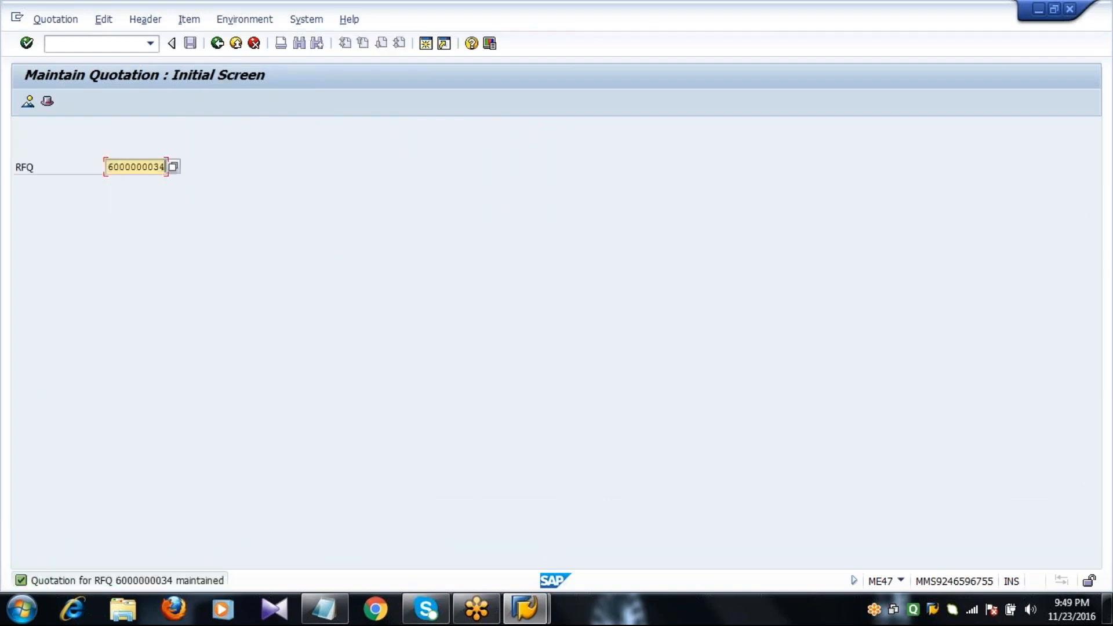
# Step: Open the second vendor's RFQ for quotation maintenance and display the conditions of item 10
pyautogui.press('BackSpace')
pyautogui.write('5')
pyautogui.press('Return')
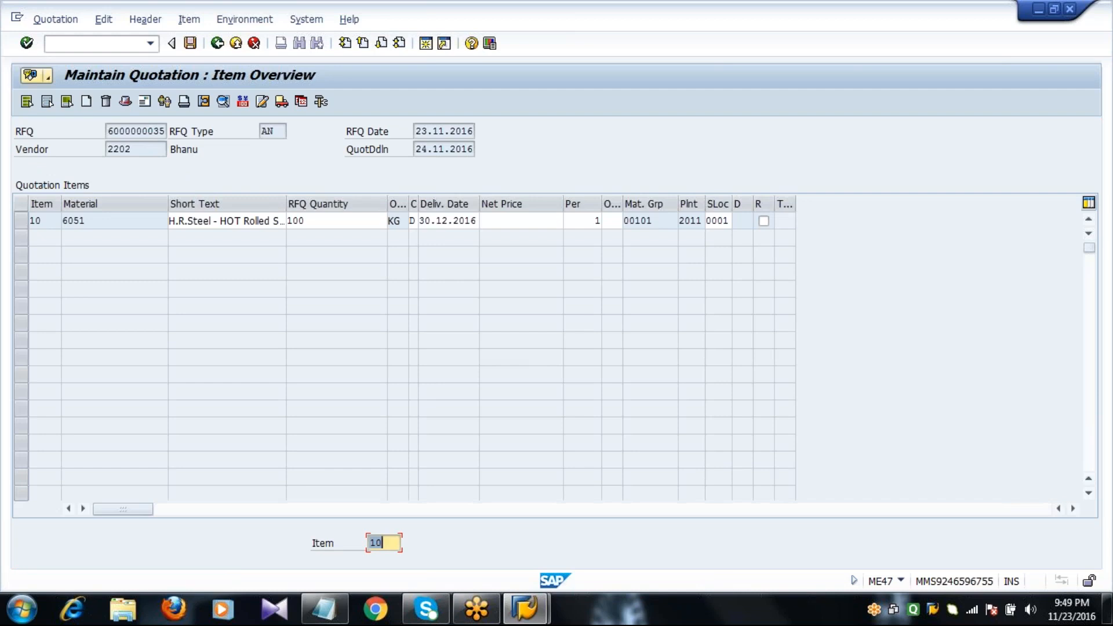
pyautogui.click(22, 220)
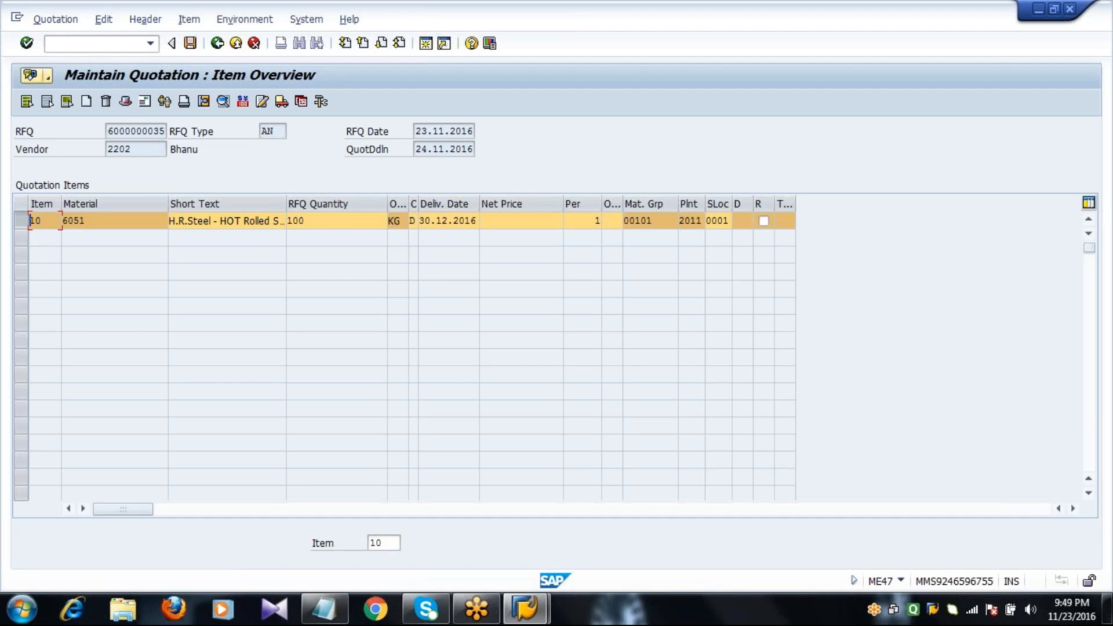
pyautogui.click(244, 103)
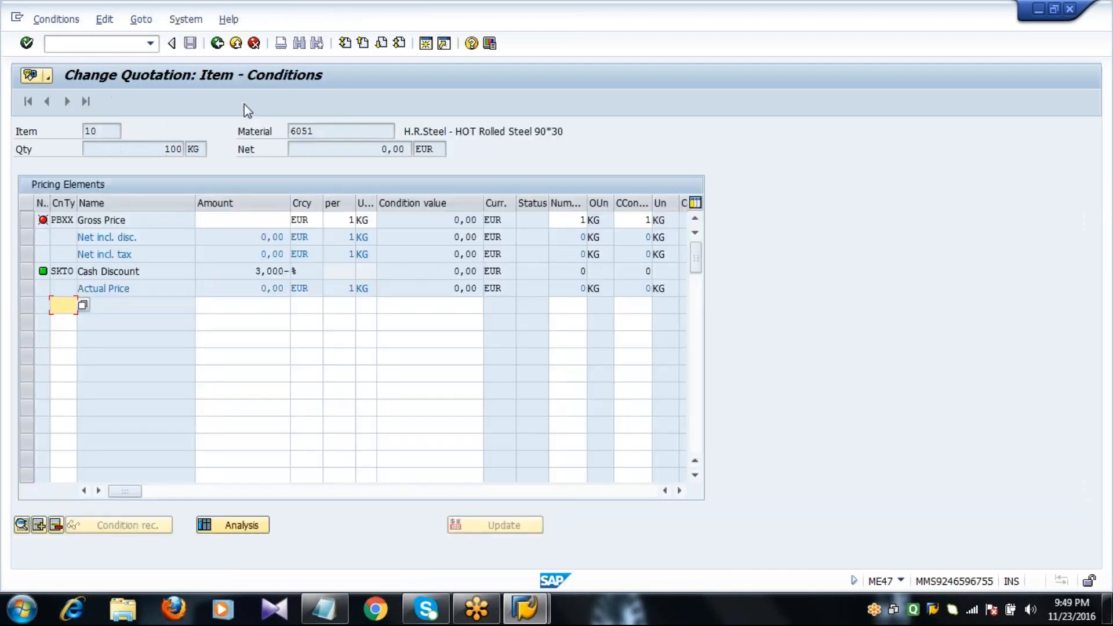
# Step: Set the PBXX gross price of item 10 to 100 EUR per KG in the second vendor's quotation
pyautogui.click(263, 220)
pyautogui.write('100')
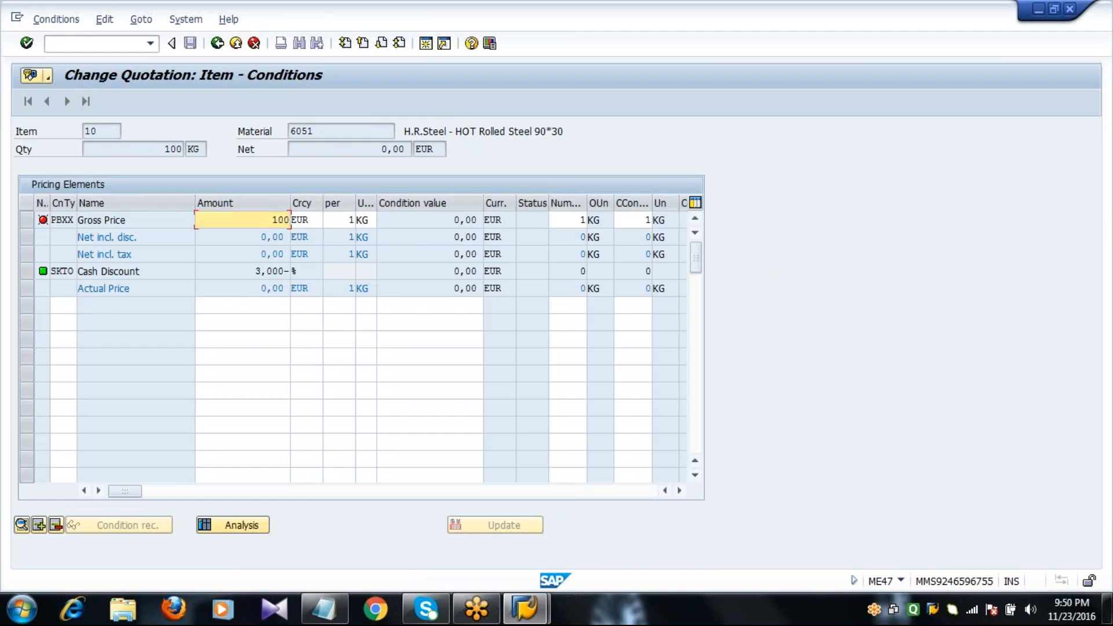
pyautogui.press('Return')
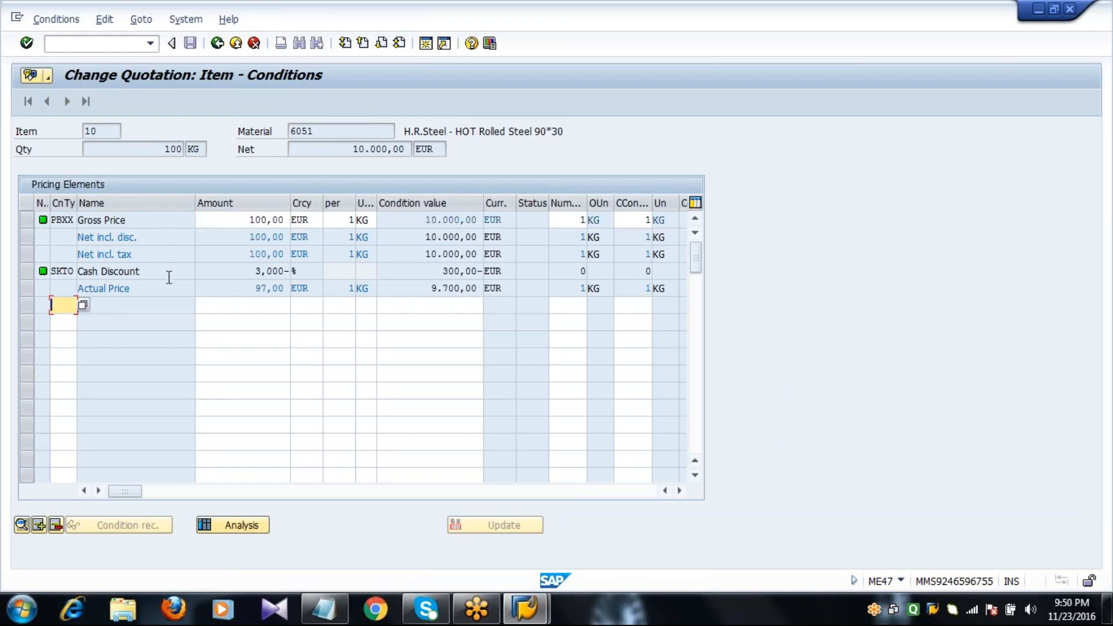
# Step: Add an RA01 discount of 9 percent and a ZA01 surcharge of 6 percent to the second vendor's item conditions
pyautogui.write('RA01')
pyautogui.press('Tab')
pyautogui.write('9')
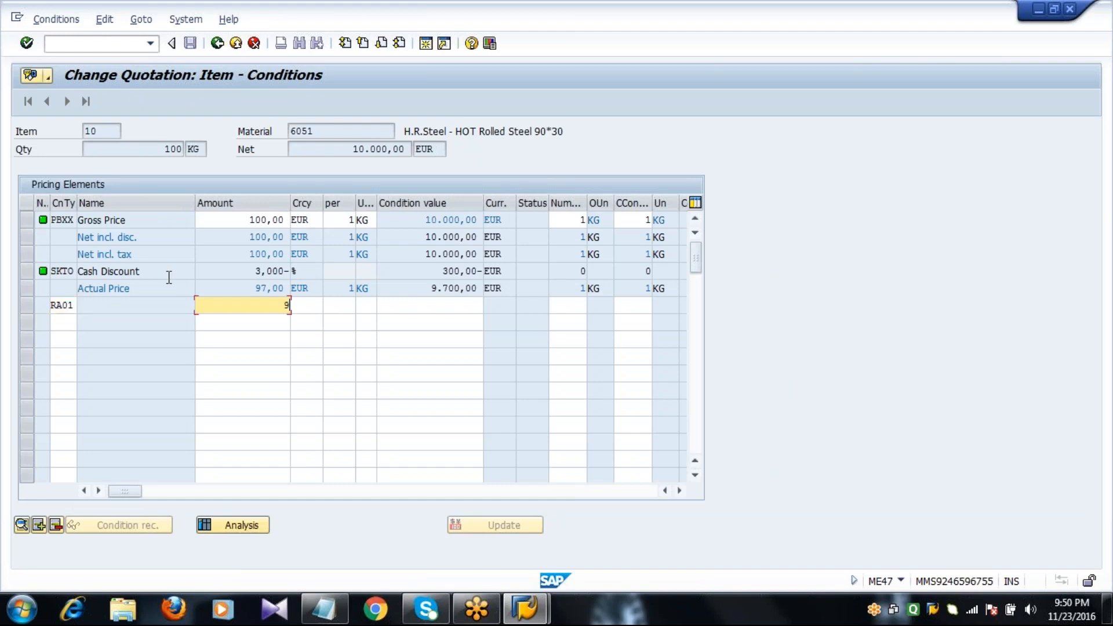
pyautogui.press('Return')
pyautogui.write('ZA01')
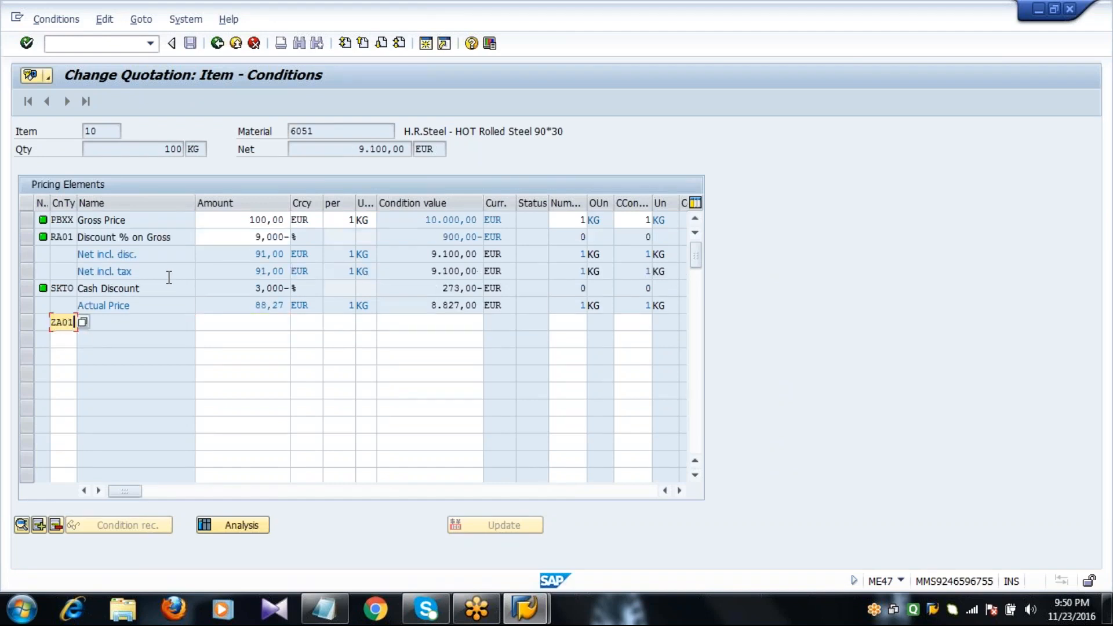
pyautogui.press('Tab')
pyautogui.press('Return')
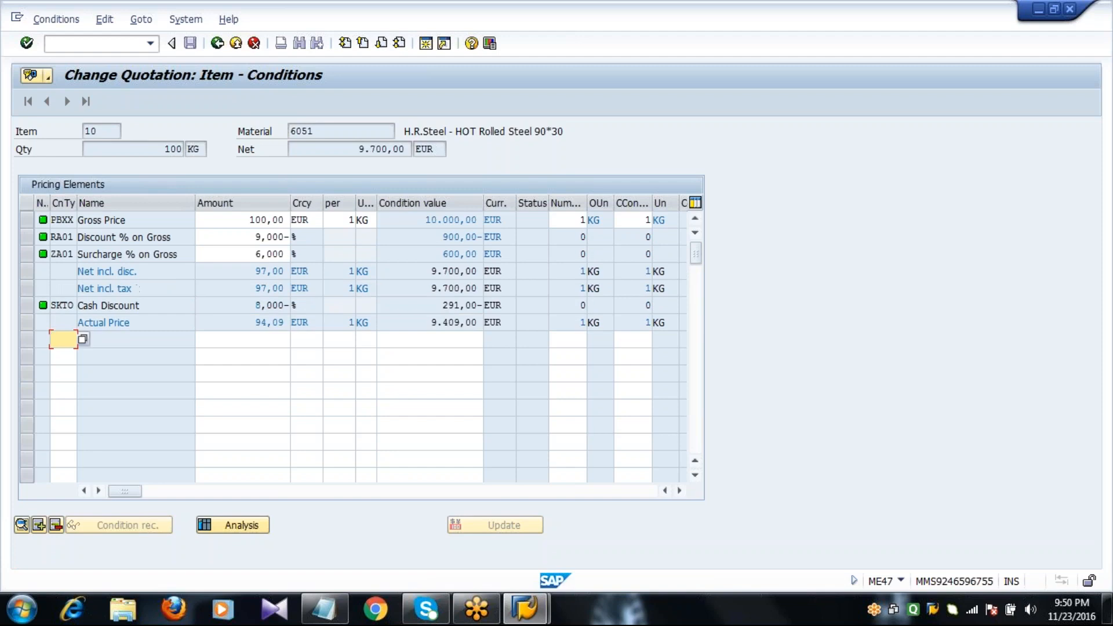
# Step: Add an FRA1 freight condition of 3 percent, return to the item overview and save the second vendor's quotation
pyautogui.write('FRA1')
pyautogui.press('Tab')
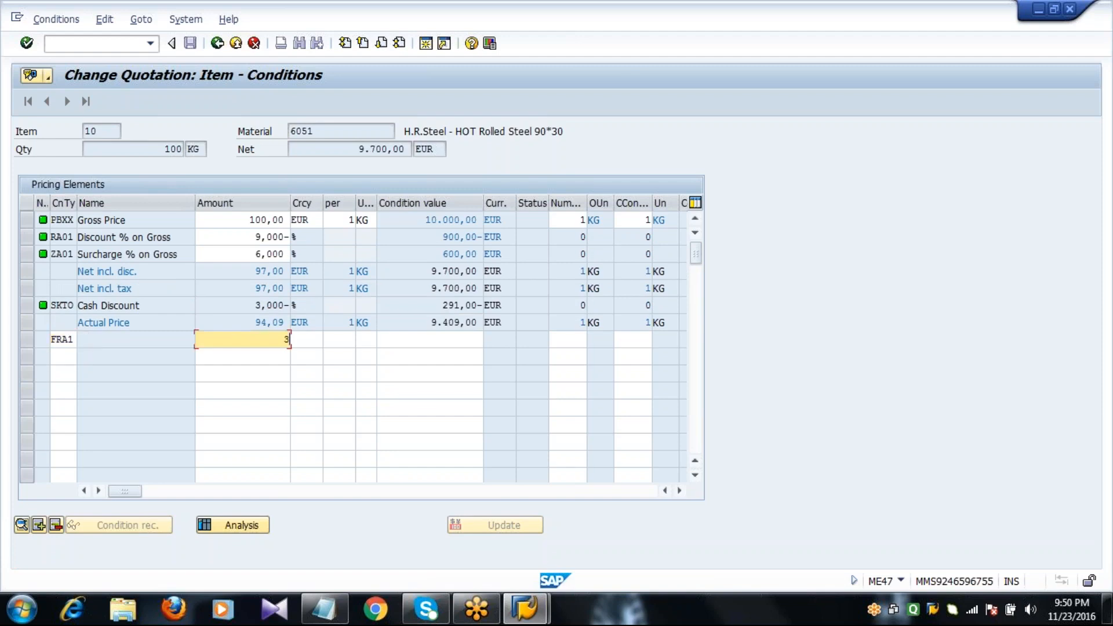
pyautogui.press('Return')
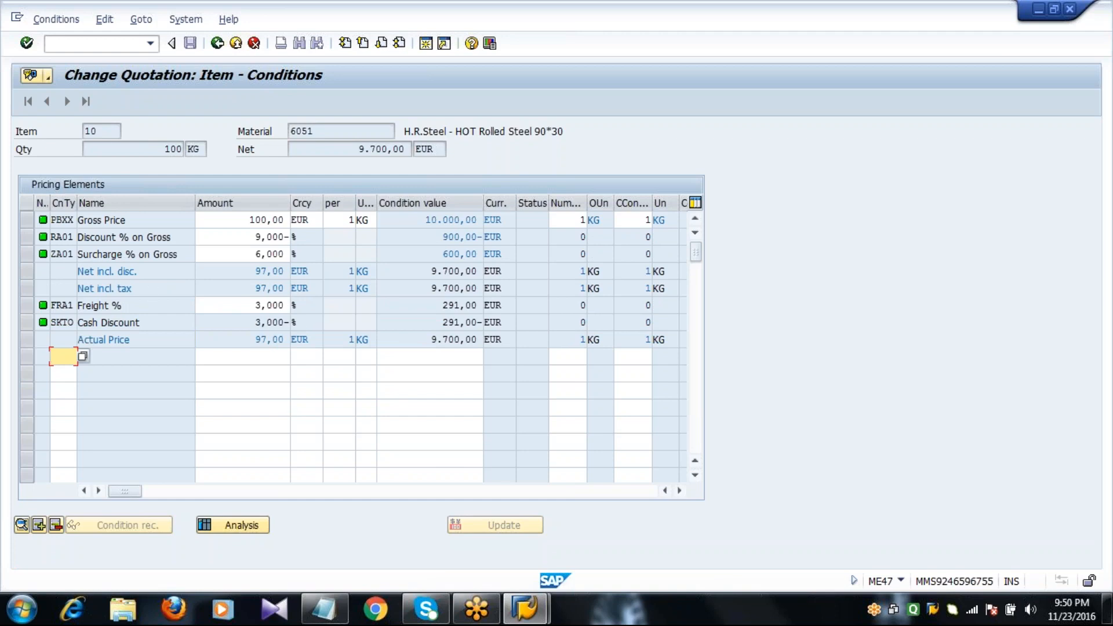
pyautogui.click(217, 44)
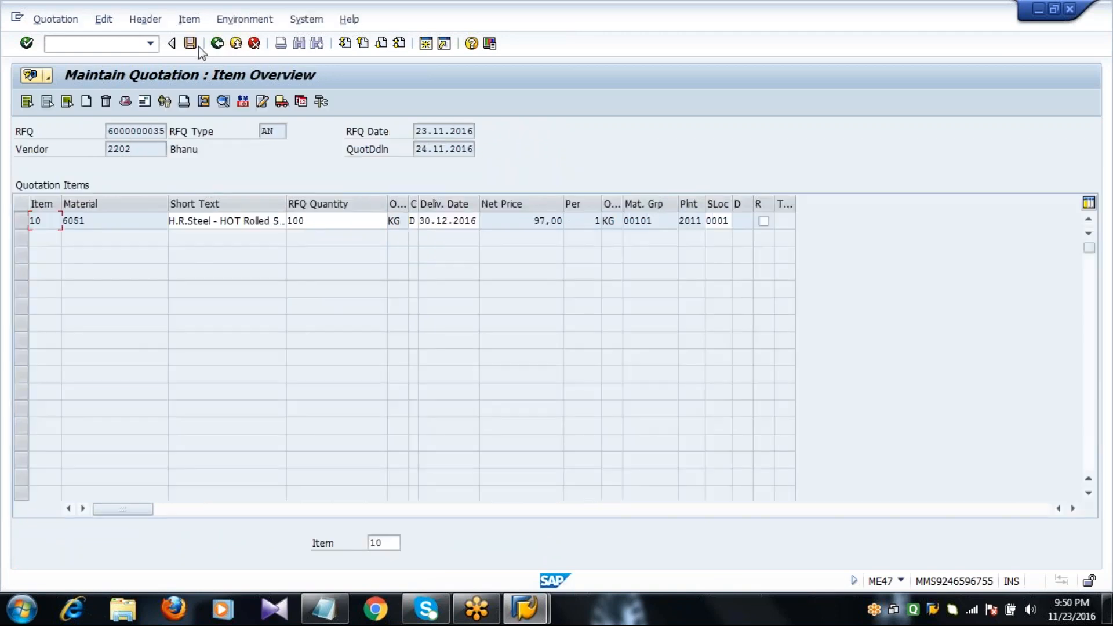
pyautogui.click(197, 47)
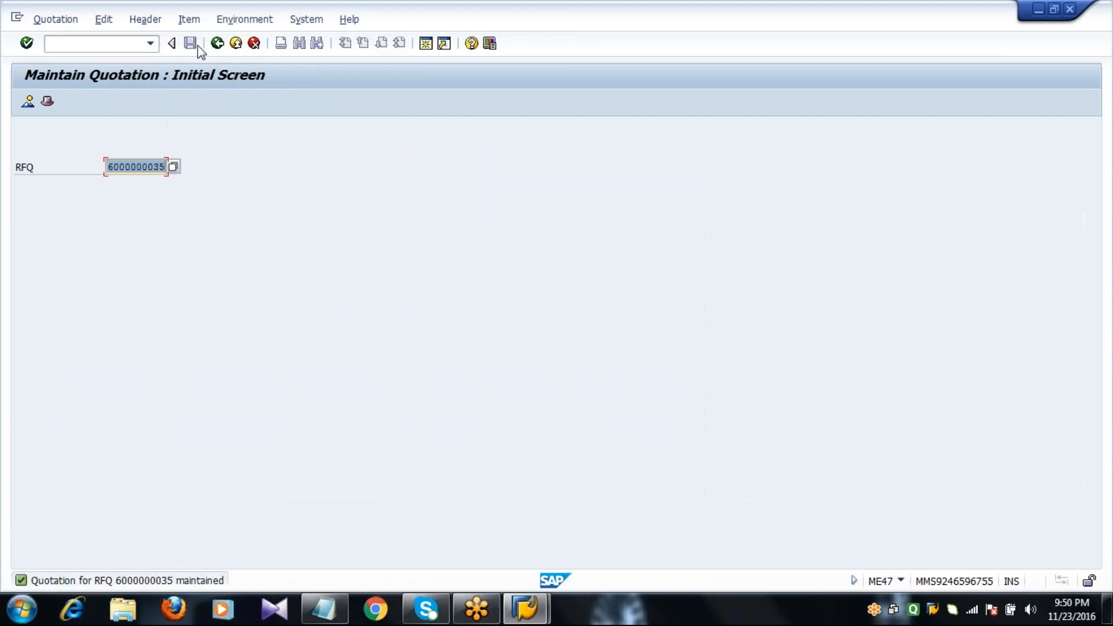
# Step: Open the third vendor's RFQ for quotation maintenance and display the conditions of item 10
pyautogui.press('Right')
pyautogui.press('BackSpace')
pyautogui.write('6')
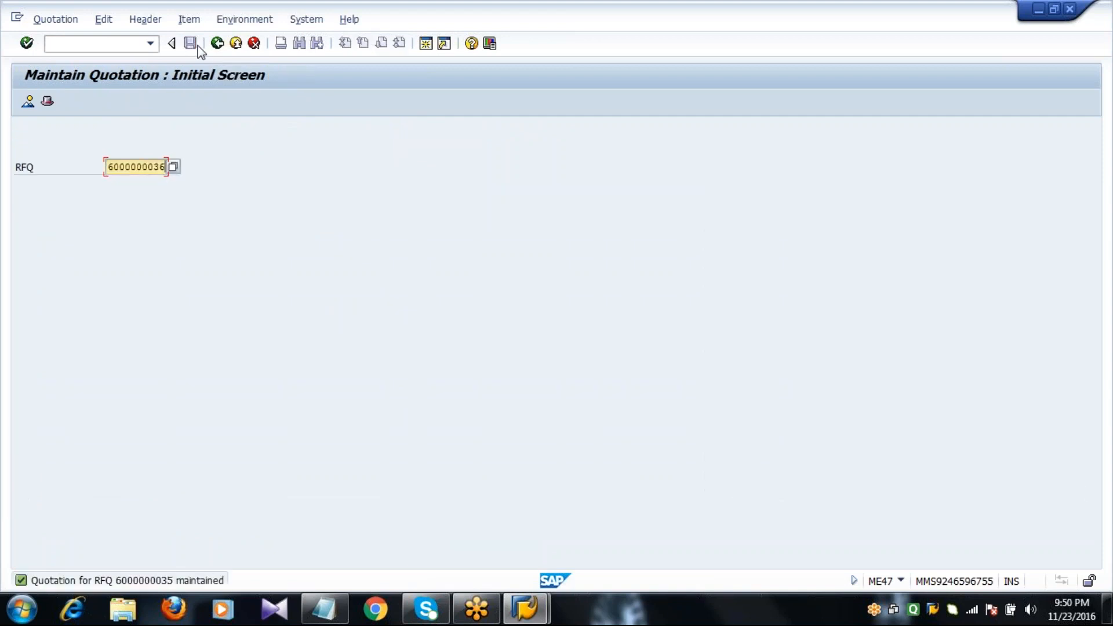
pyautogui.press('Return')
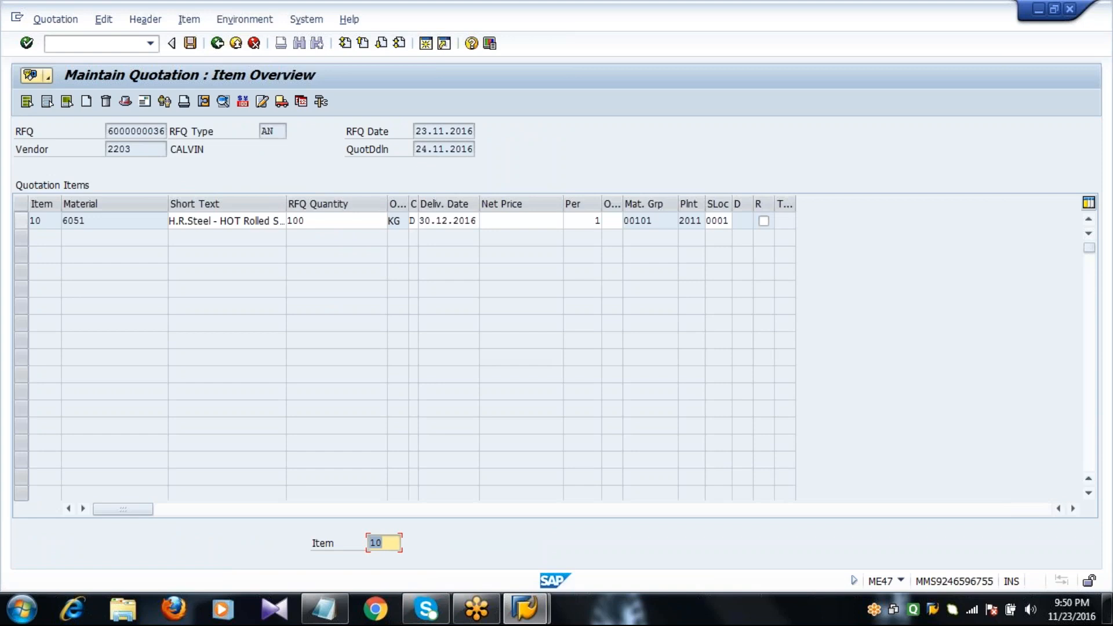
pyautogui.click(21, 220)
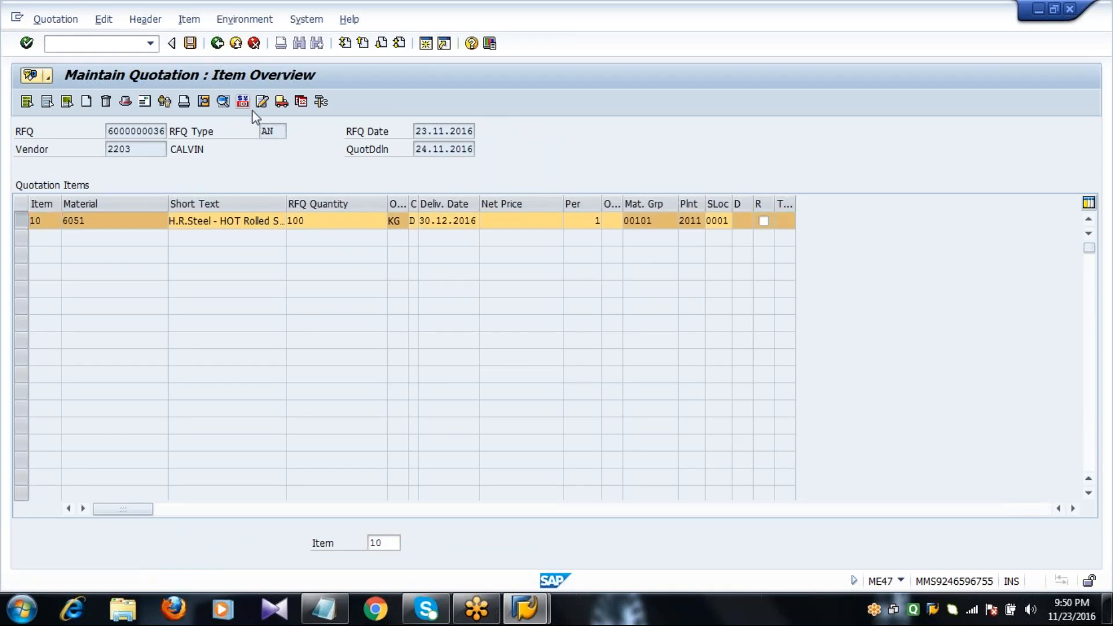
pyautogui.click(246, 107)
# Step: Set the PBXX gross price of item 10 to 200 EUR per KG in the third vendor's quotation
pyautogui.click(244, 222)
pyautogui.write('200')
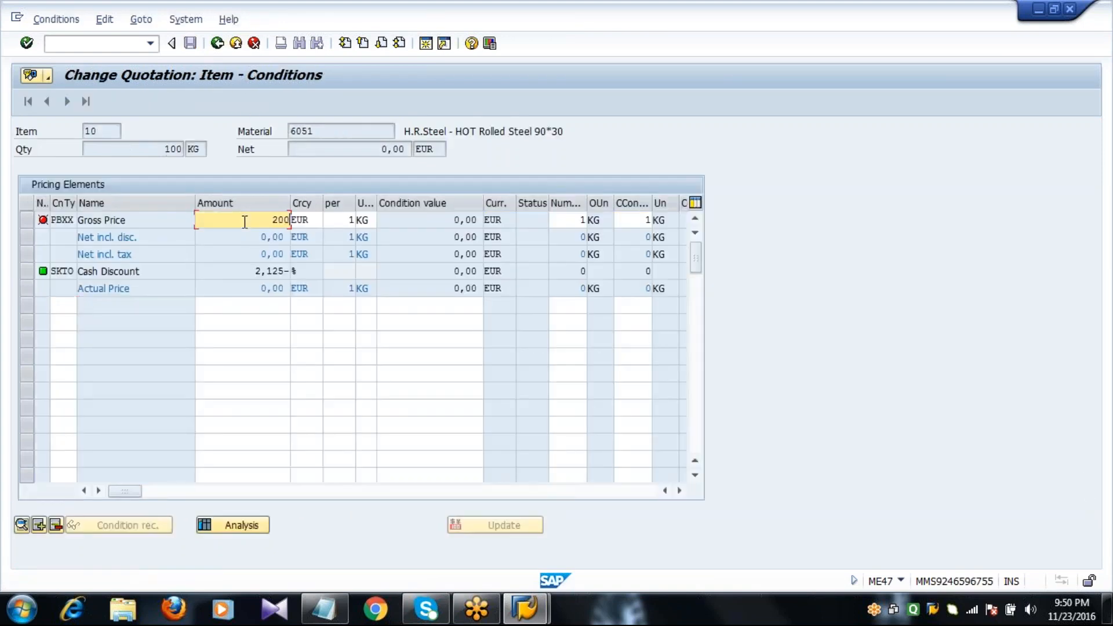
pyautogui.press('Return')
# Step: Add an RA01 discount of 8 percent and a ZA01 surcharge of 5 percent to the third vendor's item conditions
pyautogui.write('RA01')
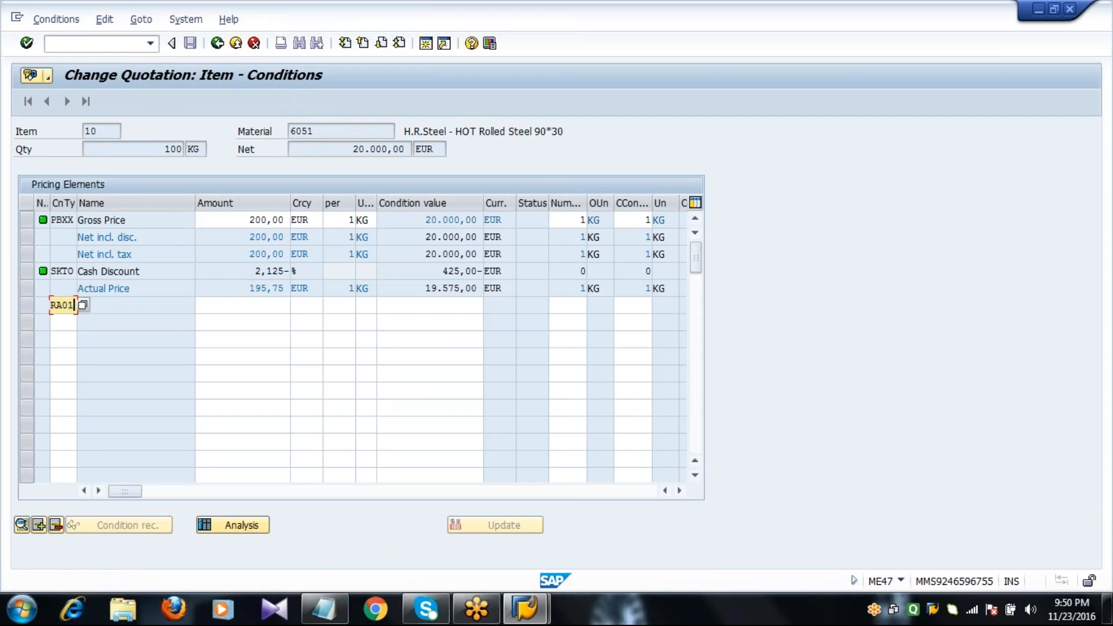
pyautogui.press('Tab')
pyautogui.write('8')
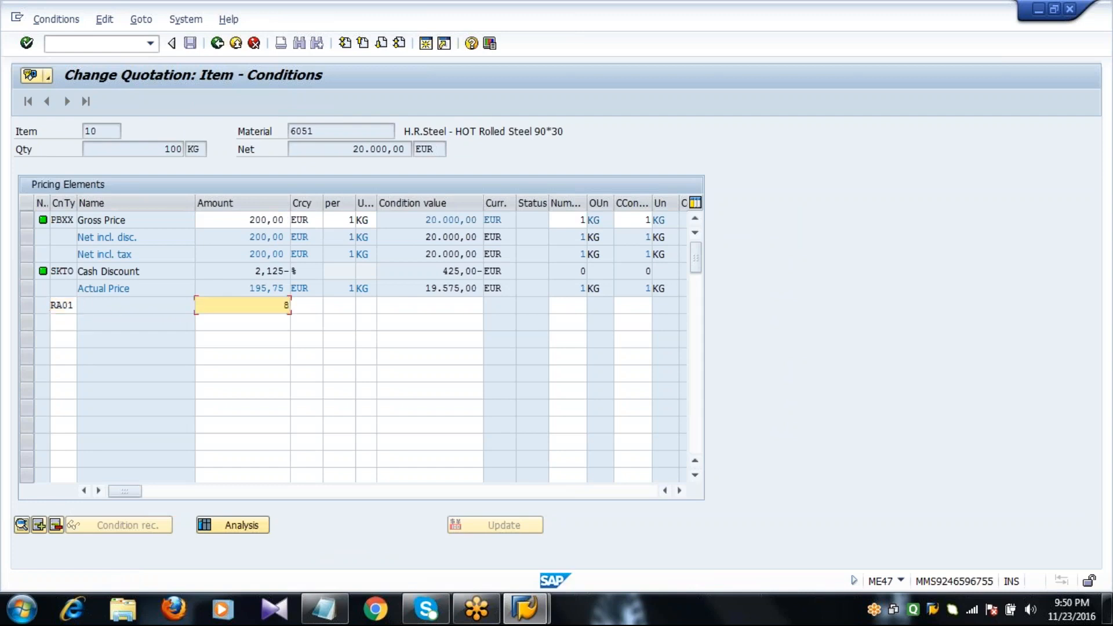
pyautogui.press('Return')
pyautogui.write('ZA01')
pyautogui.press('Tab')
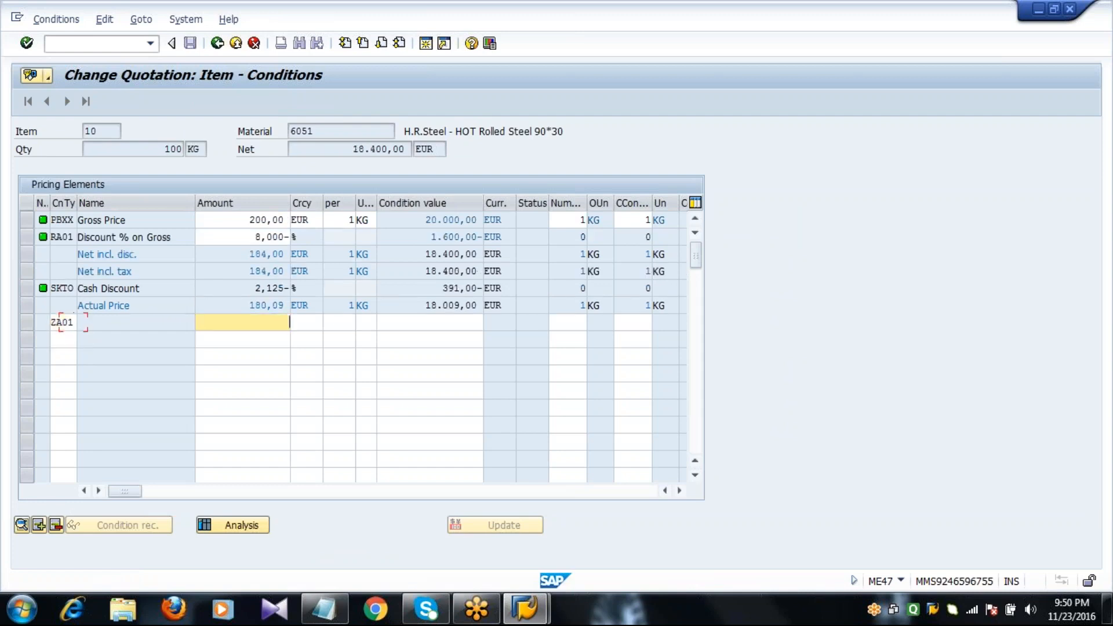
pyautogui.write('5')
pyautogui.press('Return')
# Step: Add an FRA1 freight condition of 4 percent, return to the item overview and save the third vendor's quotation
pyautogui.write('FR')
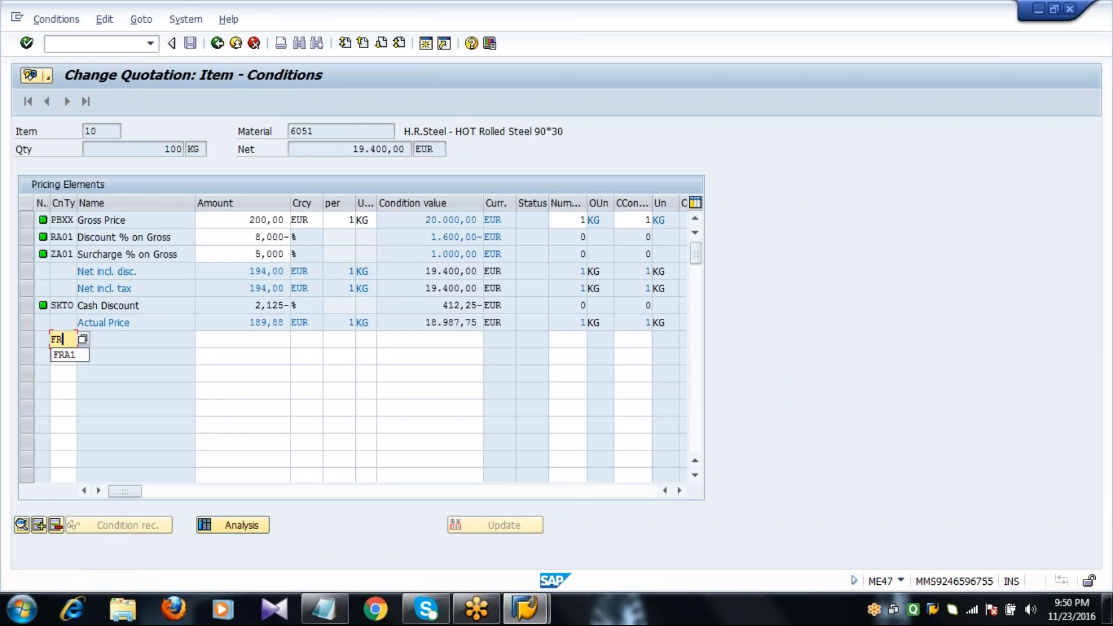
pyautogui.write('A1')
pyautogui.press('Tab')
pyautogui.write('4')
pyautogui.press('Return')
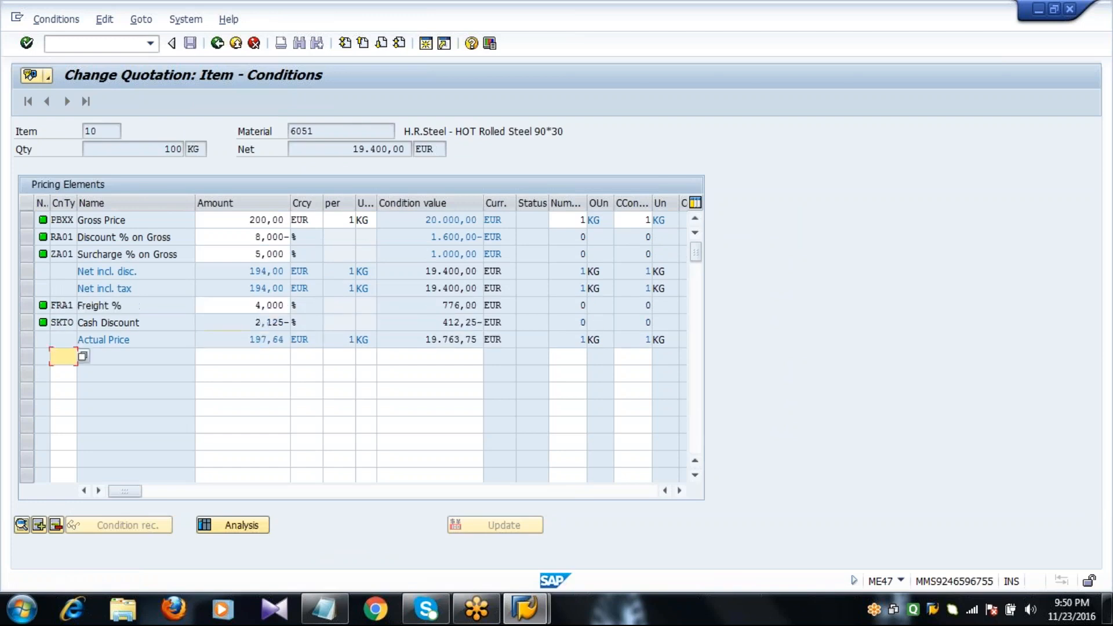
pyautogui.click(217, 44)
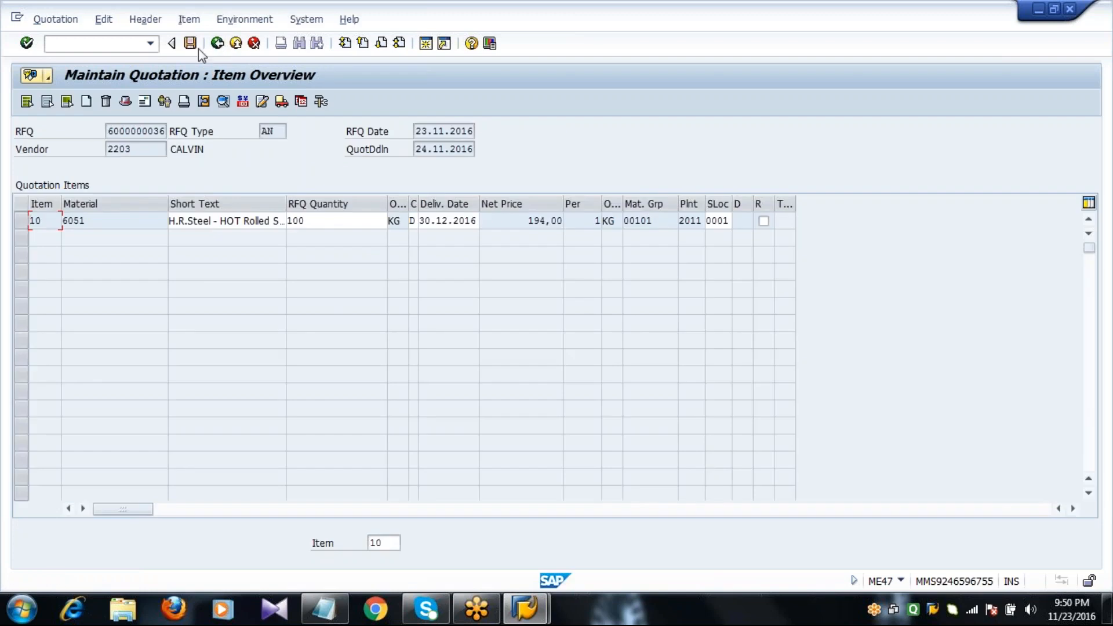
pyautogui.click(192, 46)
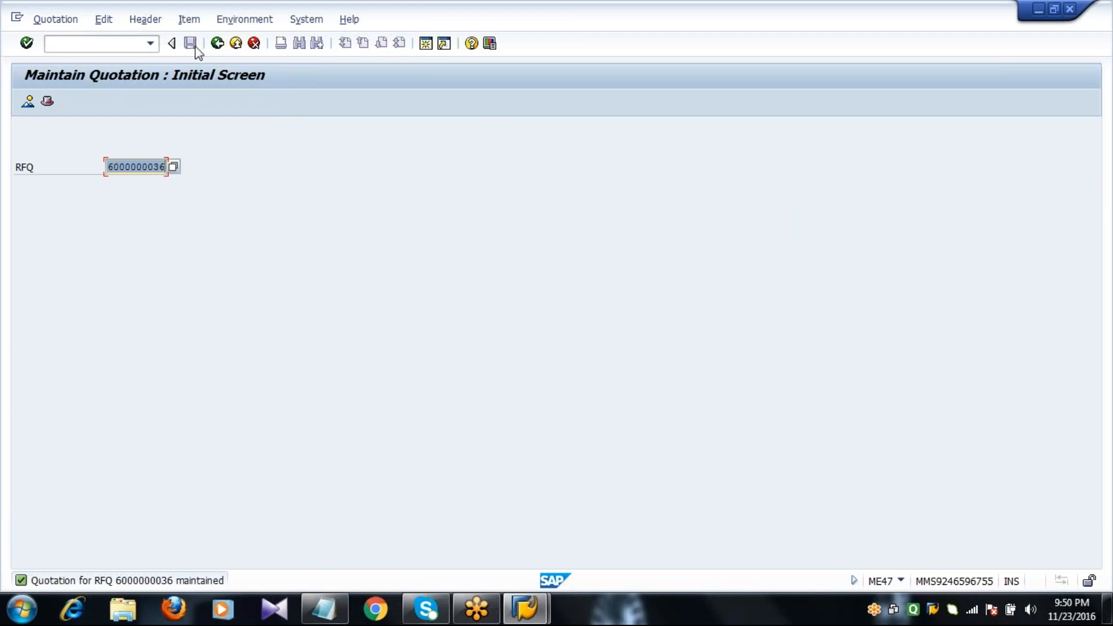
# Step: Leave quotation maintenance, look up the price comparison code in the Notepad notes and start transaction ME49 in SAP
pyautogui.click(218, 44)
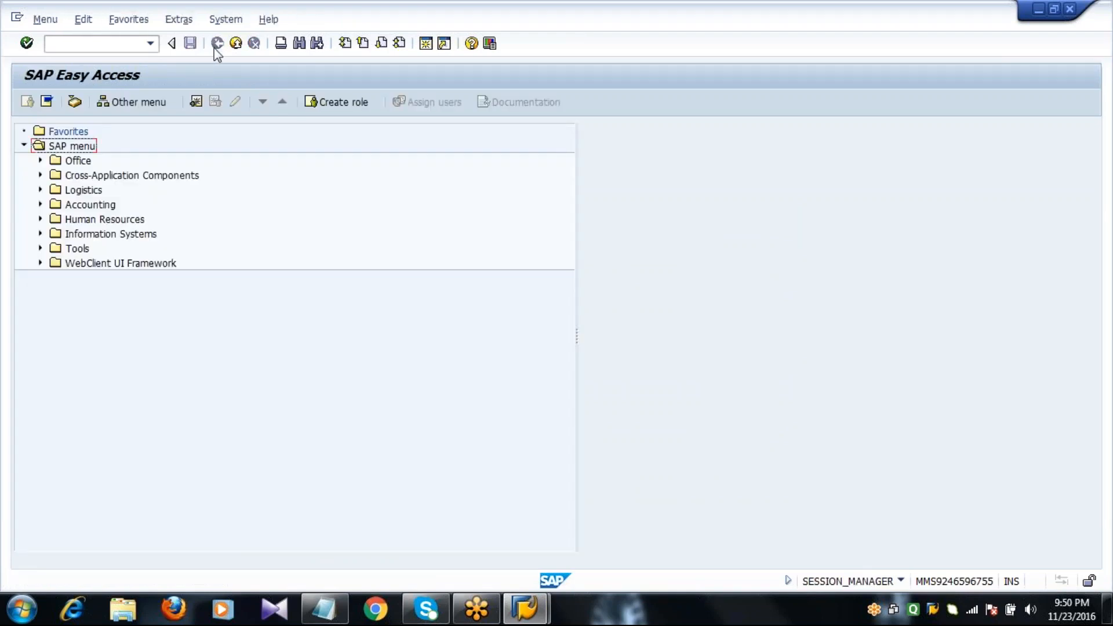
pyautogui.click(324, 609)
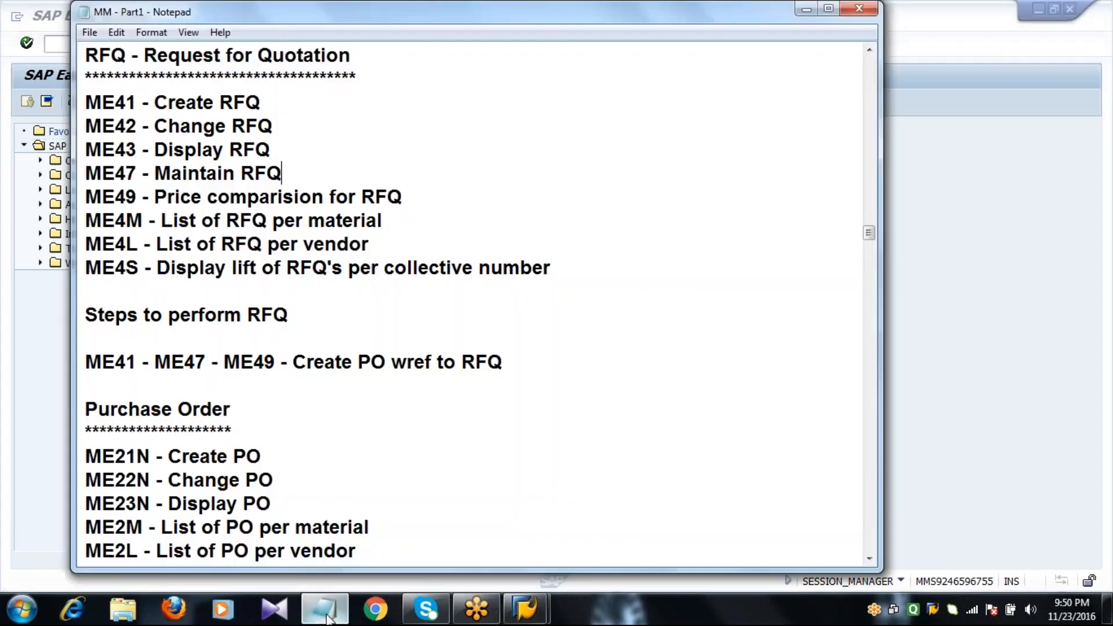
pyautogui.doubleClick(139, 197)
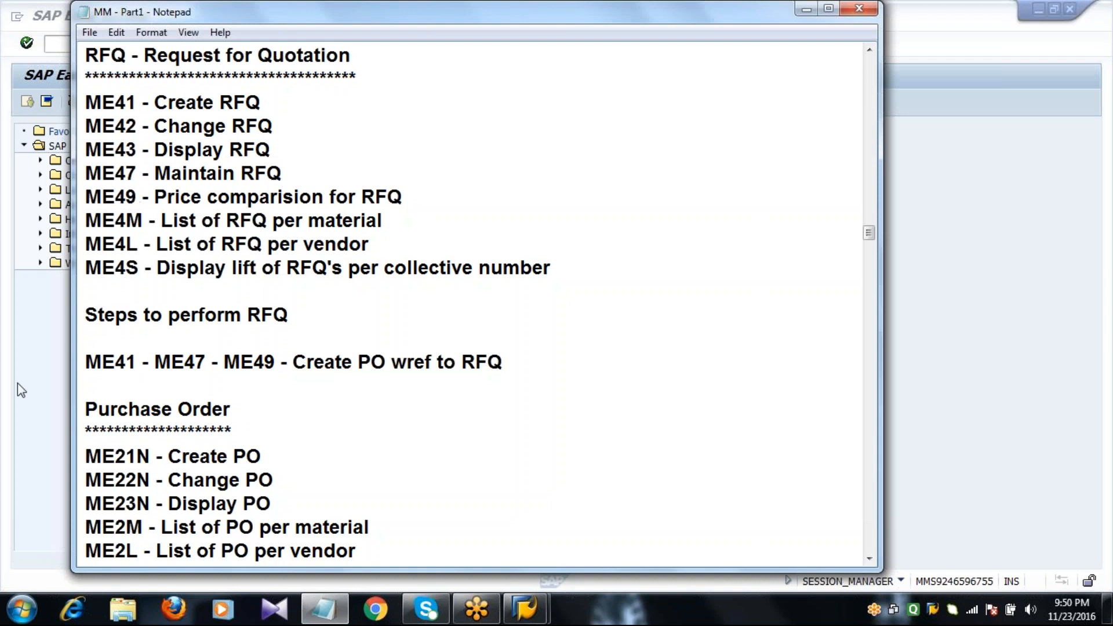
pyautogui.click(18, 383)
pyautogui.click(47, 43)
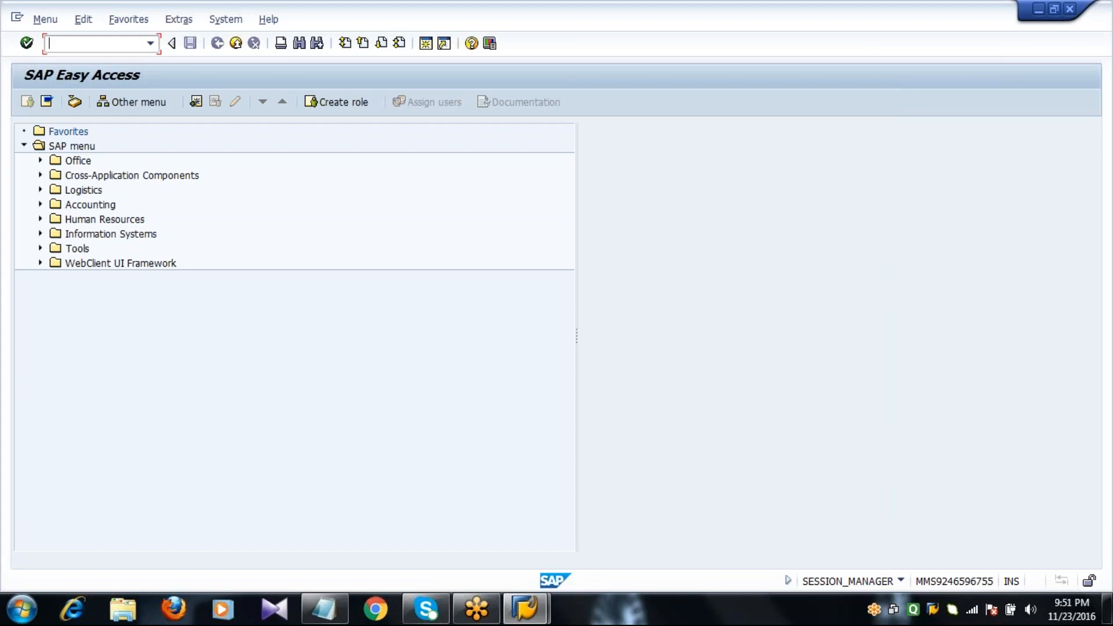
pyautogui.write('ME49')
pyautogui.press('Return')
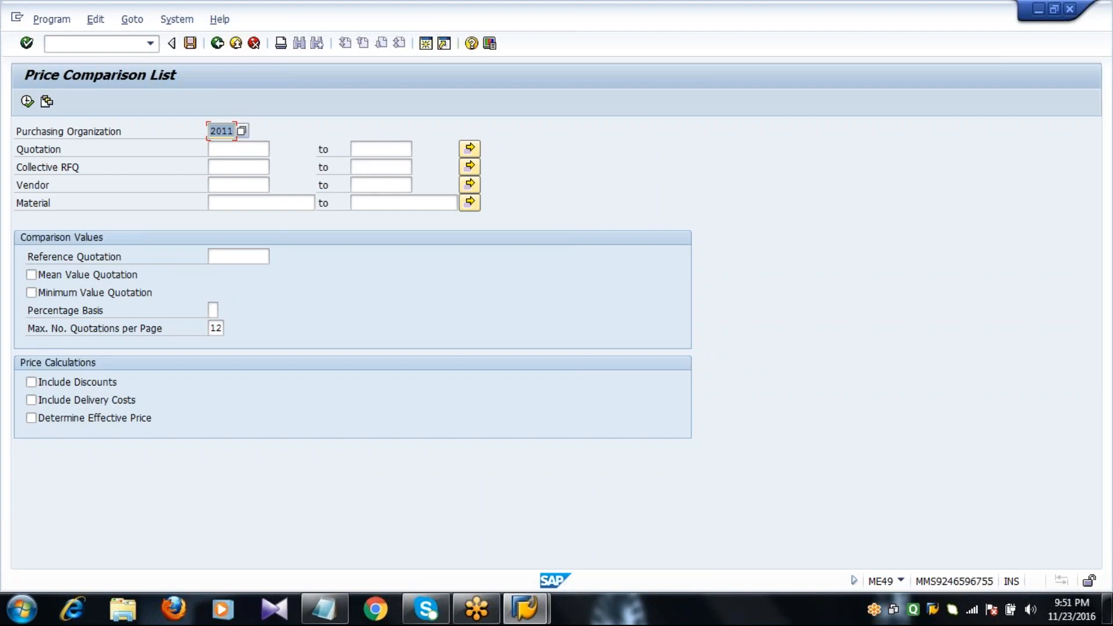
# Step: Enter the first vendor's RFQ number as the start of the quotation range for the price comparison
pyautogui.press('Tab')
pyautogui.write('6')
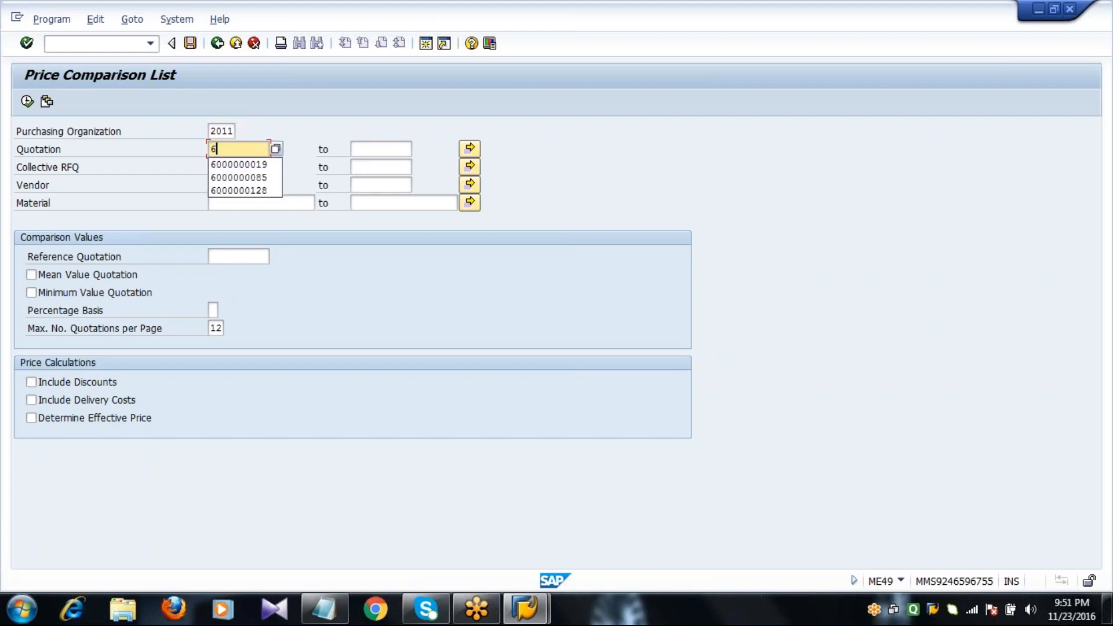
pyautogui.press('Down')
pyautogui.write('00000001')
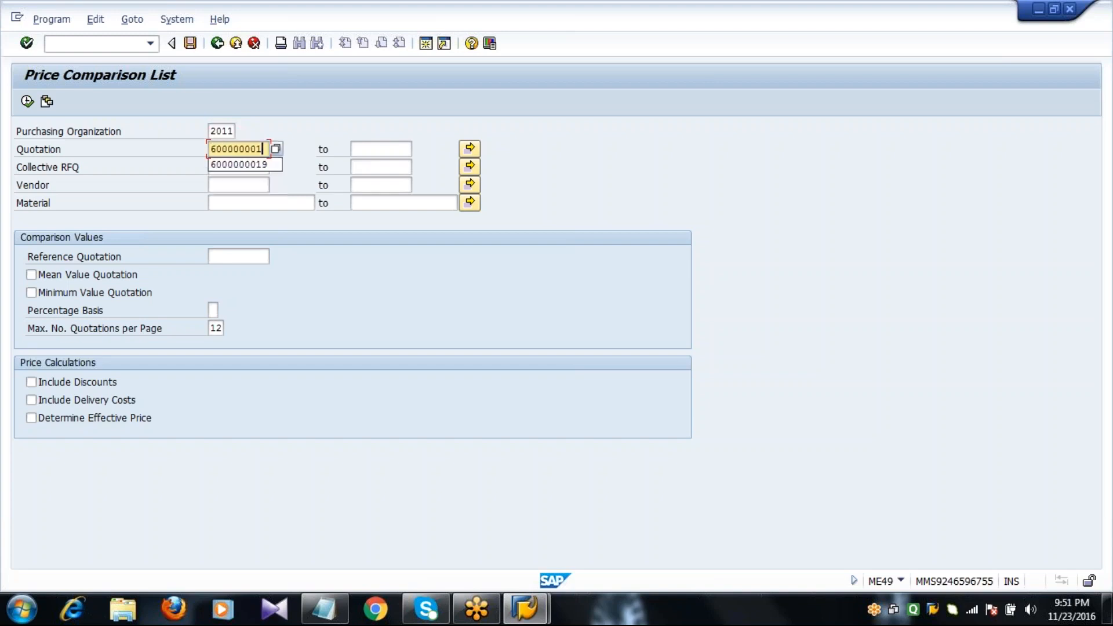
pyautogui.press('BackSpace')
pyautogui.write('34')
pyautogui.press('Tab')
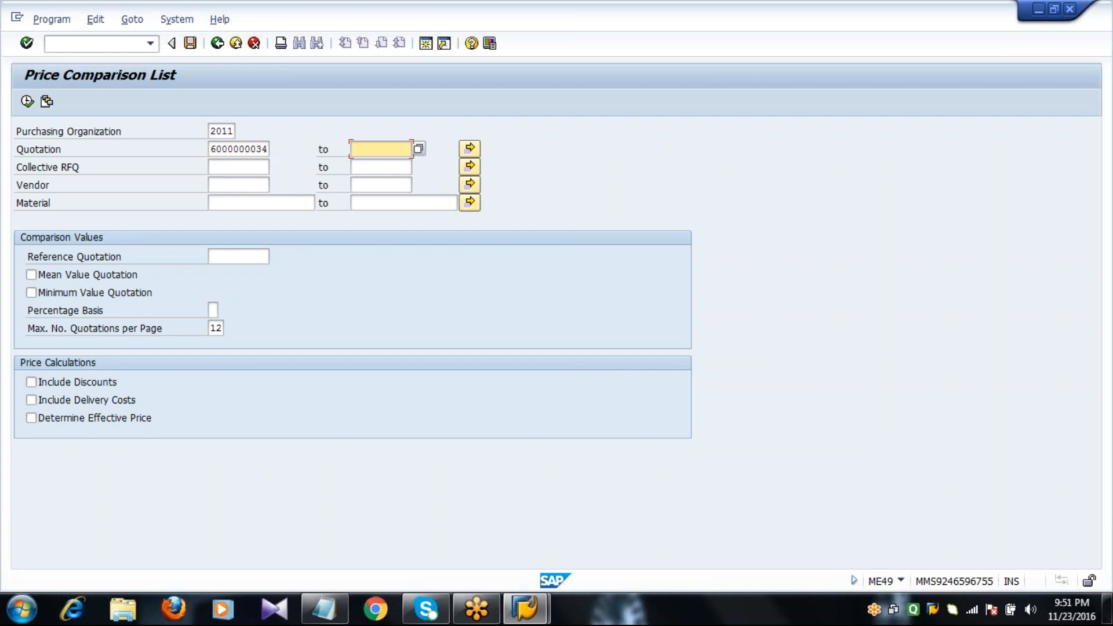
# Step: End the quotation range with the third vendor's RFQ number, set Collective RFQ to 1 and execute the price comparison
pyautogui.write('6')
pyautogui.press('Down')
pyautogui.press('Return')
pyautogui.press('BackSpace')
pyautogui.press('BackSpace')
pyautogui.write('36')
pyautogui.press('Tab')
pyautogui.press('Tab')
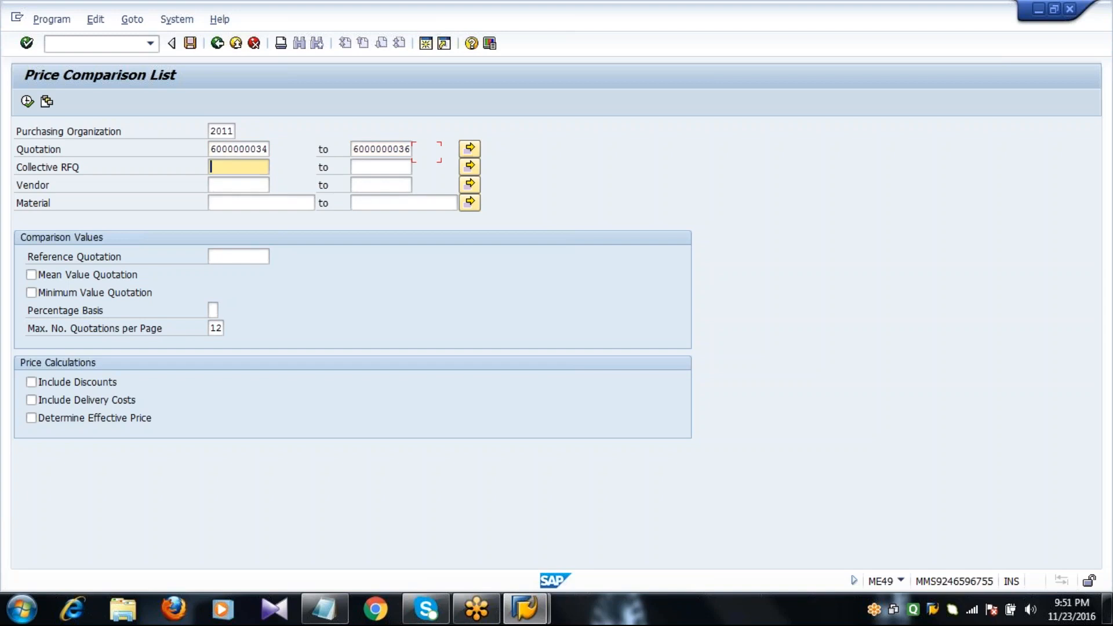
pyautogui.write('1')
pyautogui.click(28, 102)
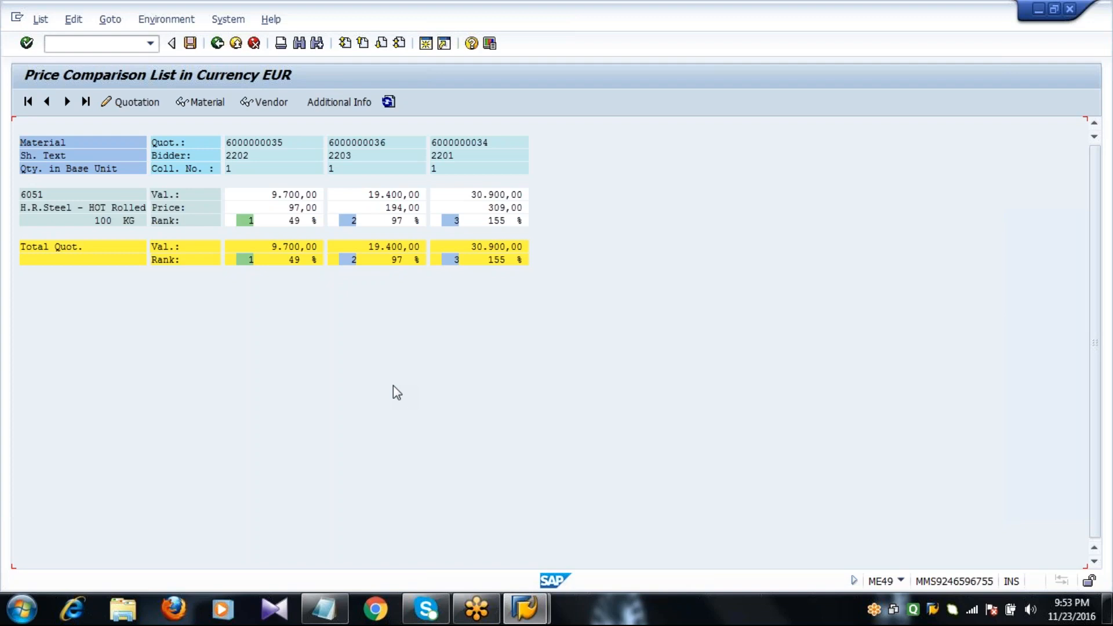
# Step: Examine the quotation numbers, bidders, collective numbers and prices of the three quotations in the comparison list
pyautogui.click(278, 146)
pyautogui.click(394, 143)
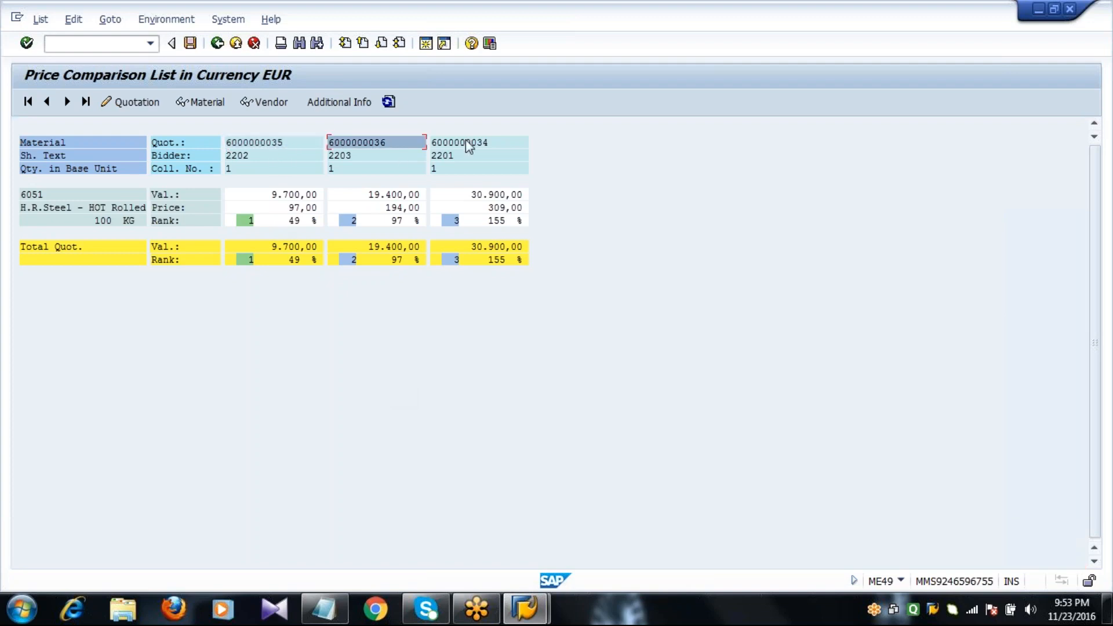
pyautogui.click(500, 146)
pyautogui.click(259, 163)
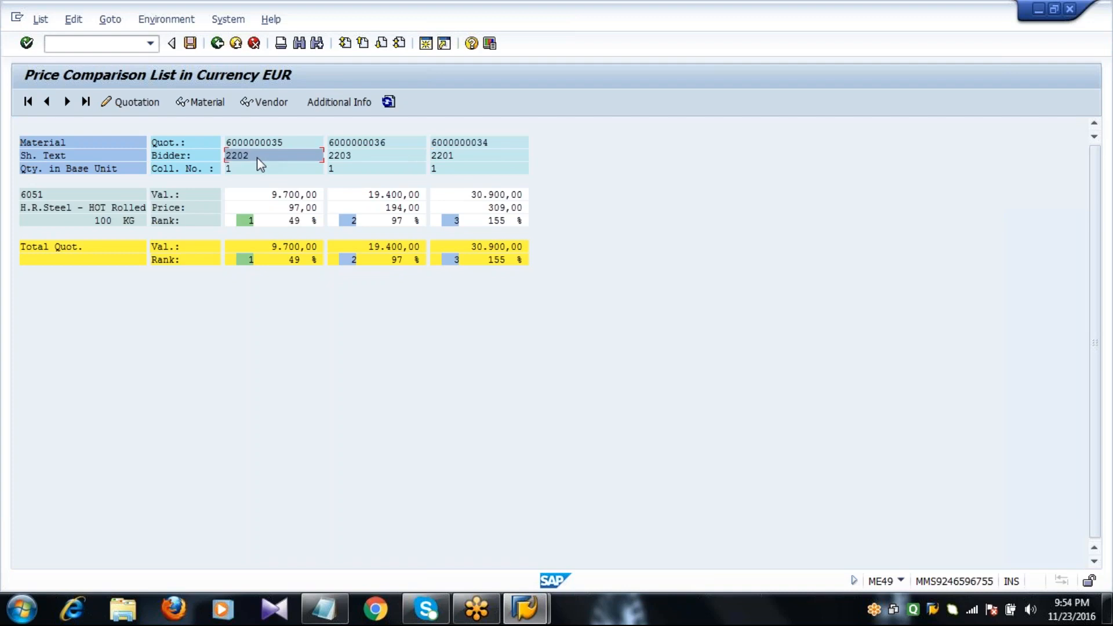
pyautogui.click(294, 171)
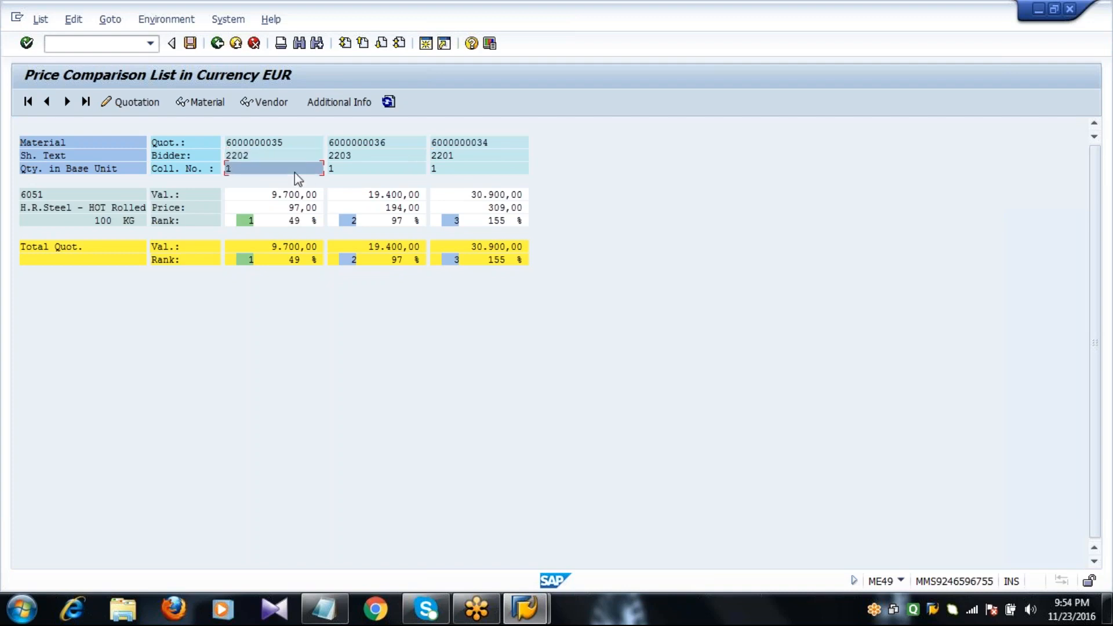
pyautogui.click(356, 172)
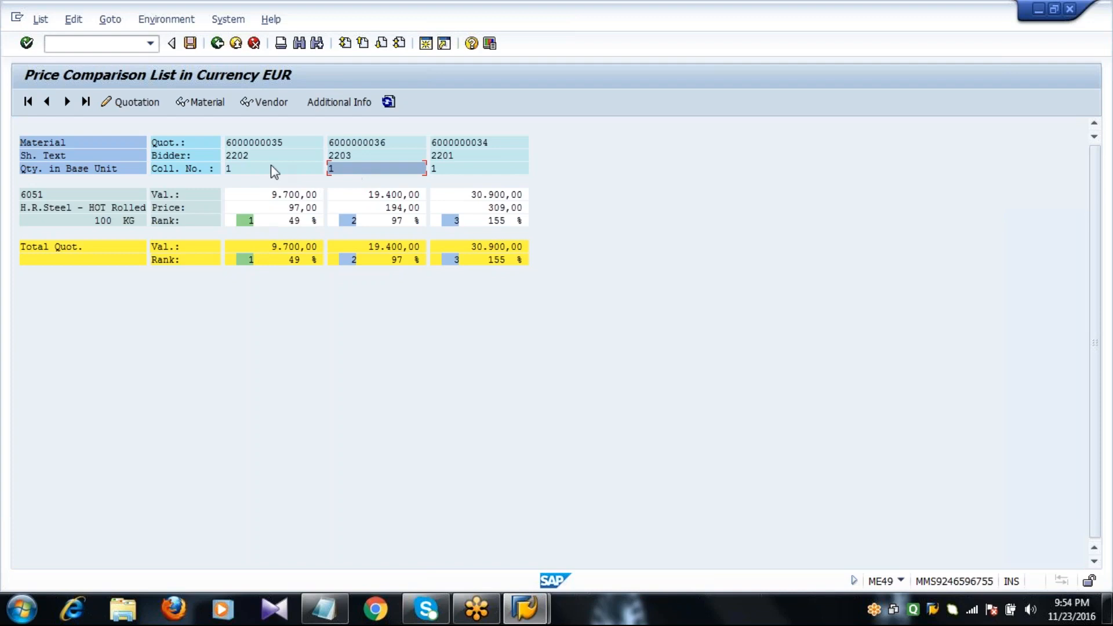
pyautogui.click(278, 146)
pyautogui.click(277, 208)
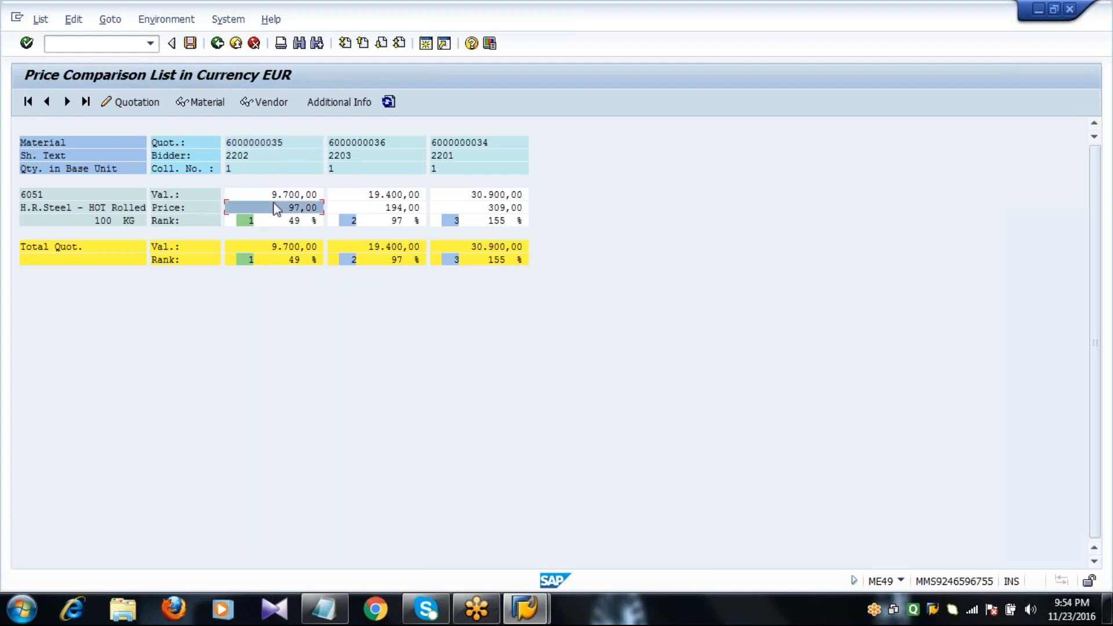
pyautogui.click(278, 144)
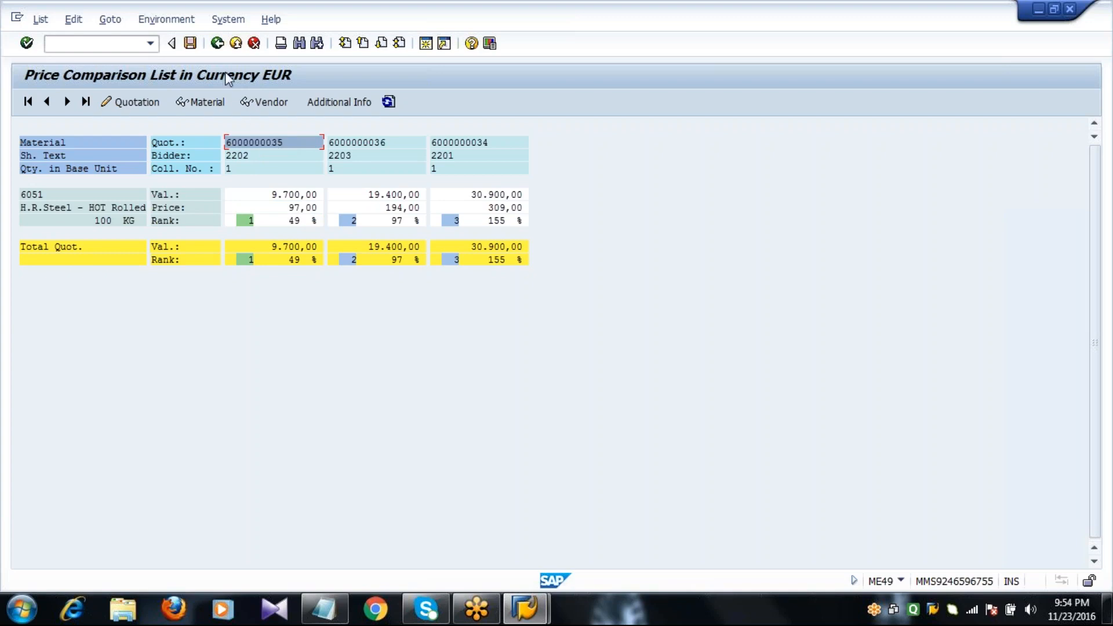
# Step: Exit the price comparison and review the ME4M, ME4L and ME4S RFQ list transactions in the Notepad notes
pyautogui.click(217, 43)
pyautogui.click(217, 44)
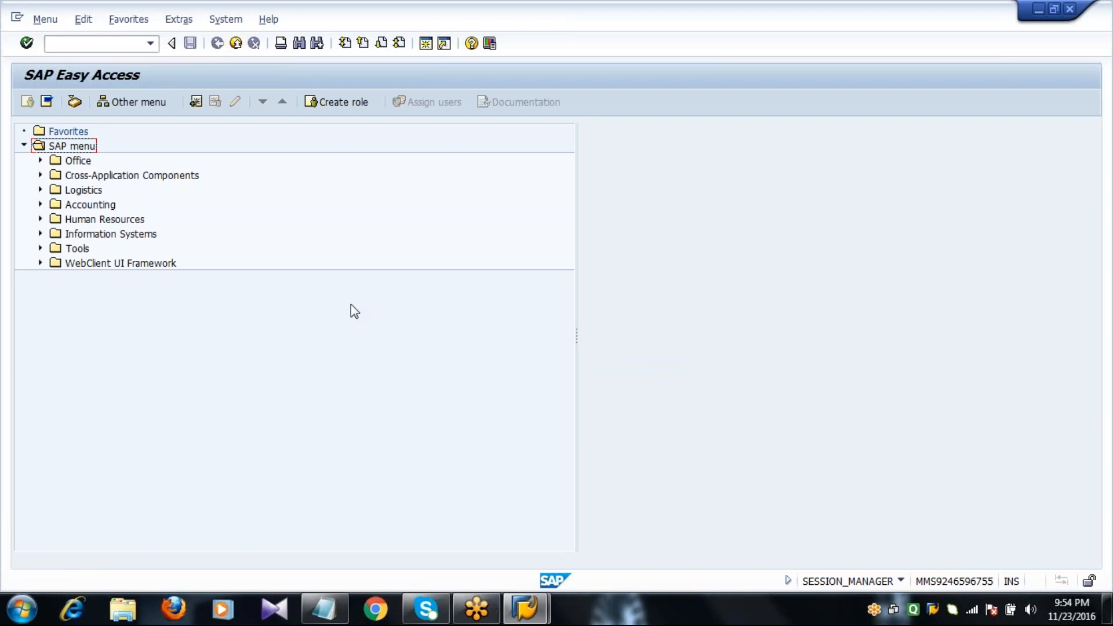
pyautogui.click(318, 615)
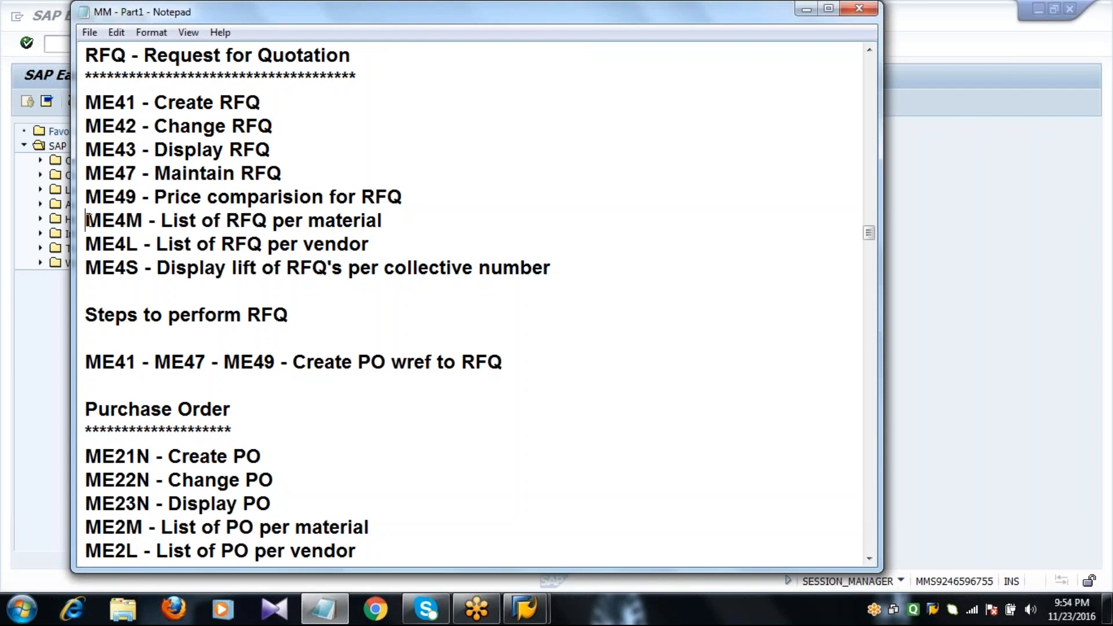
pyautogui.moveTo(87, 221); pyautogui.dragTo(617, 274)
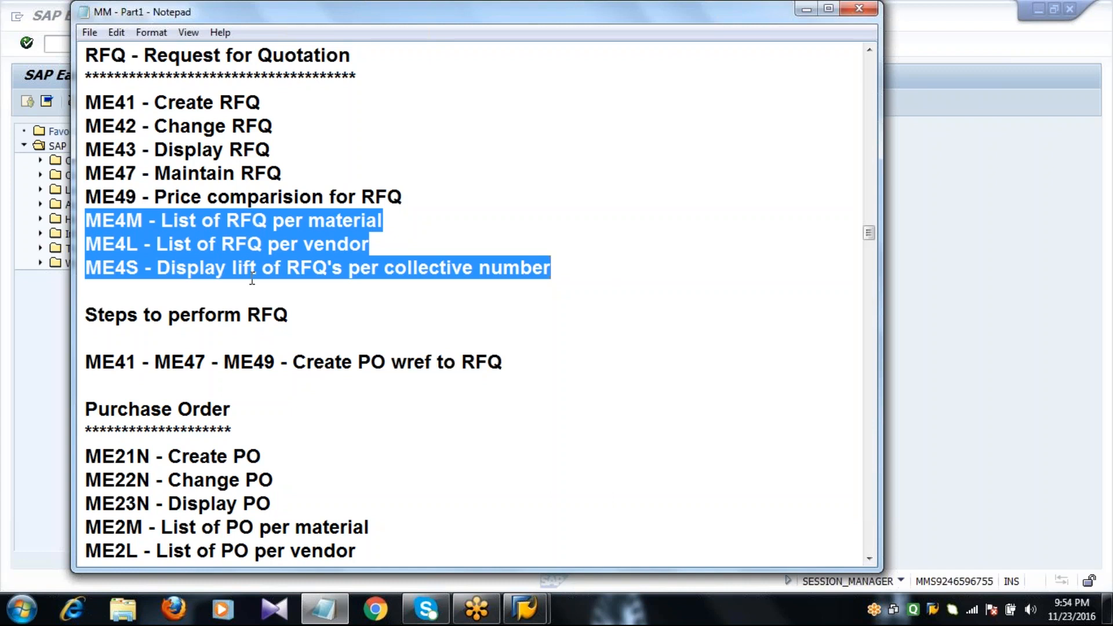
pyautogui.click(165, 298)
pyautogui.click(33, 334)
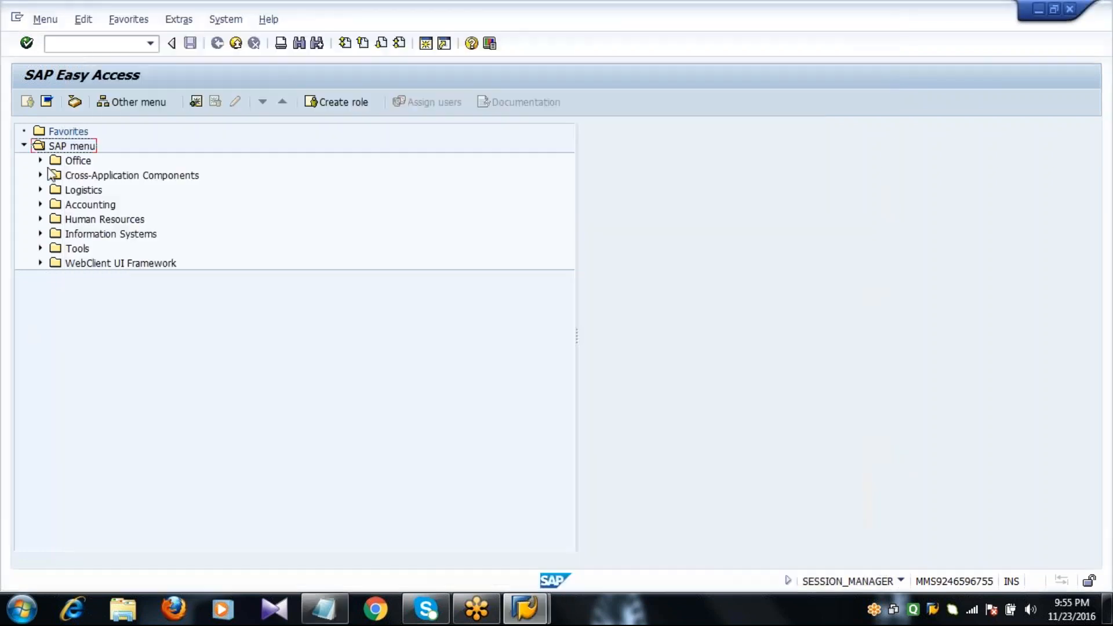
# Step: Run the ME4S report in SAP for collective number 1 and check the first two vendors' RFQ entries
pyautogui.click(84, 43)
pyautogui.write('ME4S')
pyautogui.press('Return')
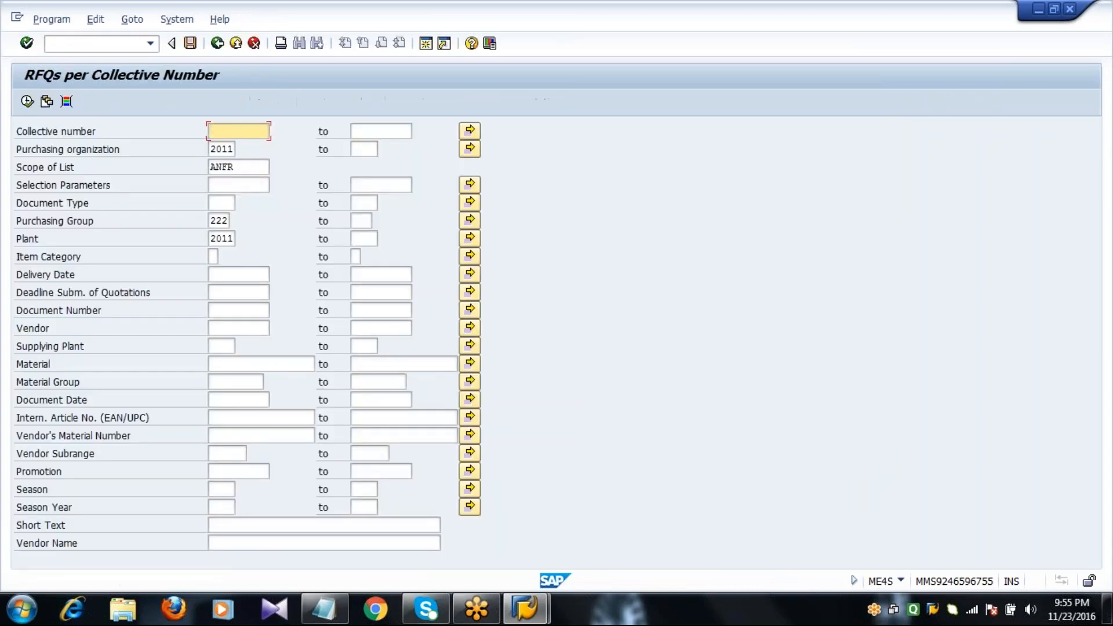
pyautogui.write('1')
pyautogui.click(27, 102)
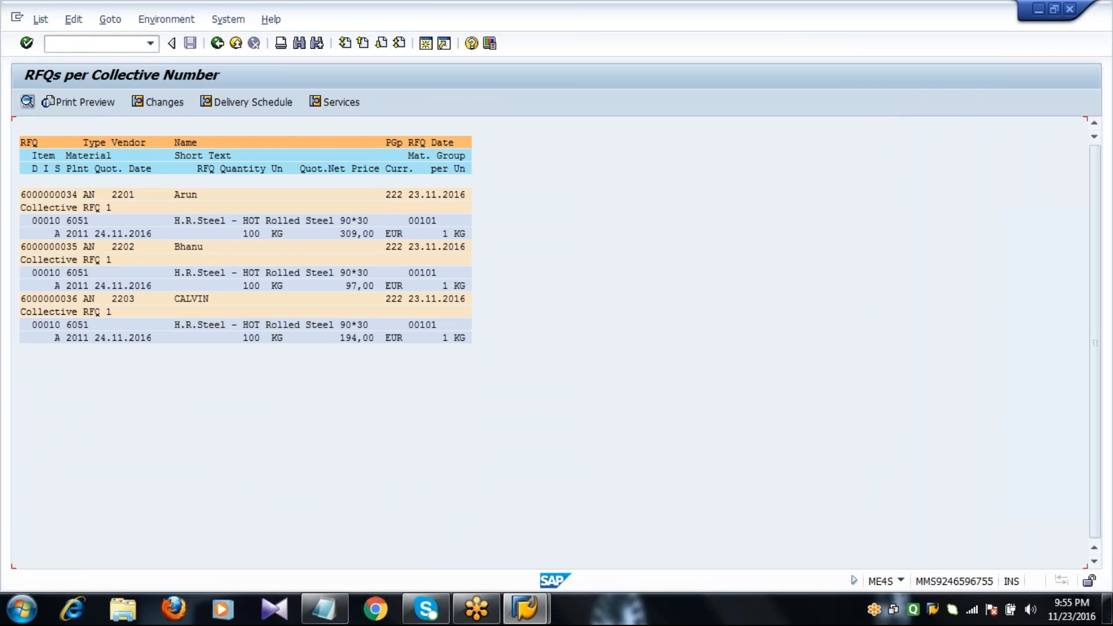
pyautogui.click(115, 197)
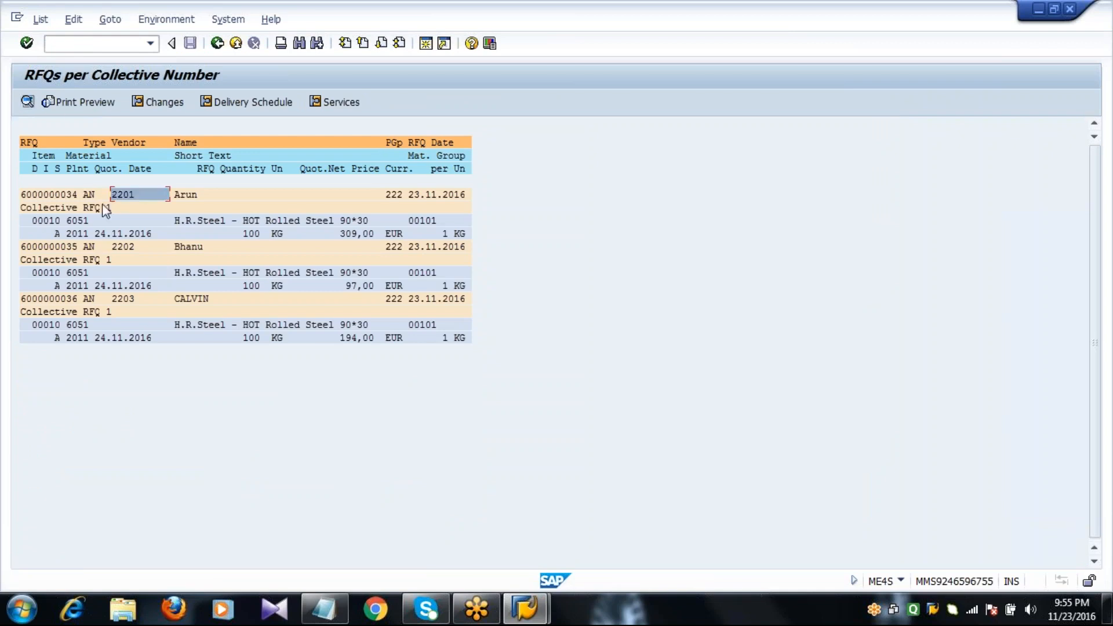
pyautogui.click(90, 256)
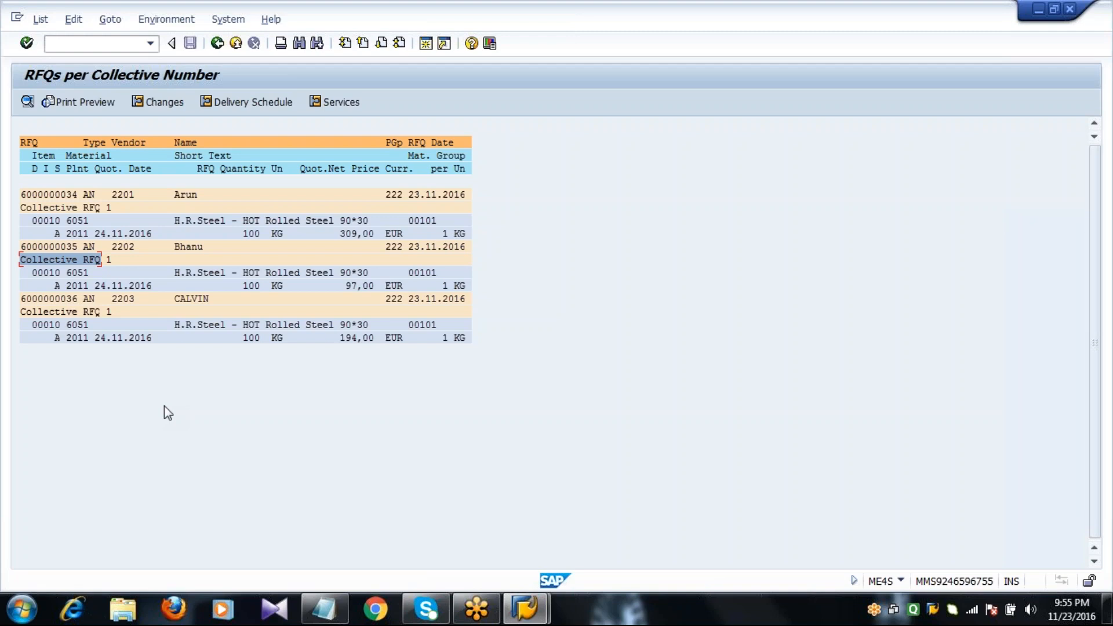
# Step: Exit the collective number report and bring up the Purchase Order section of the Notepad notes
pyautogui.click(218, 46)
pyautogui.click(217, 47)
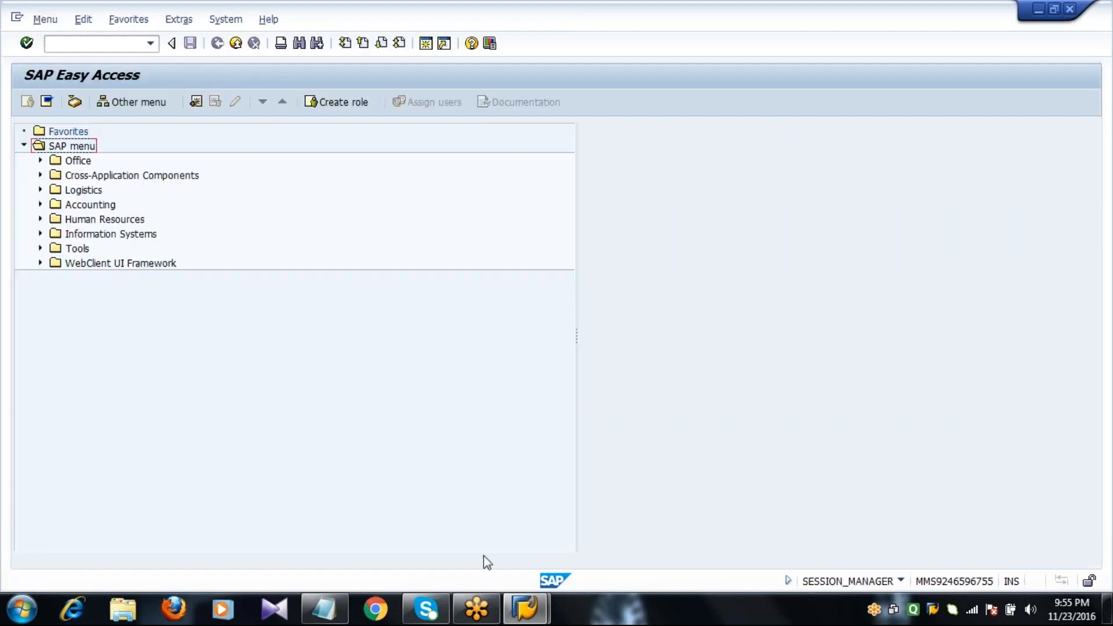
pyautogui.click(324, 608)
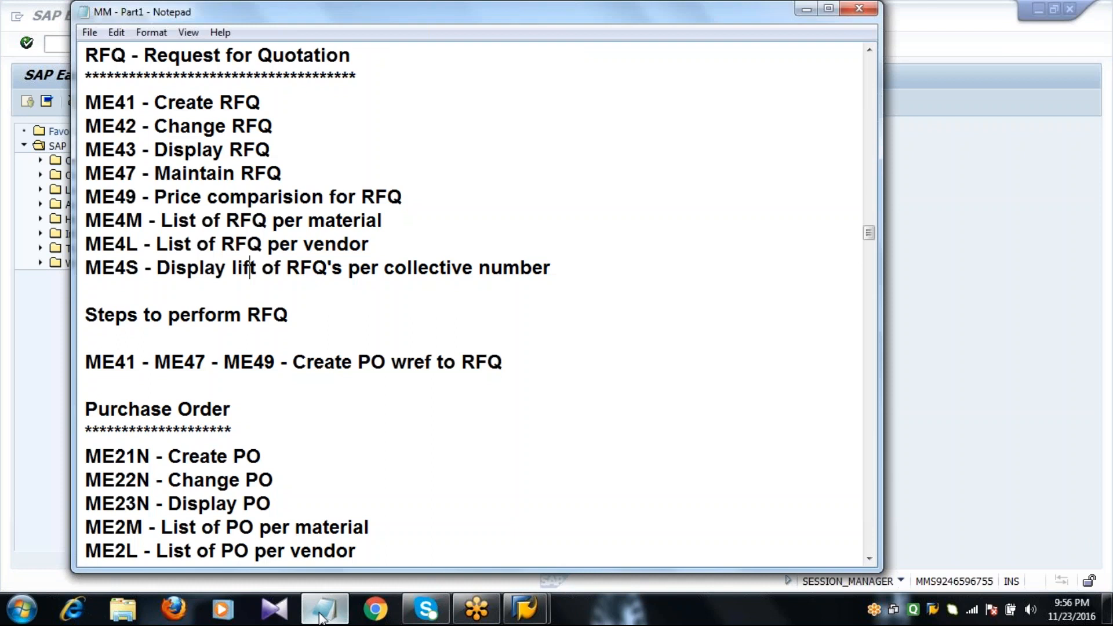
pyautogui.doubleClick(260, 424)
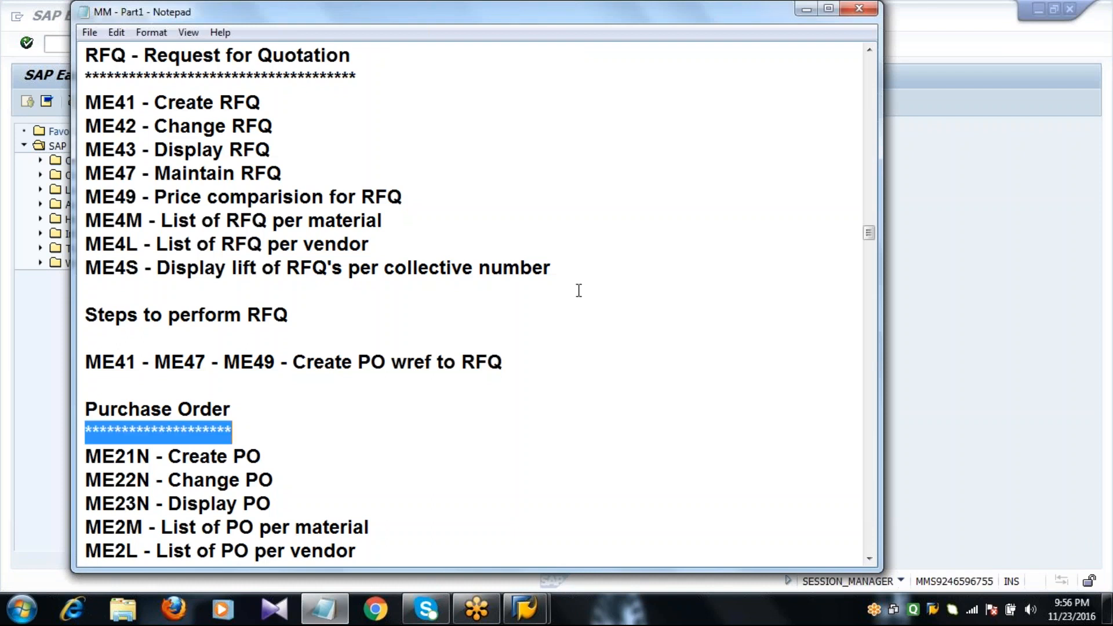
pyautogui.click(870, 558)
pyautogui.click(869, 558)
pyautogui.click(870, 558)
pyautogui.click(869, 558)
pyautogui.click(870, 559)
pyautogui.click(870, 558)
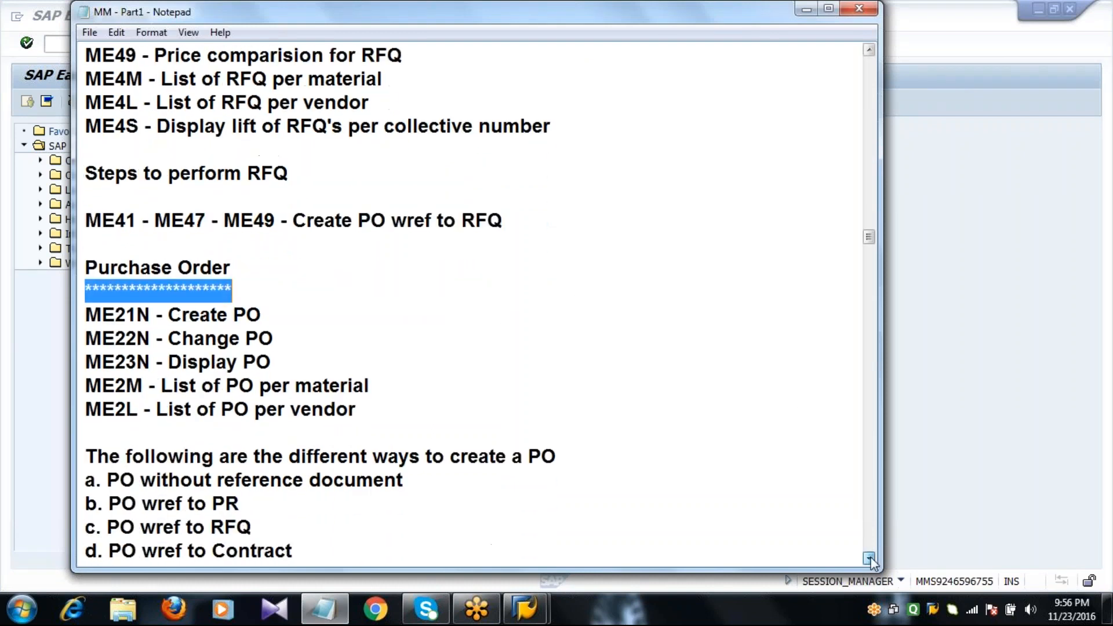
pyautogui.tripleClick(870, 558)
pyautogui.doubleClick(870, 558)
pyautogui.doubleClick(869, 558)
pyautogui.doubleClick(869, 558)
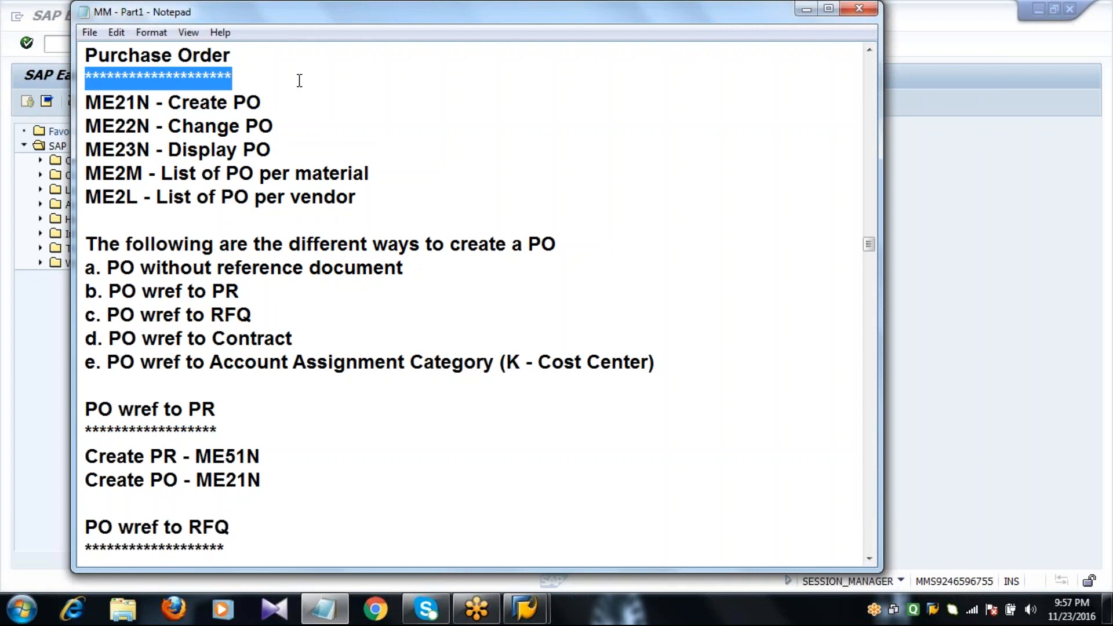
# Step: Review the different ways to create a PO and the ME21N, ME22N and ME23N transactions in the notes
pyautogui.click(437, 268)
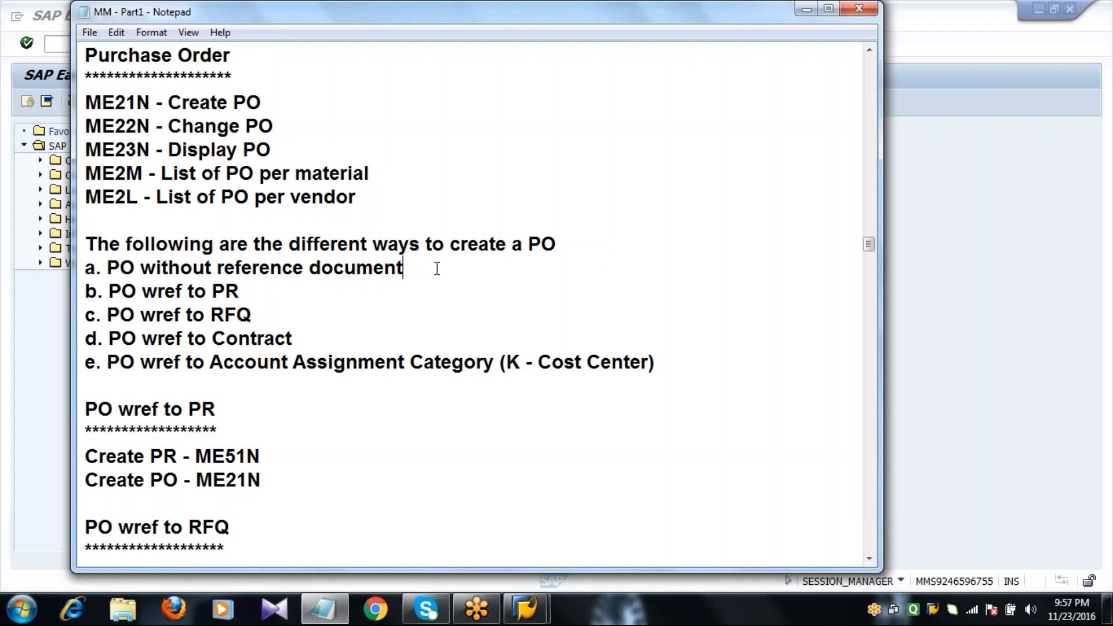
pyautogui.press('Down')
pyautogui.press('Down')
pyautogui.press('Down')
pyautogui.press('Down')
pyautogui.press('End')
pyautogui.click(88, 102)
pyautogui.moveTo(89, 102); pyautogui.dragTo(323, 147)
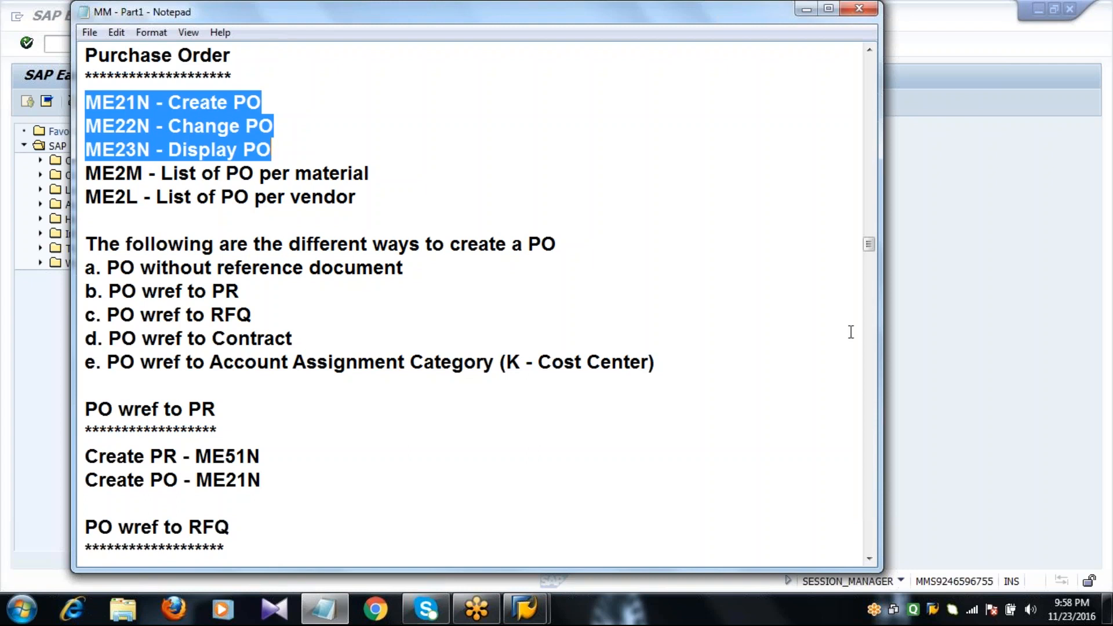
# Step: Switch back to SAP and start transaction ME21N to create a purchase order
pyautogui.click(952, 372)
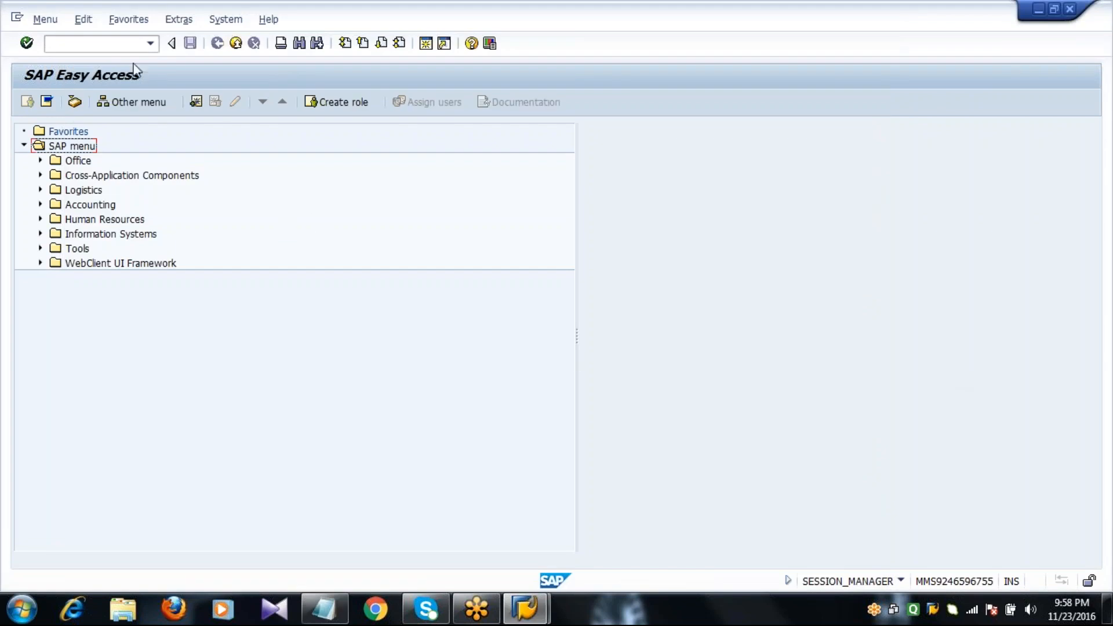
pyautogui.click(128, 45)
pyautogui.write('ME21N')
pyautogui.press('Return')
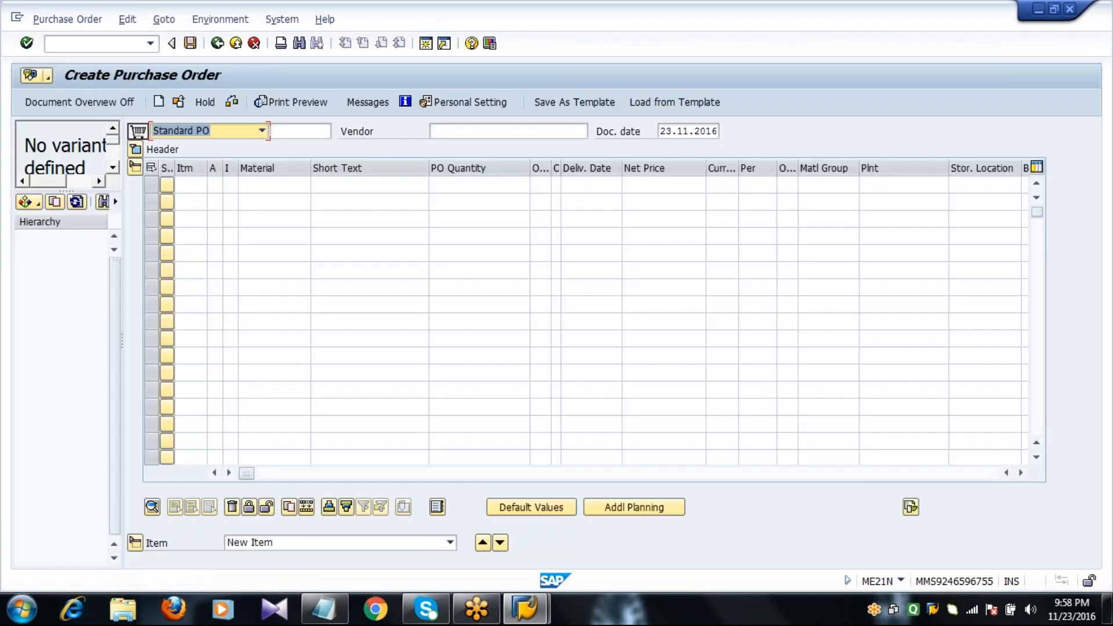
# Step: Collapse the purchase order's item overview, and turn the document overview off and on again
pyautogui.click(136, 168)
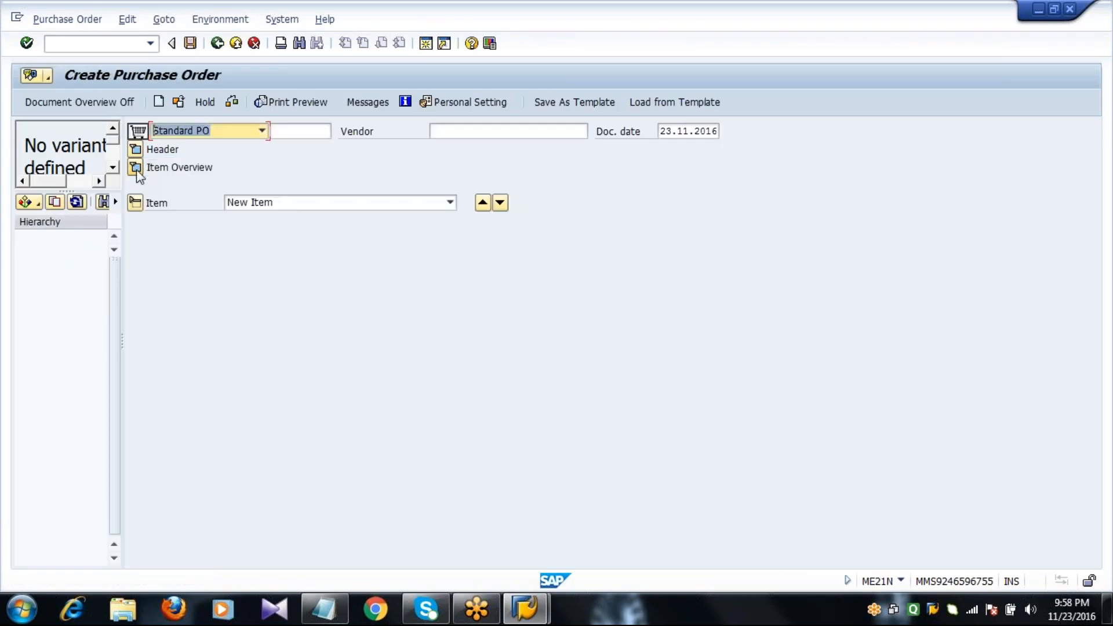
pyautogui.click(50, 102)
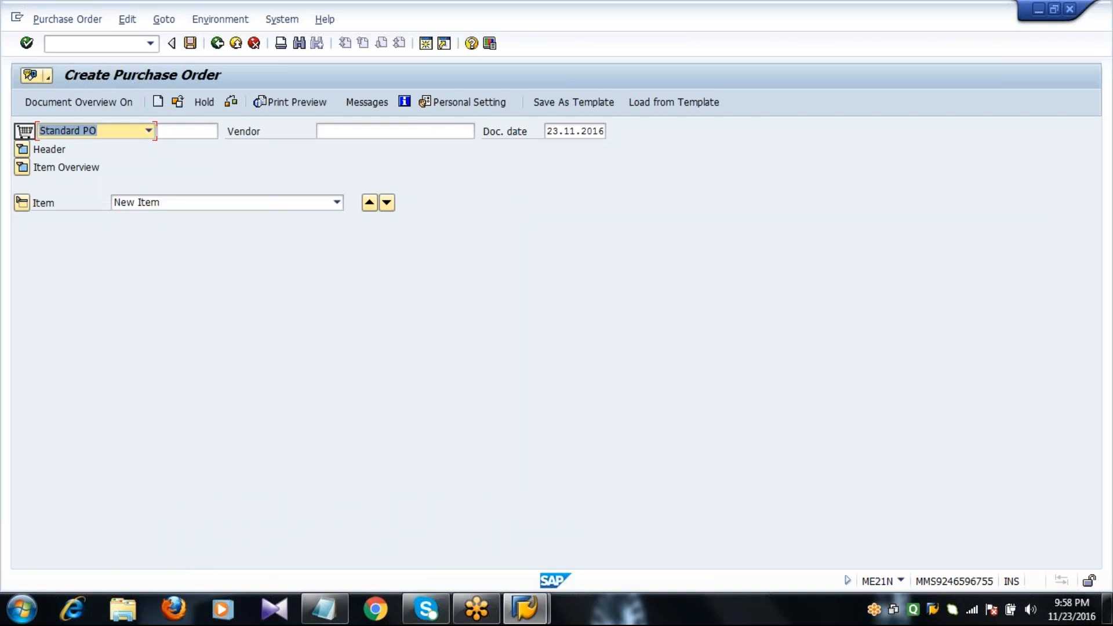
pyautogui.click(74, 103)
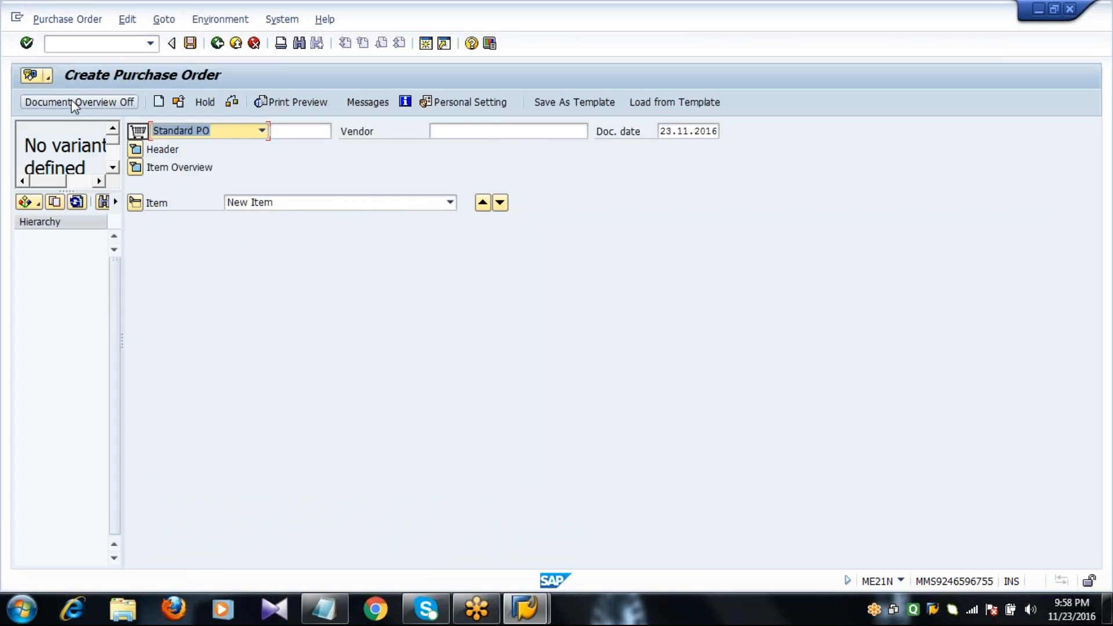
# Step: Open the purchase orders selection for the document overview and set Plant to 1000
pyautogui.click(36, 204)
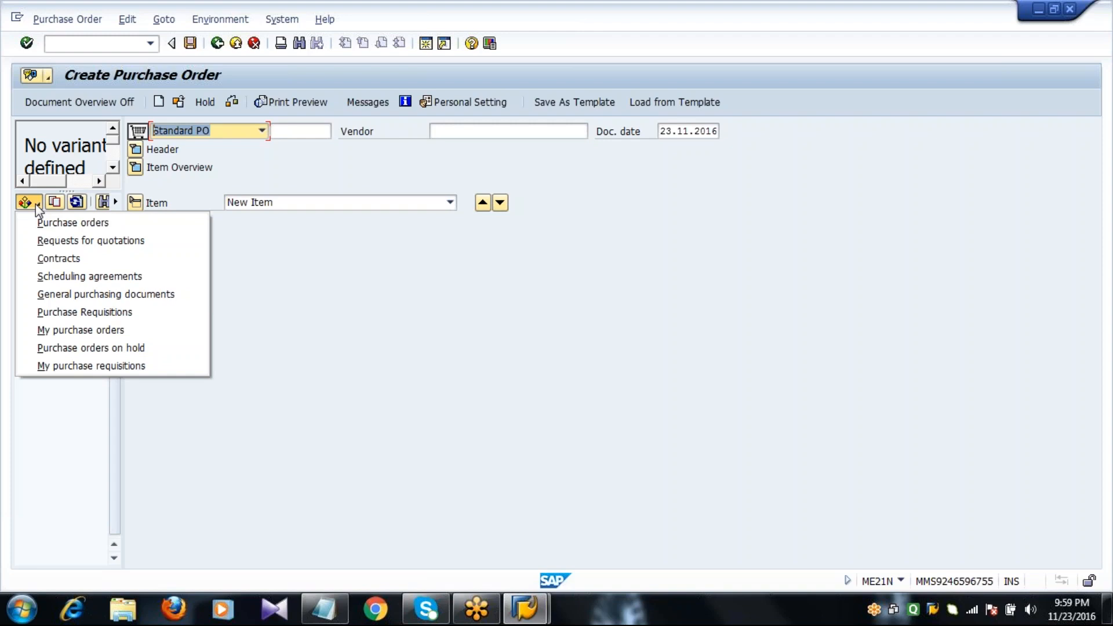
pyautogui.click(90, 226)
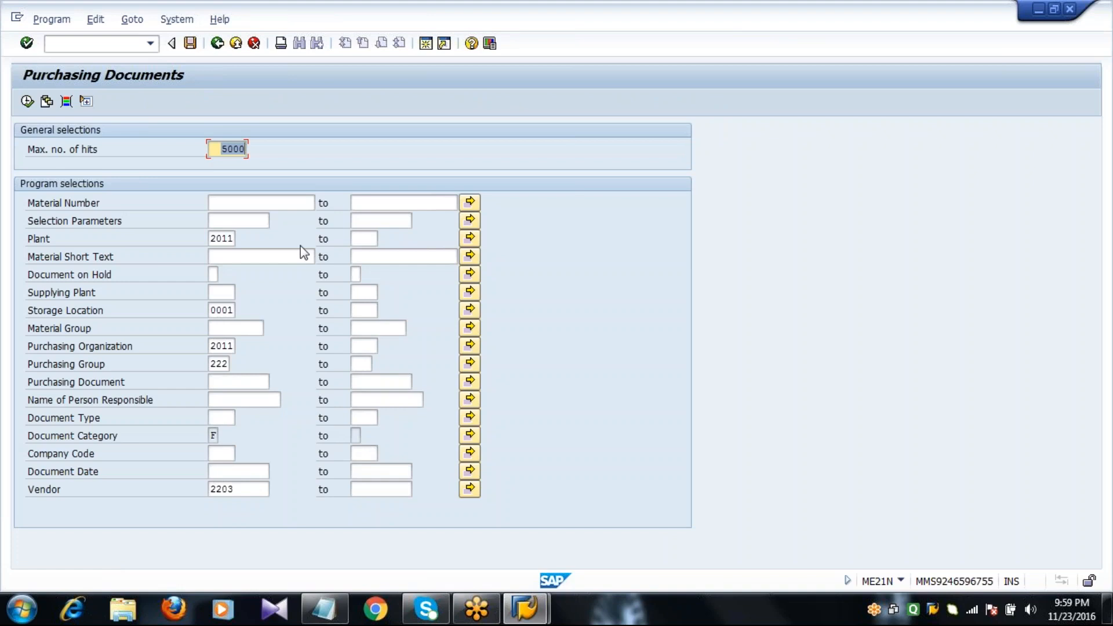
pyautogui.click(216, 240)
pyautogui.press('Delete')
pyautogui.press('Delete')
pyautogui.press('Delete')
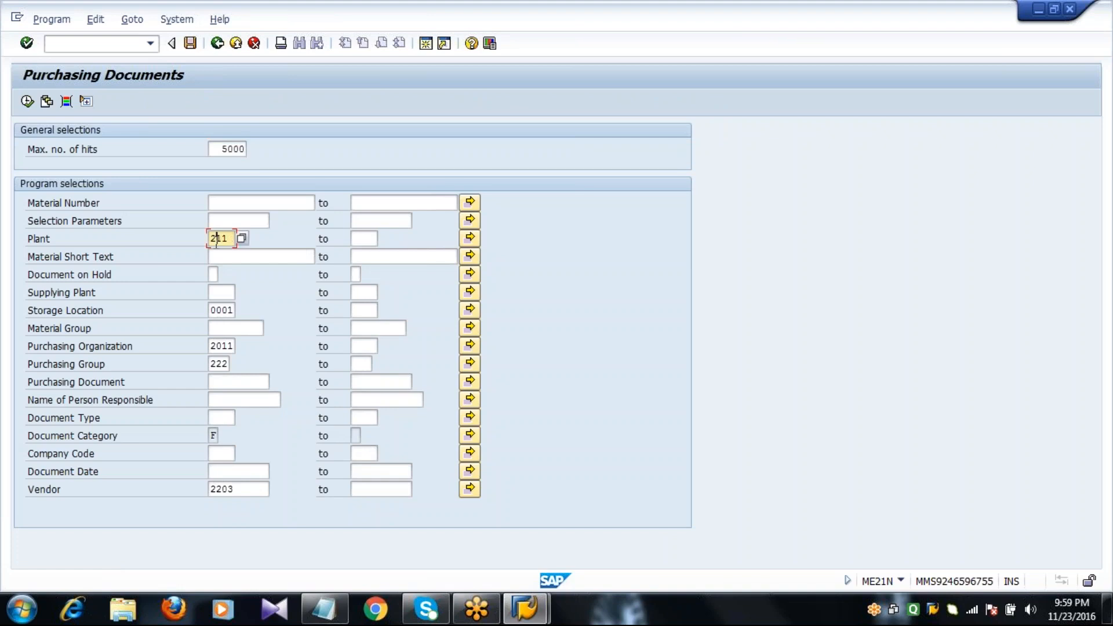
pyautogui.press('BackSpace')
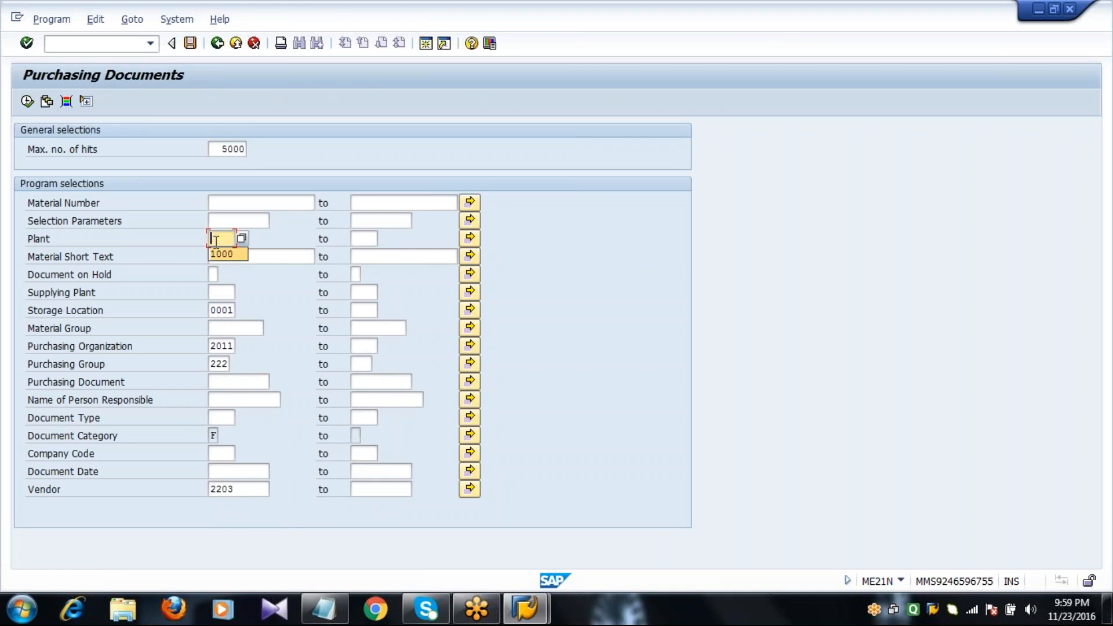
pyautogui.press('Down')
pyautogui.press('Down')
pyautogui.press('Down')
pyautogui.press('Down')
pyautogui.press('Down')
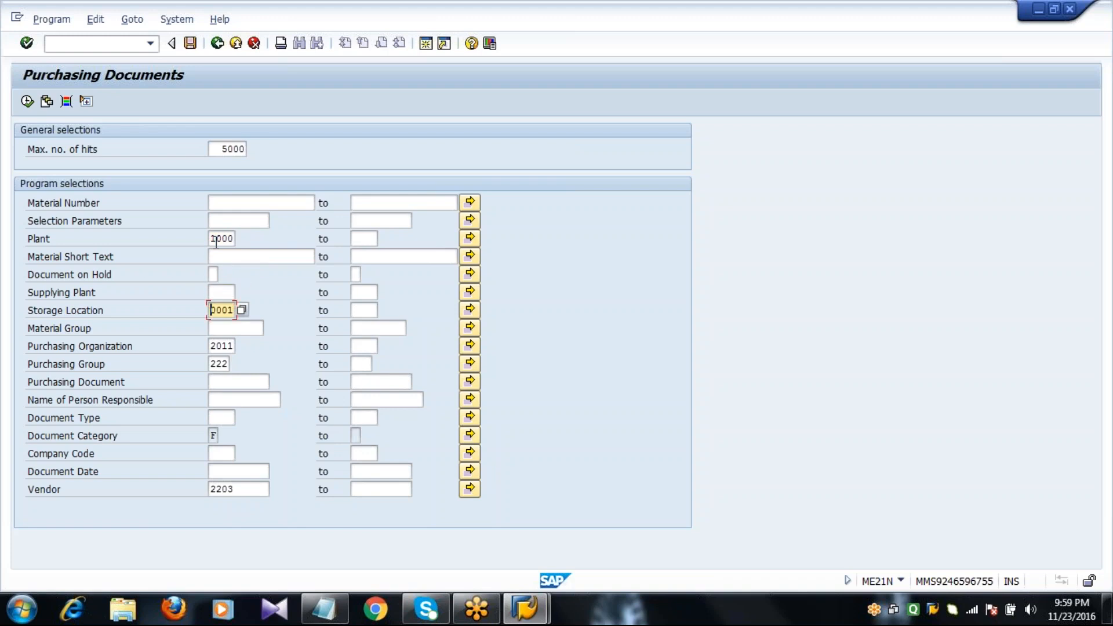
# Step: Clear the Storage Location, Purchasing Organization, Purchasing Group and Vendor selection values
pyautogui.press('Delete')
pyautogui.press('Delete')
pyautogui.press('Delete')
pyautogui.press('Delete')
pyautogui.press('Down')
pyautogui.press('Down')
pyautogui.press('Down')
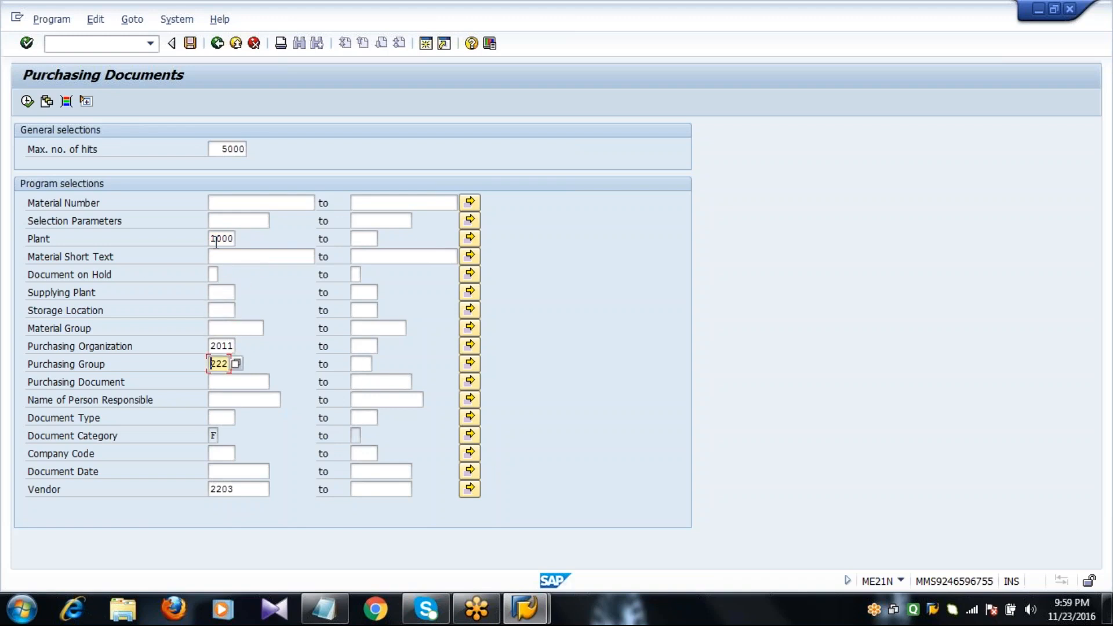
pyautogui.press('Up')
pyautogui.press('Delete')
pyautogui.press('Delete')
pyautogui.press('Delete')
pyautogui.press('Delete')
pyautogui.press('Down')
pyautogui.press('Delete')
pyautogui.press('Delete')
pyautogui.press('Delete')
pyautogui.press('Down')
pyautogui.press('Down')
pyautogui.press('Down')
pyautogui.press('Down')
pyautogui.press('Down')
pyautogui.press('Down')
pyautogui.press('Down')
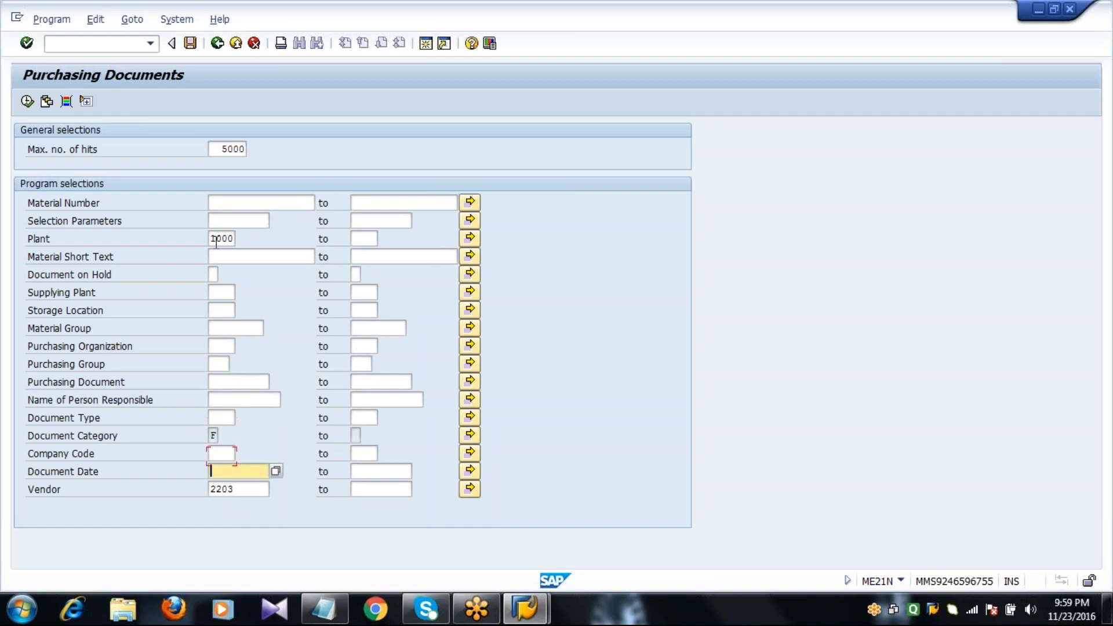
pyautogui.press('Delete')
pyautogui.press('Delete')
pyautogui.press('Delete')
pyautogui.press('Delete')
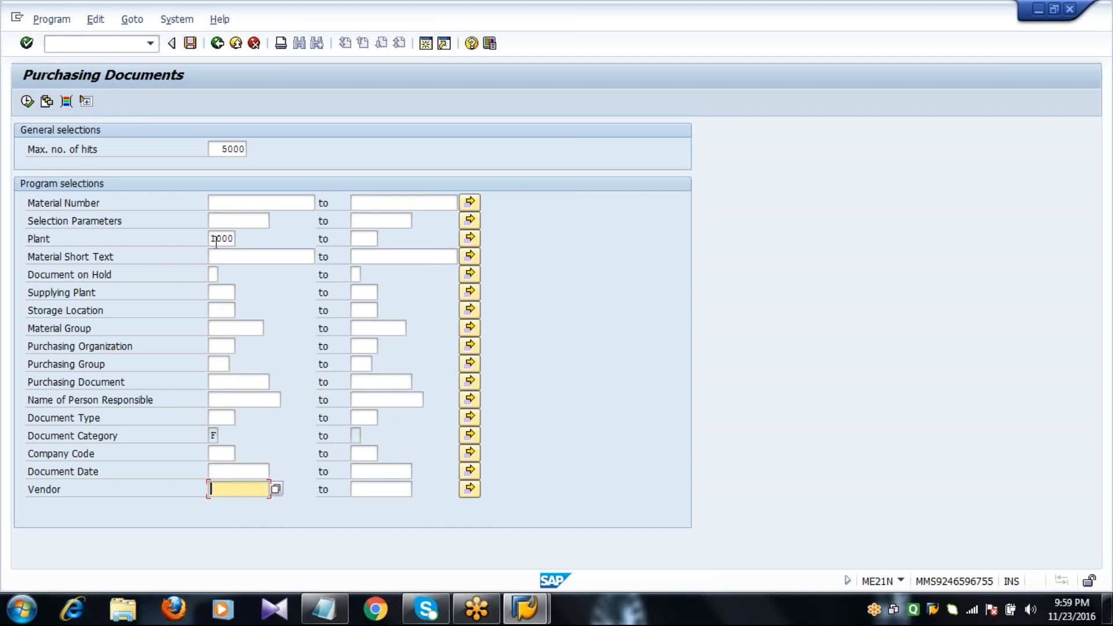
# Step: Execute the purchase order selection for plant 1000 and accept the hit-limit notice
pyautogui.click(215, 239)
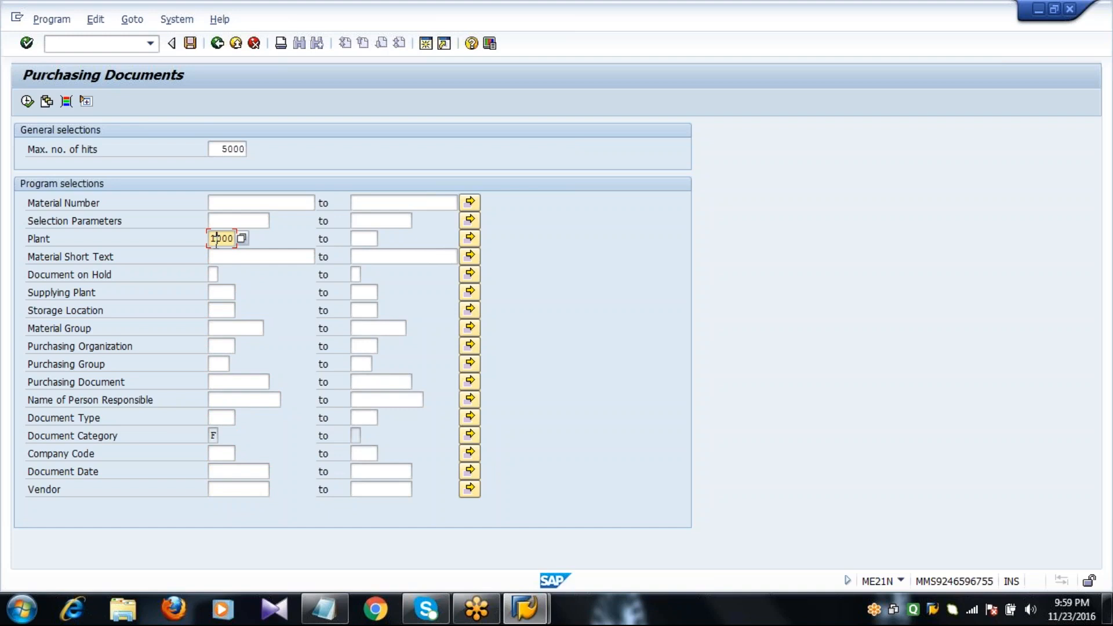
pyautogui.click(27, 102)
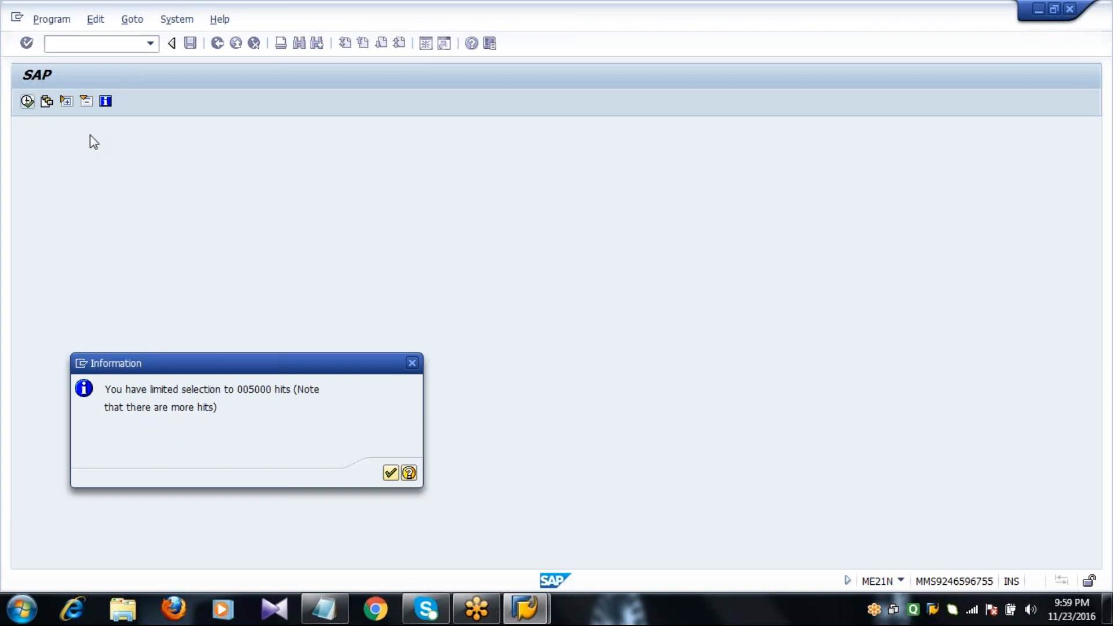
pyautogui.press('Return')
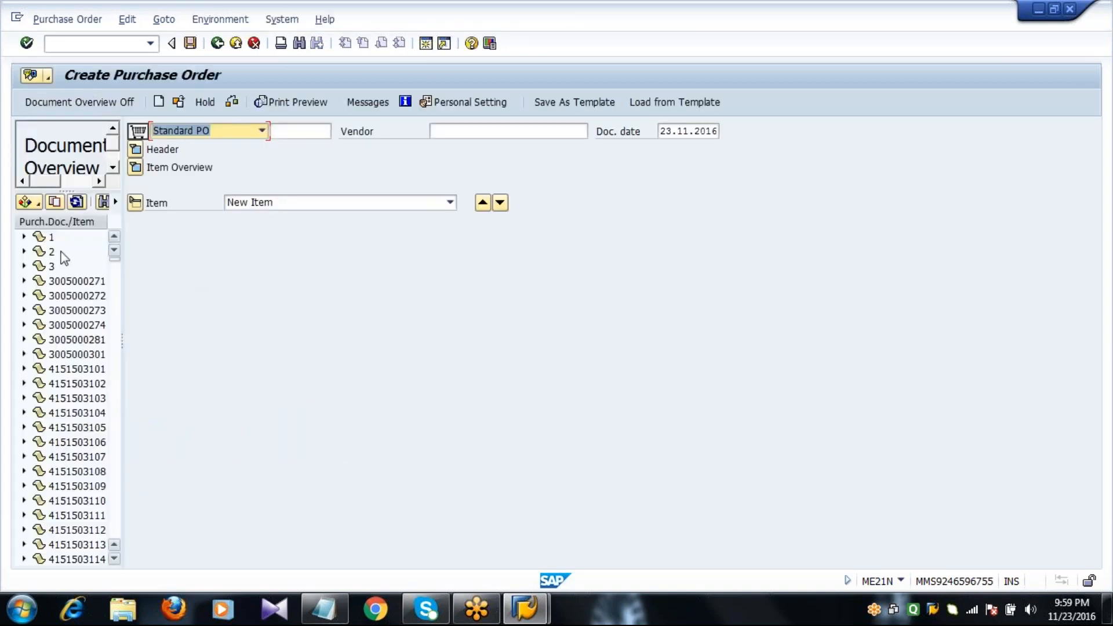
# Step: Look through the purchase order numbers listed in the document overview, starting from the first purchasing document
pyautogui.click(51, 236)
pyautogui.press('Down')
pyautogui.press('Down')
pyautogui.press('Down')
pyautogui.press('Down')
pyautogui.press('Down')
pyautogui.press('Down')
pyautogui.press('Down')
pyautogui.press('Down')
pyautogui.press('Down')
pyautogui.press('Down')
pyautogui.press('Down')
pyautogui.press('Down')
pyautogui.press('Down')
pyautogui.press('Down')
pyautogui.press('Down')
pyautogui.press('Down')
pyautogui.press('Down')
pyautogui.press('Down')
pyautogui.press('Down')
pyautogui.press('Down')
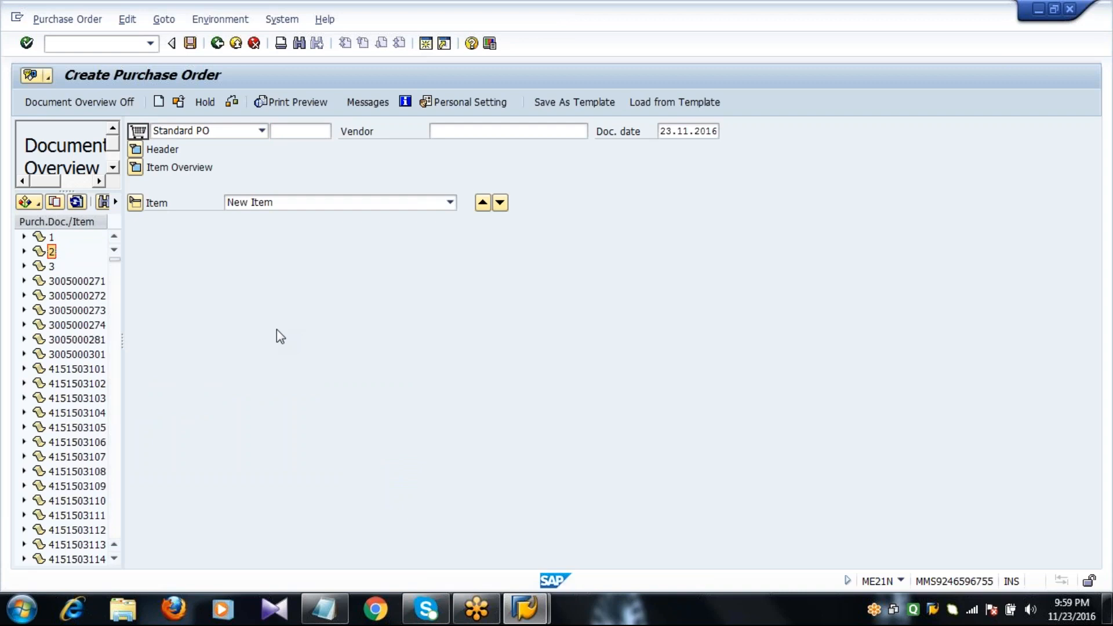
pyautogui.press('Down')
pyautogui.press('Down')
pyautogui.press('Down')
pyautogui.press('Down')
pyautogui.press('Down')
pyautogui.press('Down')
pyautogui.press('Down')
pyautogui.press('Down')
pyautogui.press('Down')
pyautogui.press('Down')
pyautogui.press('Down')
pyautogui.press('Down')
pyautogui.press('Down')
pyautogui.press('Down')
pyautogui.press('Down')
pyautogui.press('Down')
pyautogui.press('Down')
pyautogui.press('Down')
pyautogui.press('Down')
pyautogui.press('Down')
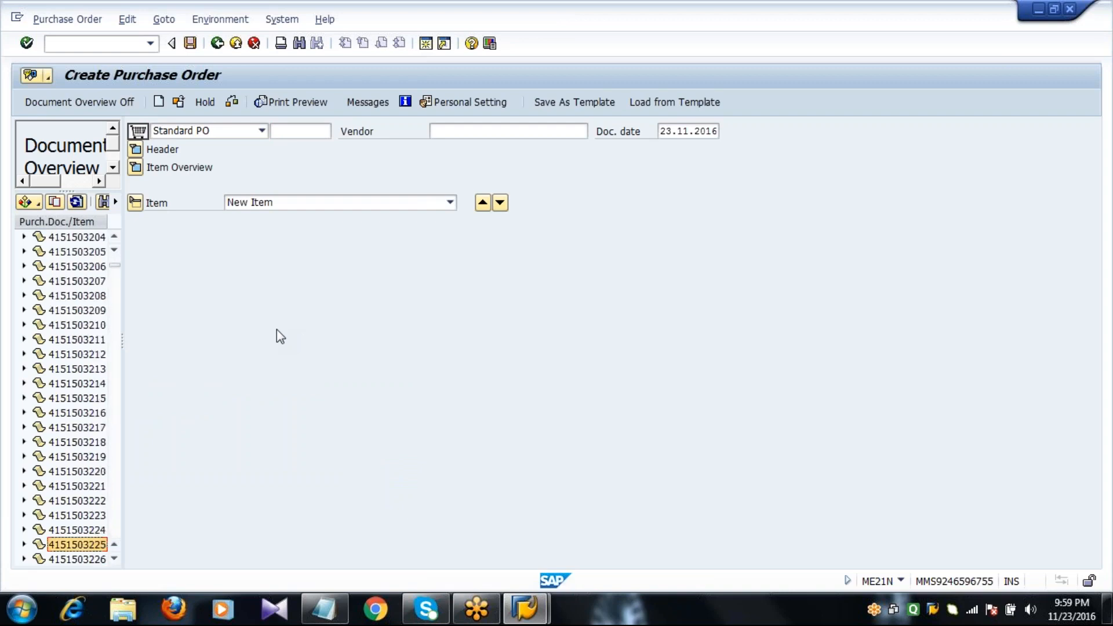
pyautogui.press('Down')
pyautogui.press('Down')
pyautogui.press('Down')
pyautogui.press('Down')
pyautogui.press('Down')
pyautogui.press('Down')
pyautogui.press('Down')
pyautogui.press('Down')
pyautogui.press('Down')
pyautogui.press('Down')
pyautogui.press('Down')
pyautogui.press('Down')
pyautogui.press('Down')
pyautogui.press('Down')
pyautogui.press('Down')
pyautogui.press('Down')
pyautogui.press('Down')
pyautogui.press('Down')
pyautogui.press('Down')
pyautogui.press('Down')
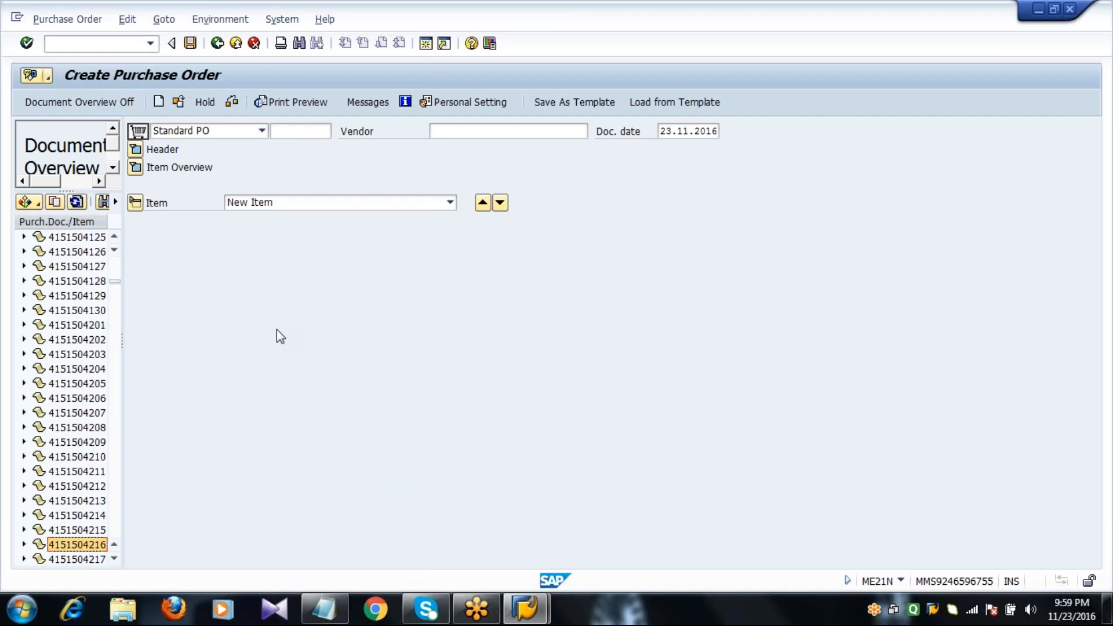
pyautogui.press('Down')
pyautogui.press('Down')
pyautogui.press('Down')
pyautogui.press('Down')
pyautogui.press('Down')
pyautogui.press('Down')
pyautogui.press('Down')
pyautogui.press('Down')
pyautogui.press('Down')
pyautogui.press('Down')
pyautogui.press('Down')
pyautogui.press('Down')
pyautogui.press('Down')
pyautogui.press('Down')
pyautogui.press('Down')
pyautogui.press('Down')
pyautogui.press('Down')
pyautogui.press('Down')
pyautogui.press('Down')
pyautogui.press('Down')
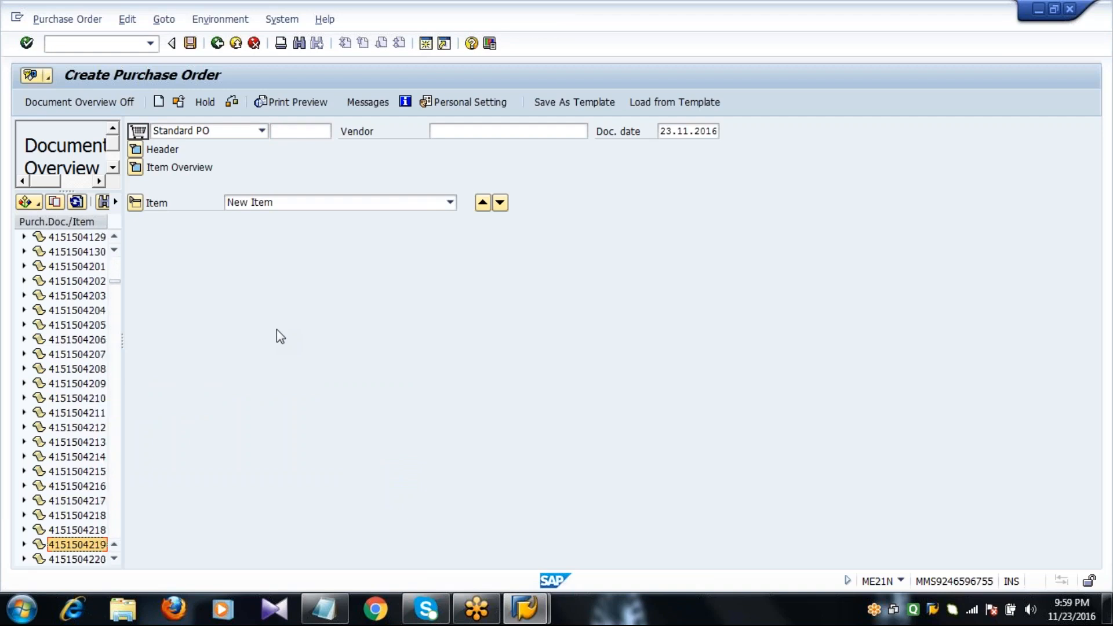
pyautogui.press('Down')
pyautogui.press('Down')
pyautogui.press('Down')
pyautogui.press('Down')
pyautogui.press('Down')
pyautogui.press('Down')
pyautogui.press('Down')
pyautogui.press('Down')
pyautogui.press('Down')
pyautogui.press('Down')
pyautogui.press('Down')
pyautogui.press('Down')
pyautogui.press('Down')
pyautogui.press('Down')
pyautogui.press('Down')
pyautogui.press('Down')
pyautogui.press('Down')
pyautogui.press('Down')
pyautogui.press('Down')
pyautogui.press('Down')
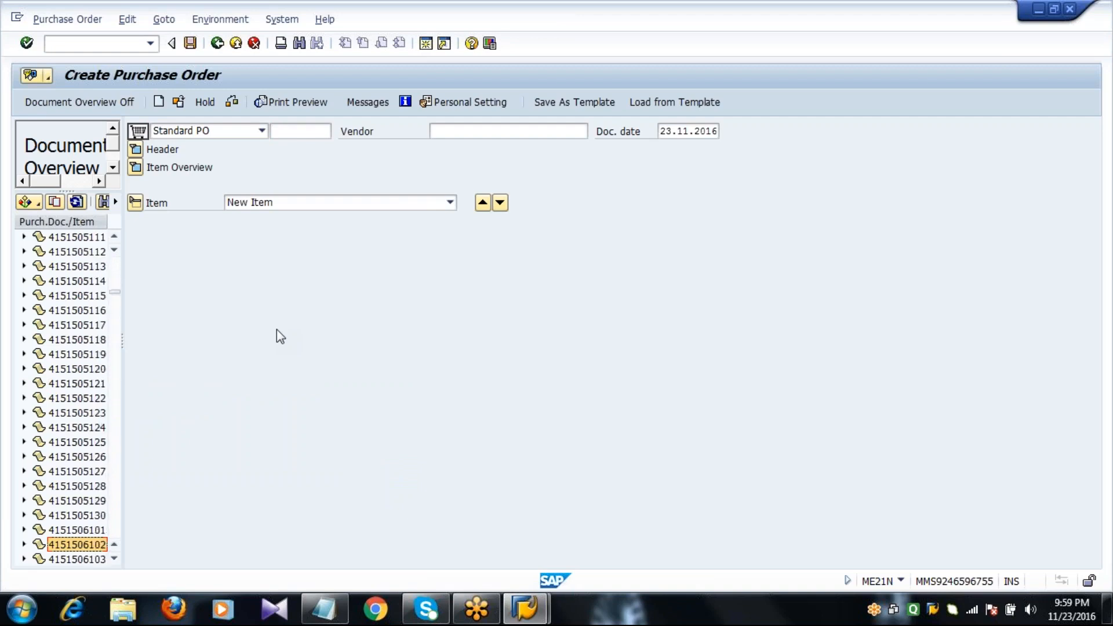
pyautogui.press('Down')
pyautogui.press('Down')
pyautogui.press('Down')
pyautogui.press('Down')
pyautogui.press('Down')
pyautogui.press('Down')
pyautogui.press('Down')
pyautogui.press('Down')
pyautogui.press('Down')
pyautogui.press('Down')
pyautogui.press('Down')
pyautogui.press('Down')
pyautogui.press('Down')
pyautogui.press('Down')
pyautogui.press('Down')
pyautogui.press('Down')
pyautogui.press('Down')
pyautogui.press('Down')
pyautogui.press('Down')
pyautogui.press('Down')
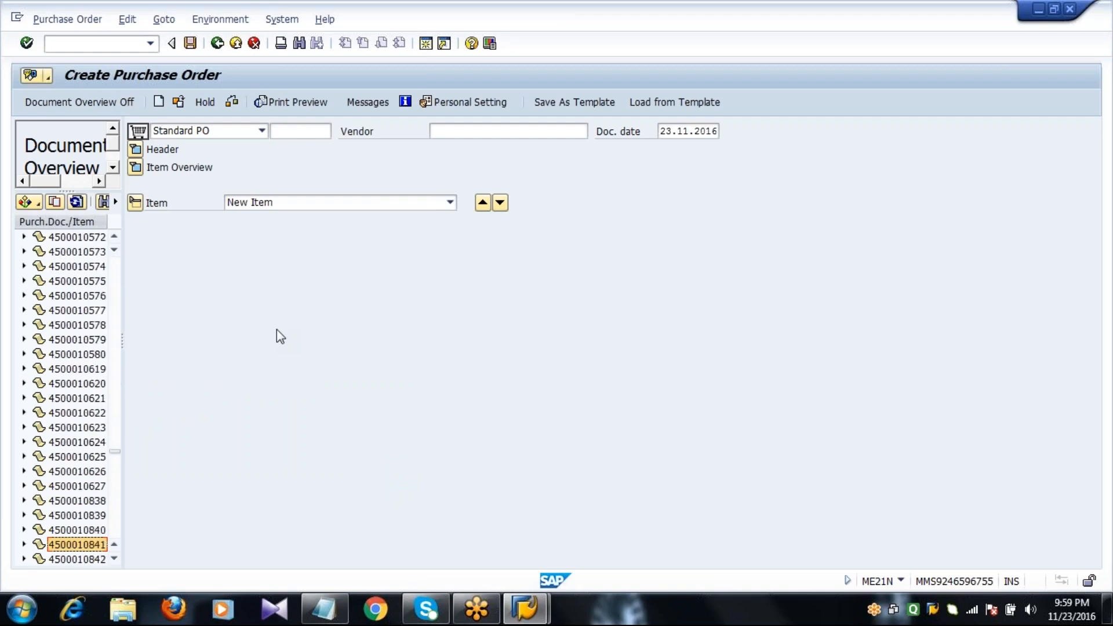
pyautogui.press('Down')
pyautogui.press('Down')
pyautogui.press('Down')
pyautogui.press('Down')
pyautogui.press('Down')
pyautogui.press('Down')
pyautogui.press('Down')
pyautogui.press('Down')
pyautogui.press('Down')
pyautogui.press('Down')
pyautogui.press('Down')
pyautogui.press('Down')
pyautogui.press('Down')
pyautogui.press('Down')
pyautogui.press('Down')
pyautogui.press('Down')
pyautogui.press('Down')
pyautogui.press('Down')
pyautogui.press('Down')
pyautogui.press('Down')
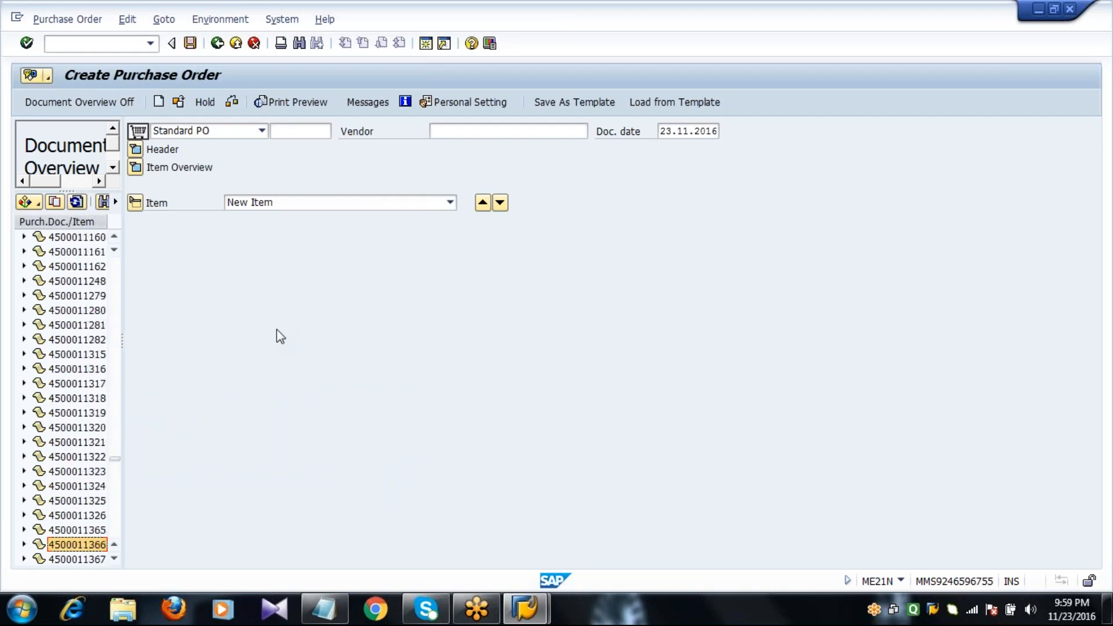
# Step: Continue examining the purchase order numbers further down the document overview list
pyautogui.press('Down')
pyautogui.press('Down')
pyautogui.press('Down')
pyautogui.press('Down')
pyautogui.press('Down')
pyautogui.press('Down')
pyautogui.press('Down')
pyautogui.press('Down')
pyautogui.press('Down')
pyautogui.press('Down')
pyautogui.press('Down')
pyautogui.press('Down')
pyautogui.press('Down')
pyautogui.press('Down')
pyautogui.press('Down')
pyautogui.press('Down')
pyautogui.press('Down')
pyautogui.press('Down')
pyautogui.press('Down')
pyautogui.press('Down')
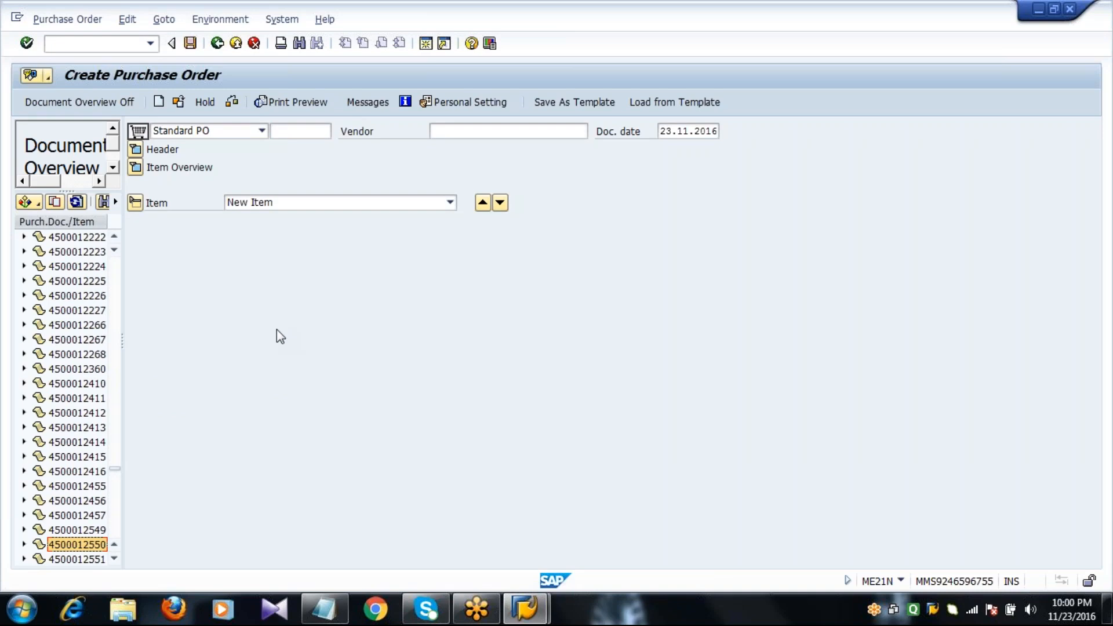
pyautogui.press('Down')
pyautogui.press('Down')
pyautogui.press('Down')
pyautogui.press('Down')
pyautogui.press('Down')
pyautogui.press('Down')
pyautogui.press('Down')
pyautogui.press('Down')
pyautogui.press('Down')
pyautogui.press('Down')
pyautogui.press('Down')
pyautogui.press('Down')
pyautogui.press('Down')
pyautogui.press('Down')
pyautogui.press('Down')
pyautogui.press('Down')
pyautogui.press('Down')
pyautogui.press('Down')
pyautogui.press('Down')
pyautogui.press('Down')
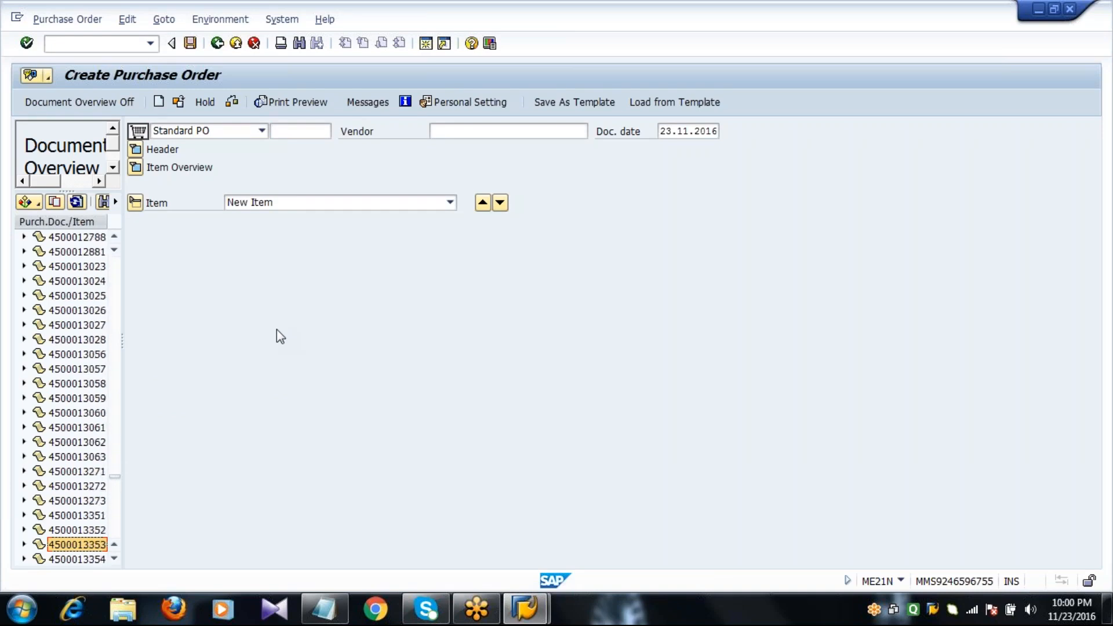
pyautogui.press('Down')
pyautogui.press('Down')
pyautogui.press('Down')
pyautogui.press('Down')
pyautogui.press('Down')
pyautogui.press('Down')
pyautogui.press('Down')
pyautogui.press('Down')
pyautogui.press('Down')
pyautogui.press('Down')
pyautogui.press('Down')
pyautogui.press('Down')
pyautogui.press('Down')
pyautogui.press('Down')
pyautogui.press('Down')
pyautogui.press('Down')
pyautogui.press('Down')
pyautogui.press('Down')
pyautogui.press('Down')
pyautogui.press('Down')
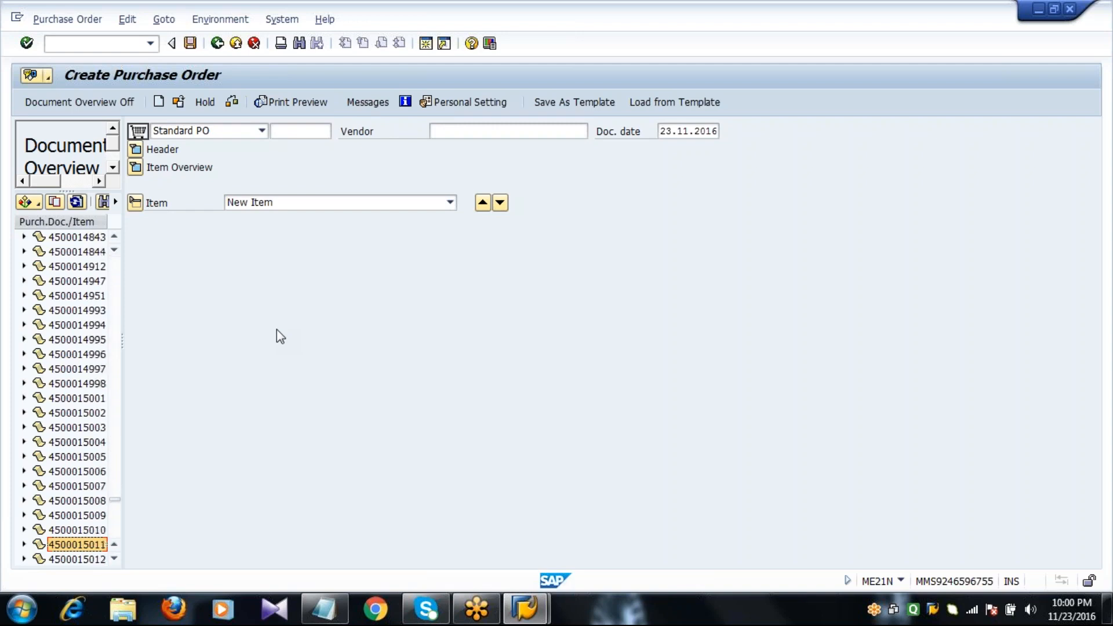
# Step: Hide the document overview and enter the vendor number for the standard purchase order
pyautogui.click(88, 103)
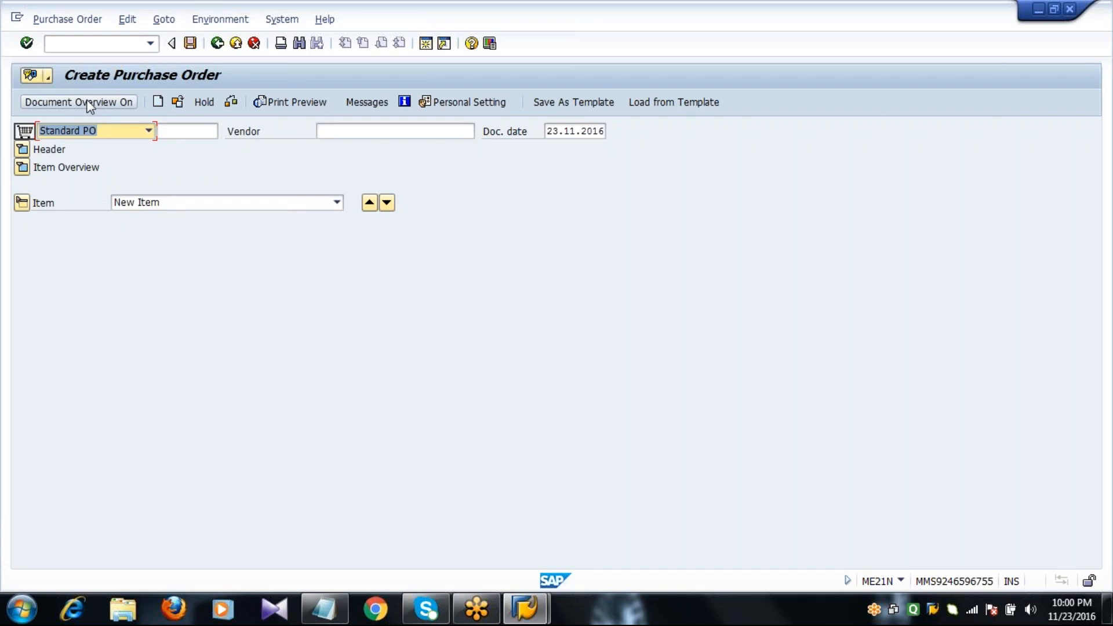
pyautogui.click(327, 131)
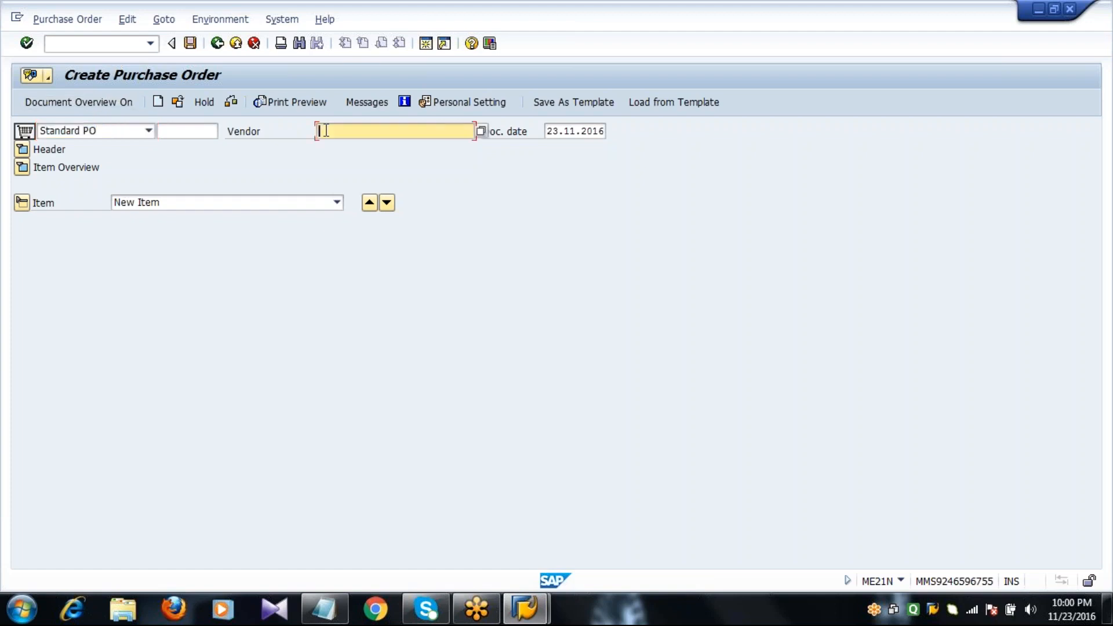
pyautogui.write('220')
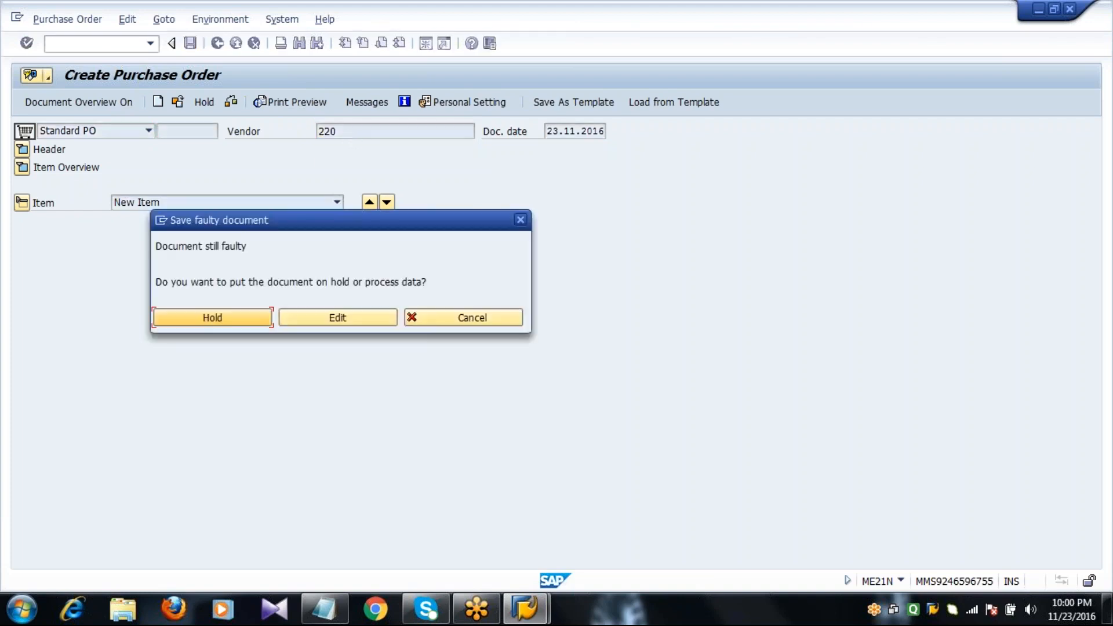
pyautogui.click(388, 316)
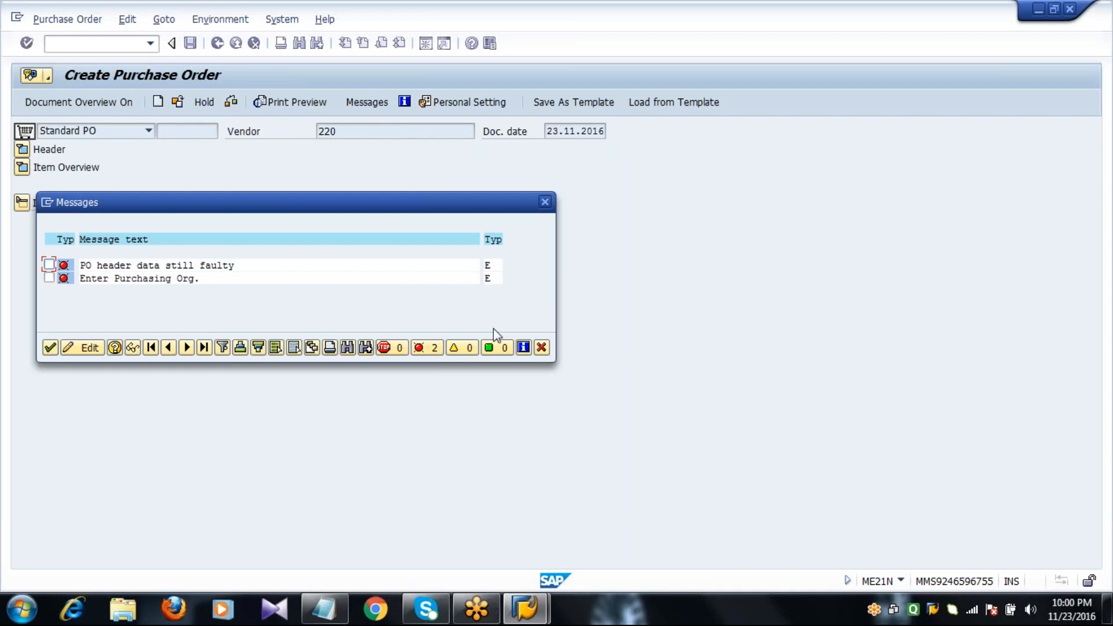
pyautogui.click(541, 347)
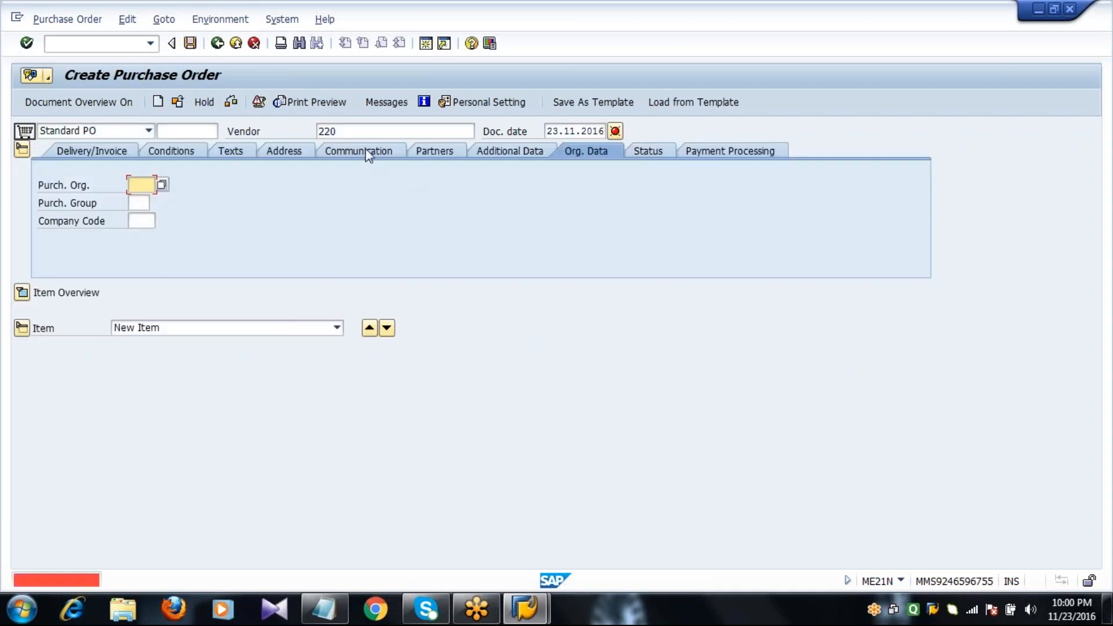
pyautogui.write('1')
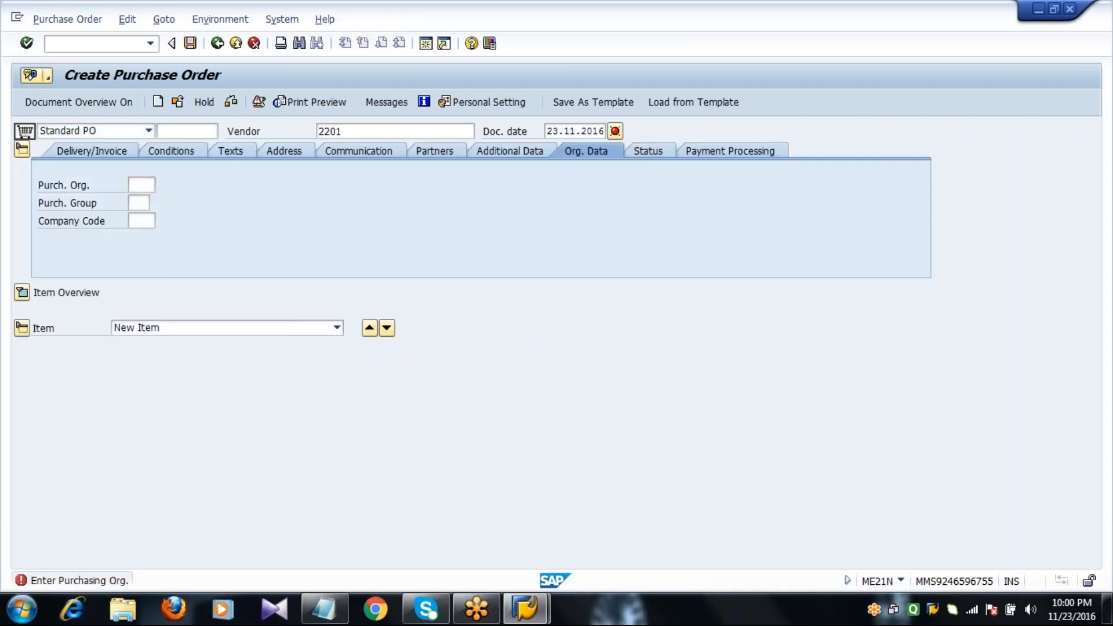
pyautogui.press('Return')
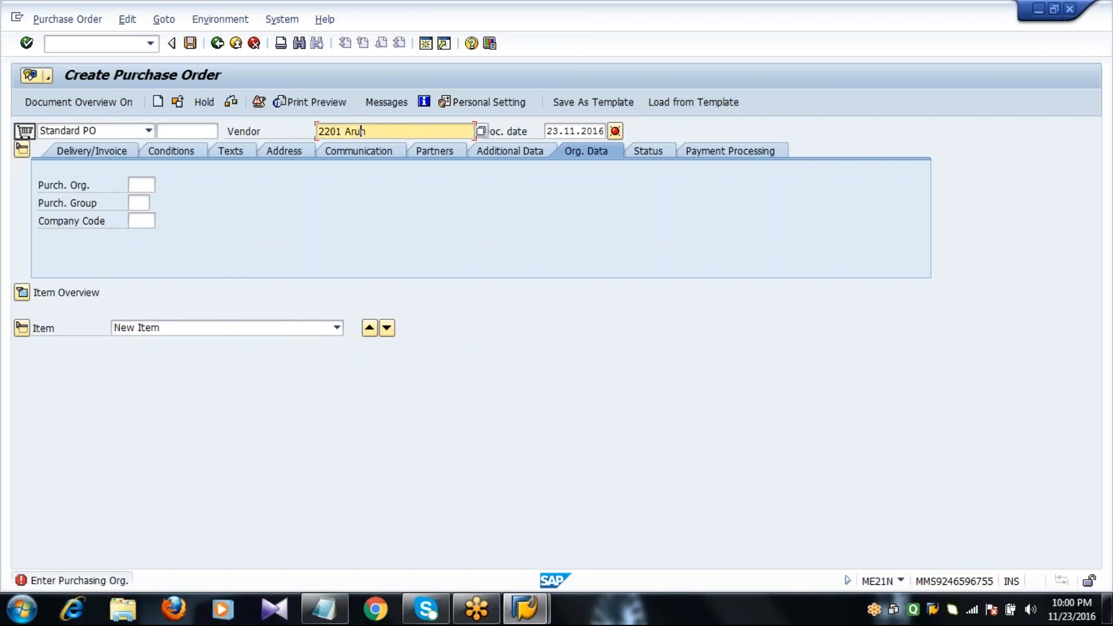
# Step: Set the payment terms to 0002 in the header's delivery and invoice data
pyautogui.click(21, 149)
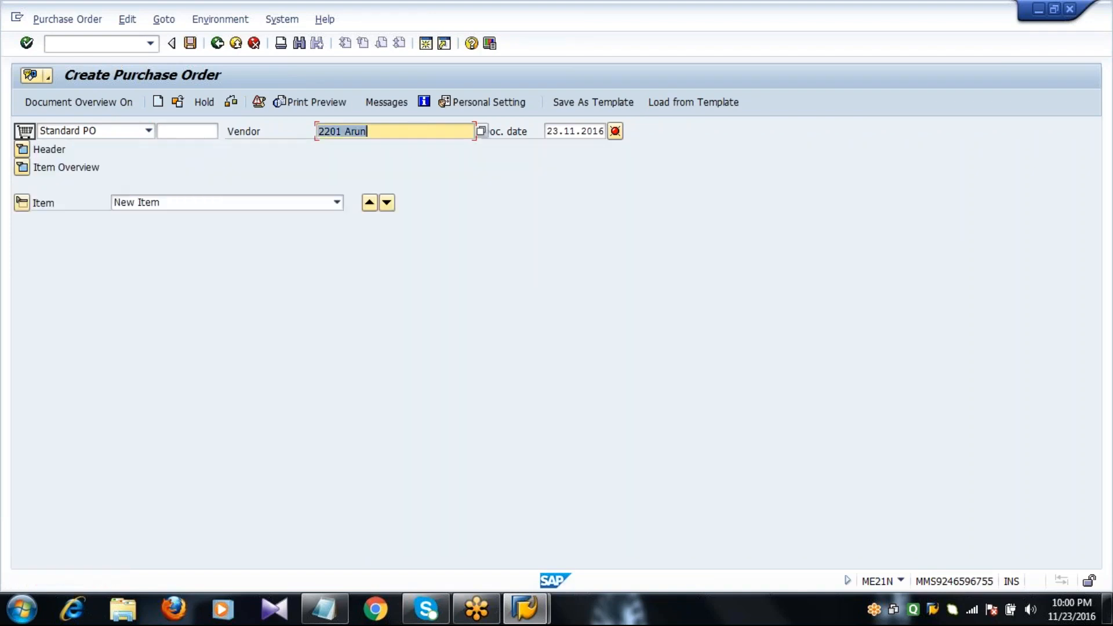
pyautogui.click(23, 150)
pyautogui.click(86, 154)
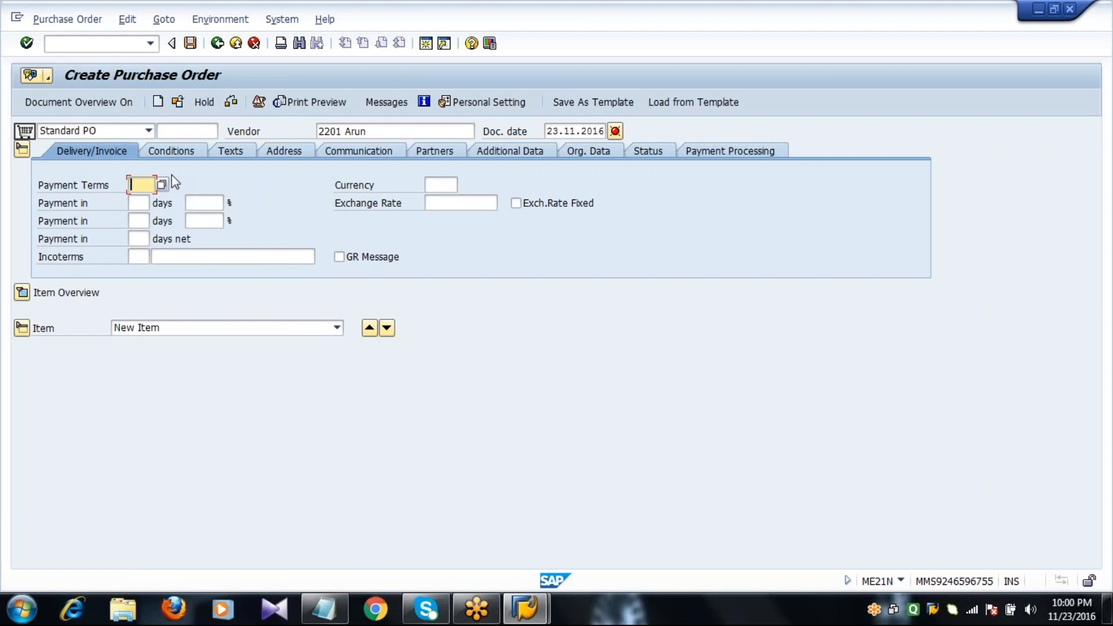
pyautogui.write('0002')
pyautogui.press('Return')
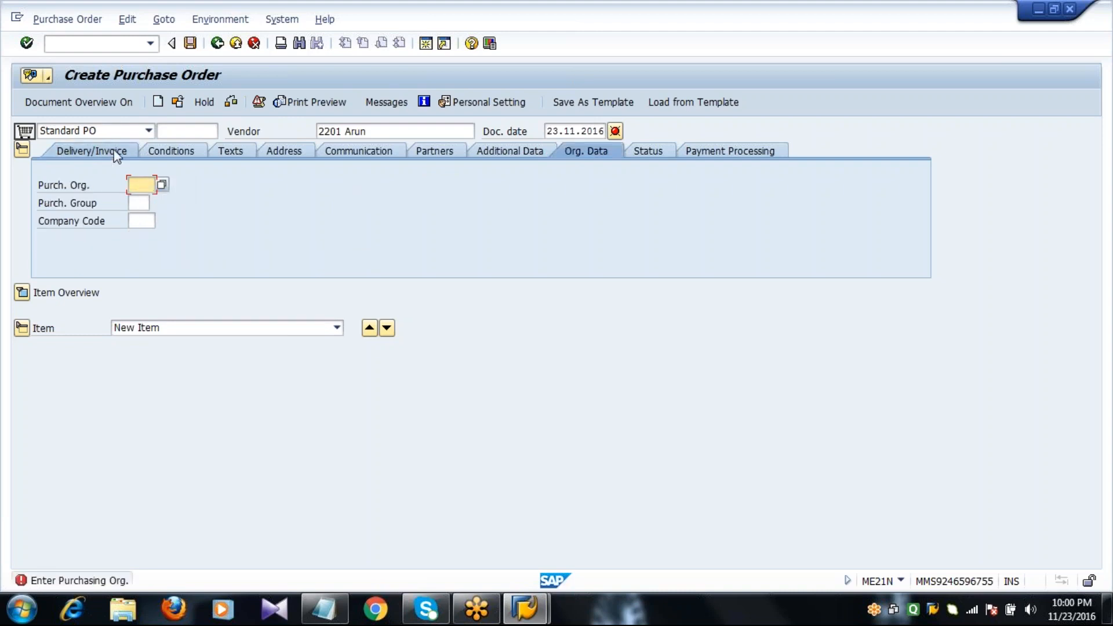
pyautogui.click(116, 154)
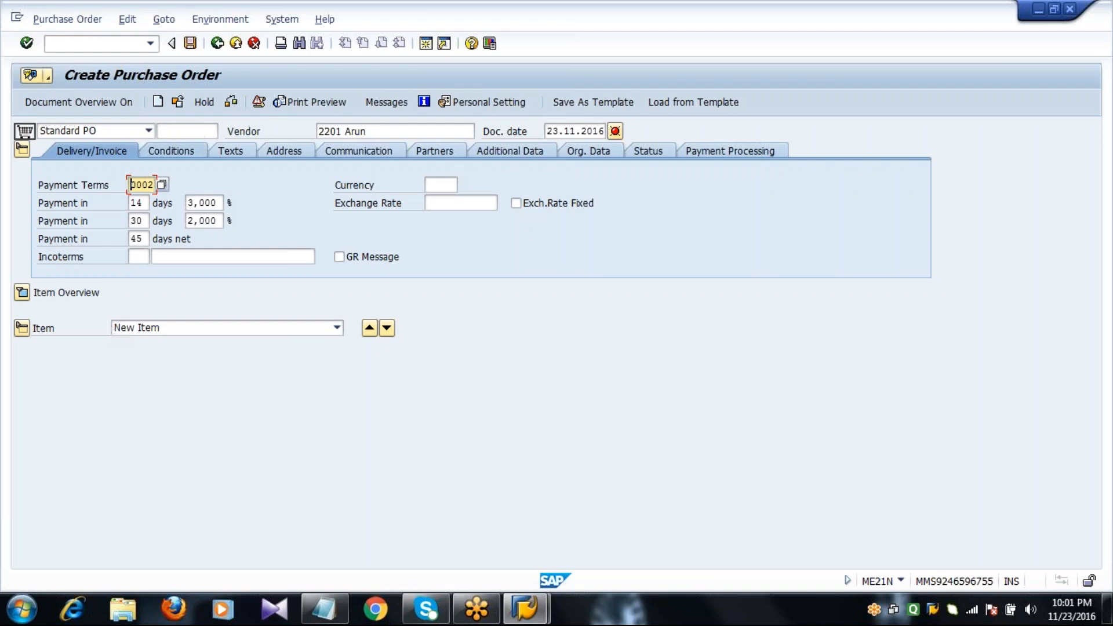
# Step: Review the header pricing conditions and enter the header text "NEEDFUL PACKING AND SHIPPING REQUIRED FOR THE MATERIALS AND GOODS"
pyautogui.click(193, 163)
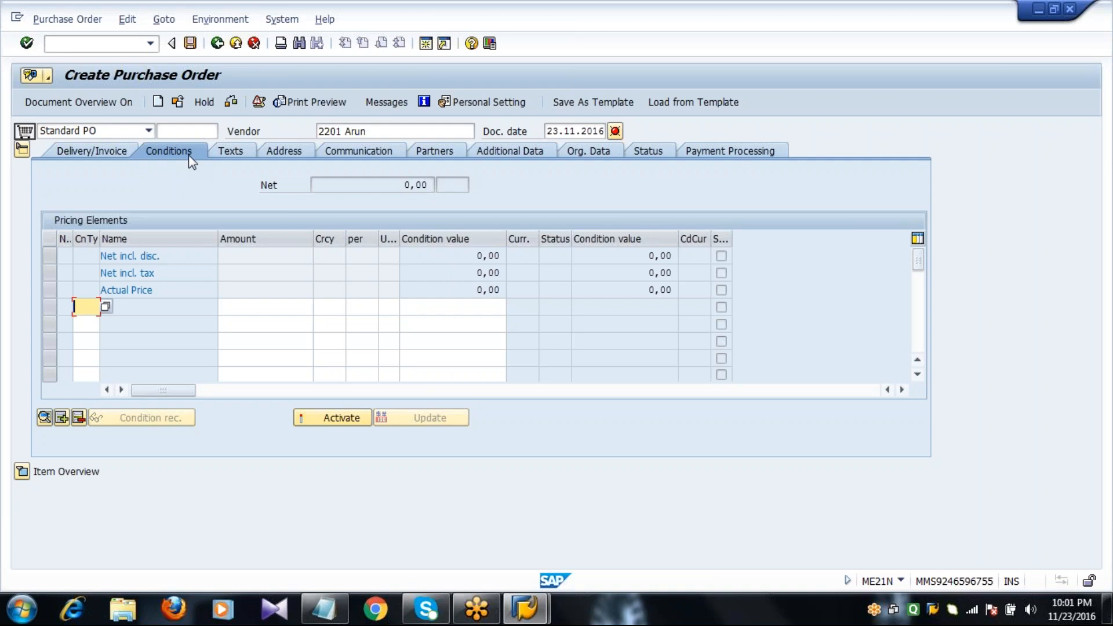
pyautogui.click(379, 187)
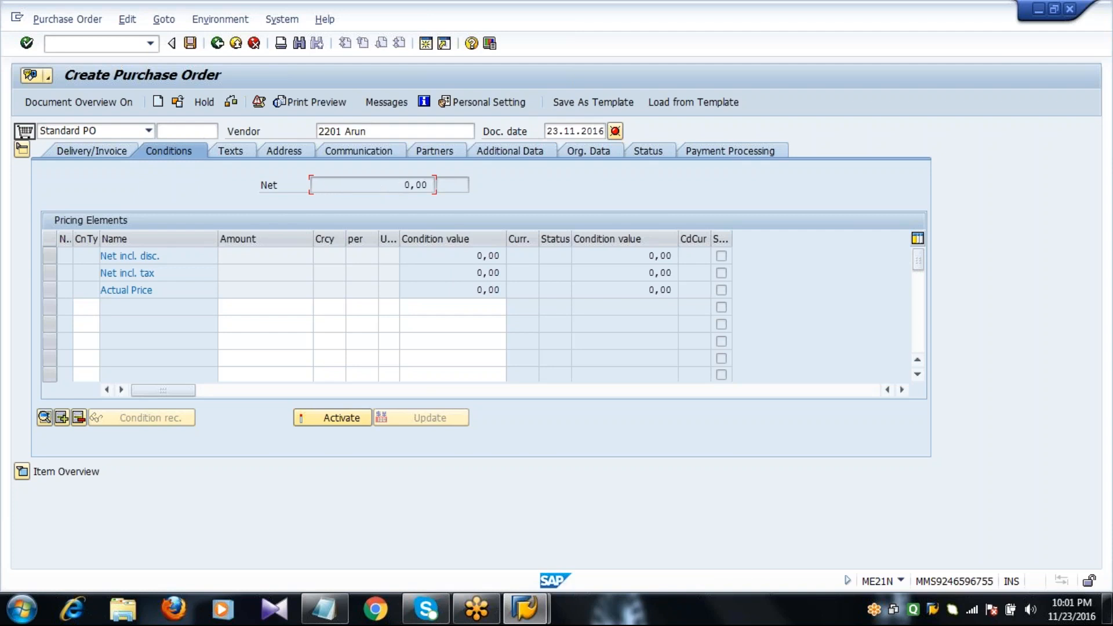
pyautogui.click(230, 150)
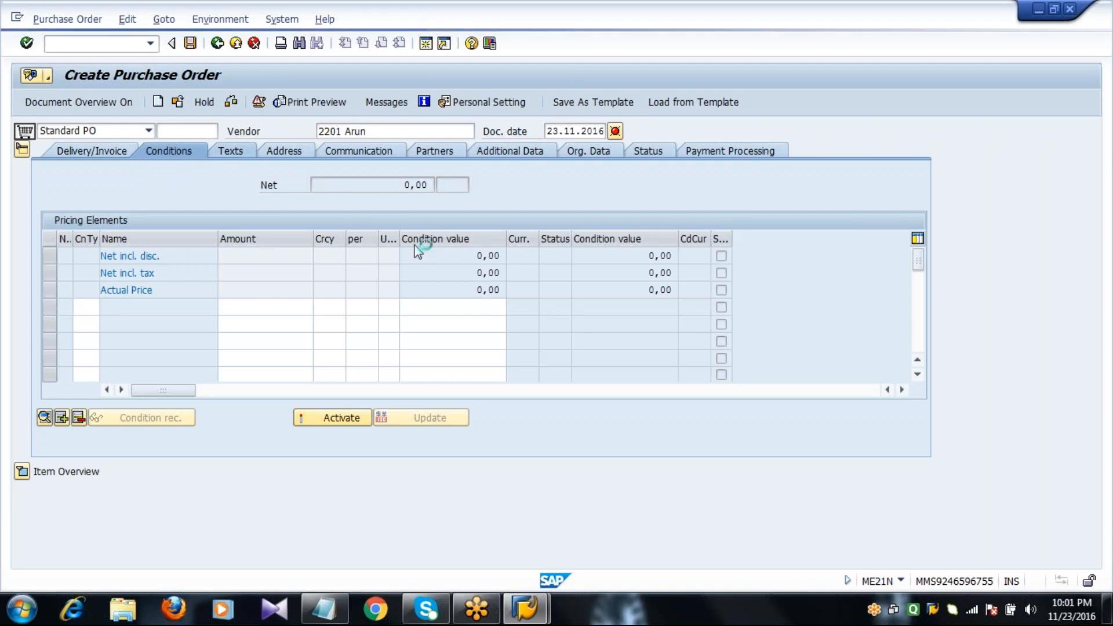
pyautogui.click(337, 226)
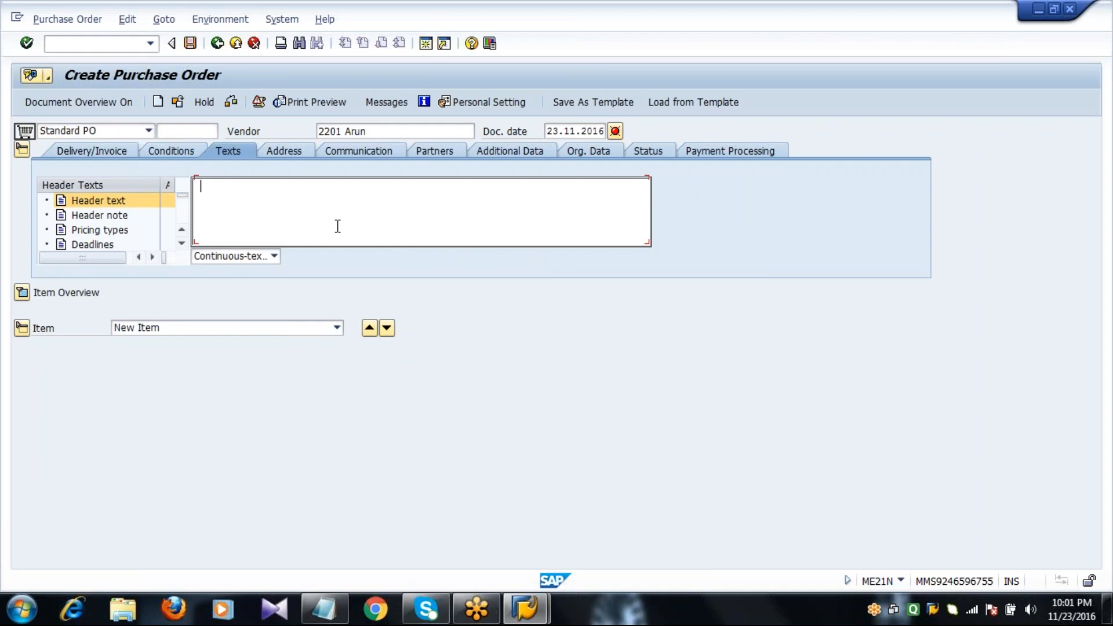
pyautogui.write('NEEDFUL PACKING AND SHI')
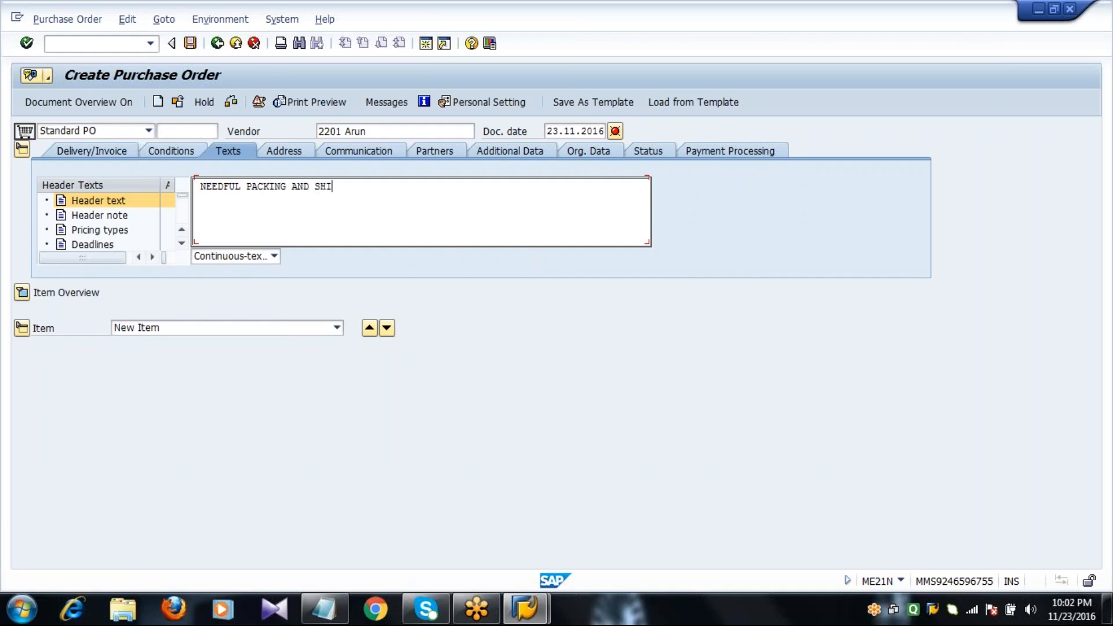
pyautogui.write('PPING REQUIRED FOR T')
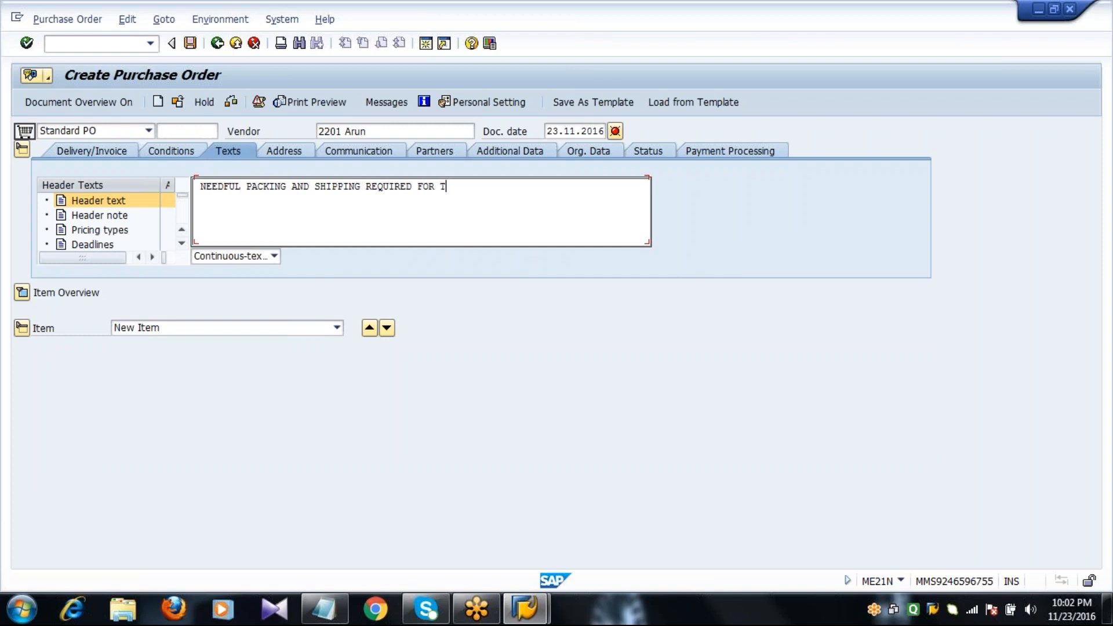
pyautogui.write('HE MATERIALS AND GOODS')
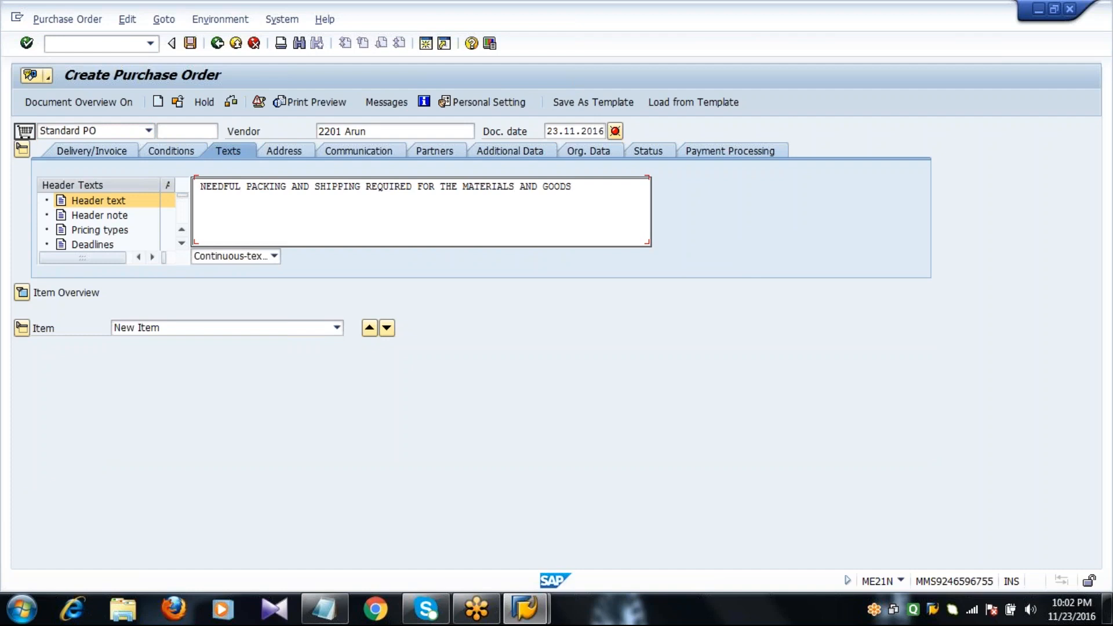
pyautogui.hotkey('ctrl', 'a')
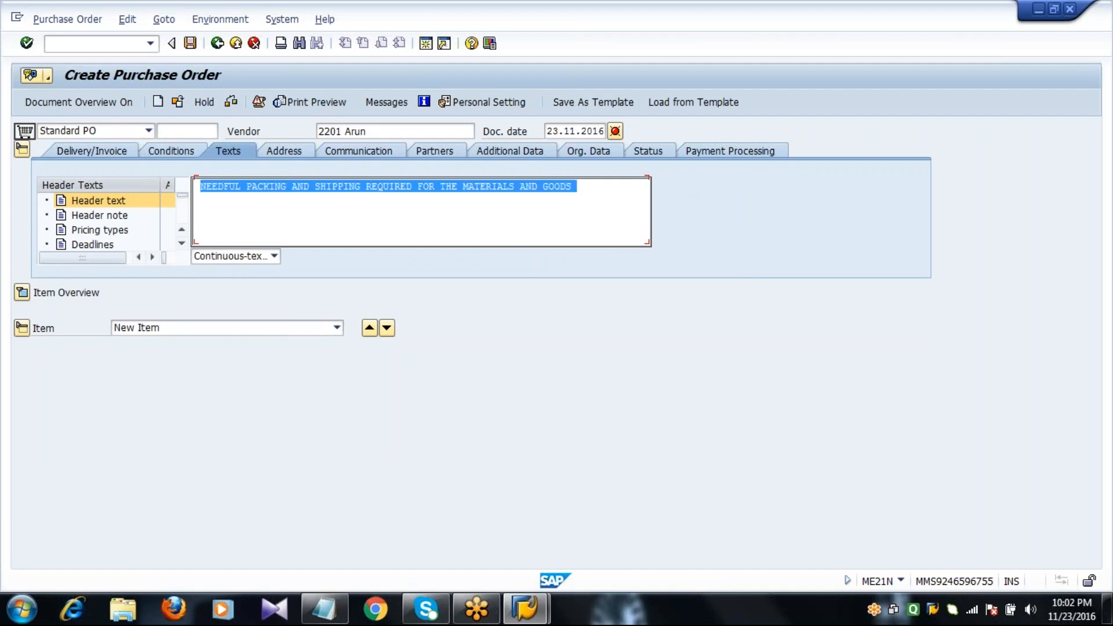
pyautogui.click(334, 225)
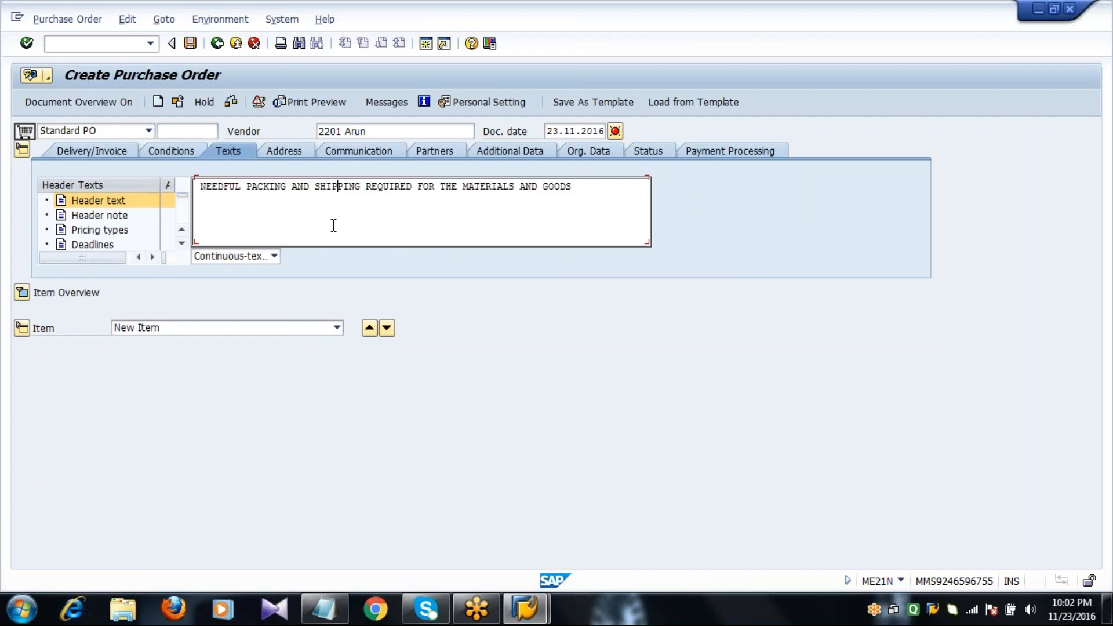
# Step: Examine the vendor's address, communication, partner and additional data in the purchase order header
pyautogui.click(283, 149)
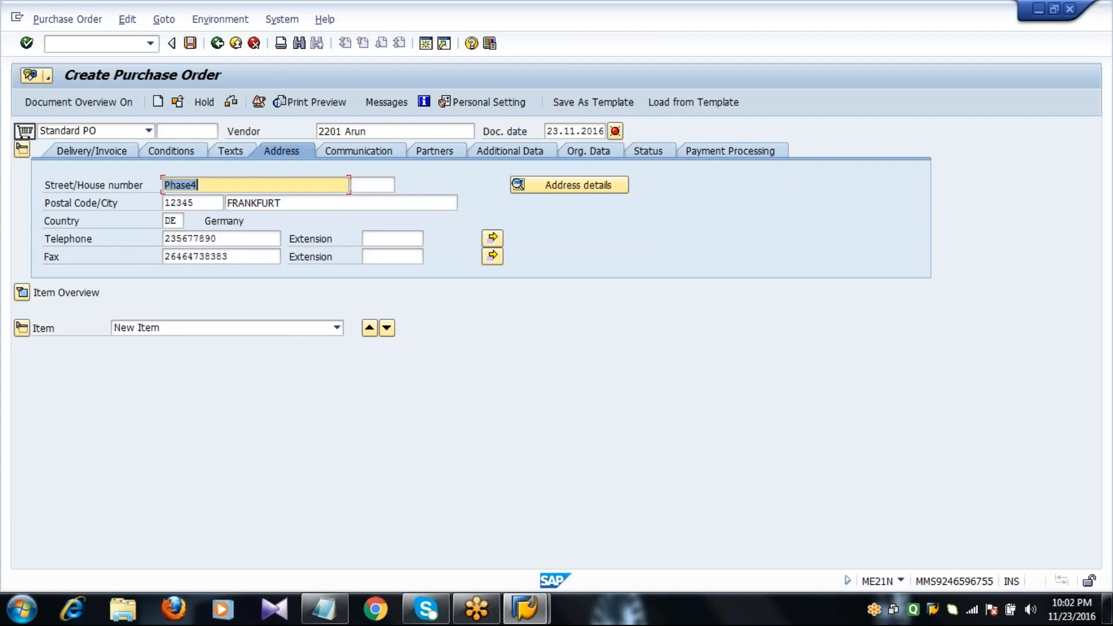
pyautogui.click(367, 202)
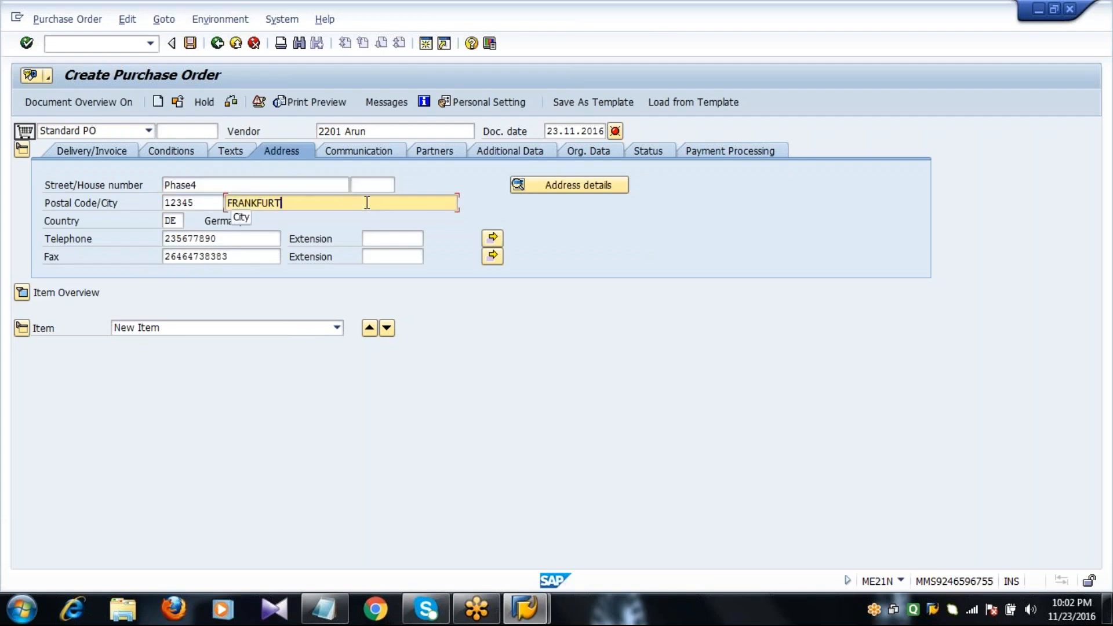
pyautogui.click(278, 185)
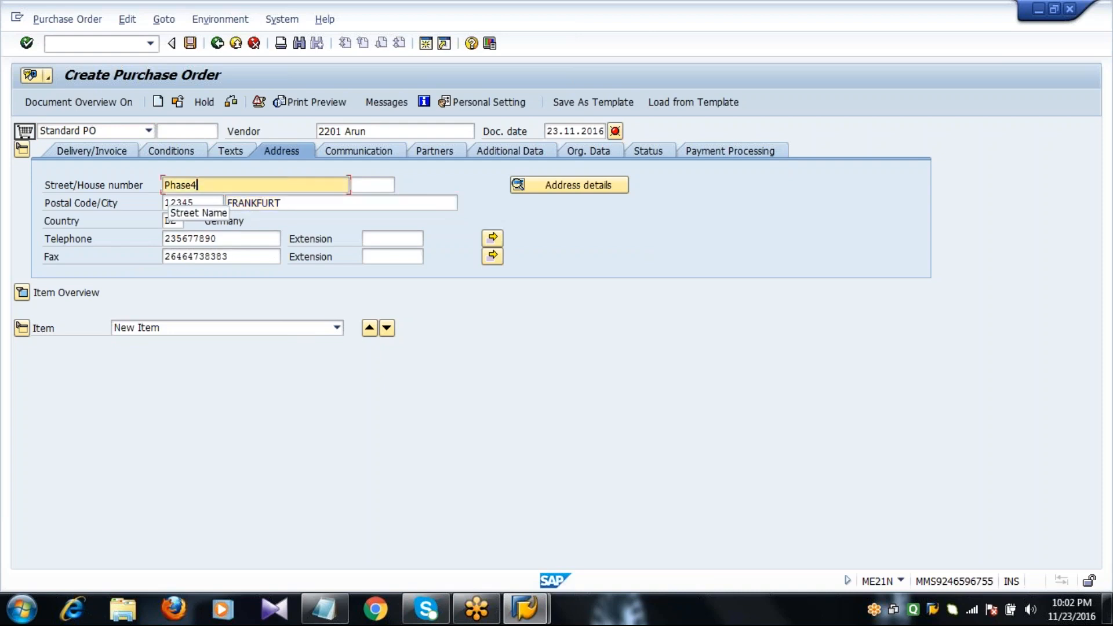
pyautogui.click(366, 154)
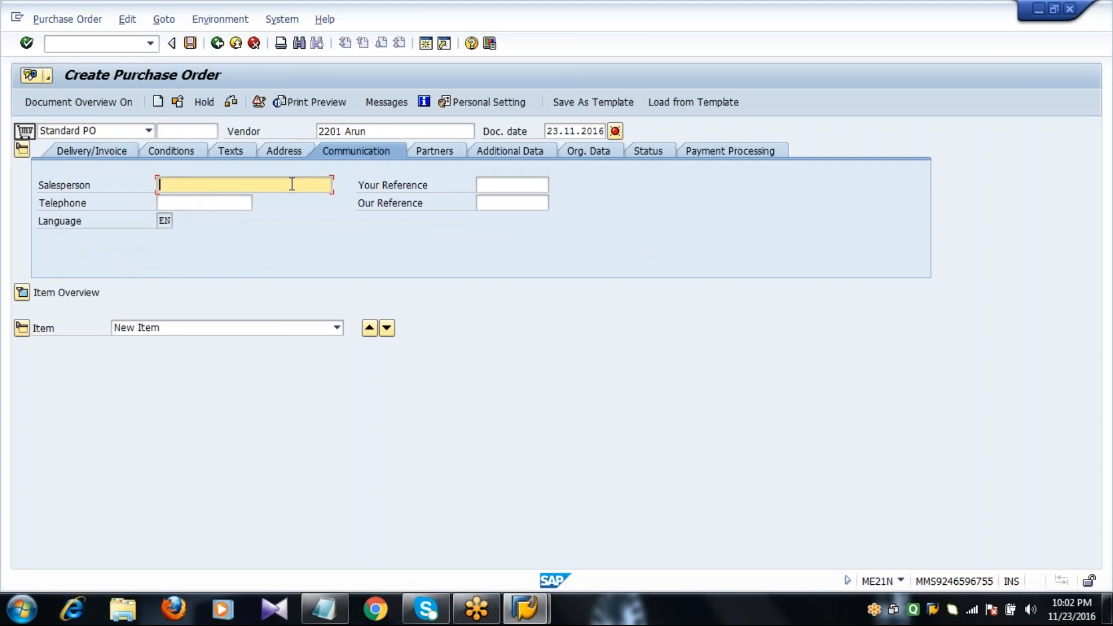
pyautogui.click(441, 152)
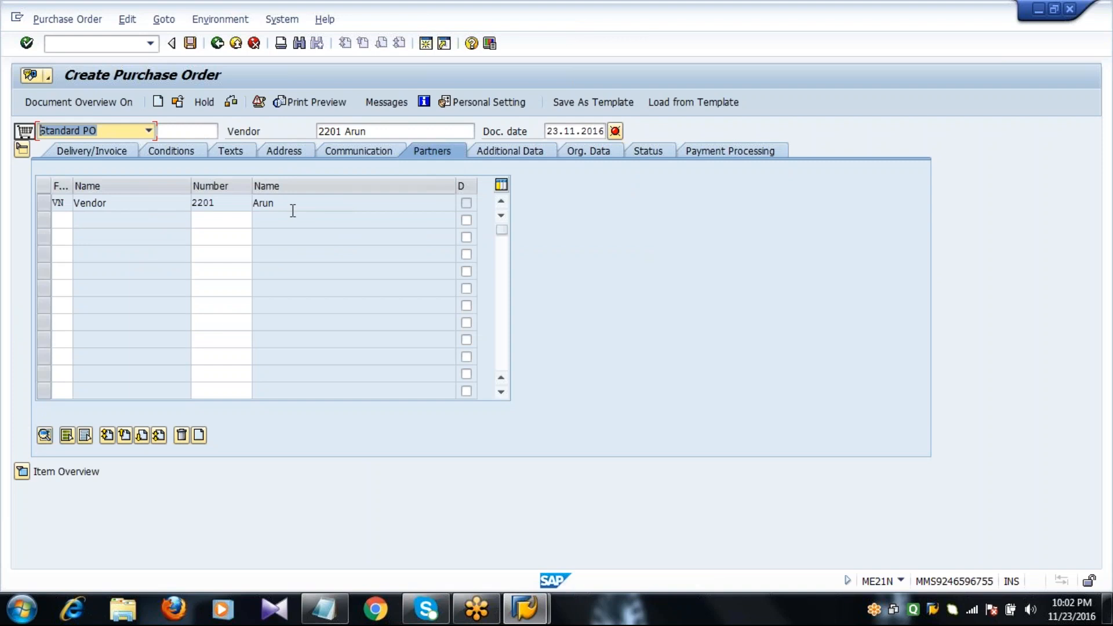
pyautogui.click(292, 210)
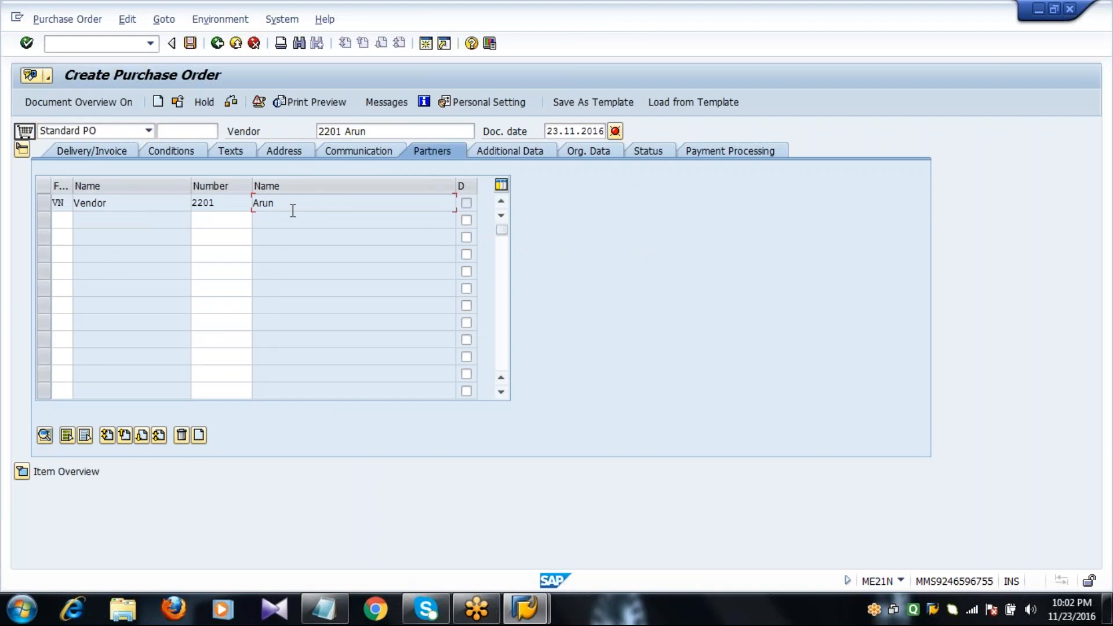
pyautogui.click(517, 154)
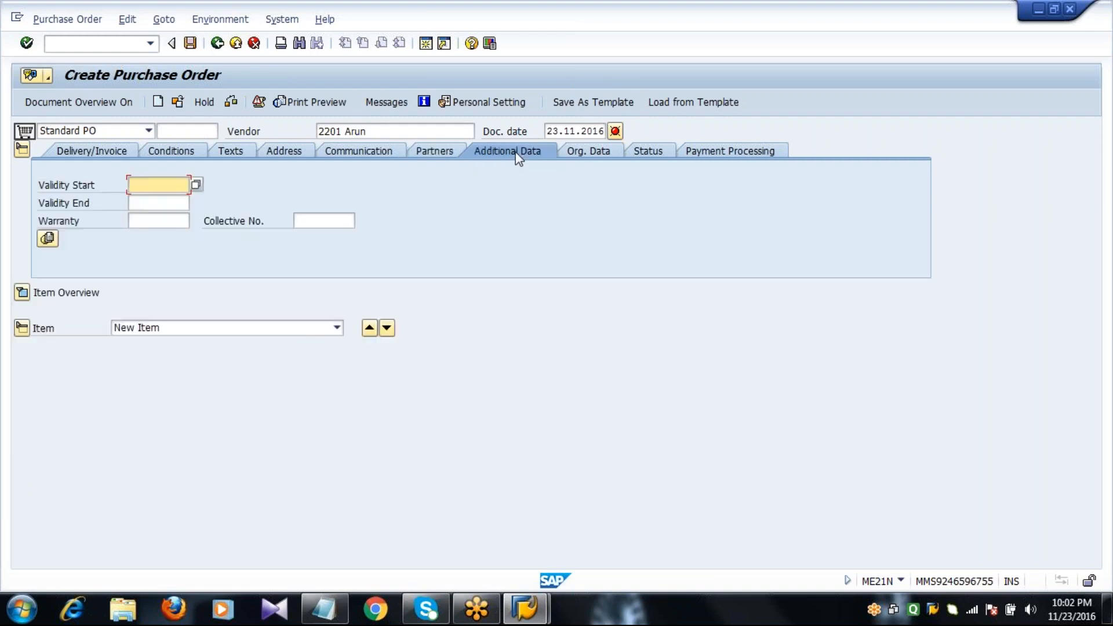
pyautogui.click(137, 203)
pyautogui.click(145, 186)
# Step: Set the header's purchasing organization to 2011, purchasing group to 222 and company code to 2001
pyautogui.click(586, 154)
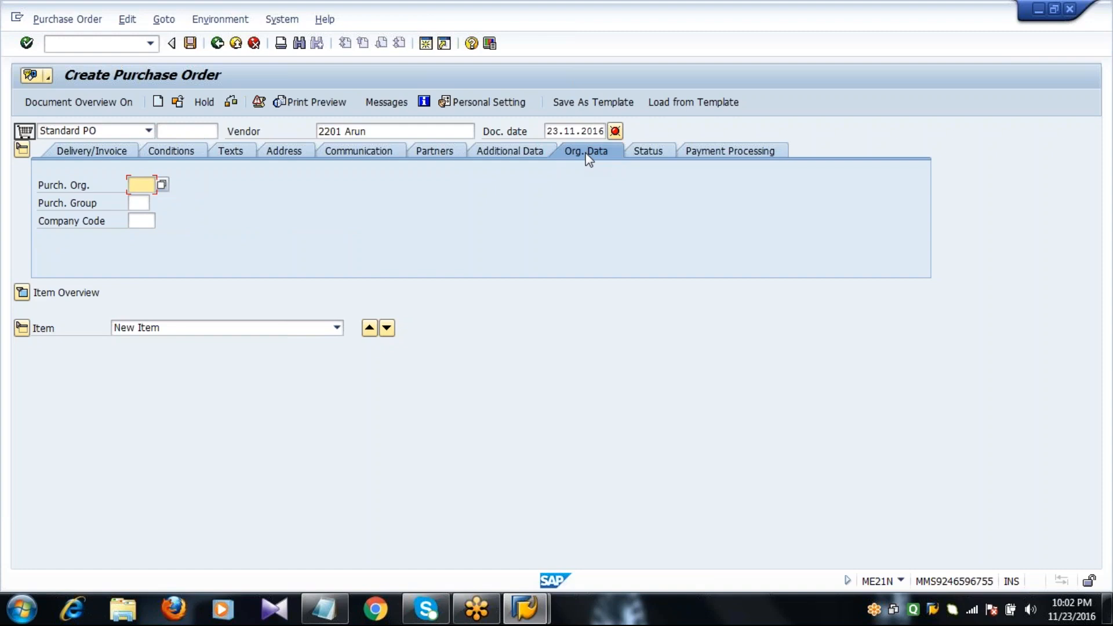
pyautogui.write('2011')
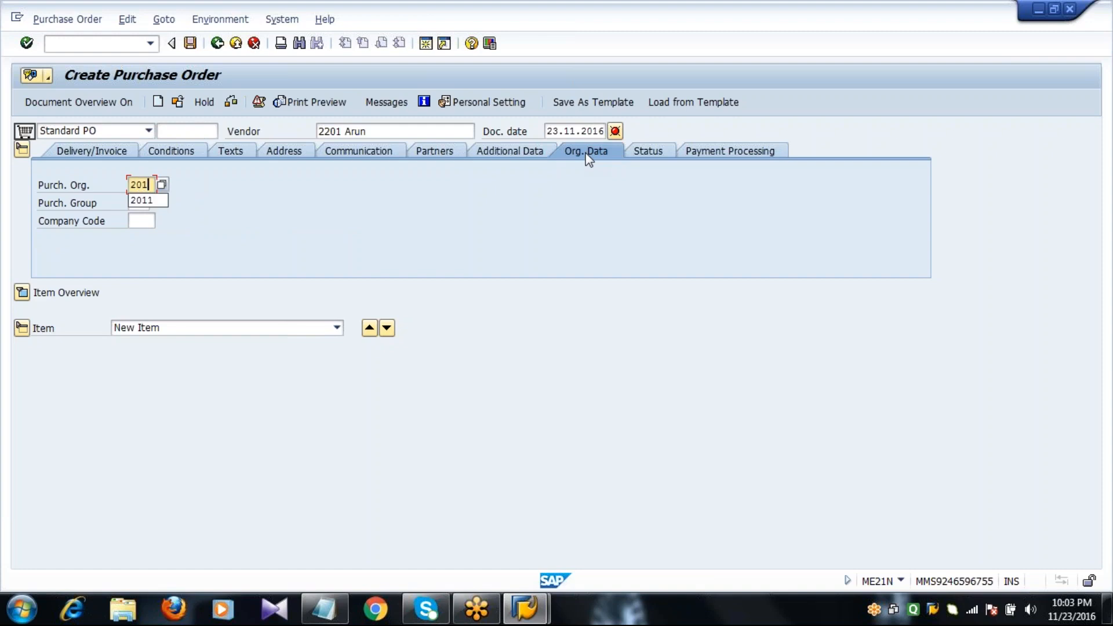
pyautogui.press('Tab')
pyautogui.write('222')
pyautogui.press('Tab')
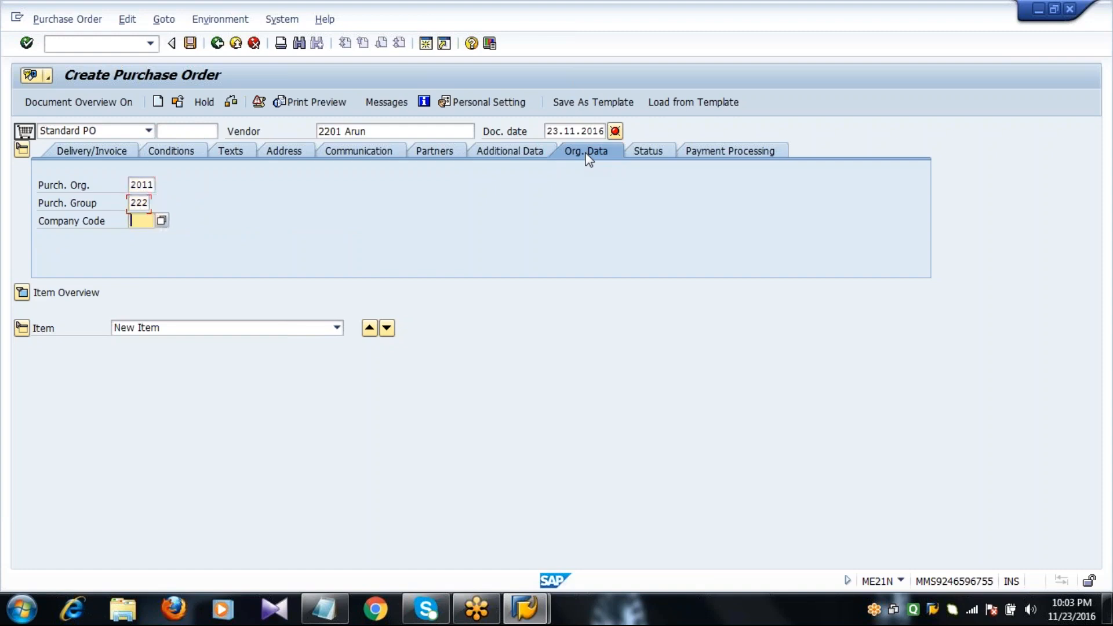
pyautogui.write('2001')
pyautogui.press('Return')
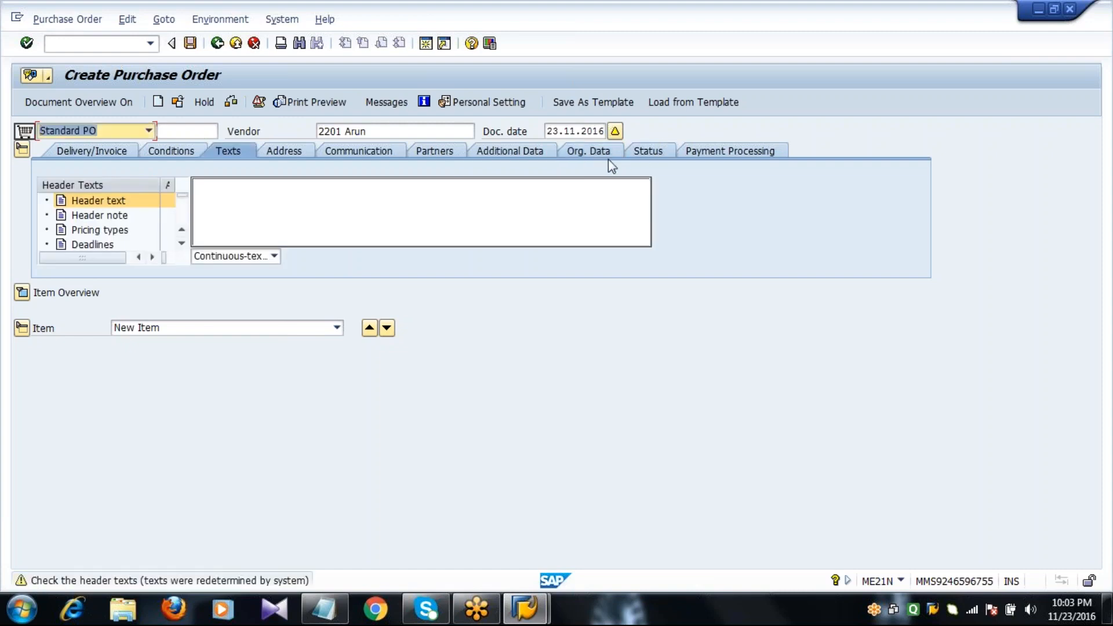
pyautogui.click(603, 152)
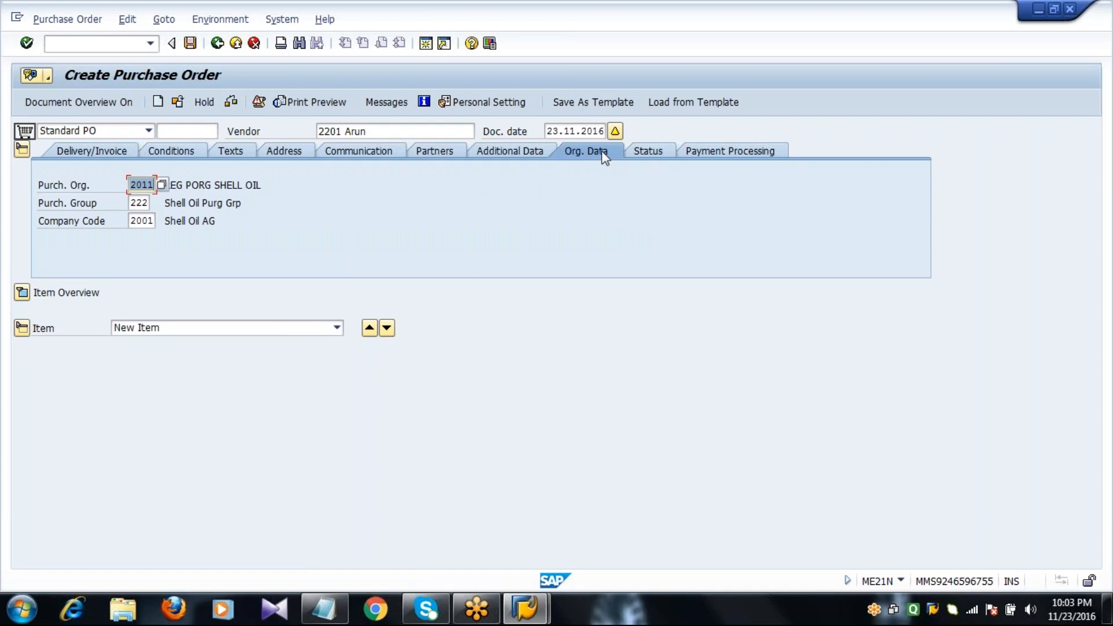
# Step: Review the ordered, delivered, invoiced and down payment status in the purchase order header
pyautogui.click(648, 152)
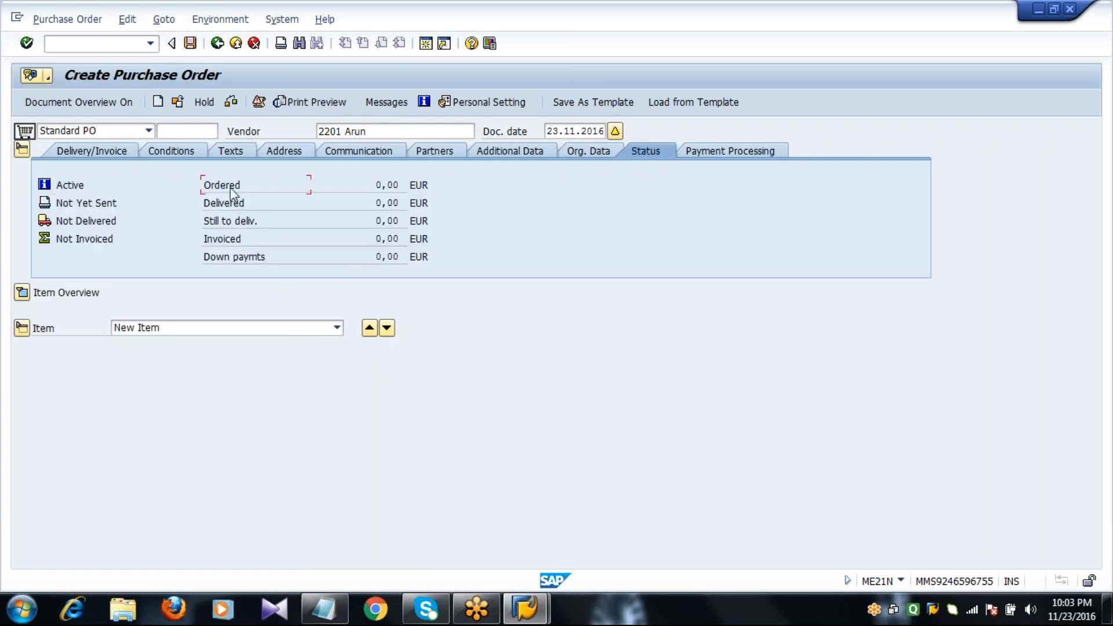
pyautogui.click(216, 205)
pyautogui.click(212, 238)
pyautogui.click(223, 259)
# Step: Expand the item overview and collapse the header to make room for entering the first item
pyautogui.click(22, 293)
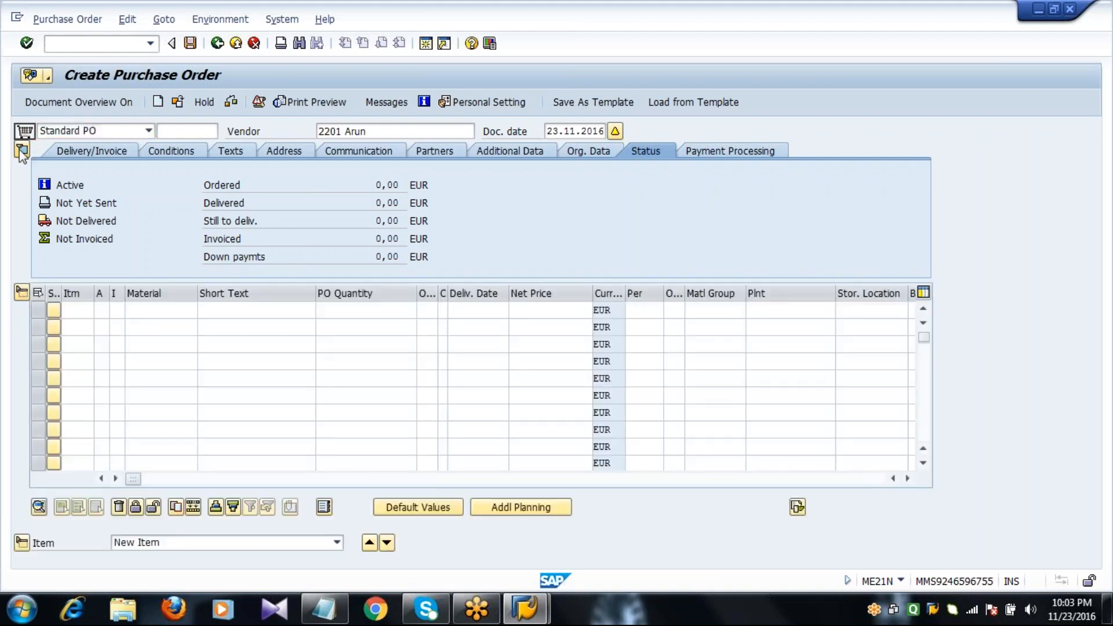
pyautogui.click(20, 150)
pyautogui.click(80, 184)
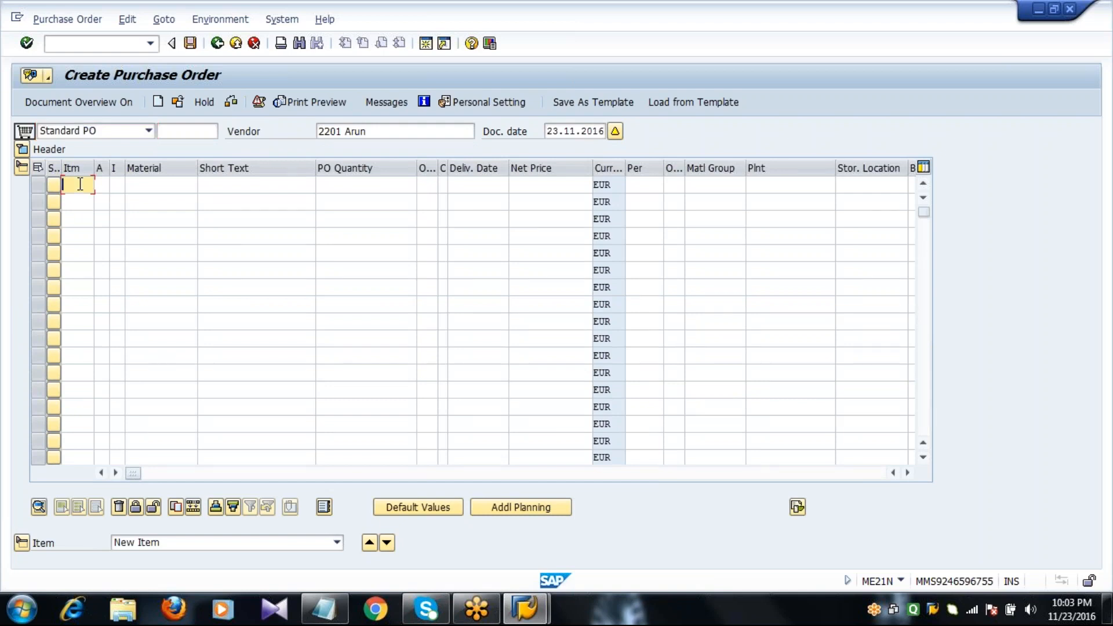
# Step: Examine the account assignment and item category fields of the first item, including the available item categories
pyautogui.click(104, 189)
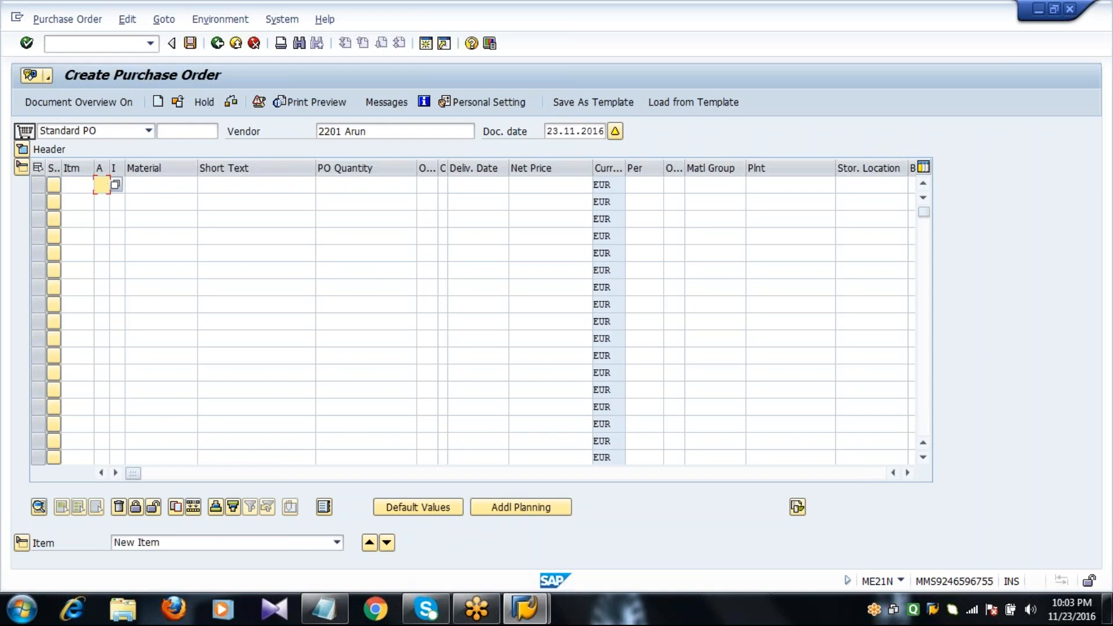
pyautogui.click(117, 201)
pyautogui.click(119, 181)
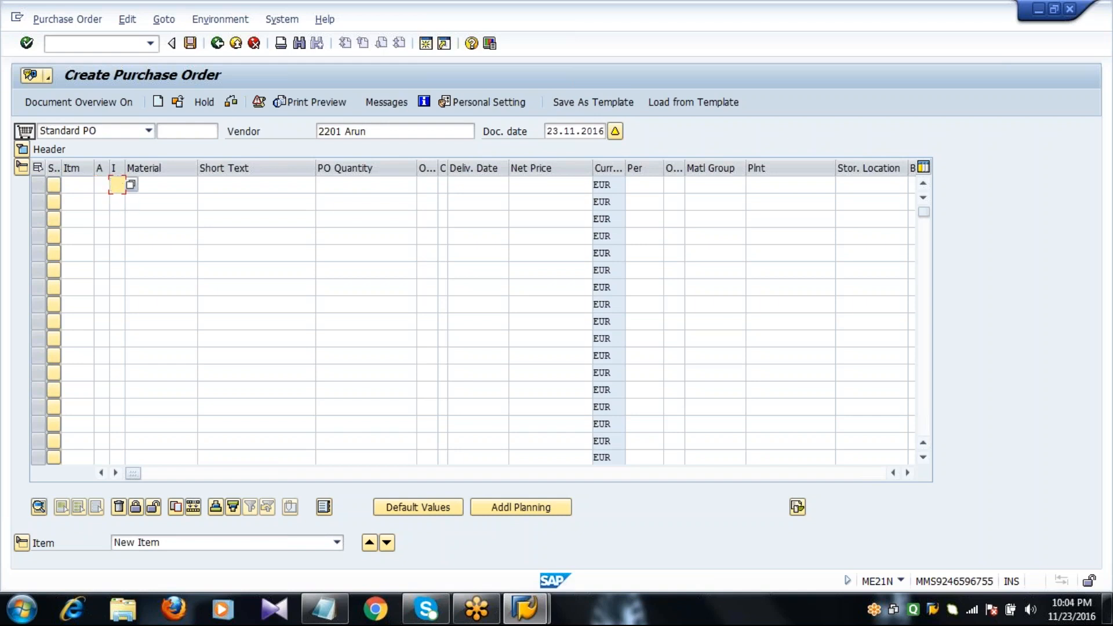
pyautogui.press('F4')
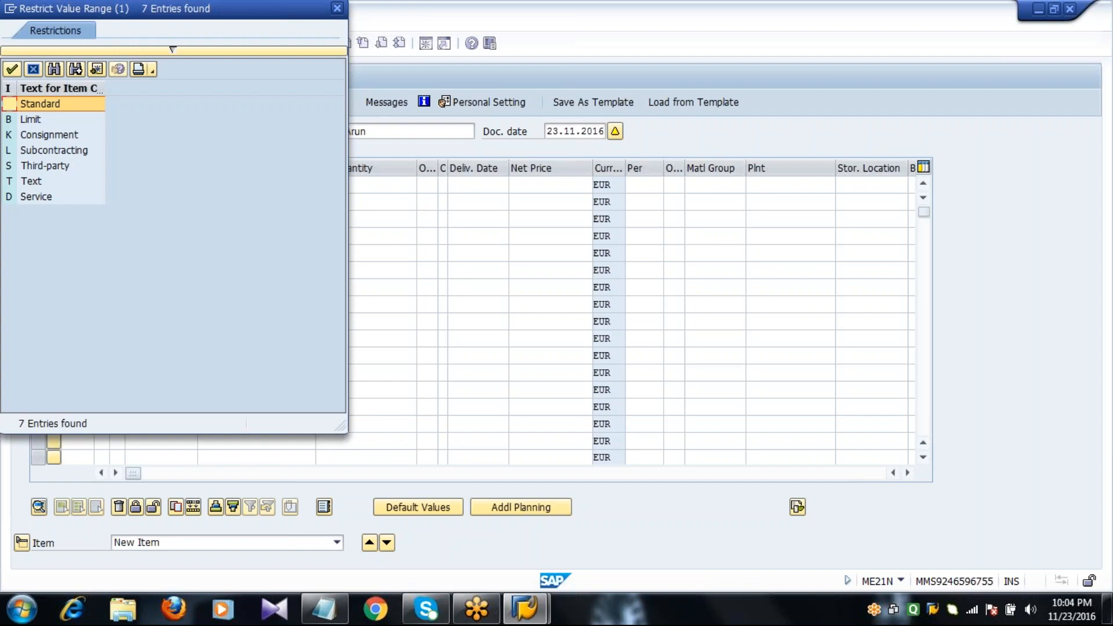
pyautogui.press('Escape')
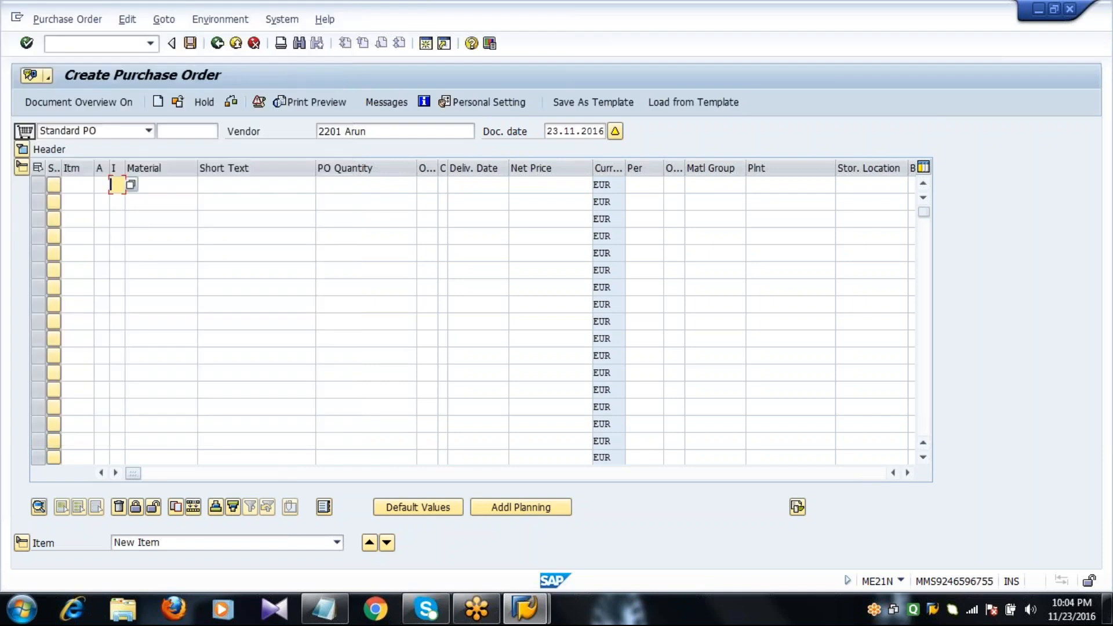
# Step: Look up the materials of plant 2011 by description and enter H.R. Steel, material 6051, as the first item
pyautogui.click(155, 186)
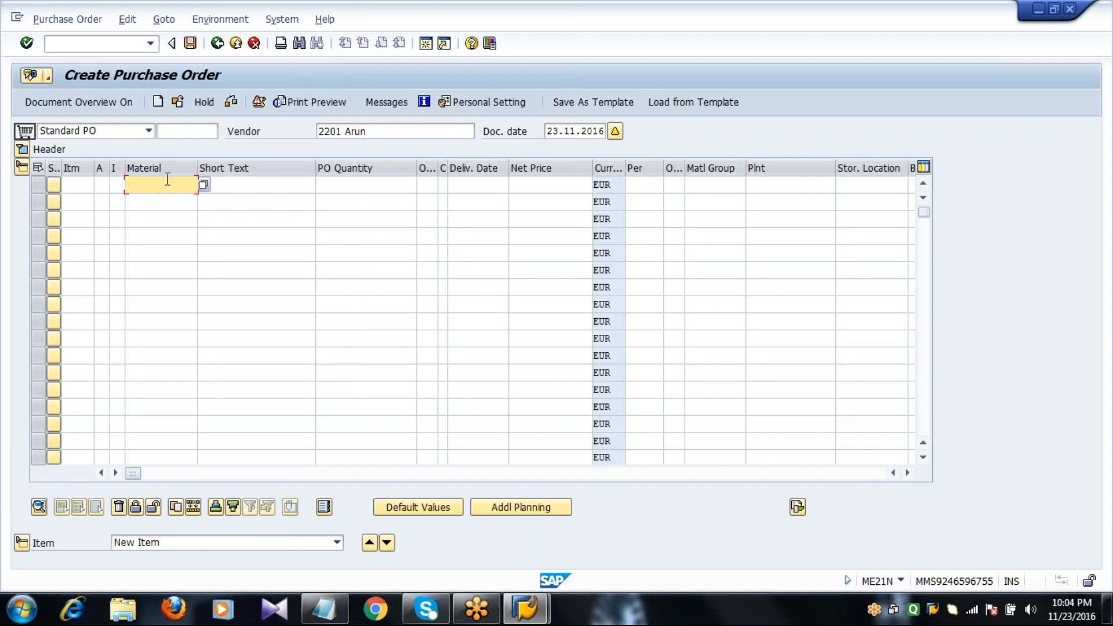
pyautogui.click(204, 184)
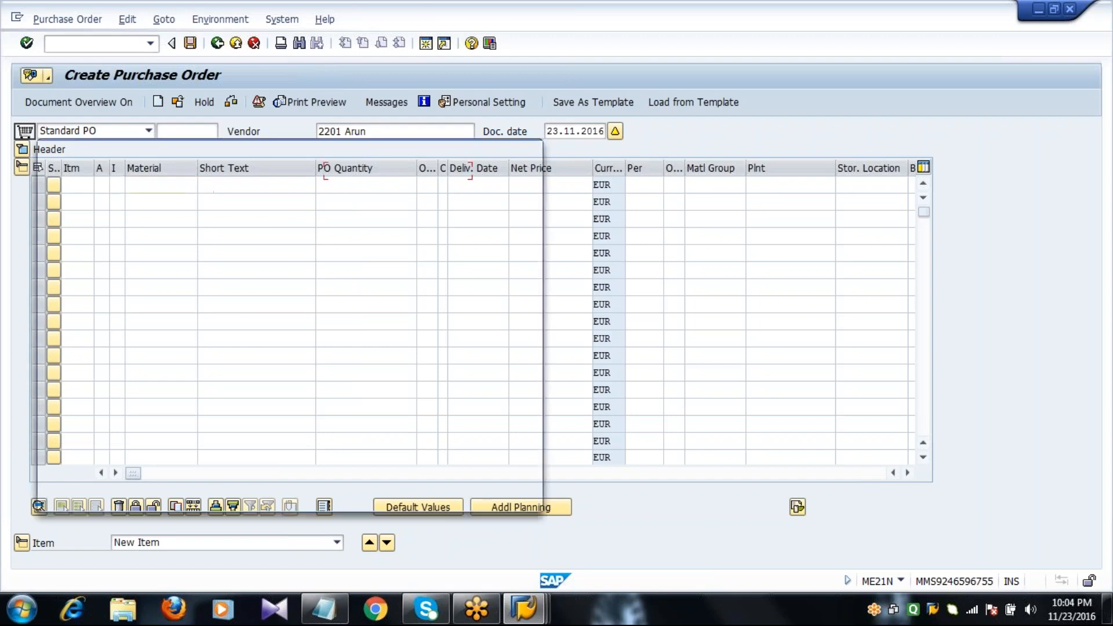
pyautogui.press('Tab')
pyautogui.press('Tab')
pyautogui.press('Tab')
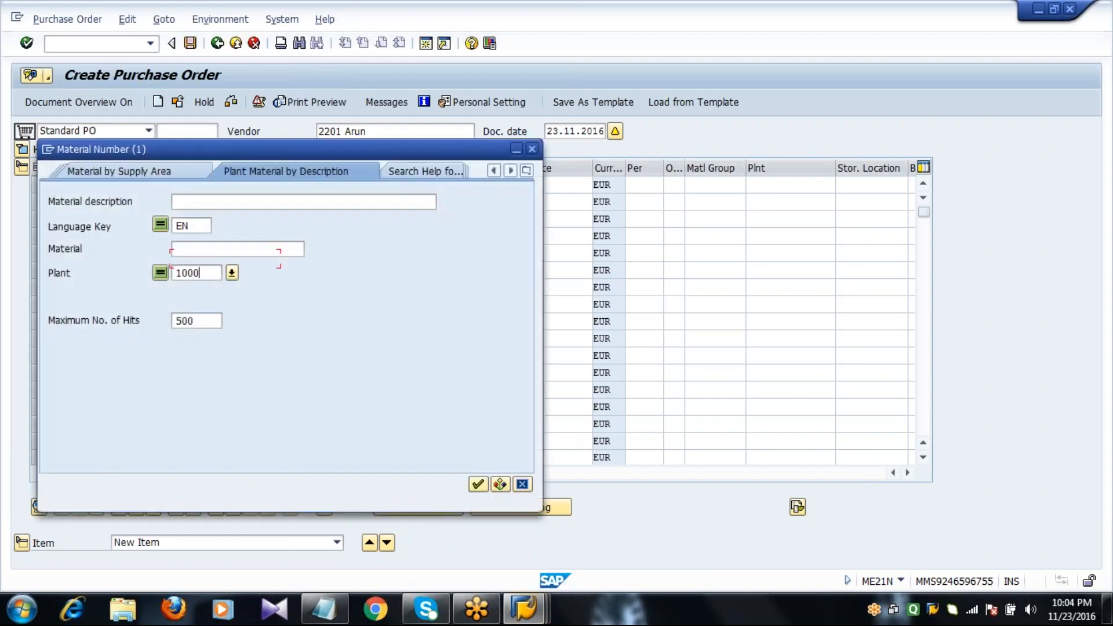
pyautogui.press('BackSpace')
pyautogui.press('BackSpace')
pyautogui.press('BackSpace')
pyautogui.press('BackSpace')
pyautogui.write('2011')
pyautogui.press('Return')
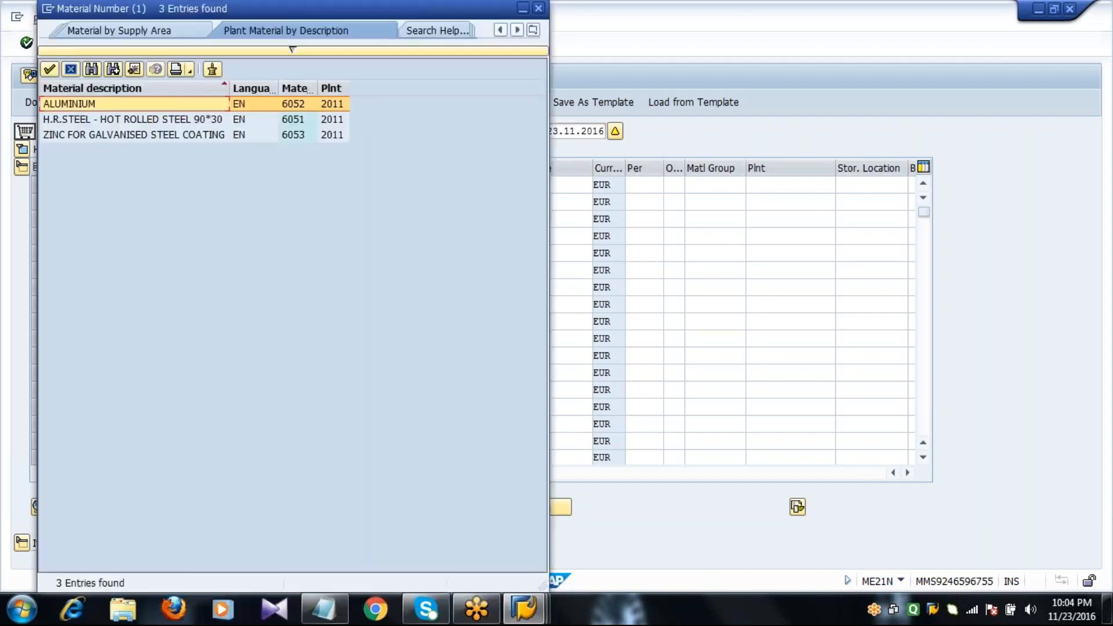
pyautogui.press('Down')
pyautogui.press('Return')
pyautogui.press('Return')
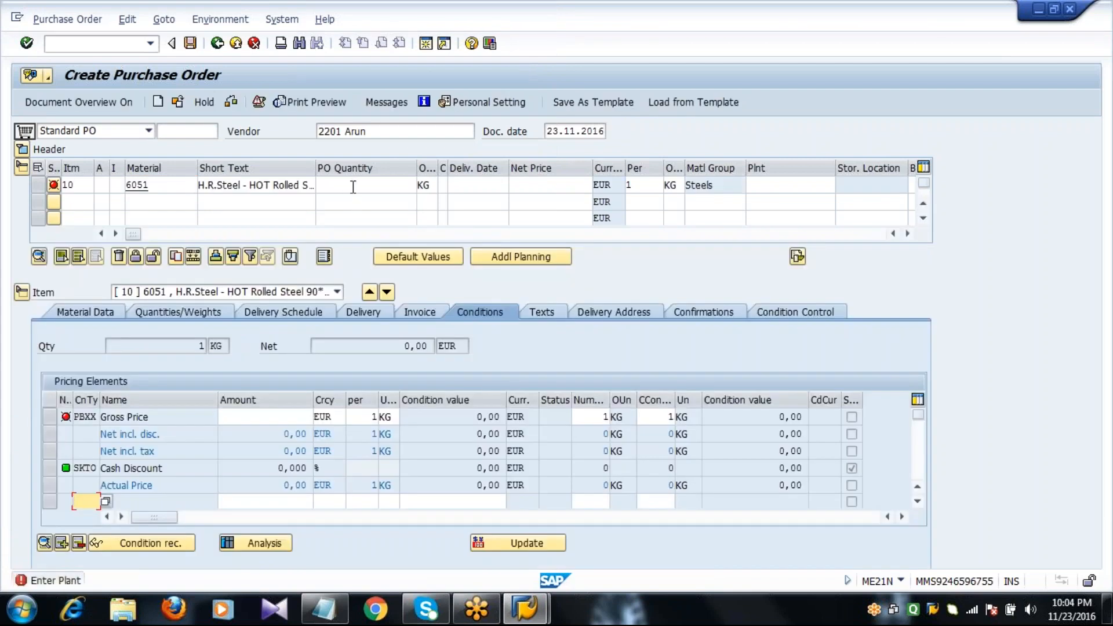
# Step: Set the item's PO quantity to 10 KG and its delivery date to 30.11.2016
pyautogui.click(353, 185)
pyautogui.write('10')
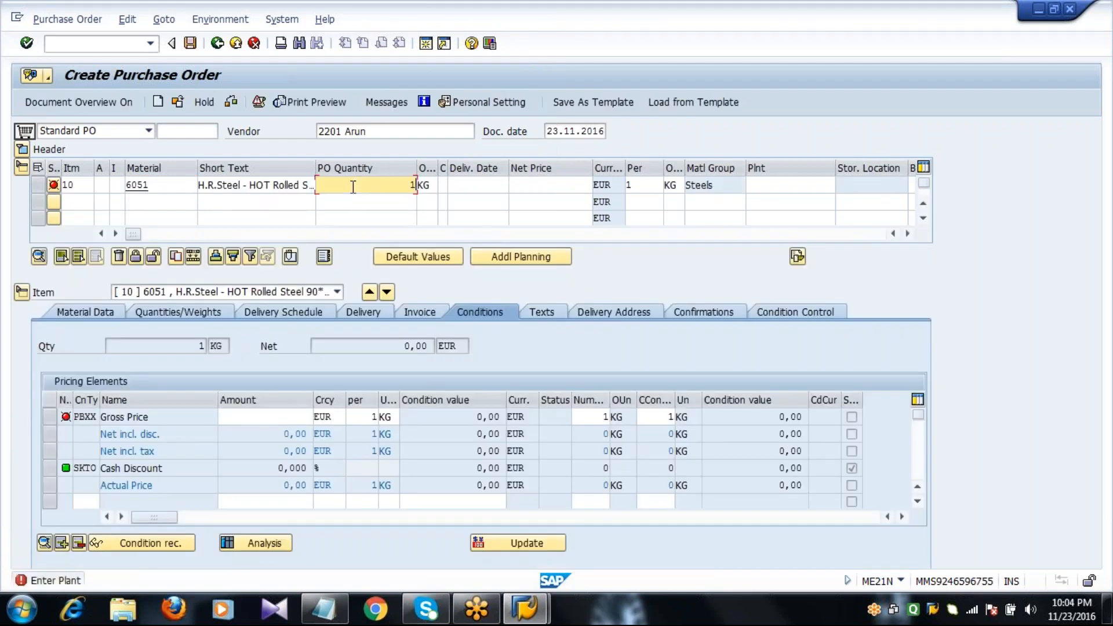
pyautogui.press('Tab')
pyautogui.press('Tab')
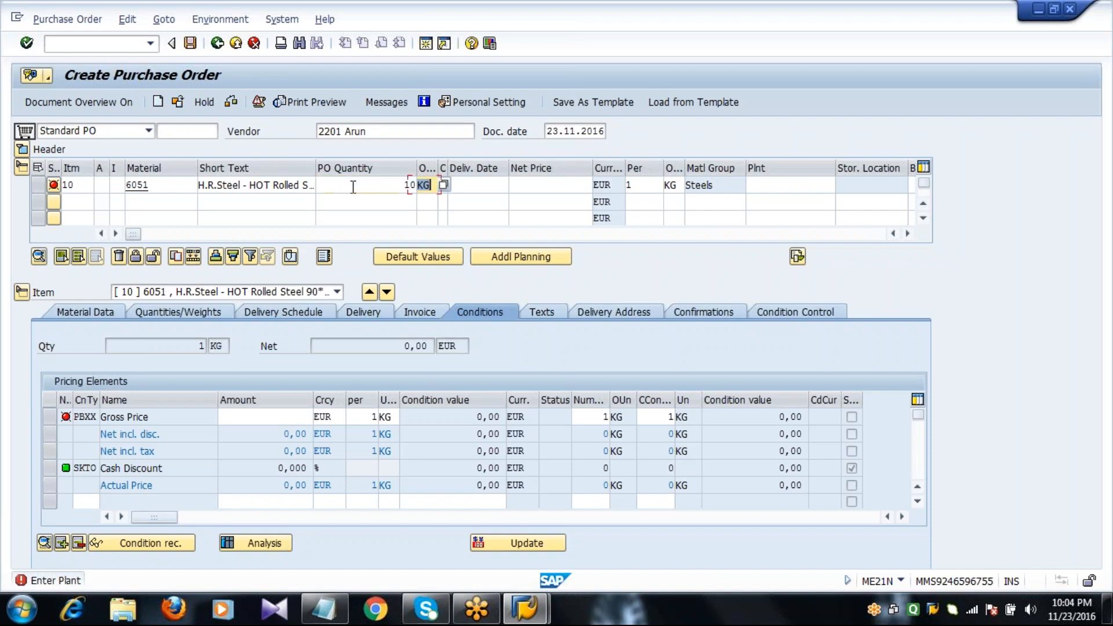
pyautogui.press('Tab')
pyautogui.write('30')
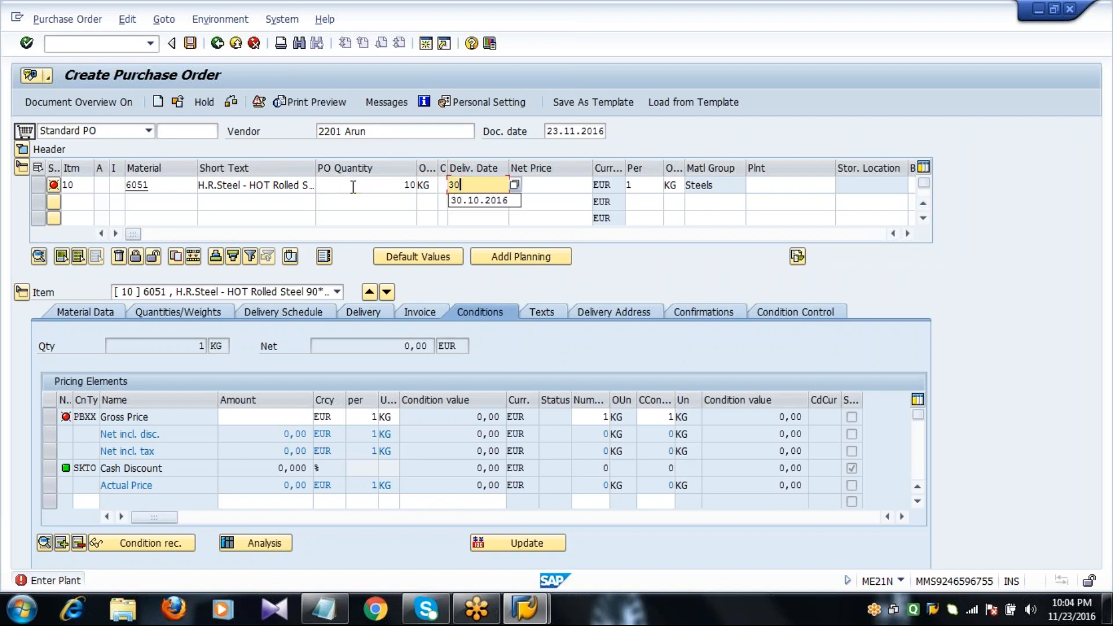
pyautogui.write('.11.2016')
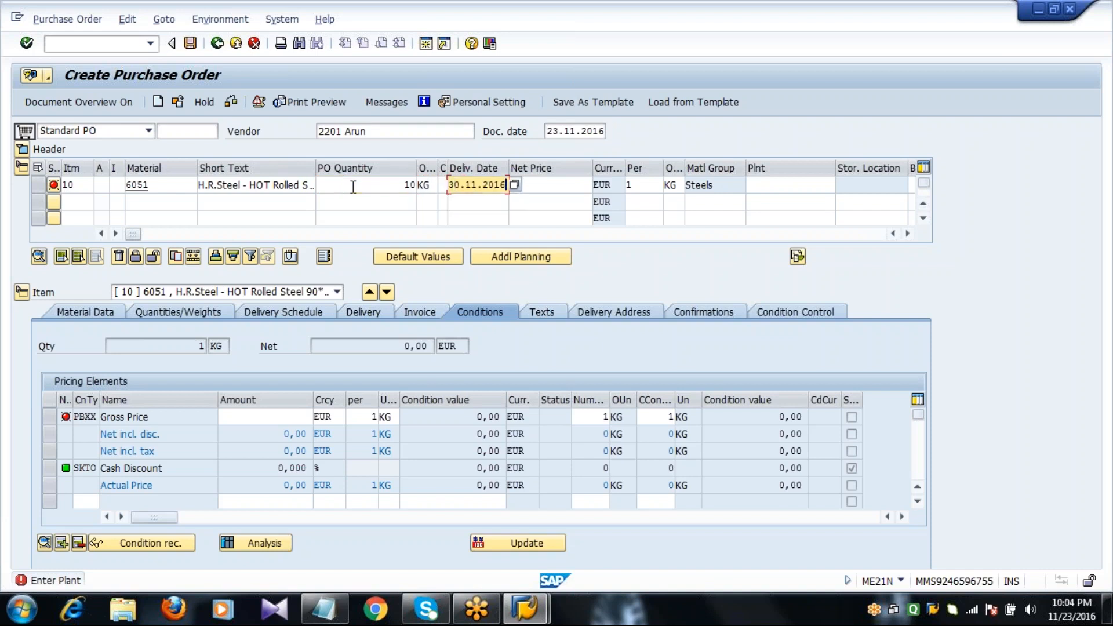
pyautogui.press('Tab')
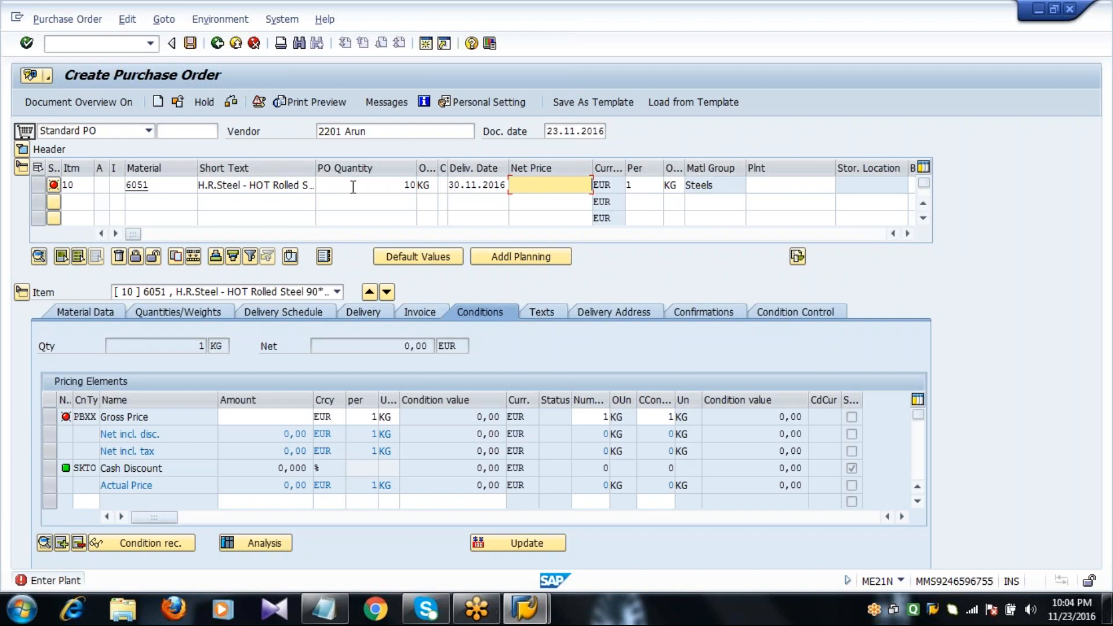
# Step: Assign plant 2011 and storage location 0001 to the item
pyautogui.press('Tab')
pyautogui.press('Tab')
pyautogui.press('Tab')
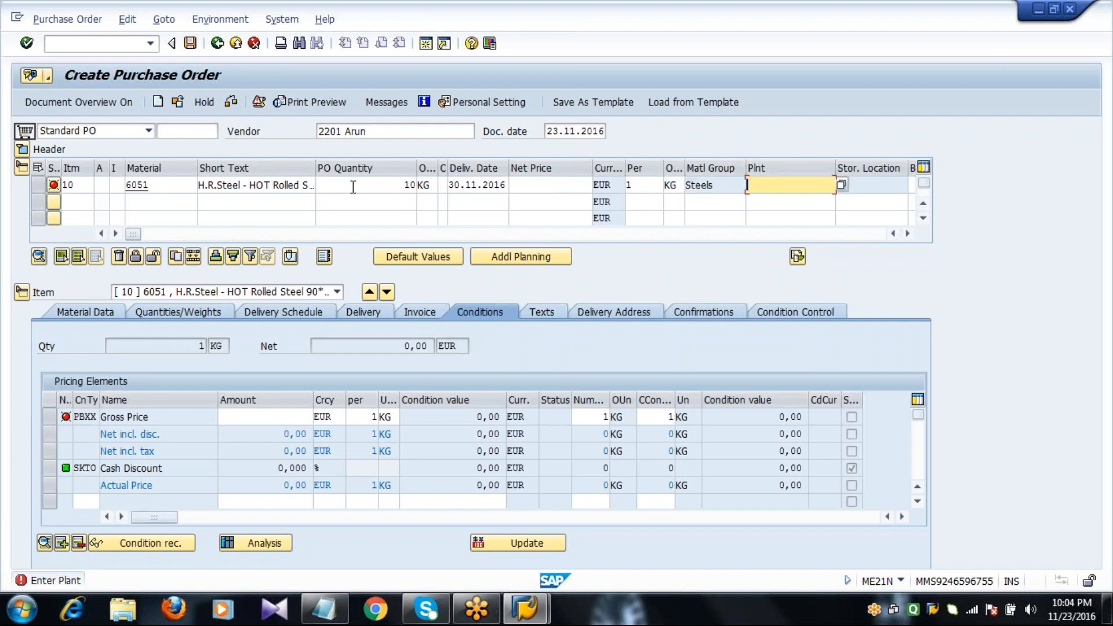
pyautogui.write('2011')
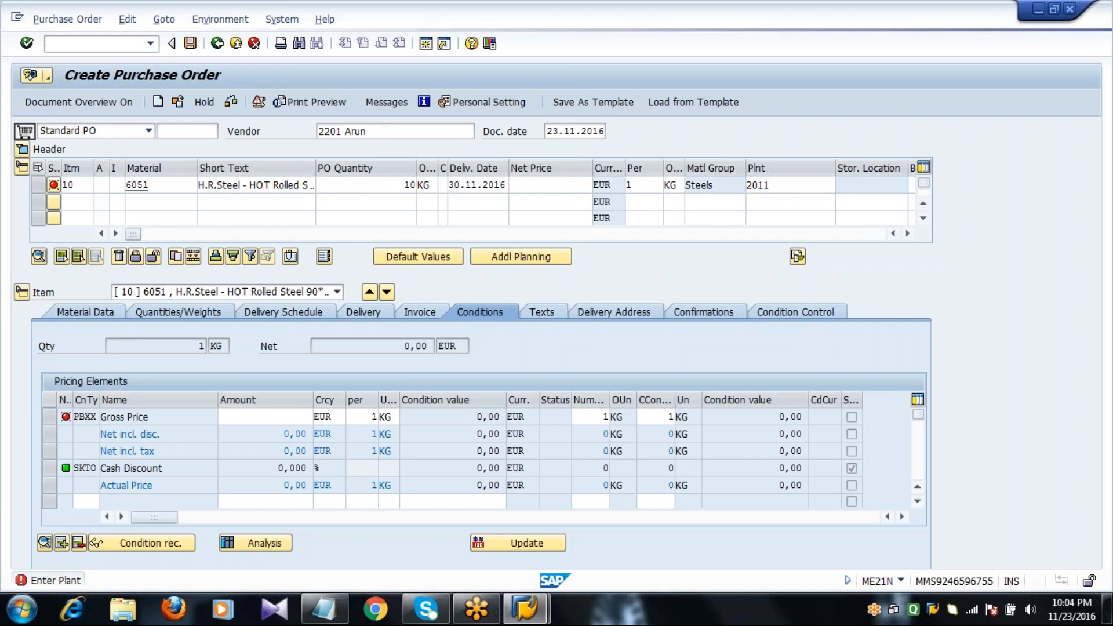
pyautogui.press('Return')
pyautogui.click(857, 186)
pyautogui.write('0001')
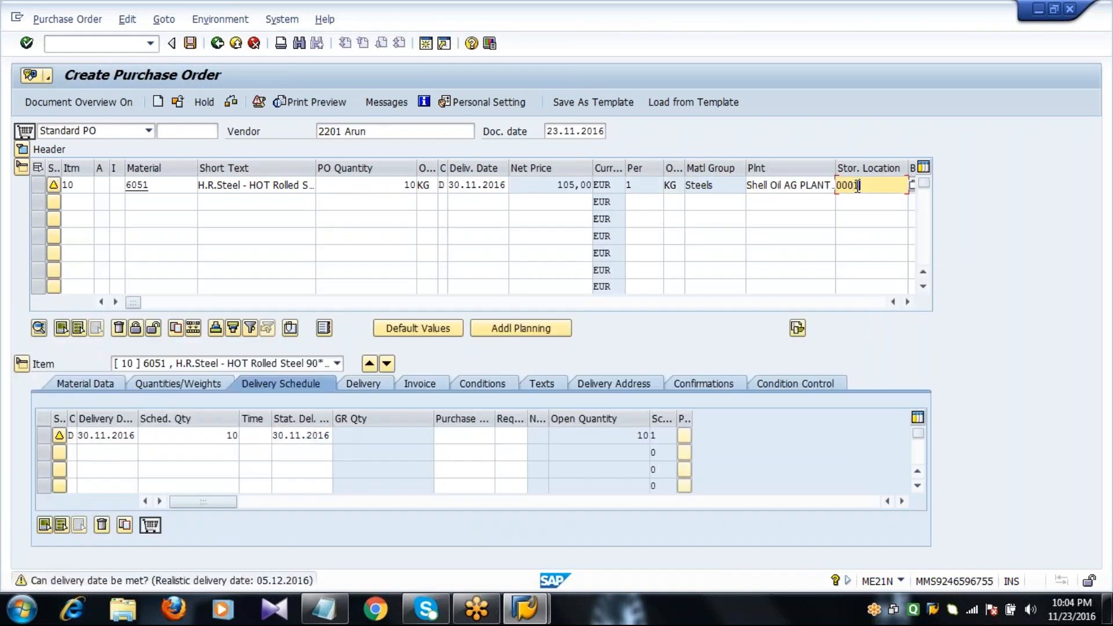
pyautogui.press('Return')
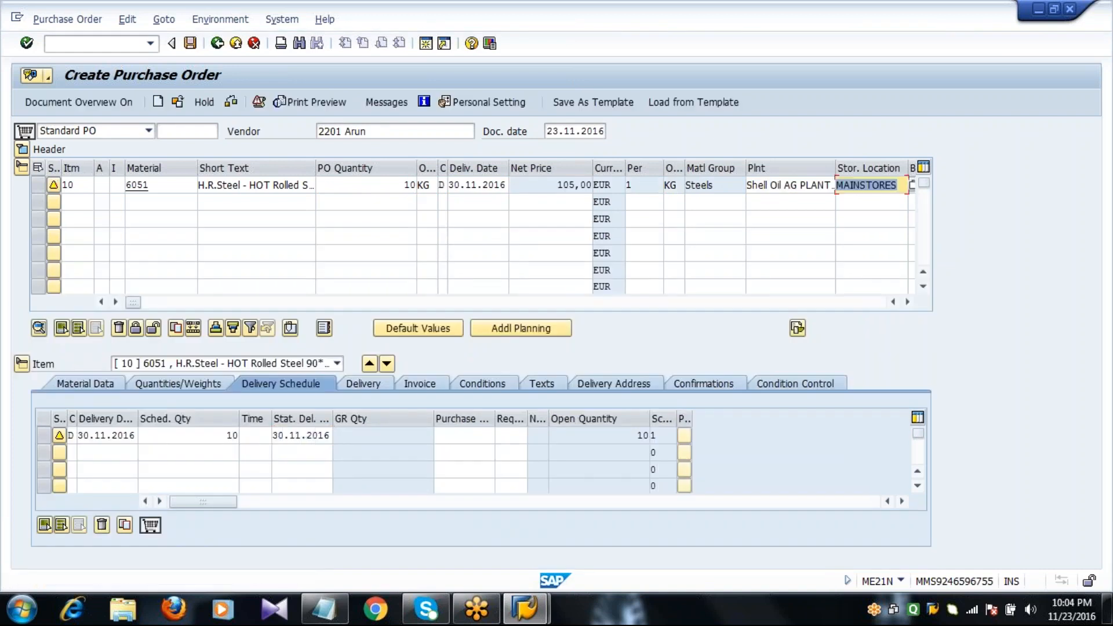
# Step: Check the net price proposed for the item against its material and the selected vendor
pyautogui.click(551, 185)
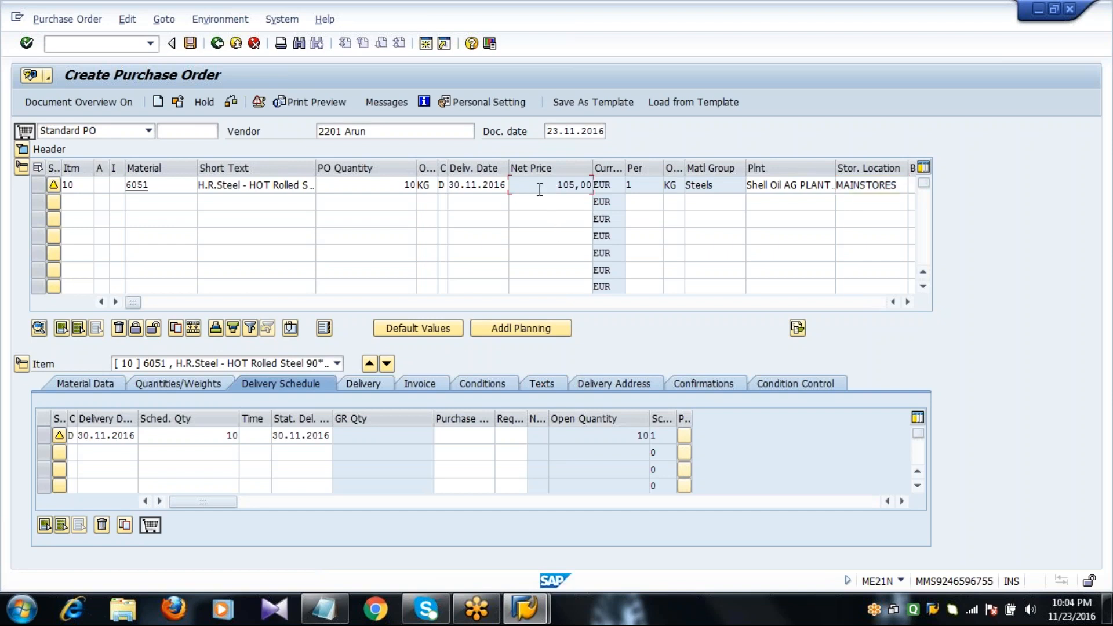
pyautogui.moveTo(522, 187); pyautogui.dragTo(609, 190)
pyautogui.click(167, 183)
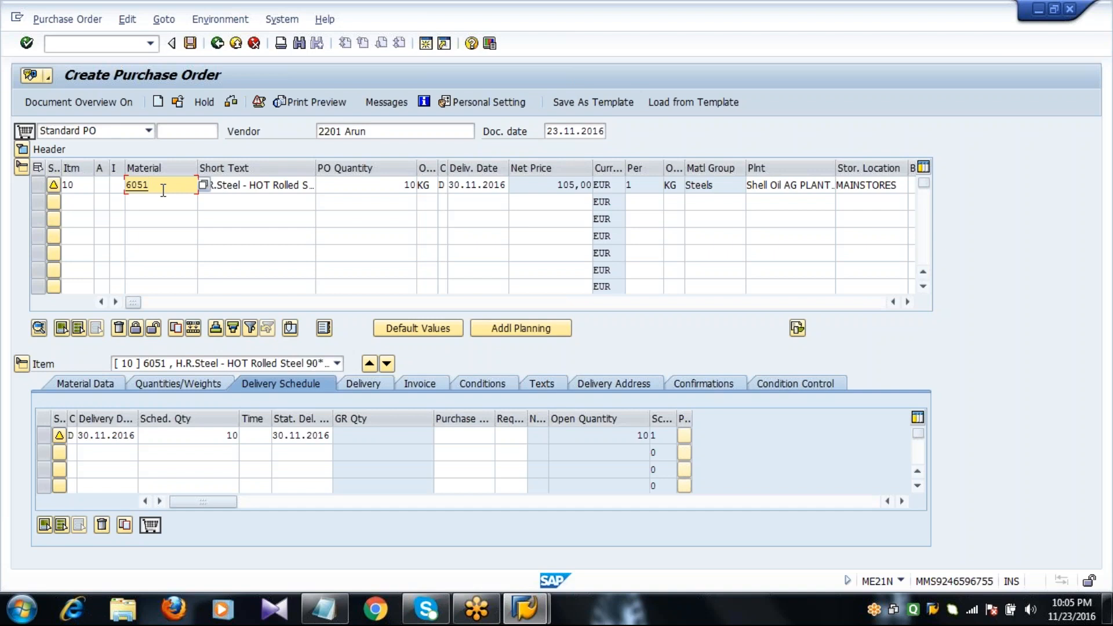
pyautogui.click(367, 131)
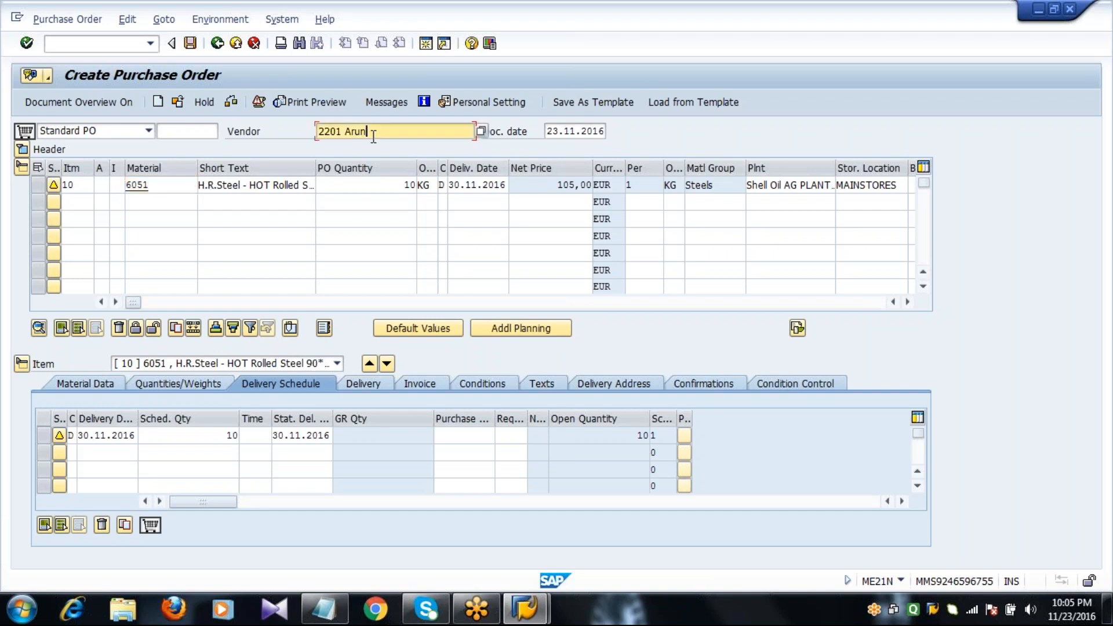
# Step: Examine the item's pricing conditions, highlighting the gross price, discount, surcharge and freight lines
pyautogui.click(21, 168)
pyautogui.click(41, 208)
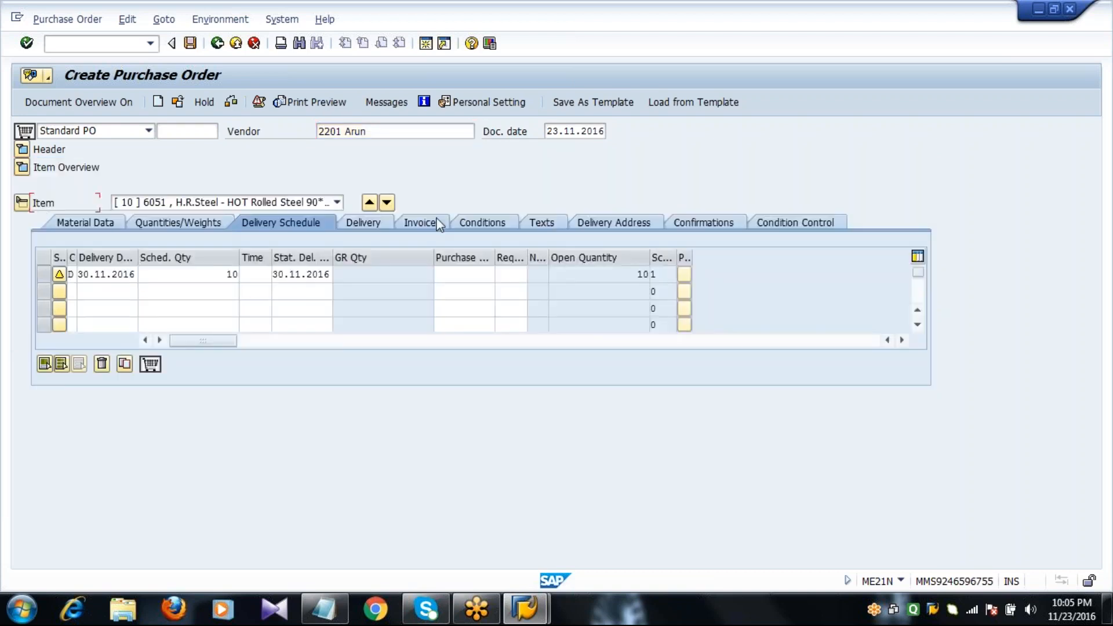
pyautogui.click(475, 224)
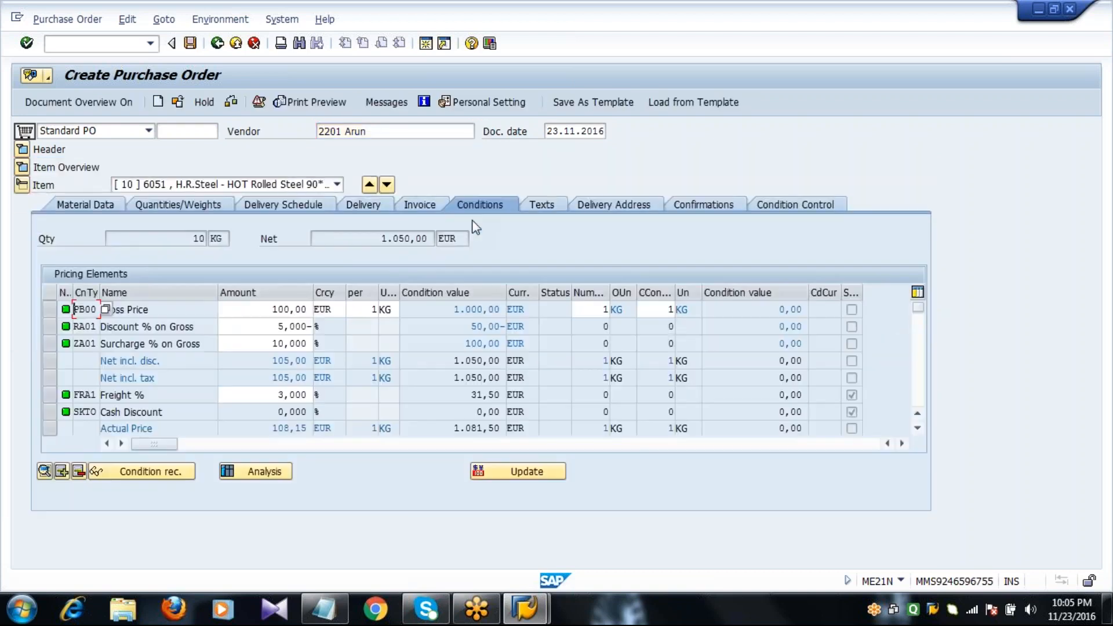
pyautogui.click(50, 312)
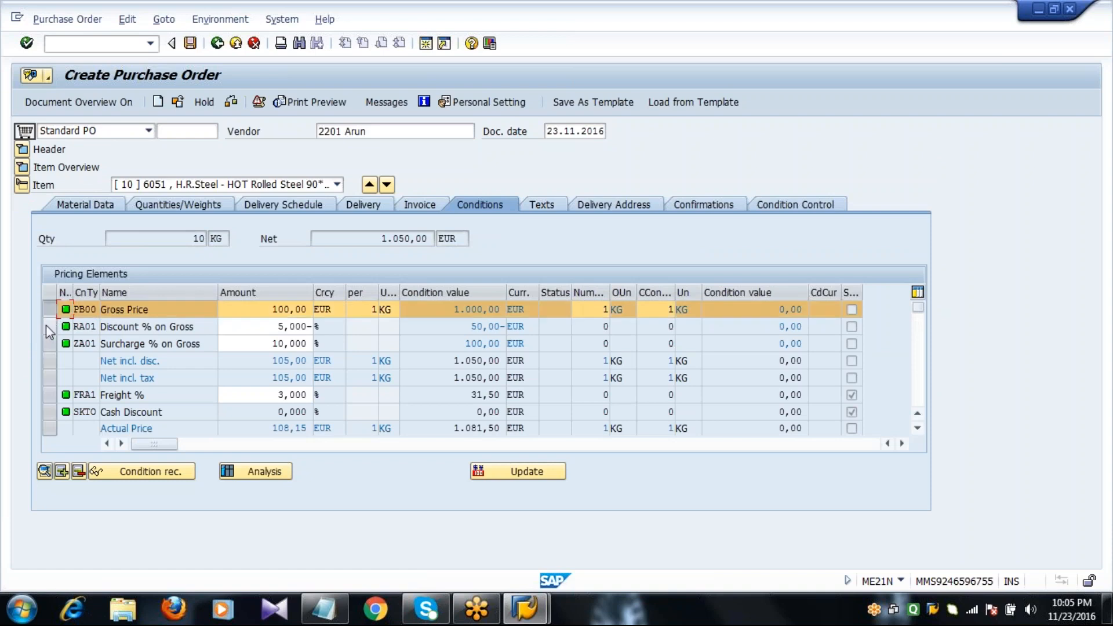
pyautogui.keyDown('shift'); pyautogui.click(47, 326); pyautogui.keyUp('shift')
pyautogui.keyDown('ctrl'); pyautogui.click(49, 344); pyautogui.keyUp('ctrl')
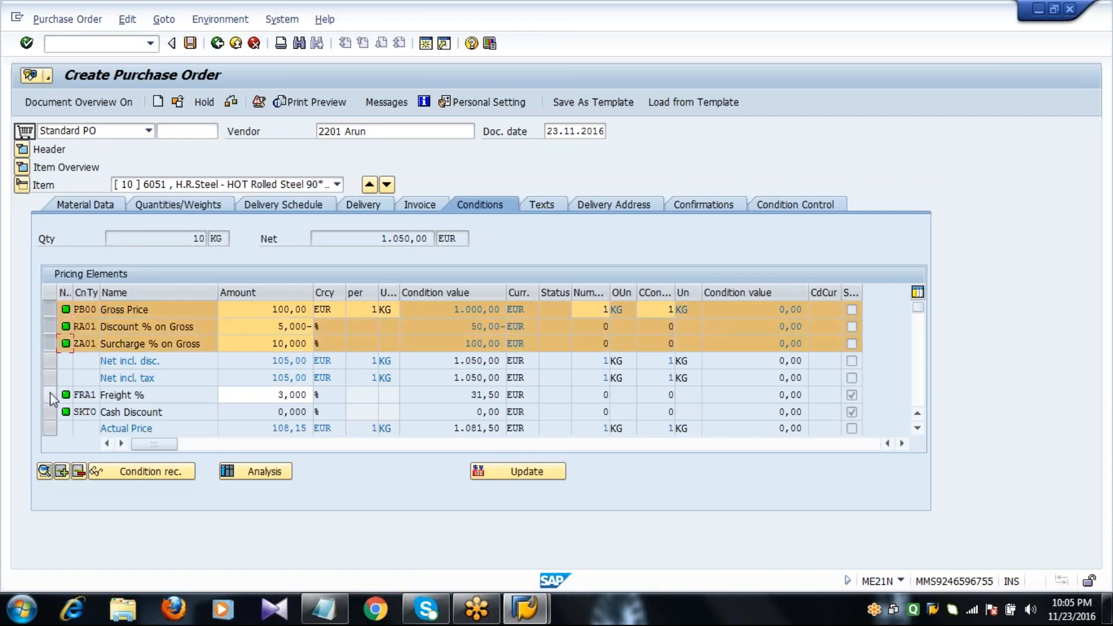
pyautogui.keyDown('ctrl'); pyautogui.click(50, 395); pyautogui.keyUp('ctrl')
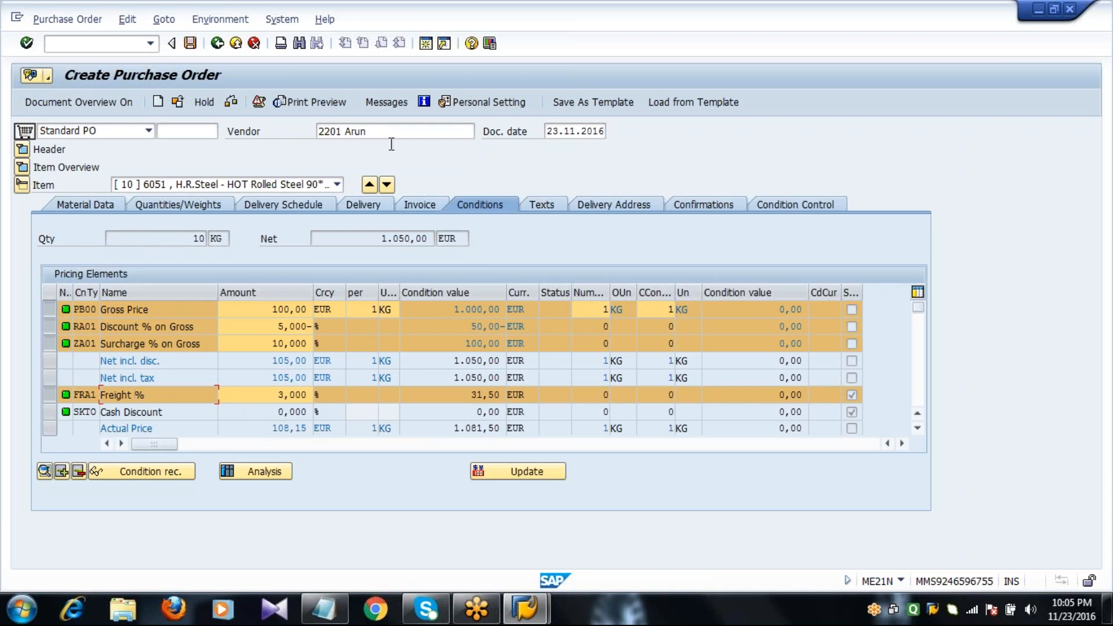
# Step: Replace the purchase order's vendor by entering the other vendor's number
pyautogui.click(377, 132)
pyautogui.press('BackSpace')
pyautogui.press('BackSpace')
pyautogui.press('BackSpace')
pyautogui.press('BackSpace')
pyautogui.press('BackSpace')
pyautogui.press('BackSpace')
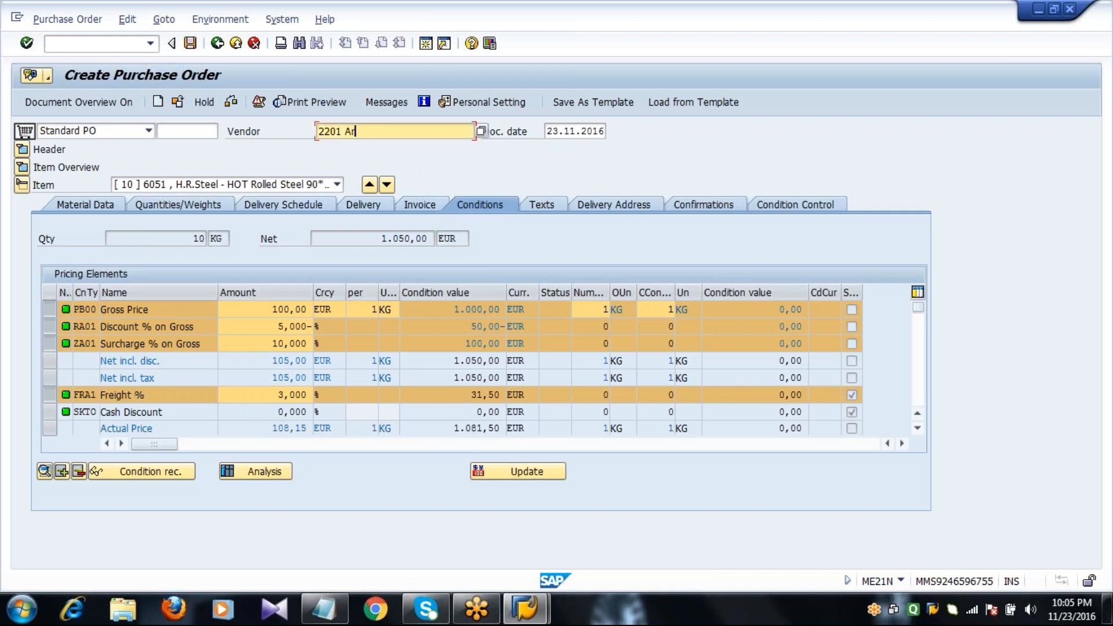
pyautogui.write('2202')
pyautogui.press('Return')
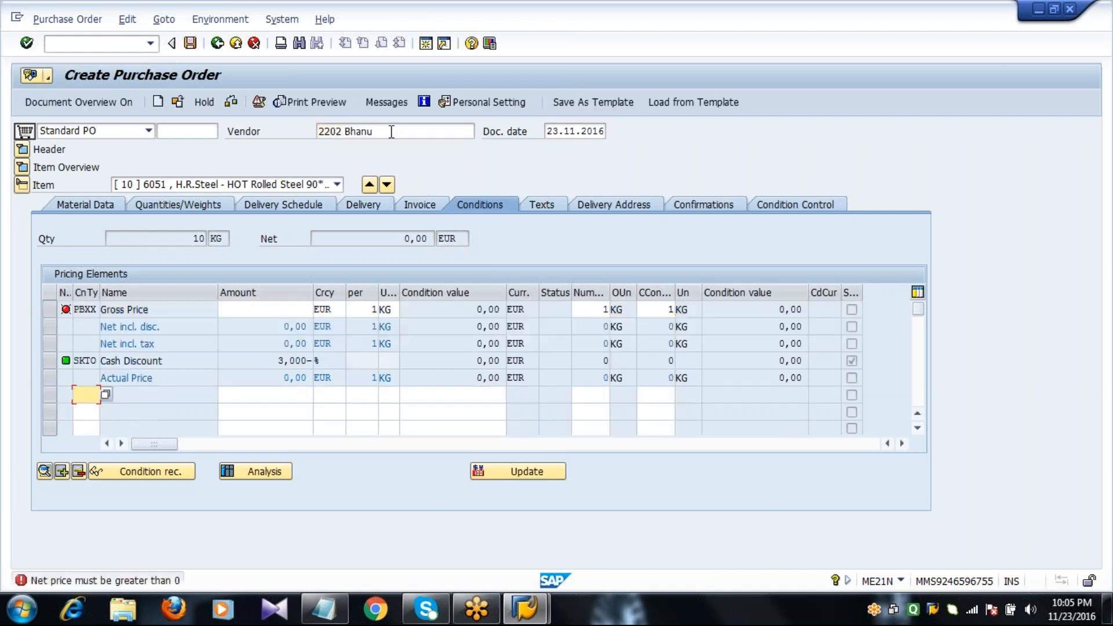
# Step: Expand the item overview and check the item's net price and material for the newly entered vendor
pyautogui.click(22, 167)
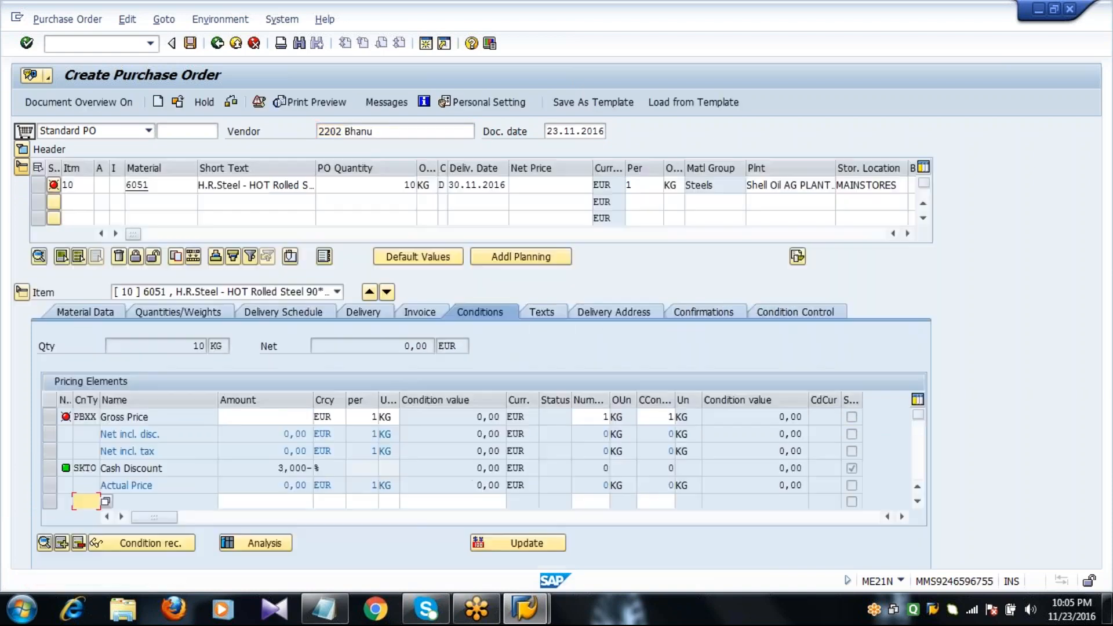
pyautogui.click(531, 187)
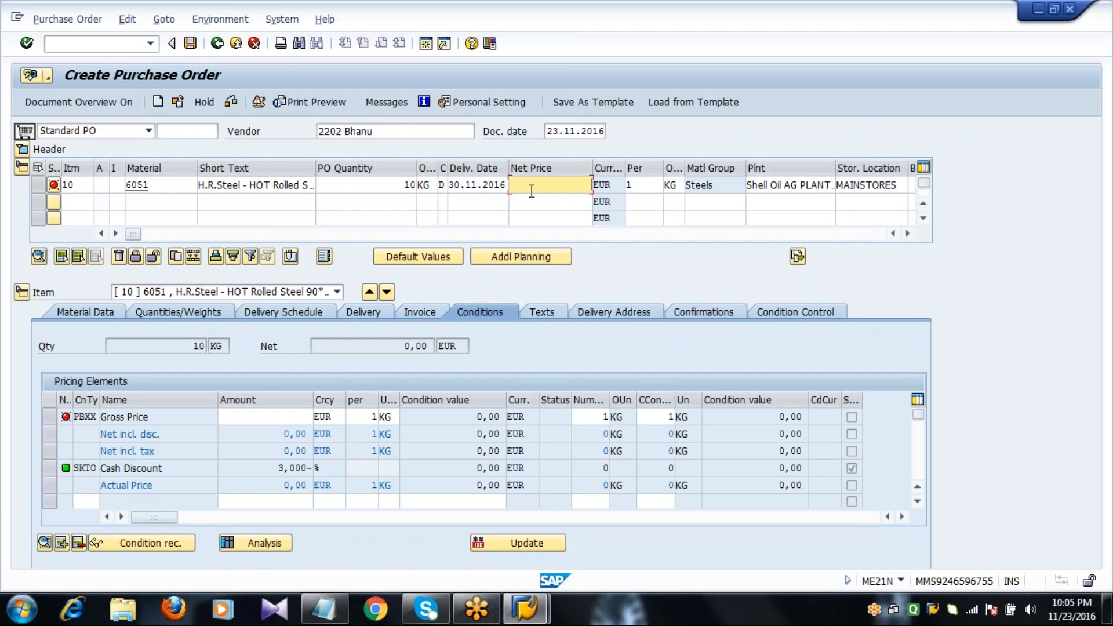
pyautogui.click(150, 184)
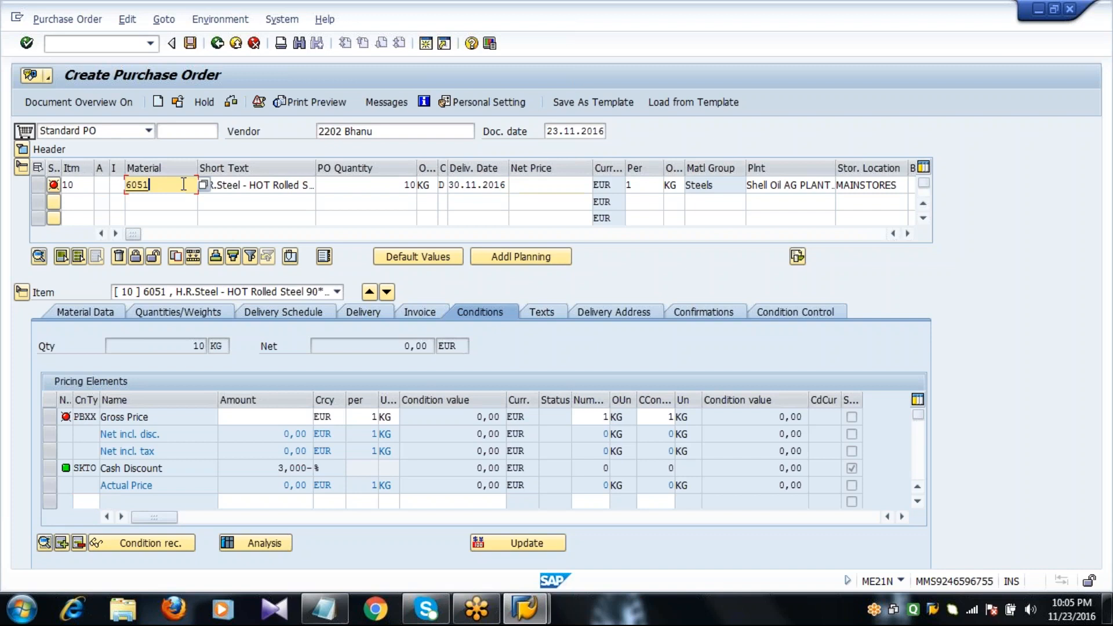
pyautogui.click(401, 130)
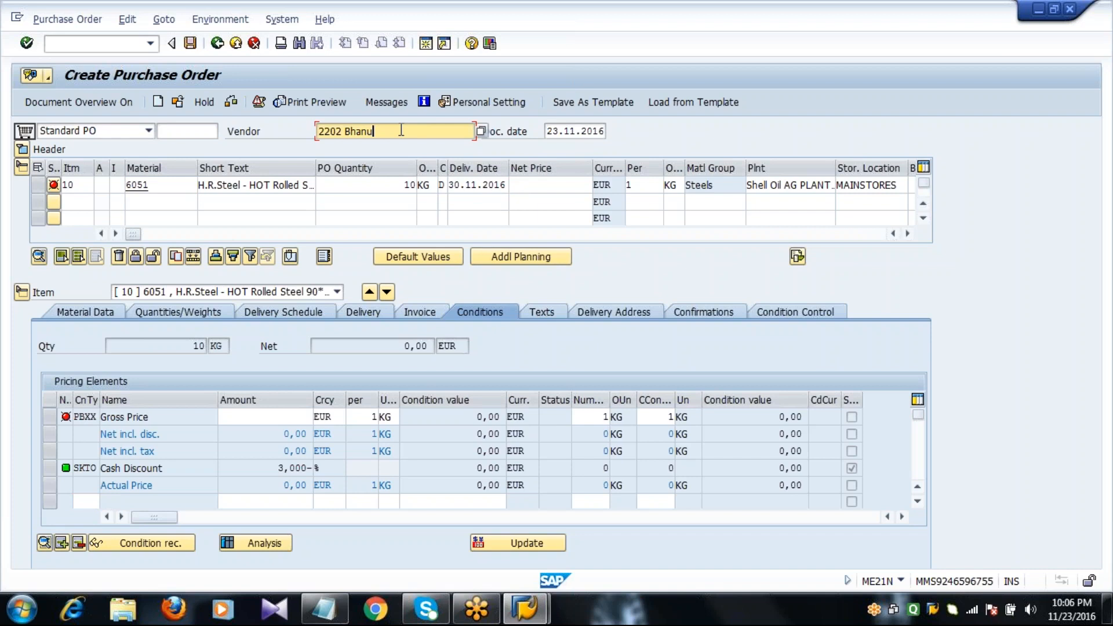
# Step: Set the vendor back to the first vendor's number and check item 10's net price and pricing conditions
pyautogui.press('BackSpace')
pyautogui.press('BackSpace')
pyautogui.press('BackSpace')
pyautogui.press('BackSpace')
pyautogui.press('BackSpace')
pyautogui.press('BackSpace')
pyautogui.press('BackSpace')
pyautogui.write('1')
pyautogui.press('Return')
pyautogui.click(541, 187)
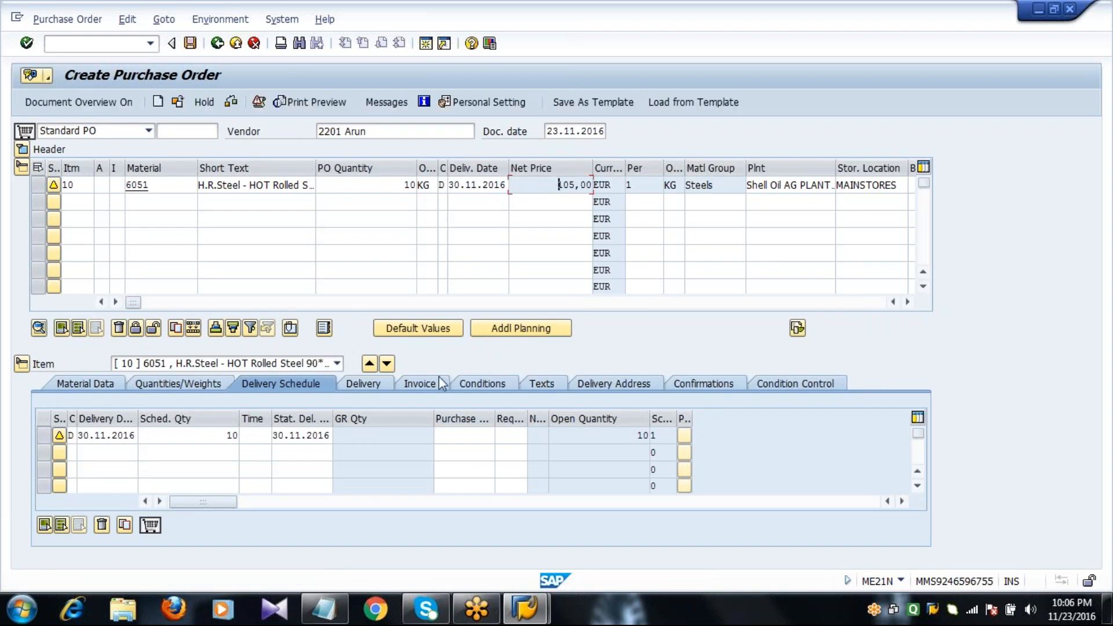
pyautogui.click(465, 383)
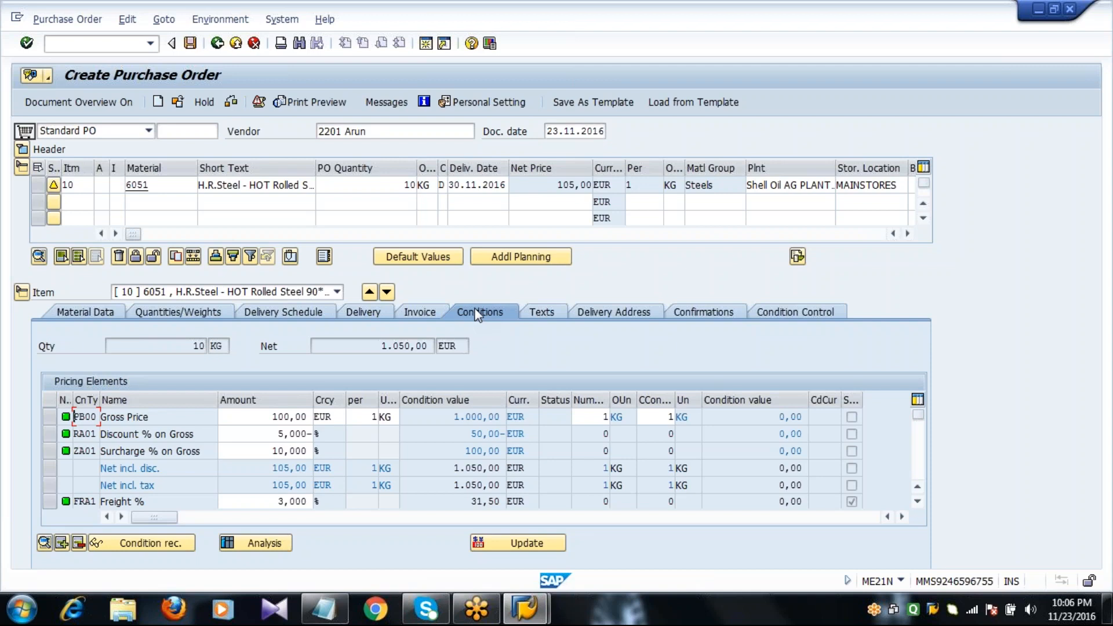
# Step: Add a second item to the purchase order for material 6053 with a quantity of 20
pyautogui.click(166, 207)
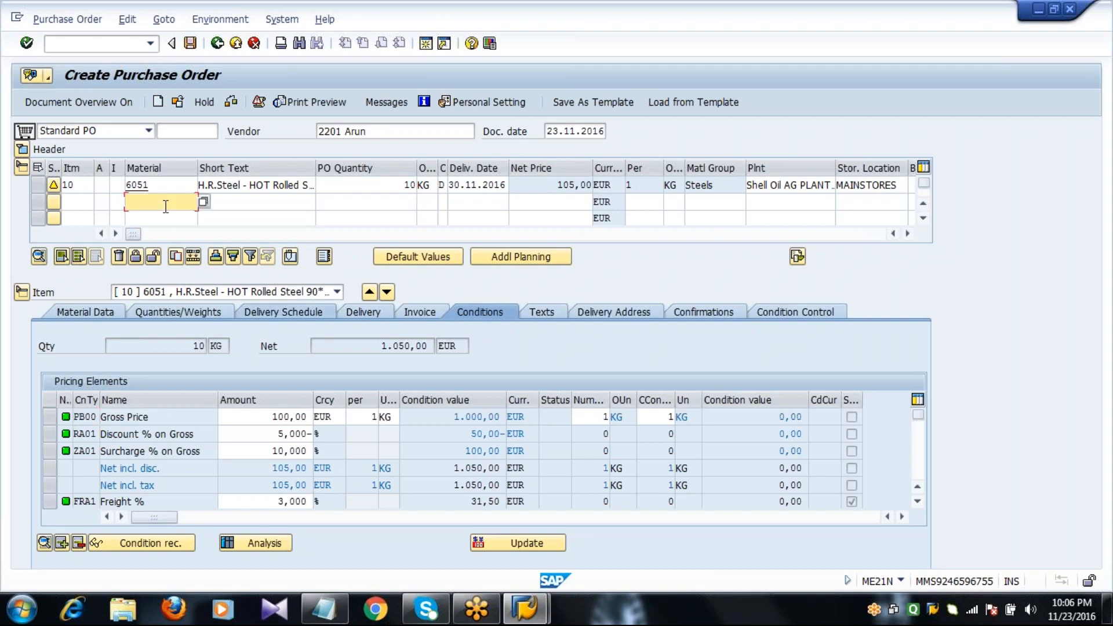
pyautogui.write('6053')
pyautogui.press('Tab')
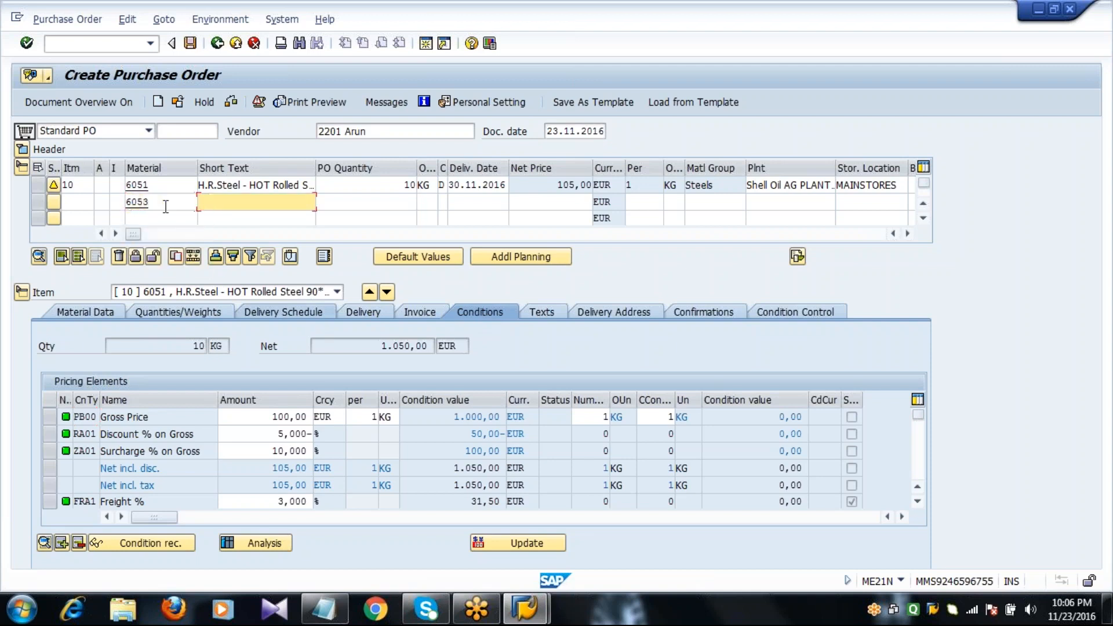
pyautogui.press('Tab')
pyautogui.write('20')
pyautogui.press('Tab')
pyautogui.press('Tab')
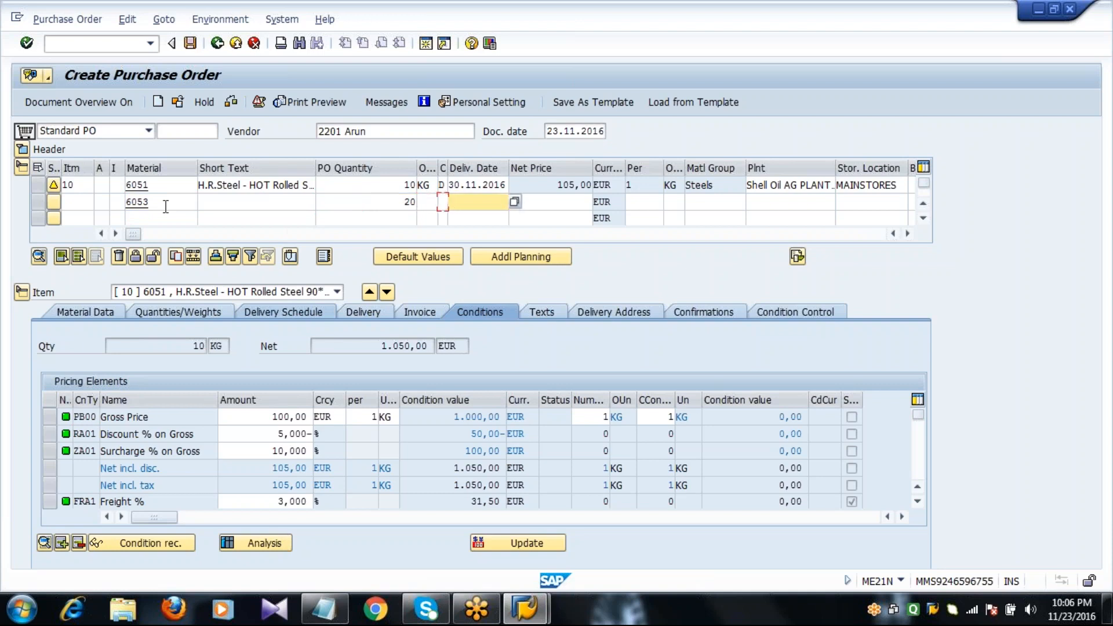
# Step: Assign plant 2011 and storage location 0001 to the second item and validate the line
pyautogui.press('Tab')
pyautogui.press('Tab')
pyautogui.press('Tab')
pyautogui.press('Tab')
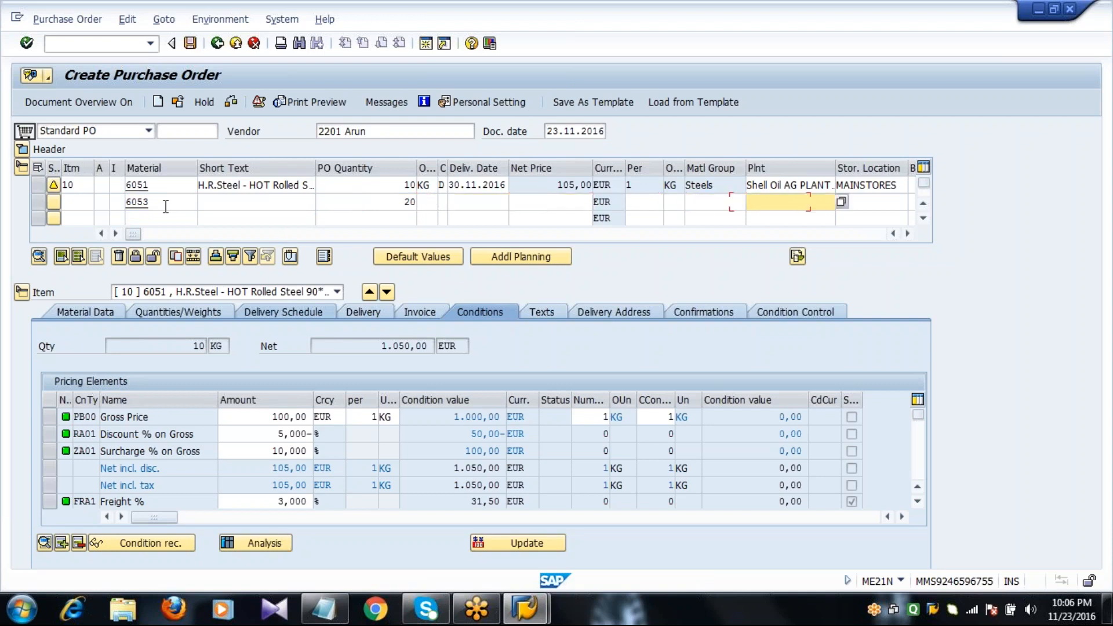
pyautogui.write('2011')
pyautogui.press('Tab')
pyautogui.write('0001')
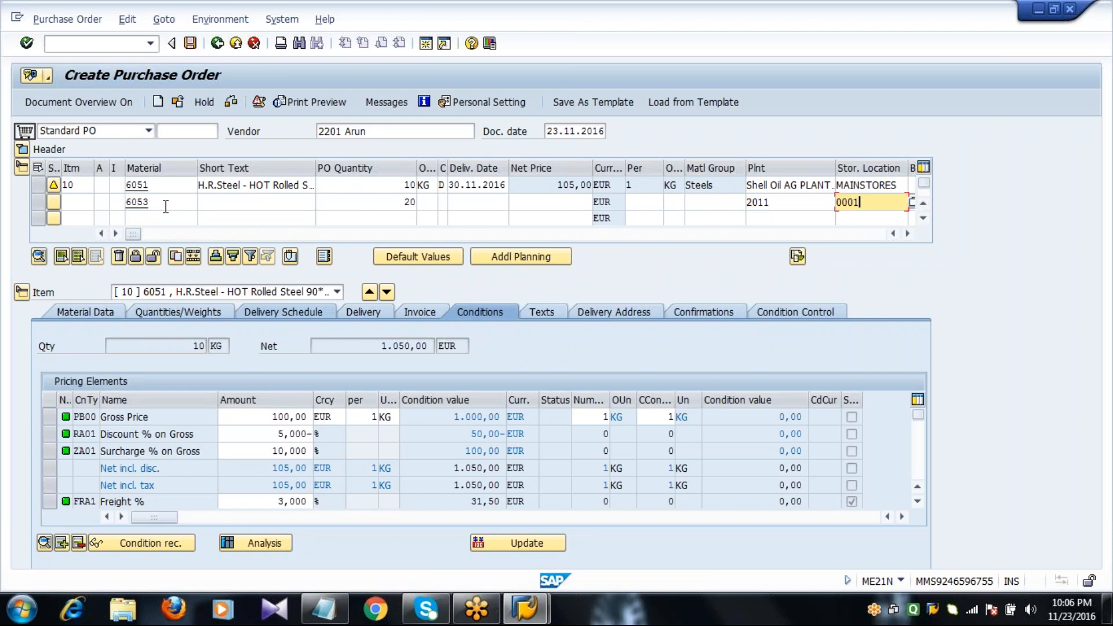
pyautogui.press('Return')
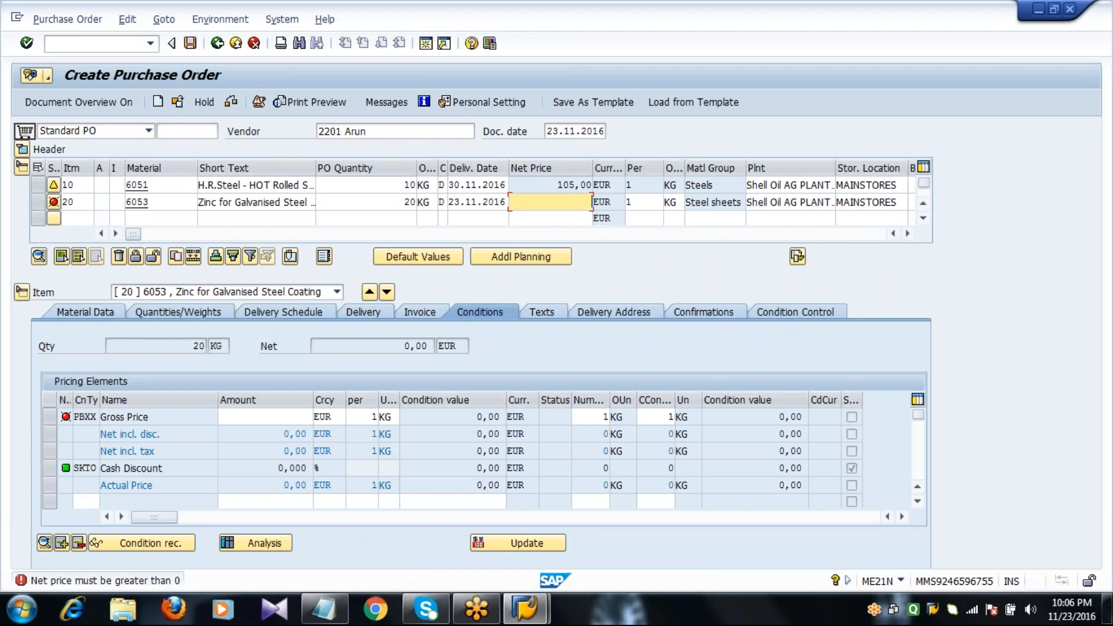
# Step: Set the net price of the material 6053 item to 95 EUR
pyautogui.click(166, 203)
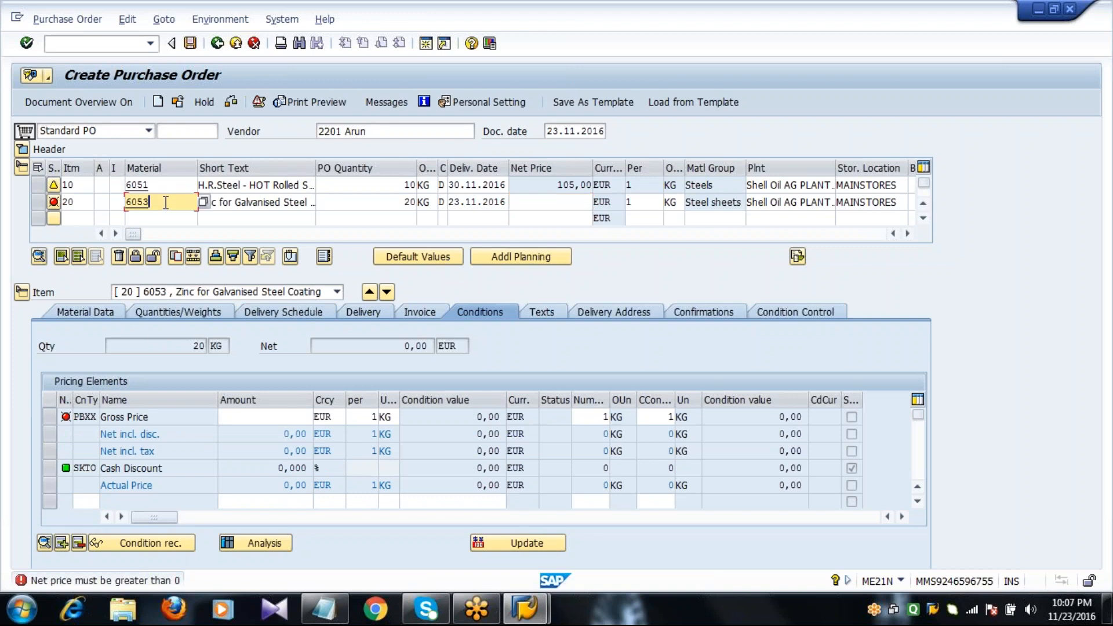
pyautogui.click(548, 203)
pyautogui.write('95')
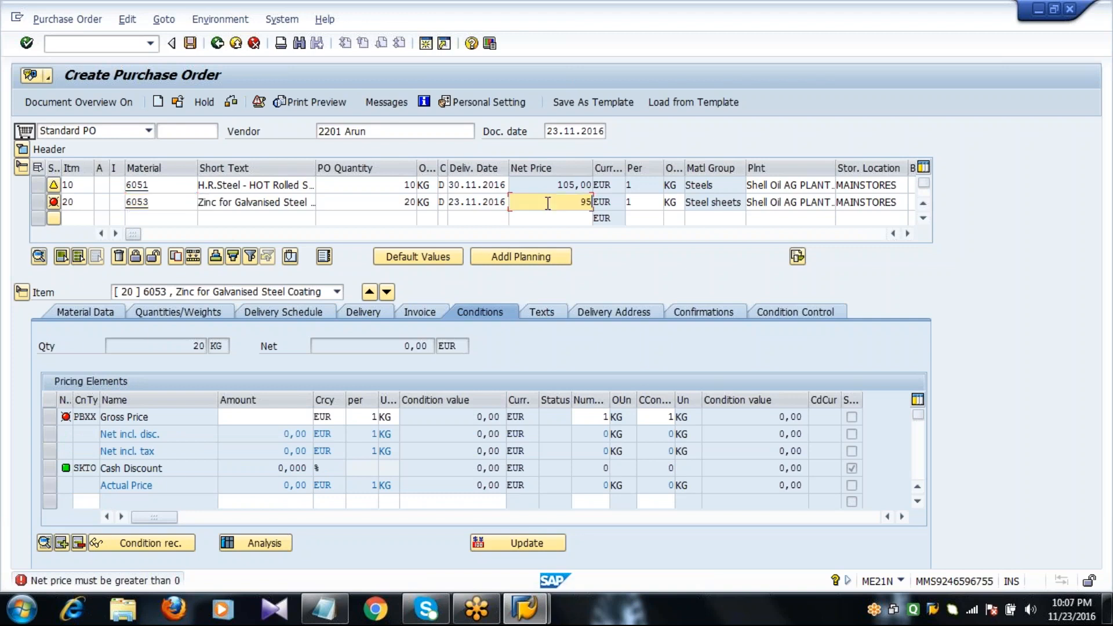
pyautogui.press('Return')
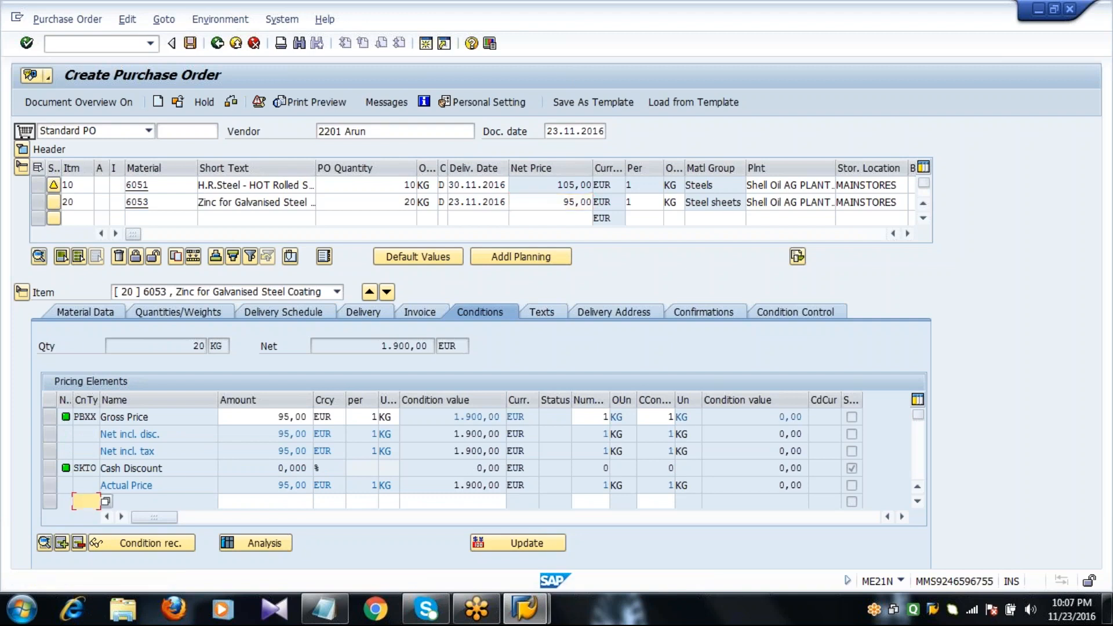
pyautogui.click(565, 202)
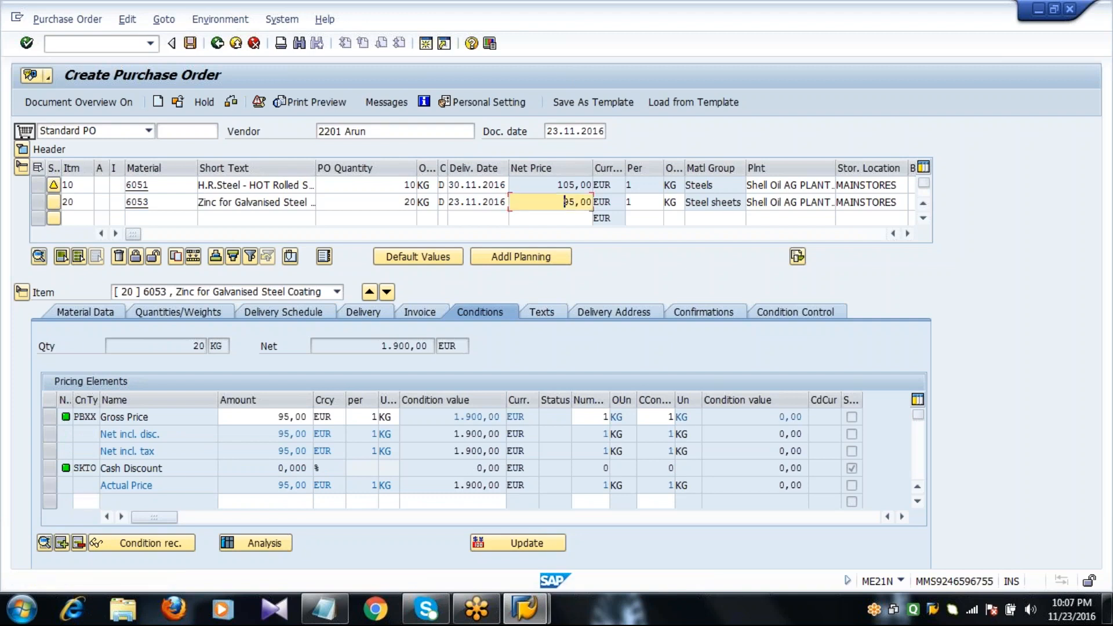
# Step: Examine the header-level pricing conditions, highlighting the net value of the whole purchase order
pyautogui.click(22, 149)
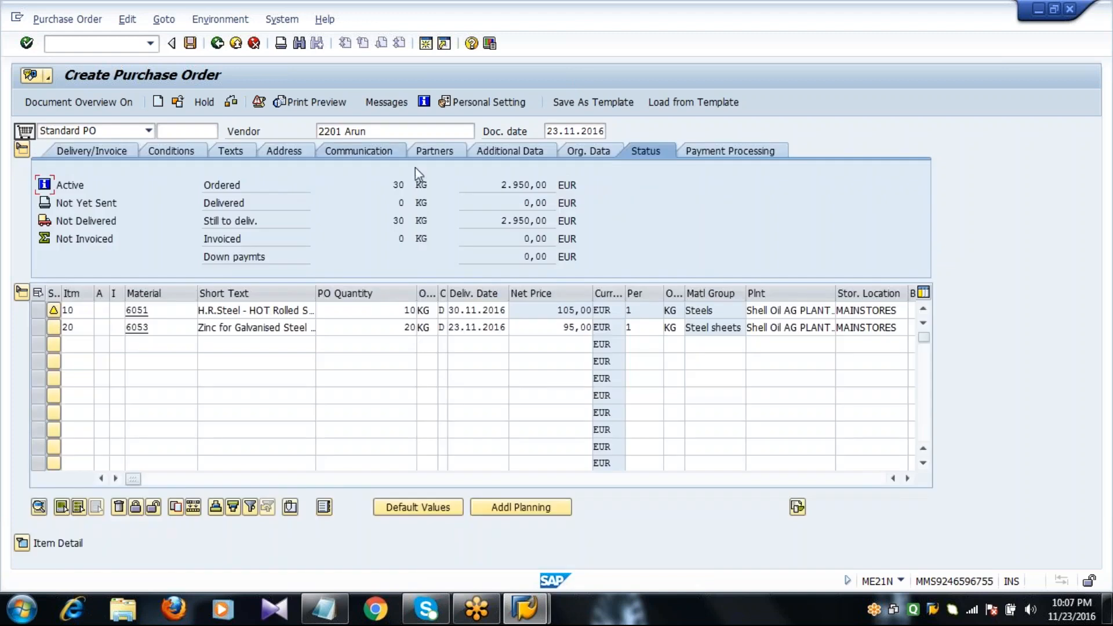
pyautogui.click(195, 150)
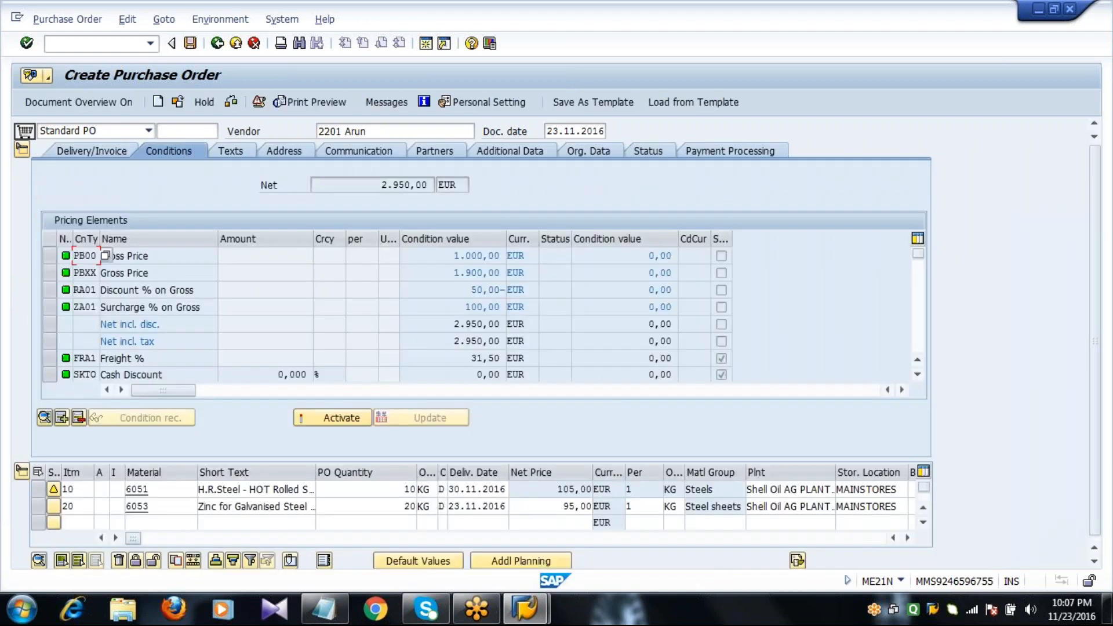
pyautogui.click(377, 186)
pyautogui.moveTo(377, 186); pyautogui.dragTo(500, 193)
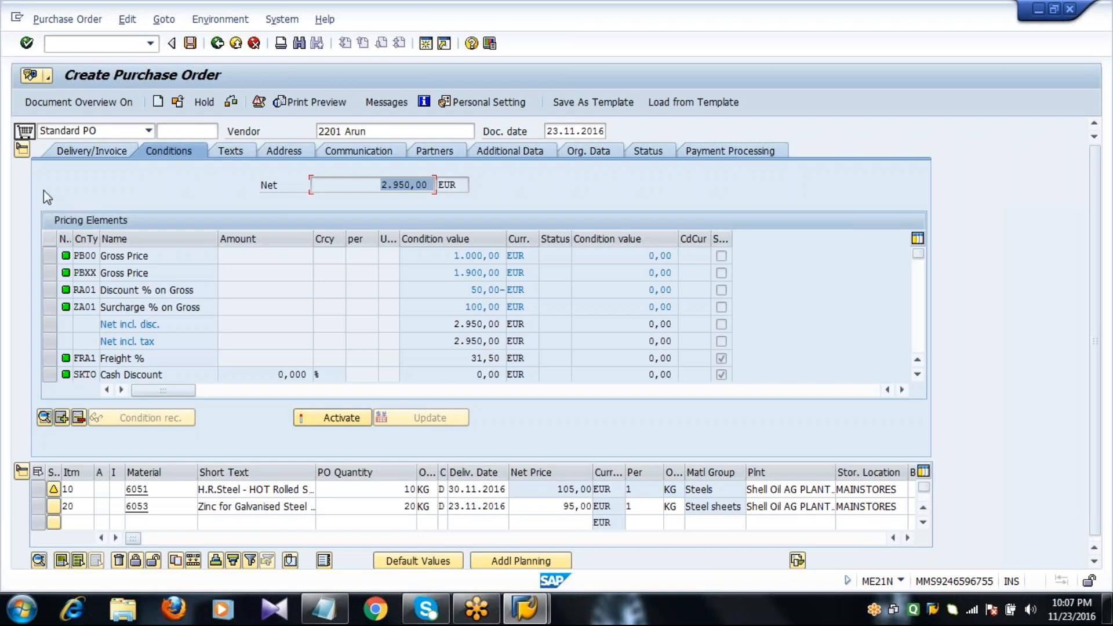
# Step: Collapse the header and item overview, then compare the net values in the item details for items 20 and 10
pyautogui.click(23, 149)
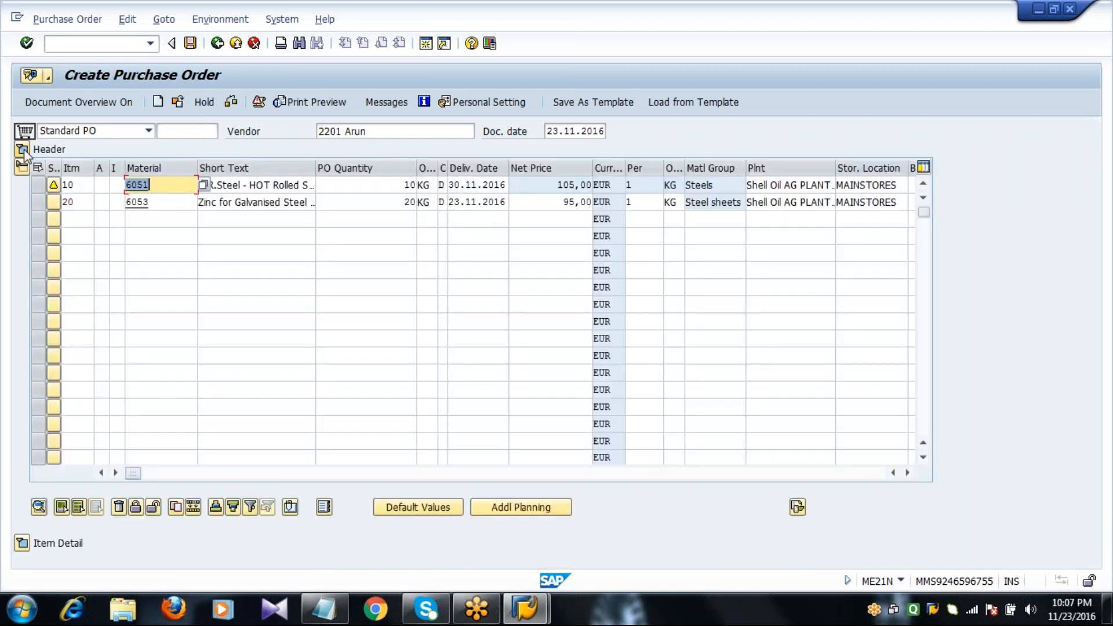
pyautogui.click(21, 167)
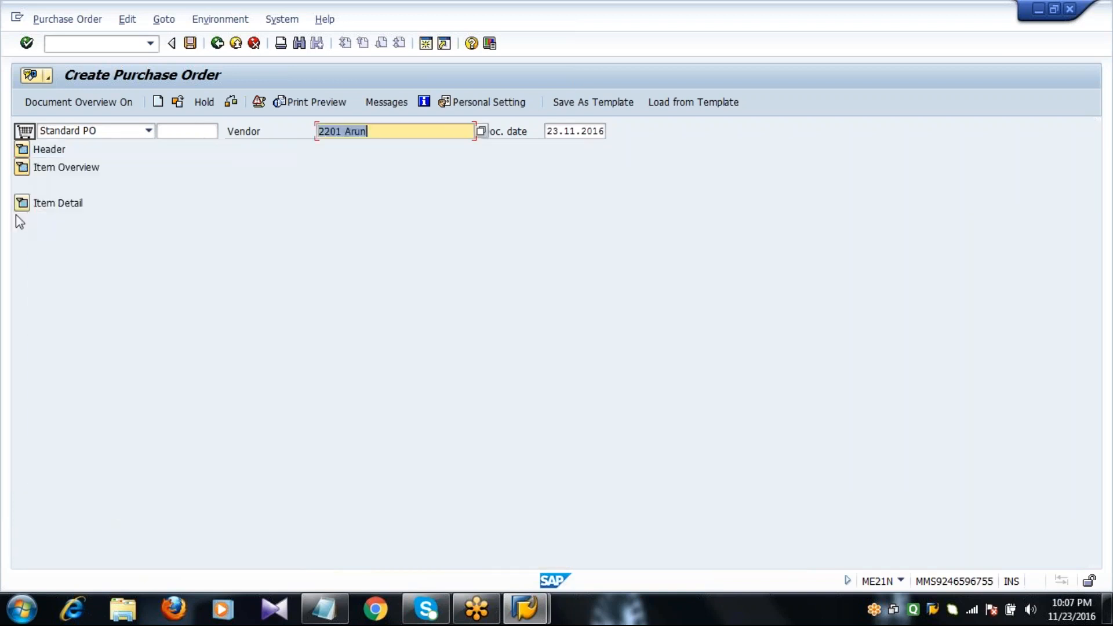
pyautogui.click(22, 203)
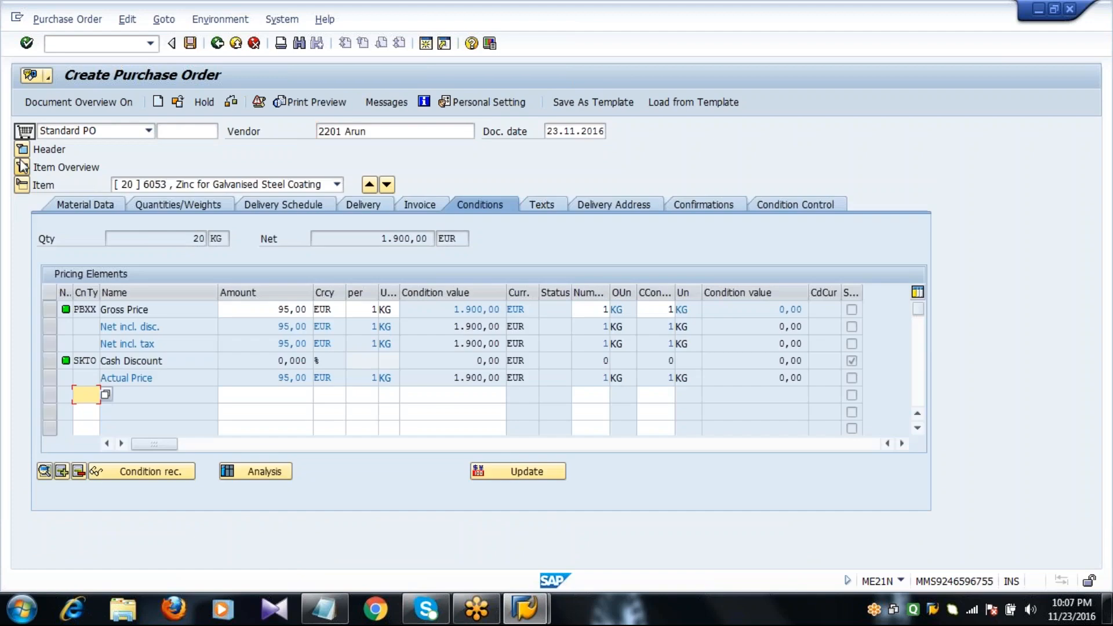
pyautogui.click(382, 238)
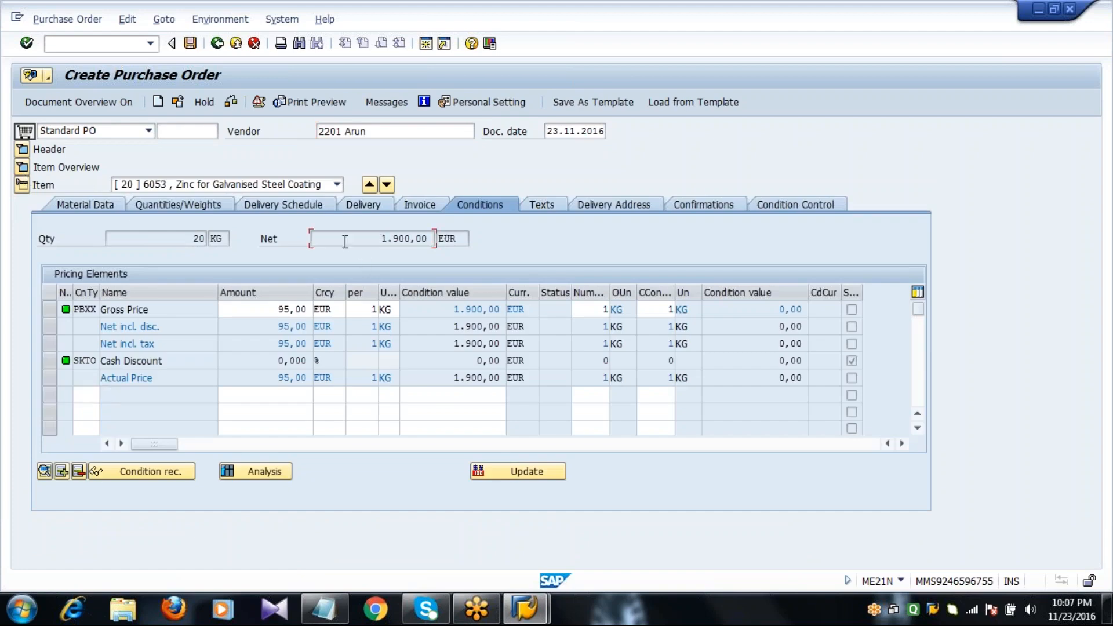
pyautogui.moveTo(371, 237); pyautogui.dragTo(455, 239)
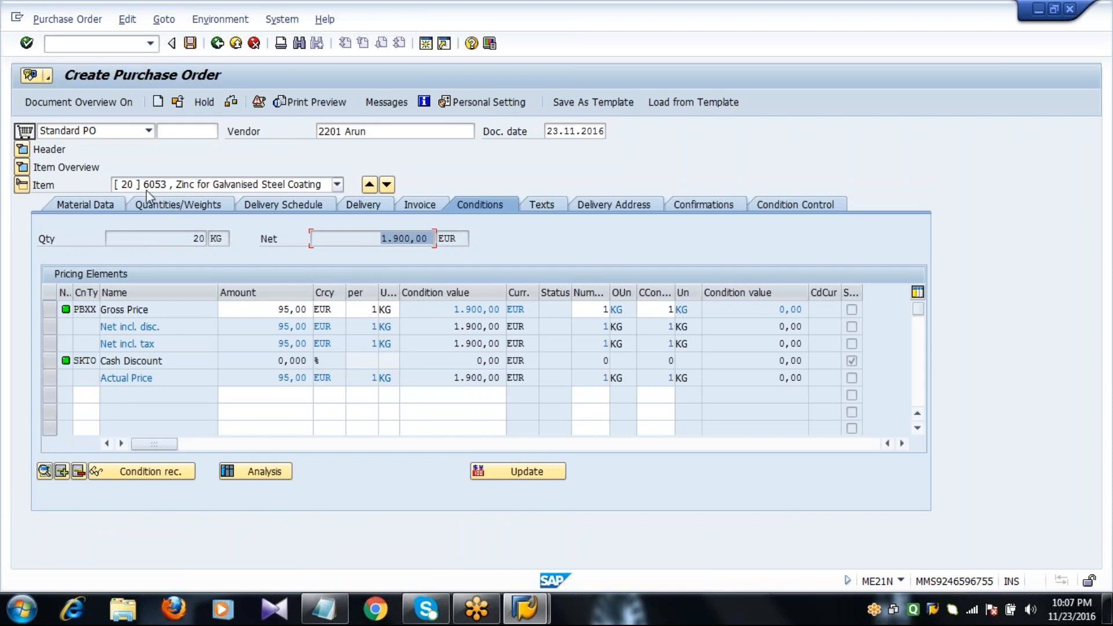
pyautogui.click(190, 190)
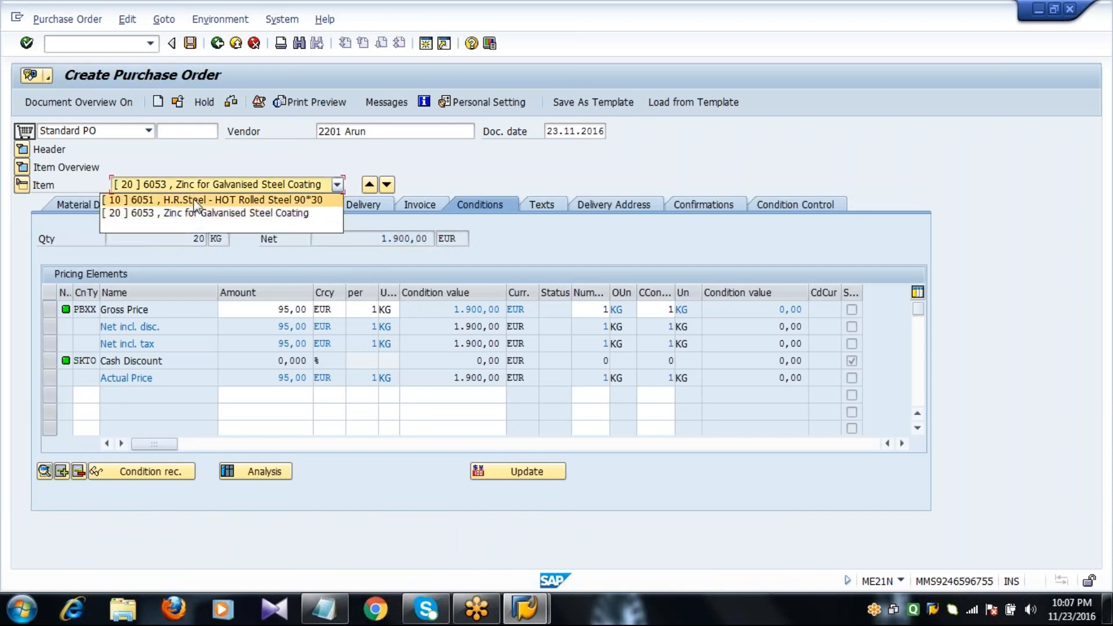
pyautogui.click(195, 201)
pyautogui.moveTo(372, 237); pyautogui.dragTo(476, 250)
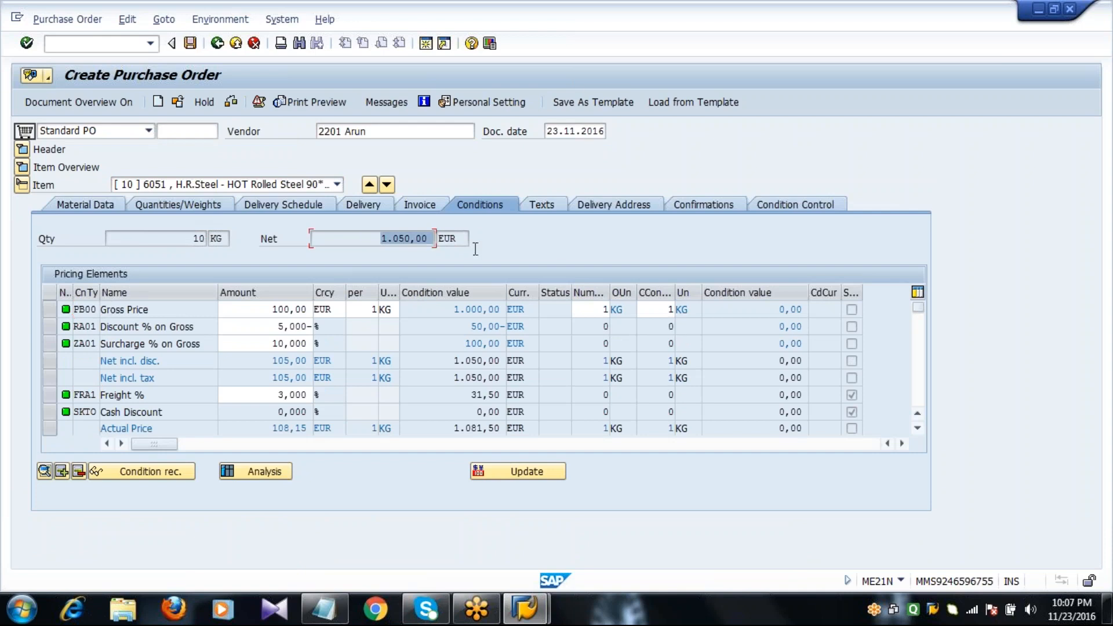
# Step: Alternate between the details of items 20 and 10 to compare their gross price and other pricing elements
pyautogui.click(240, 183)
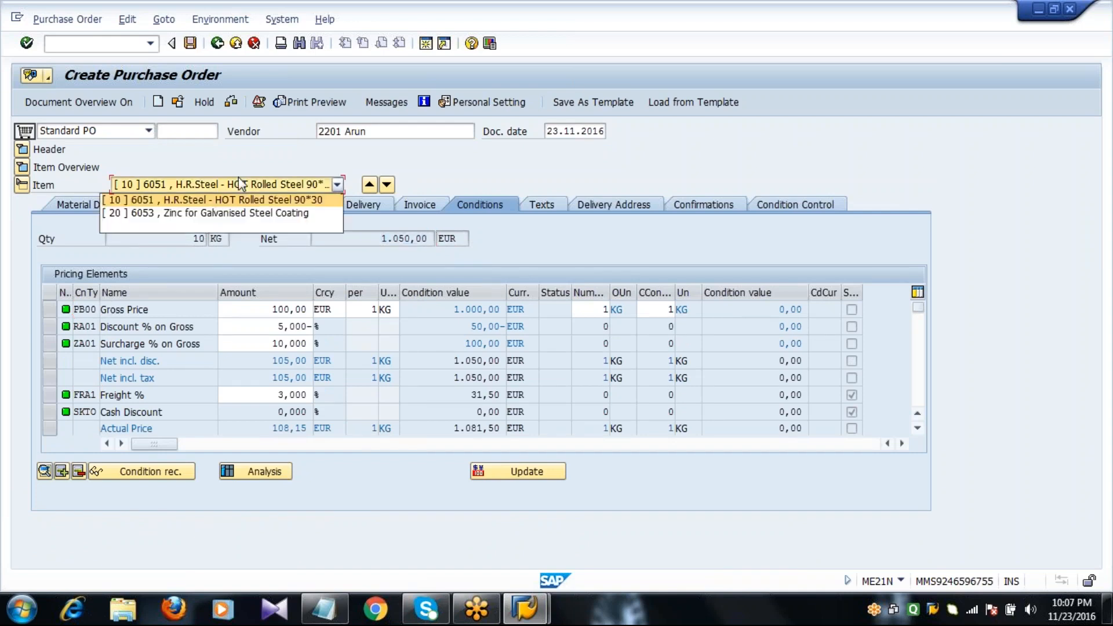
pyautogui.click(203, 213)
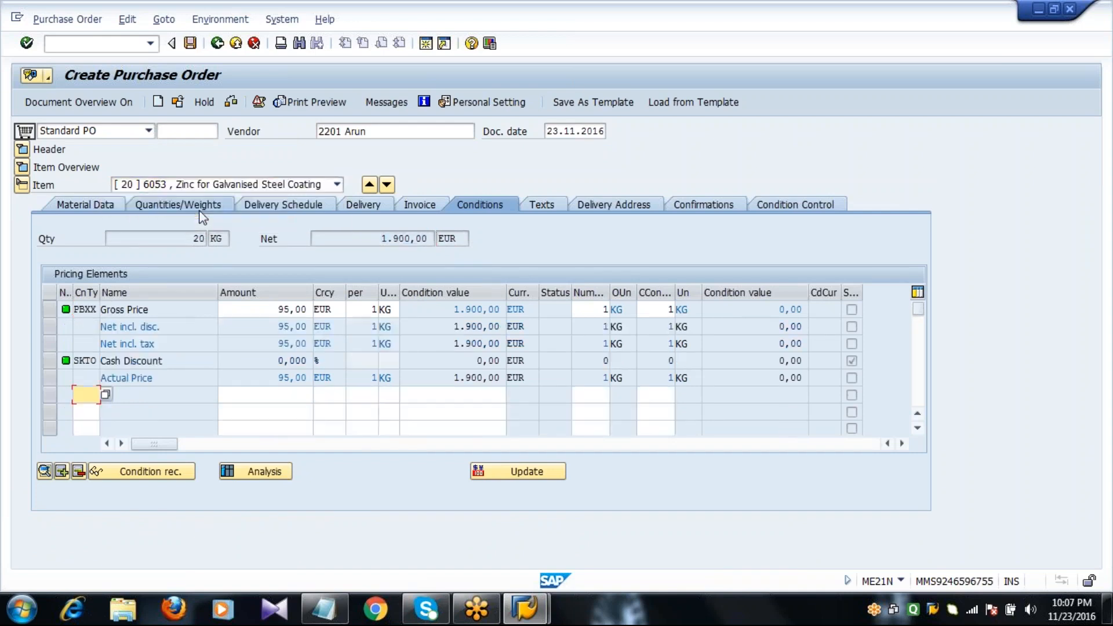
pyautogui.click(195, 184)
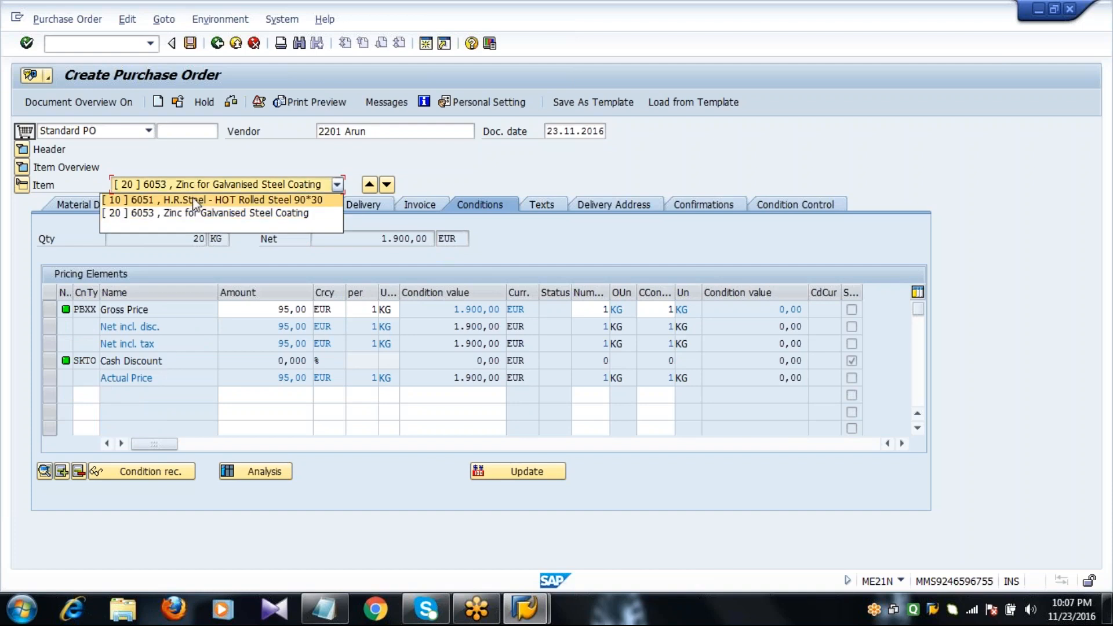
pyautogui.click(192, 200)
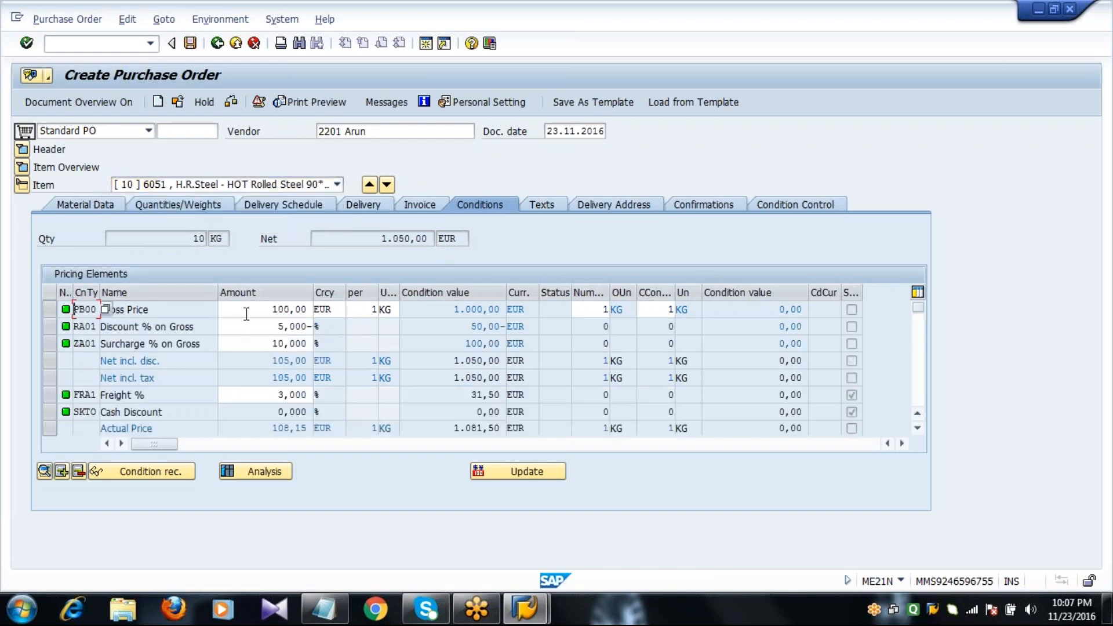
pyautogui.click(247, 313)
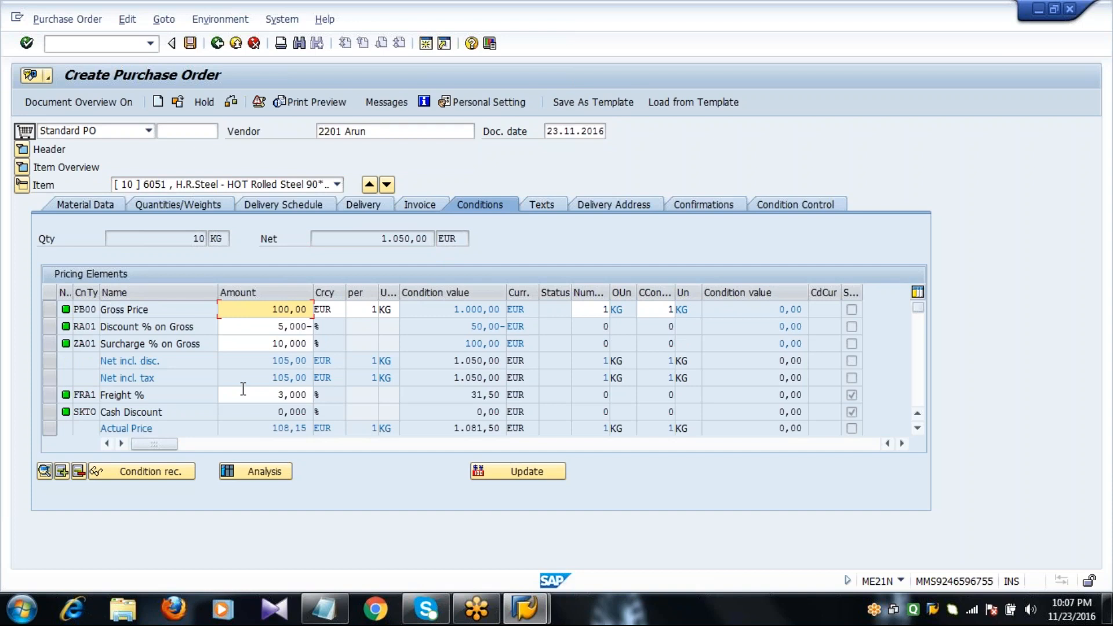
# Step: Add discount condition RA01 with an amount of 7 to item 20's pricing elements
pyautogui.click(244, 187)
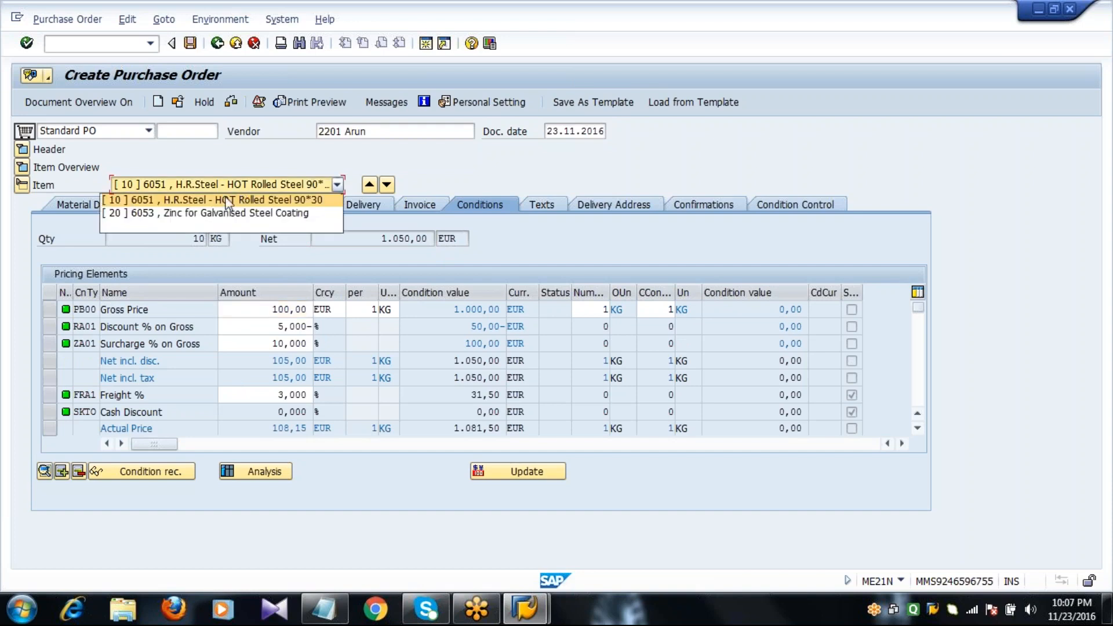
pyautogui.click(222, 216)
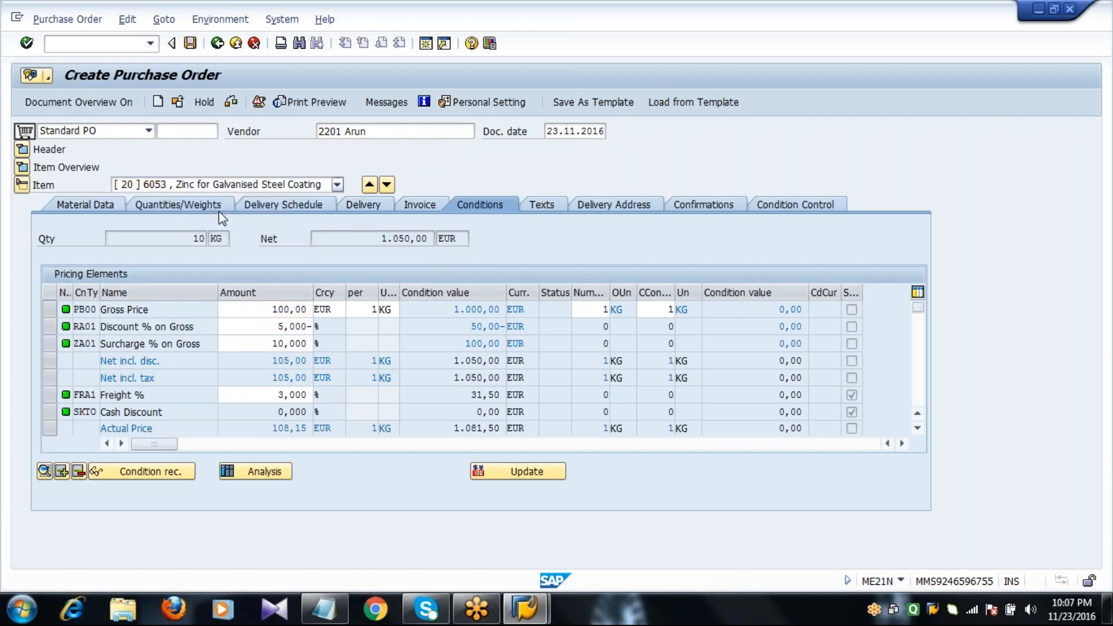
pyautogui.click(257, 312)
pyautogui.click(86, 395)
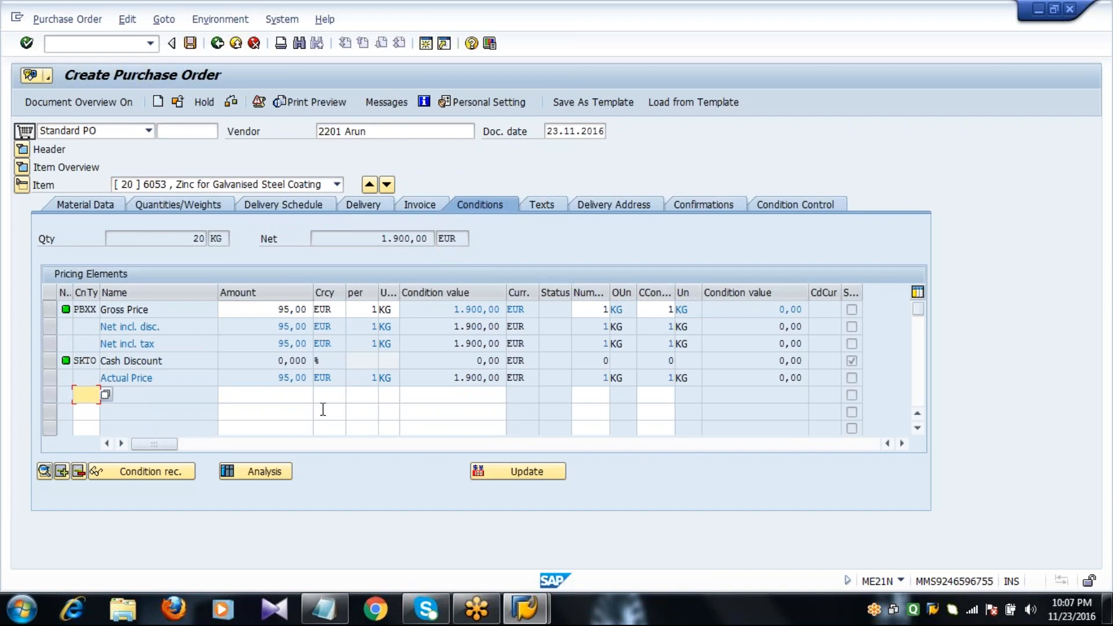
pyautogui.write('RA01')
pyautogui.press('Tab')
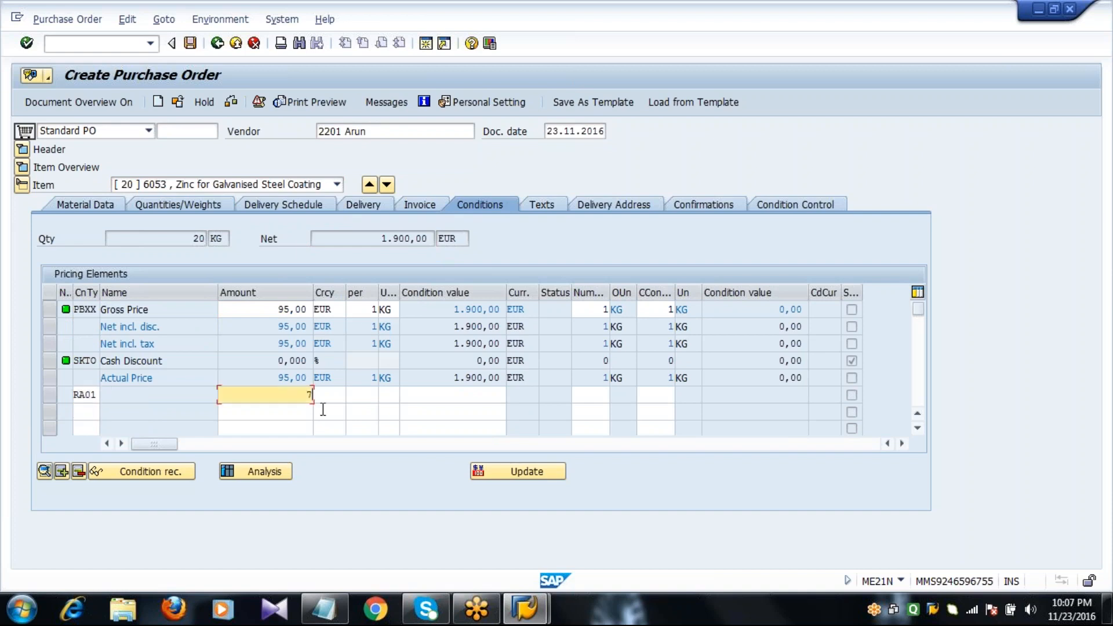
# Step: Add surcharge condition ZA01 with an amount of 5 to item 20's pricing elements
pyautogui.click(90, 411)
pyautogui.write('ZA01')
pyautogui.press('Tab')
pyautogui.write('5')
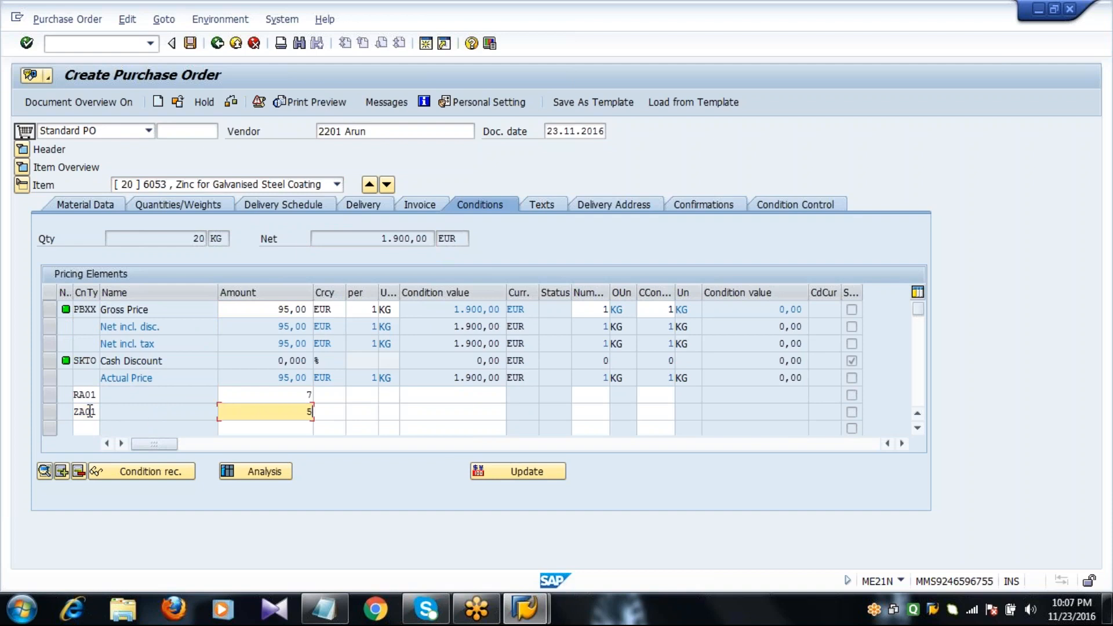
# Step: Add freight condition FRA1 with an amount of 3 to item 20 and recalculate its pricing
pyautogui.click(94, 429)
pyautogui.write('FRA1')
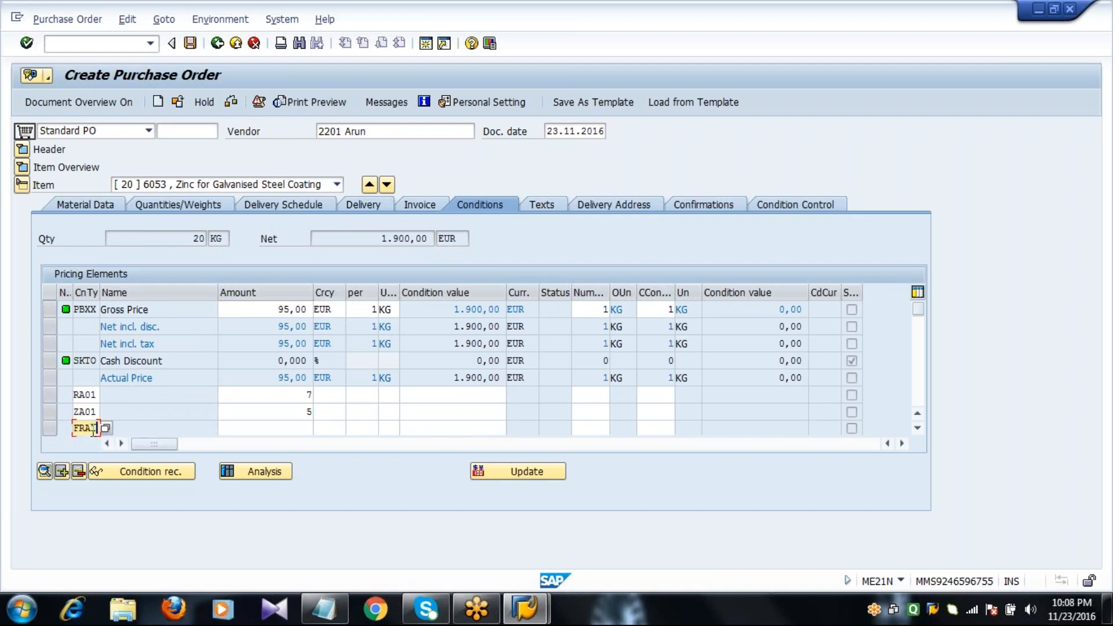
pyautogui.press('Tab')
pyautogui.write('3')
pyautogui.press('Return')
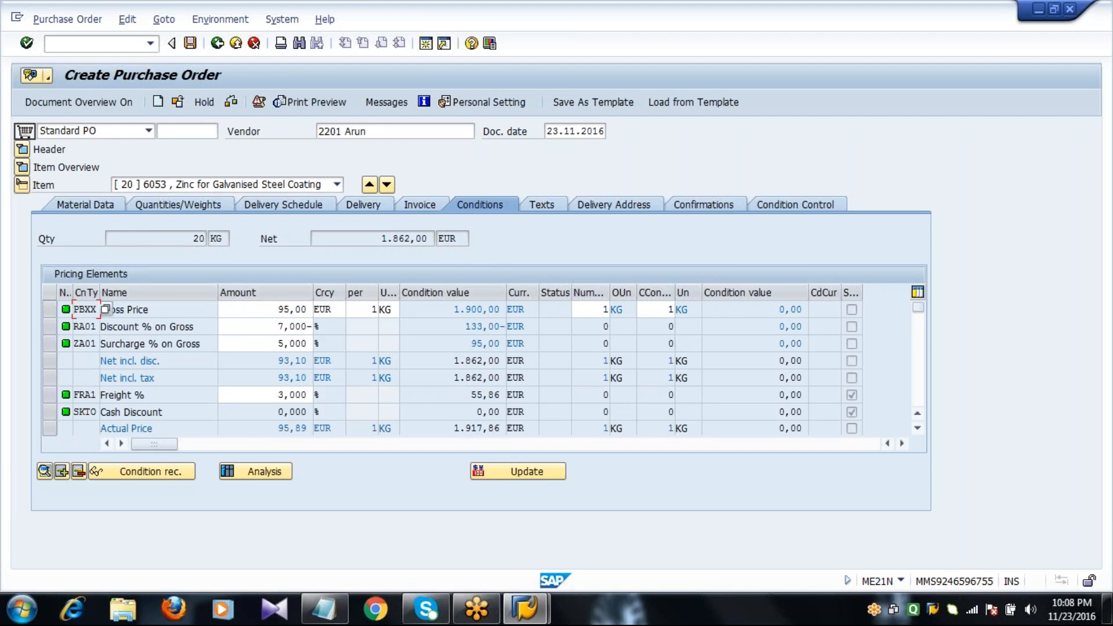
# Step: Review the order header's pricing conditions and its ordered and still-to-deliver status, and return to the item 20 details
pyautogui.click(22, 149)
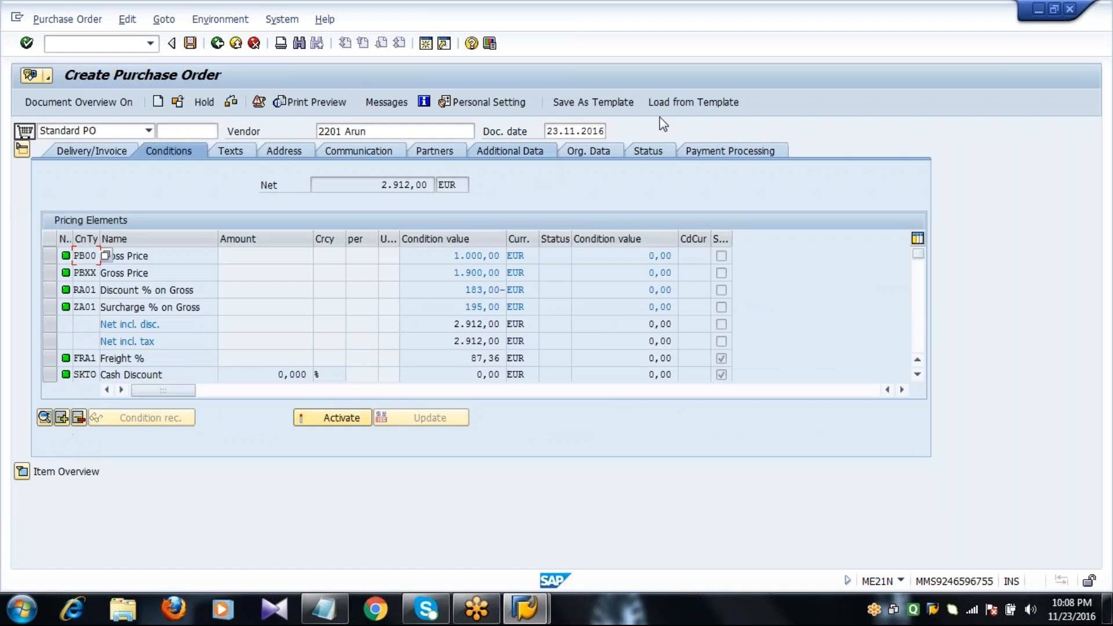
pyautogui.click(644, 151)
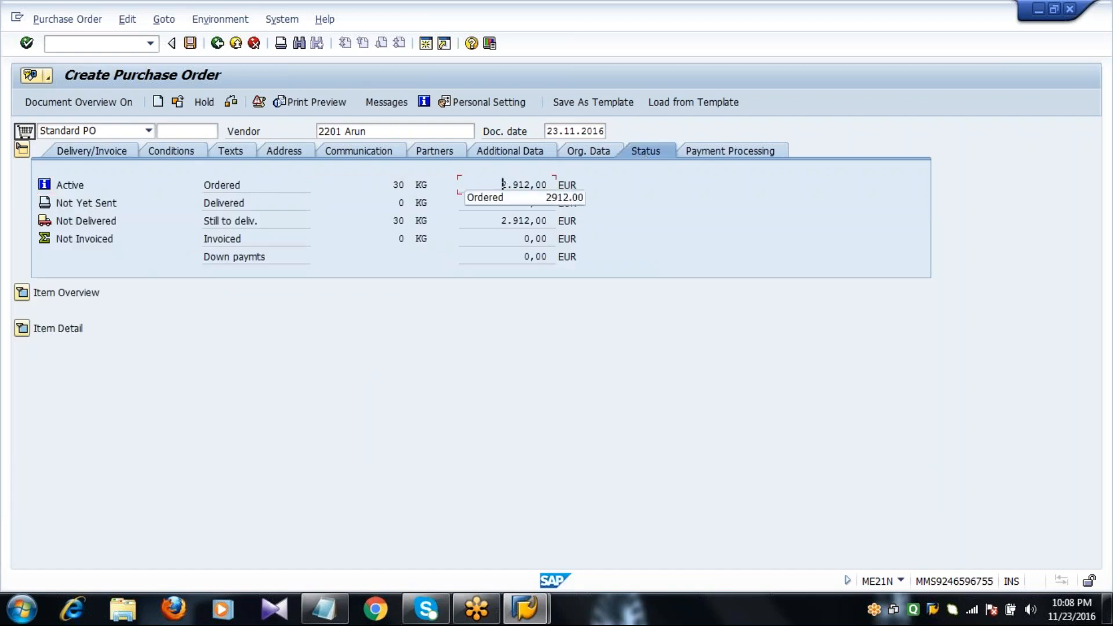
pyautogui.moveTo(500, 221)
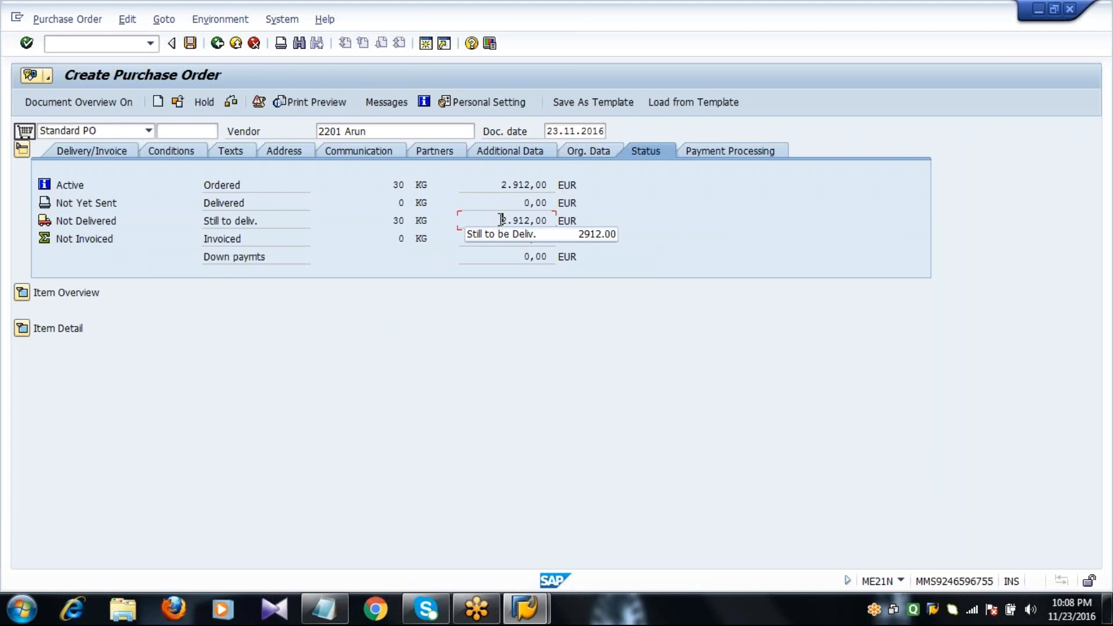
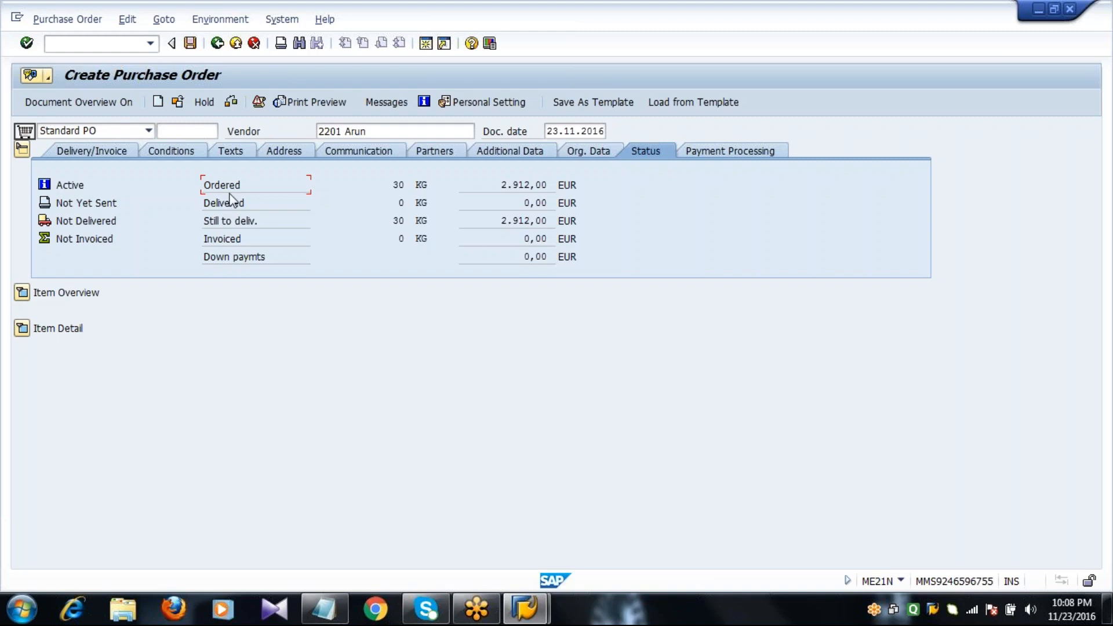
pyautogui.click(243, 225)
pyautogui.click(23, 328)
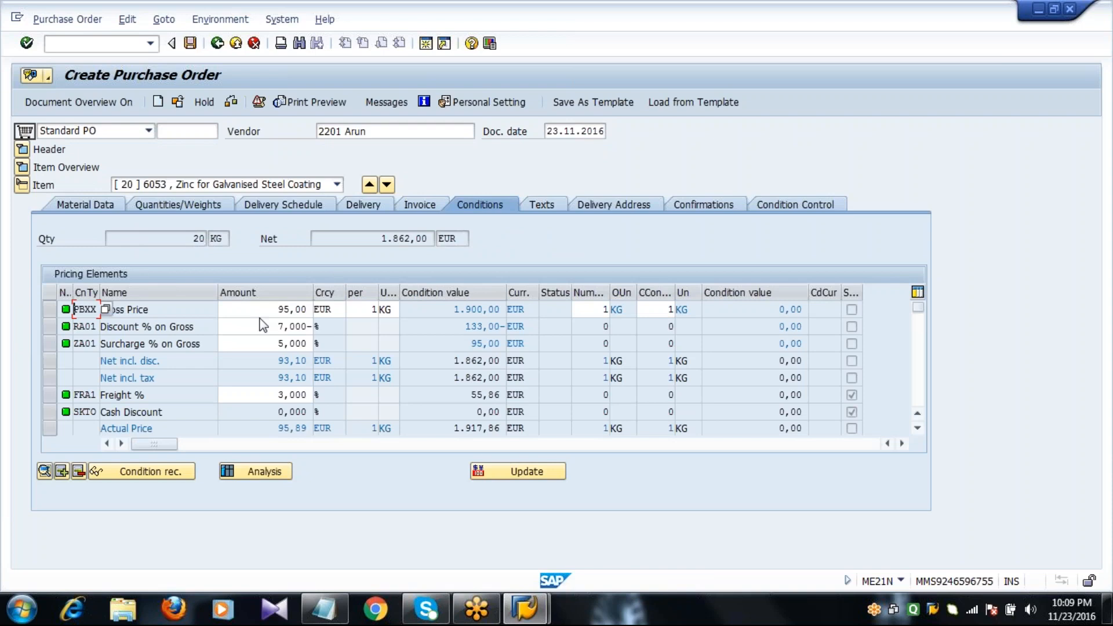
# Step: Check and save the standard purchase order, and view the details of its creation message
pyautogui.click(278, 309)
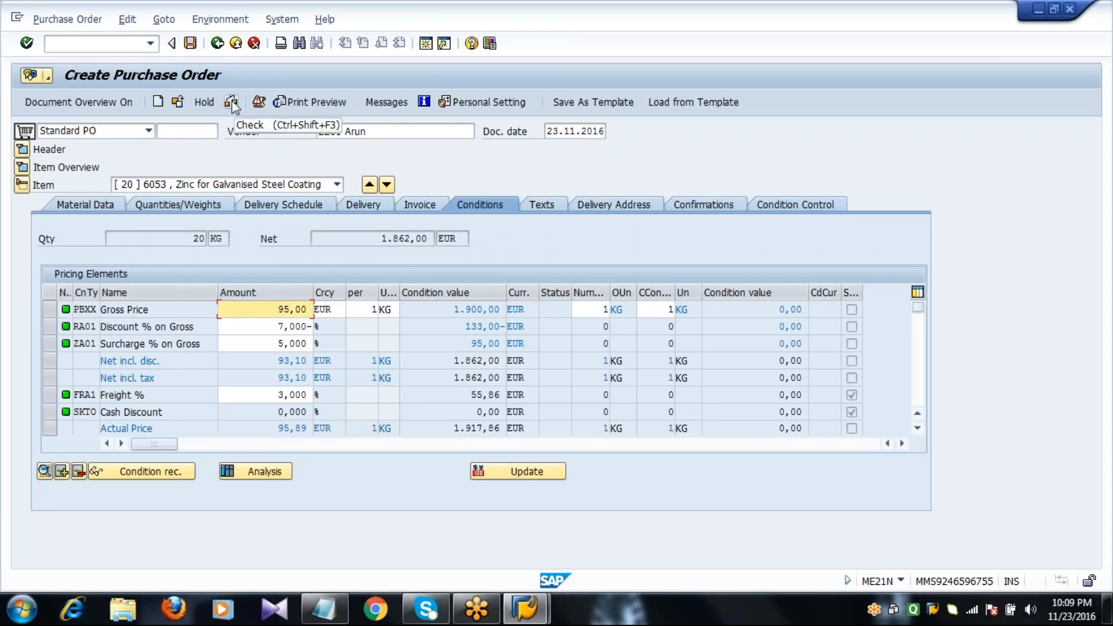
pyautogui.click(233, 102)
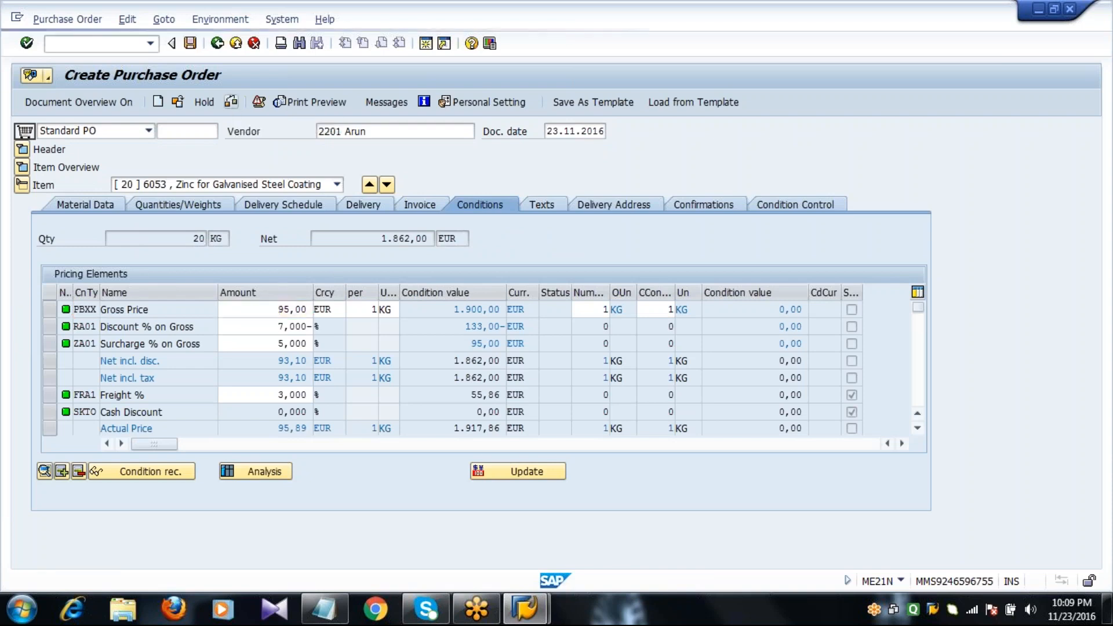
pyautogui.click(90, 133)
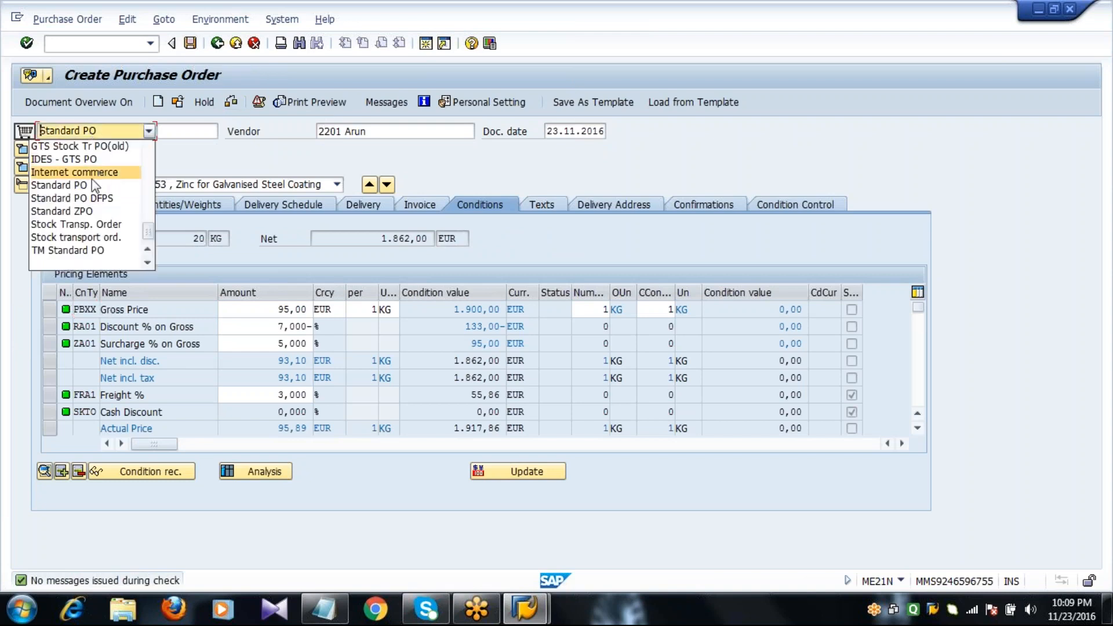
pyautogui.click(93, 185)
pyautogui.click(184, 132)
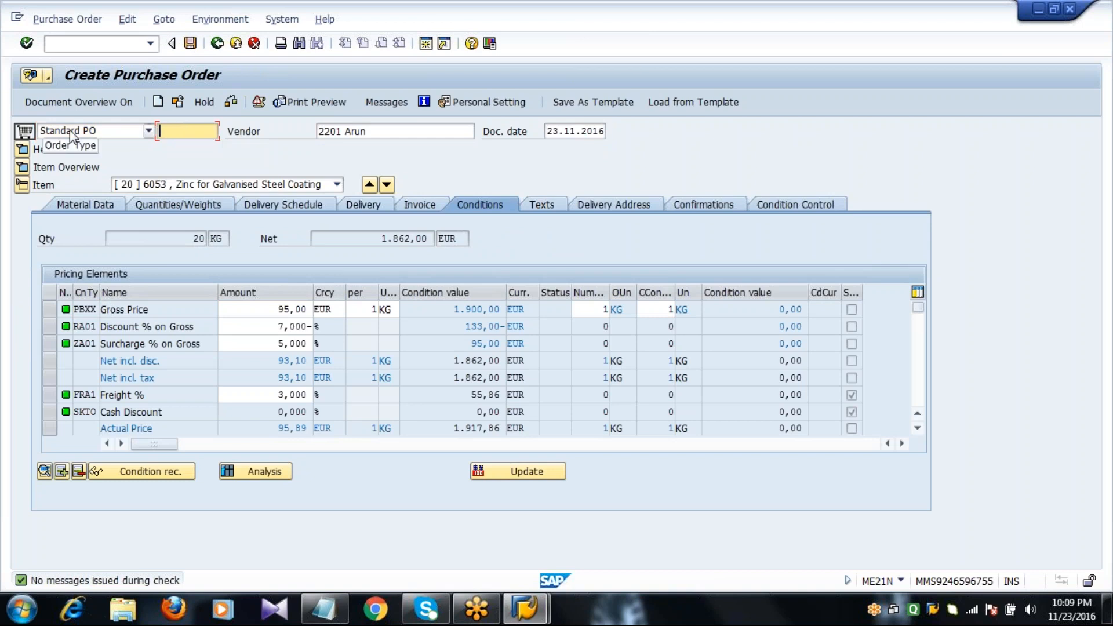
pyautogui.click(189, 44)
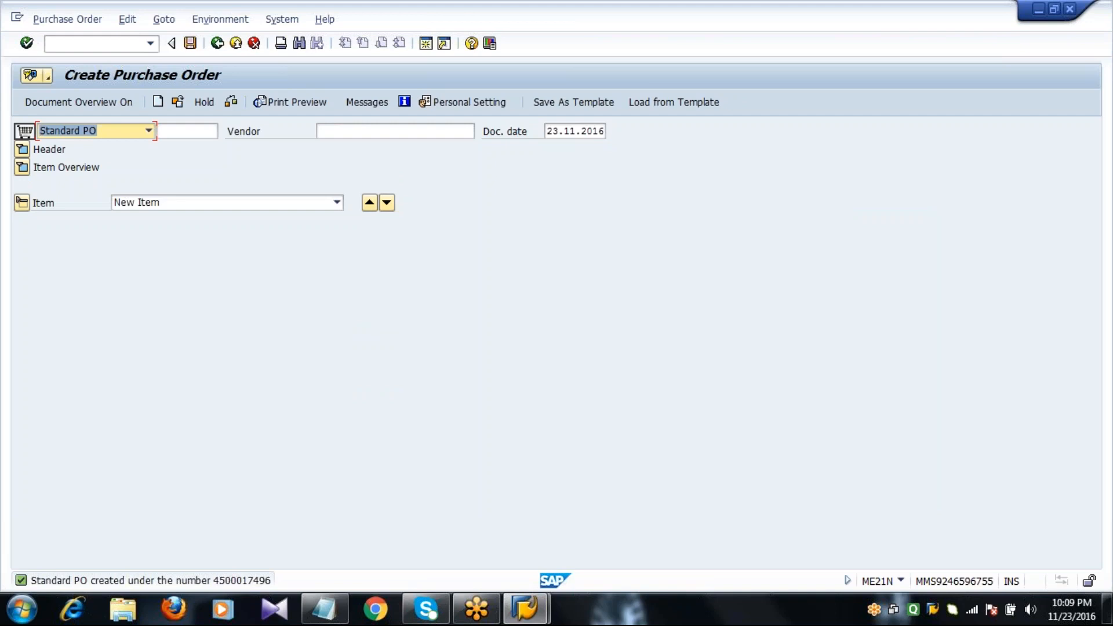
pyautogui.doubleClick(226, 581)
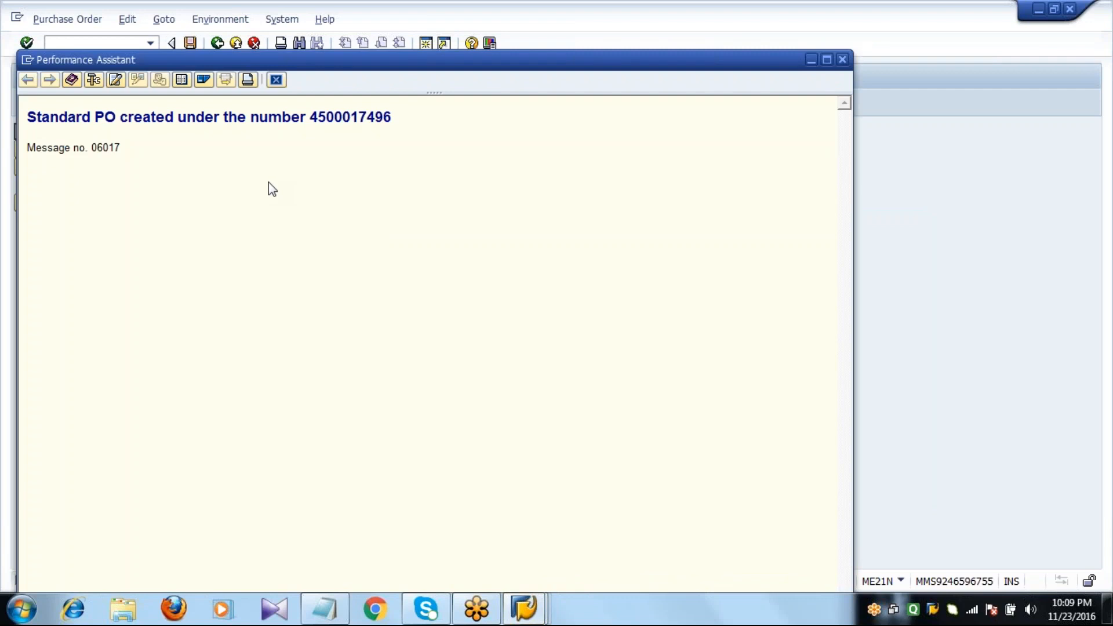
pyautogui.click(275, 80)
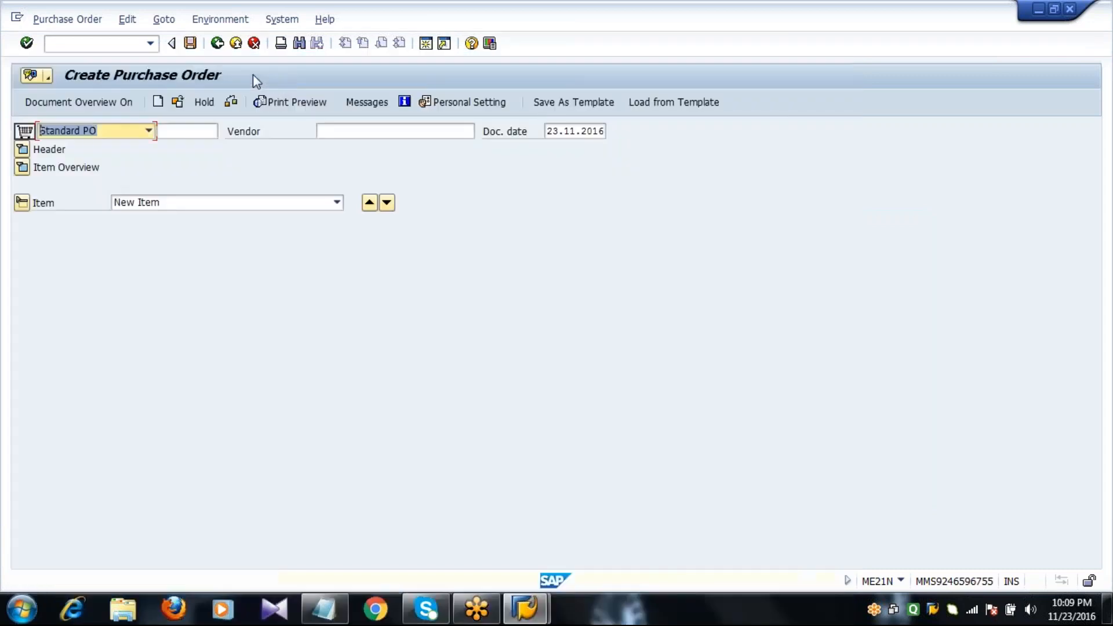
# Step: Restart transaction ME21N and display the document overview, header and item overview of the new purchase order
pyautogui.click(217, 43)
pyautogui.click(137, 43)
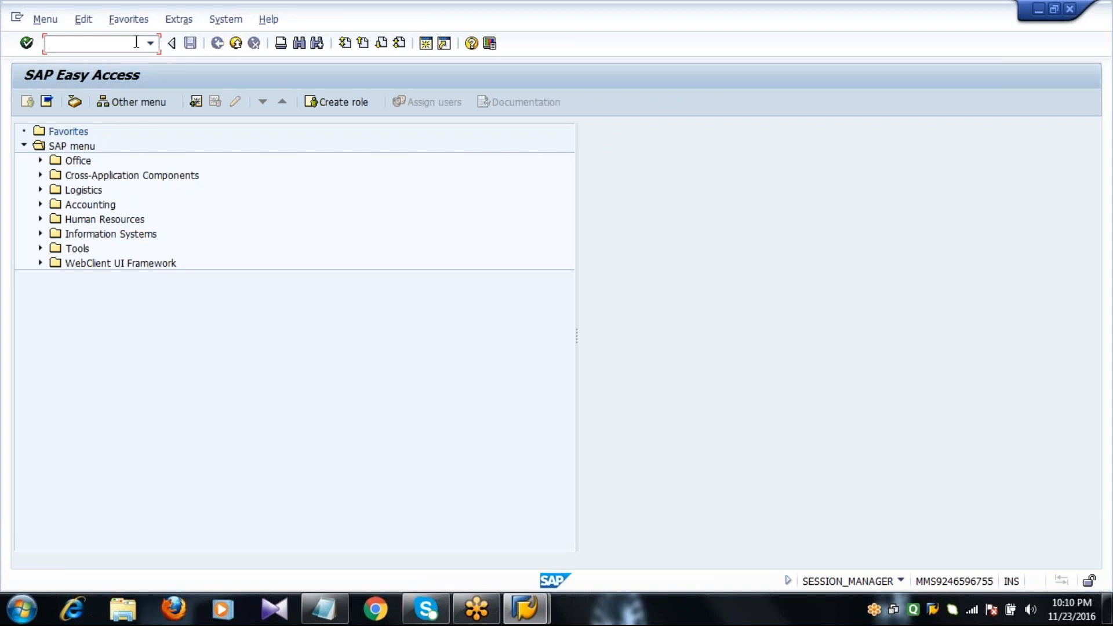
pyautogui.write('ME21N')
pyautogui.press('Return')
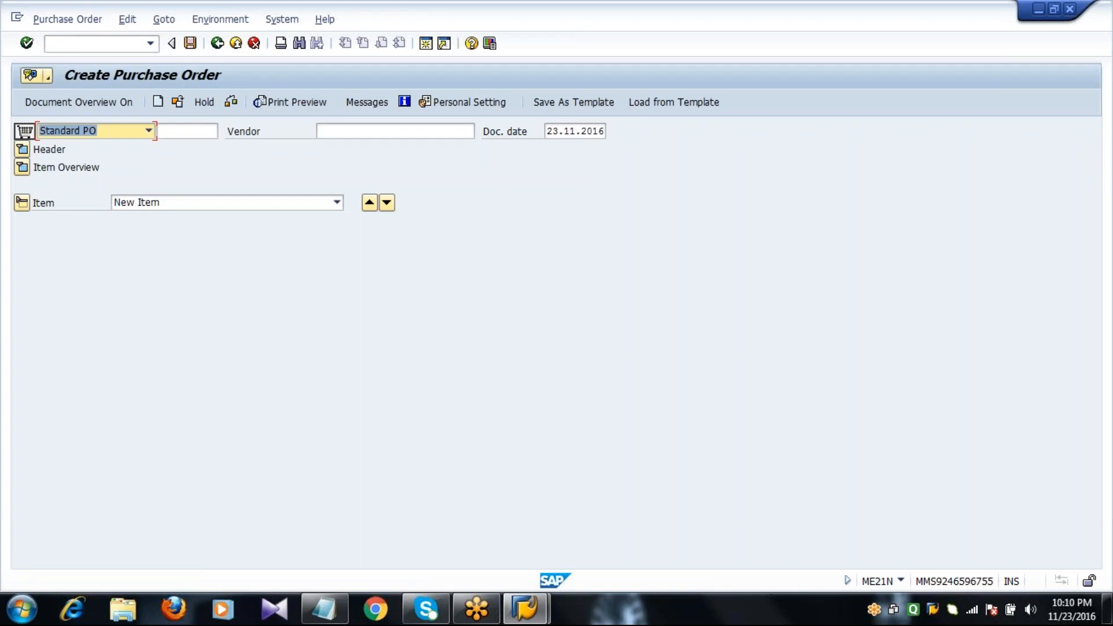
pyautogui.click(61, 104)
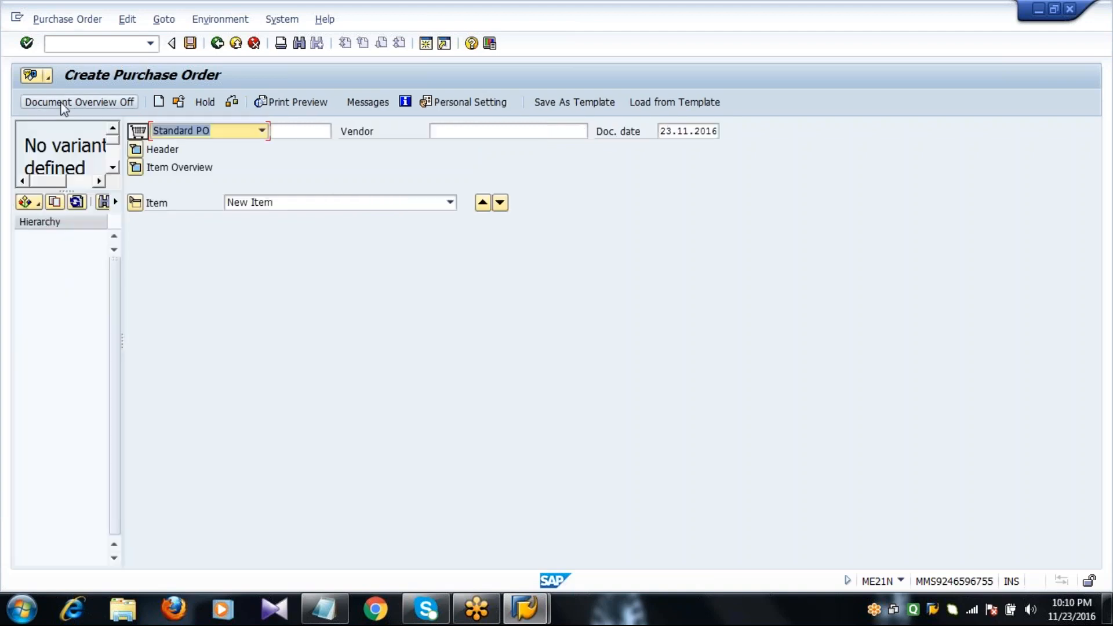
pyautogui.click(136, 150)
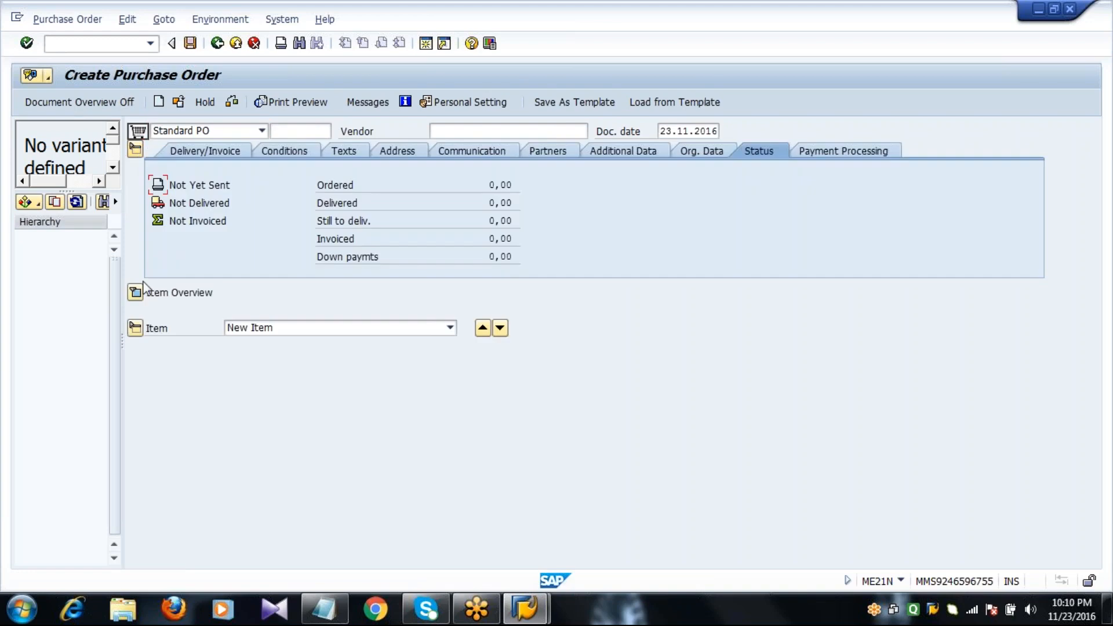
pyautogui.click(136, 294)
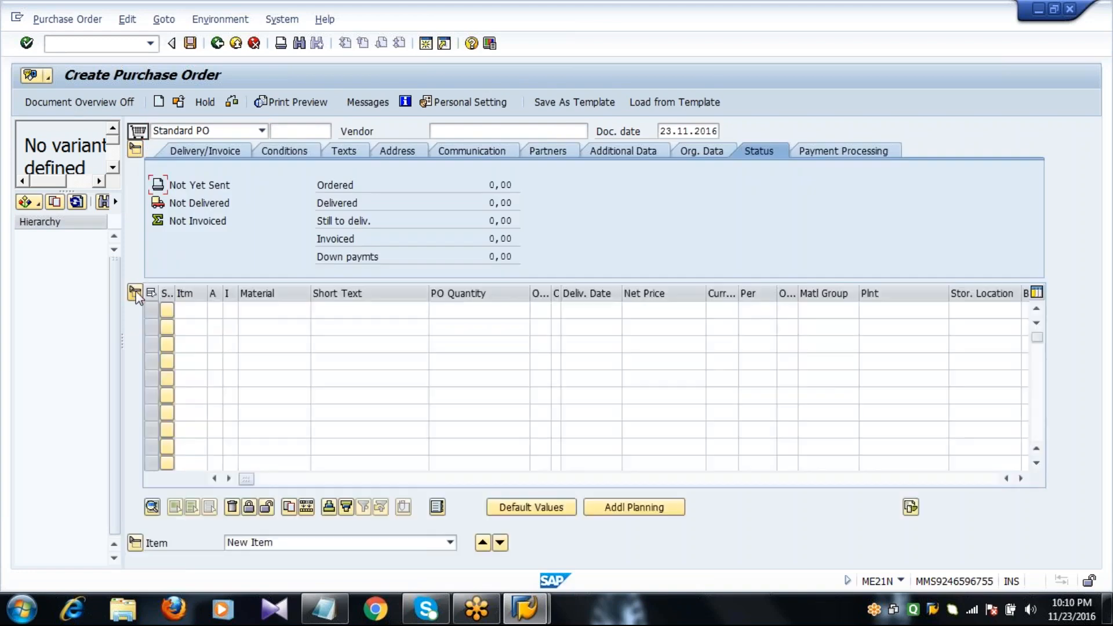
# Step: Open the purchase requisition selection for the document overview and enter material 6051
pyautogui.click(38, 204)
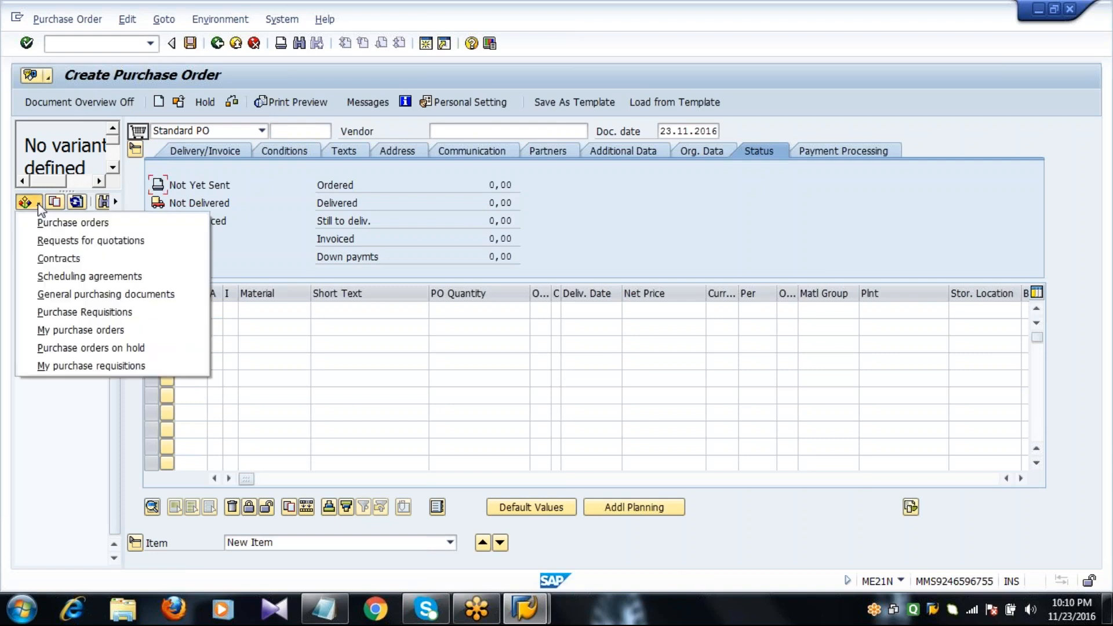
pyautogui.click(76, 313)
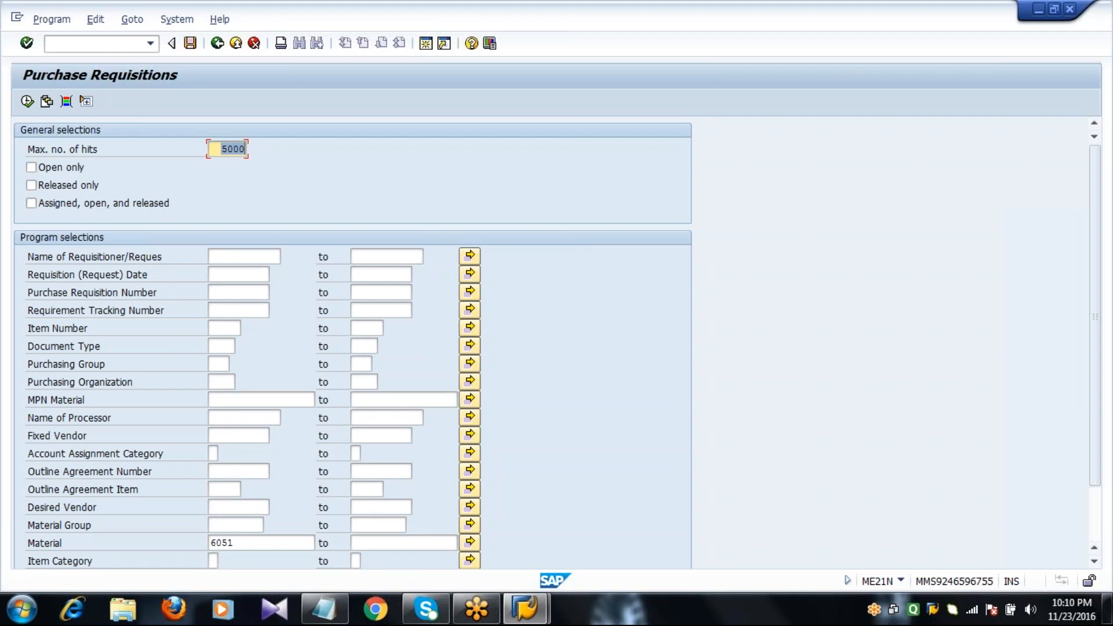
pyautogui.scroll(-2, 353, 342)
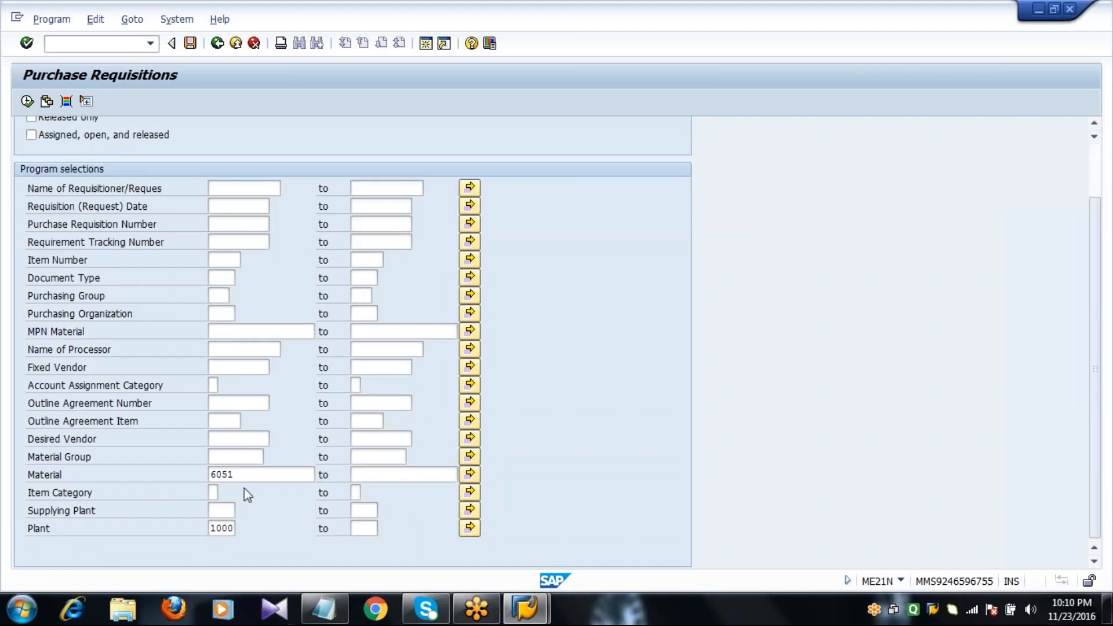
pyautogui.click(246, 475)
pyautogui.press('BackSpace')
pyautogui.press('BackSpace')
pyautogui.press('BackSpace')
pyautogui.press('BackSpace')
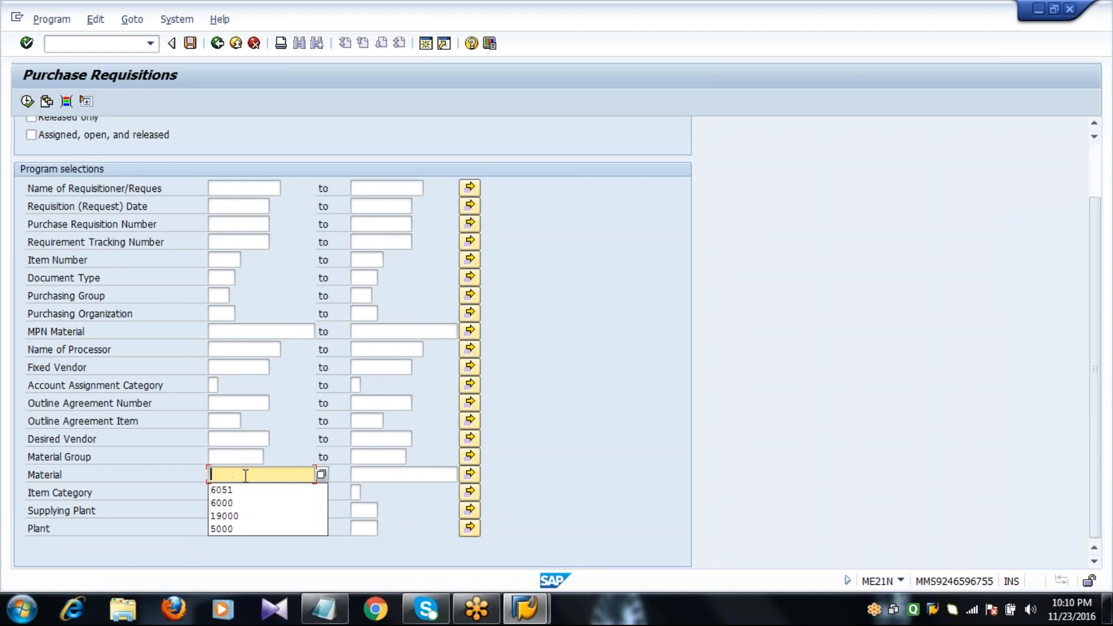
pyautogui.write('6051')
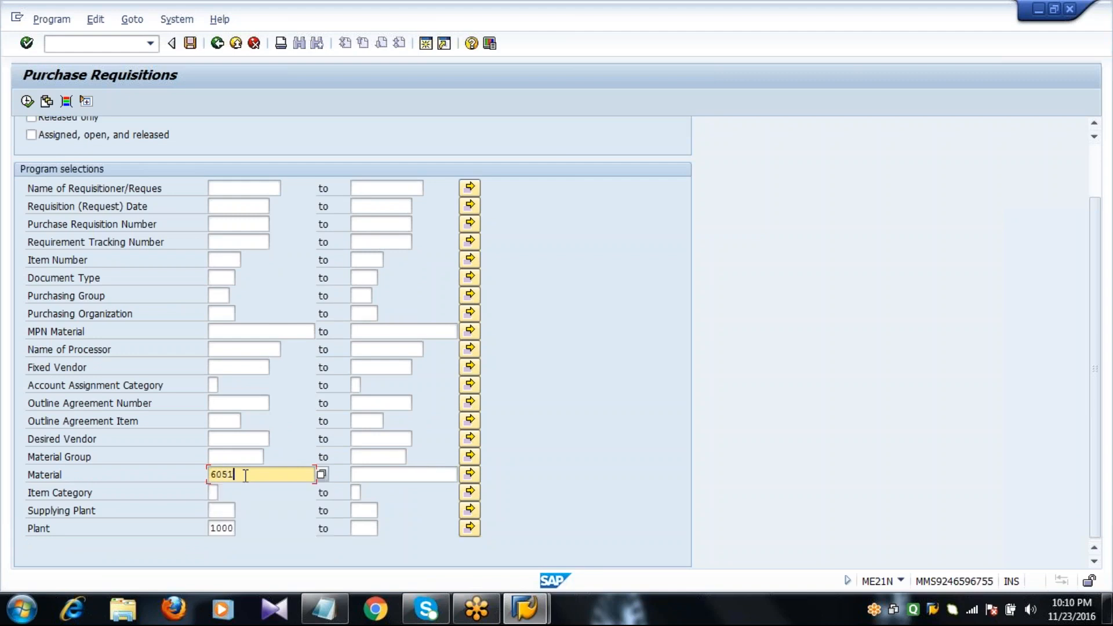
# Step: Set the plant to 2011 and run the purchase requisition selection
pyautogui.click(215, 528)
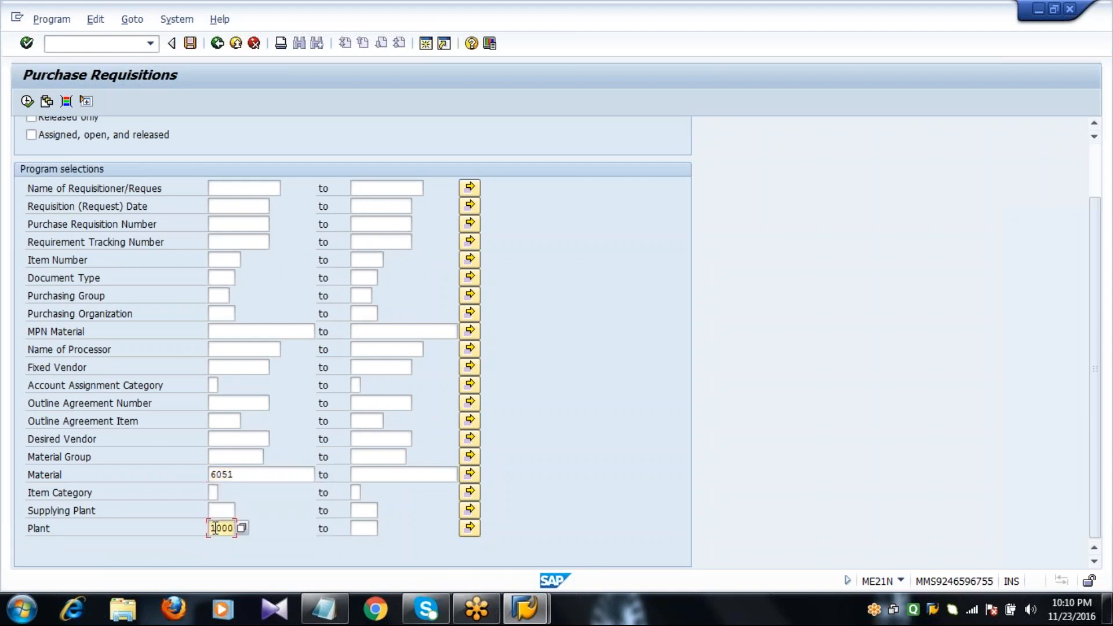
pyautogui.press('BackSpace')
pyautogui.press('BackSpace')
pyautogui.press('BackSpace')
pyautogui.press('BackSpace')
pyautogui.write('2011')
pyautogui.click(234, 475)
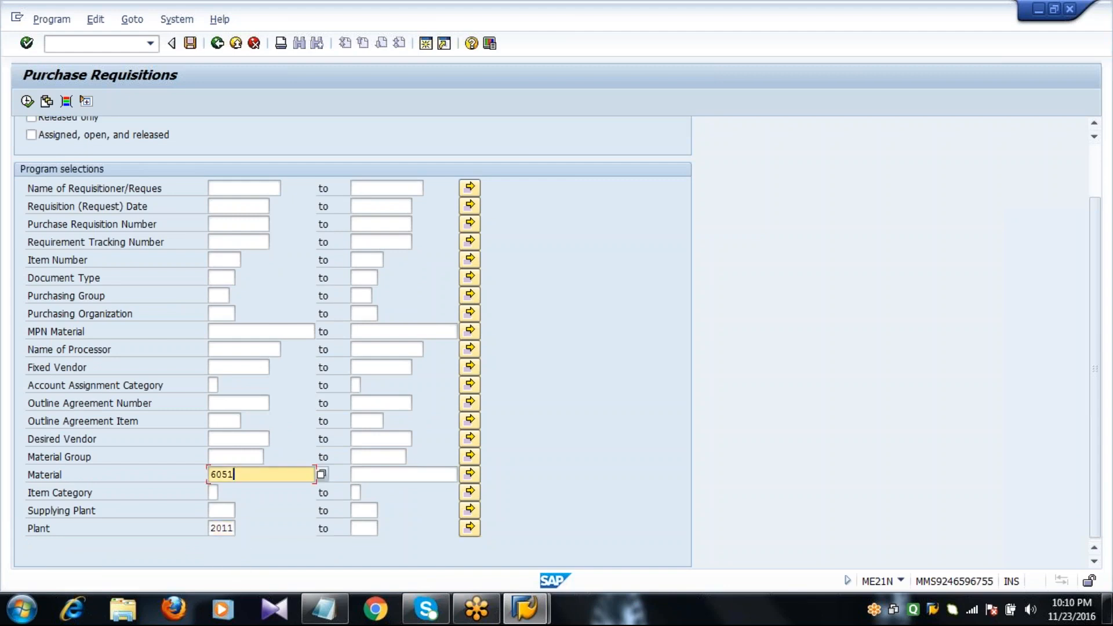
pyautogui.click(27, 101)
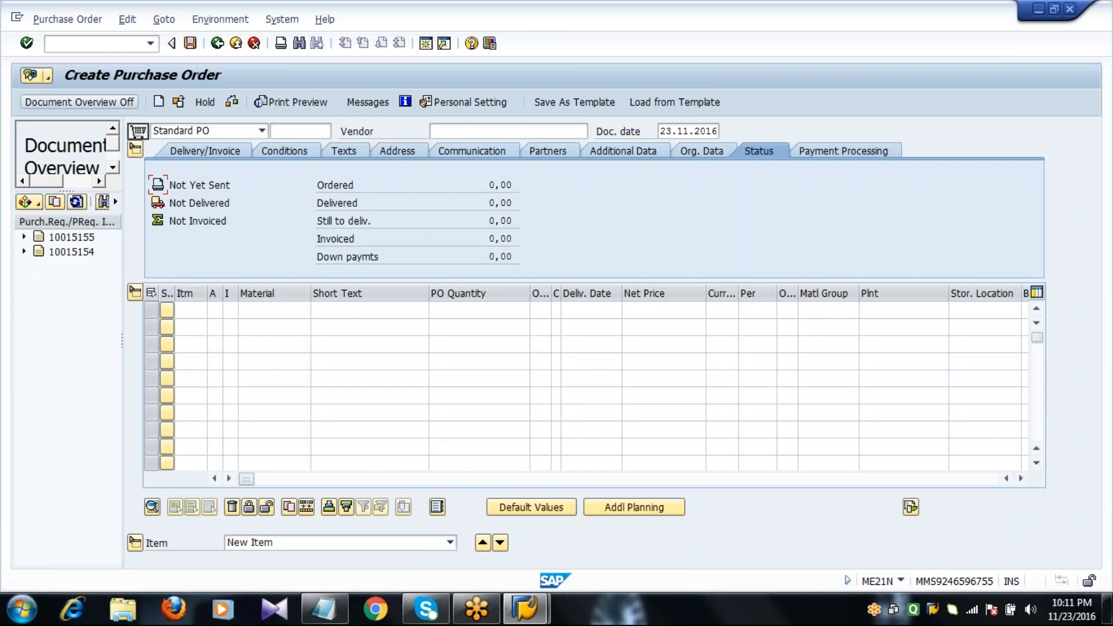
# Step: Adopt the second listed purchase requisition from the document overview into the new purchase order
pyautogui.click(72, 237)
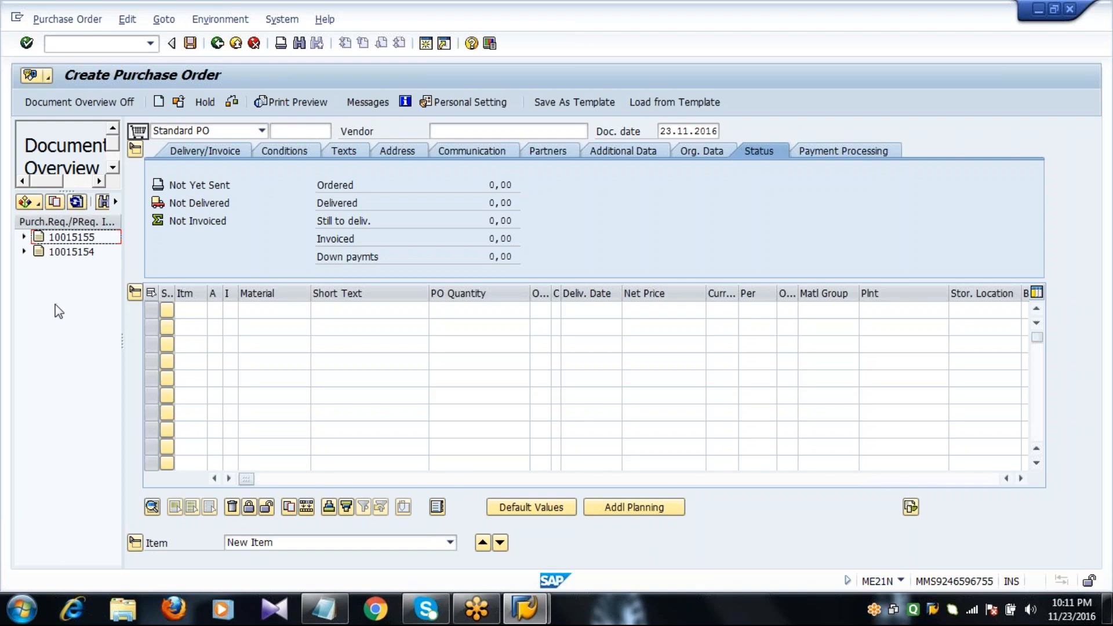
pyautogui.click(67, 254)
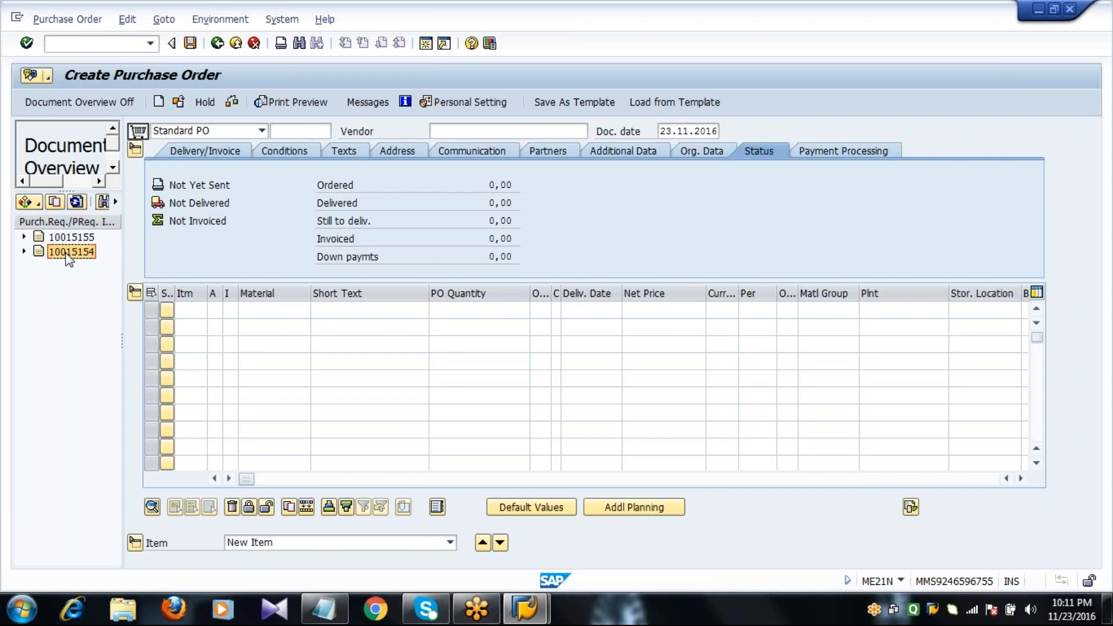
pyautogui.click(54, 202)
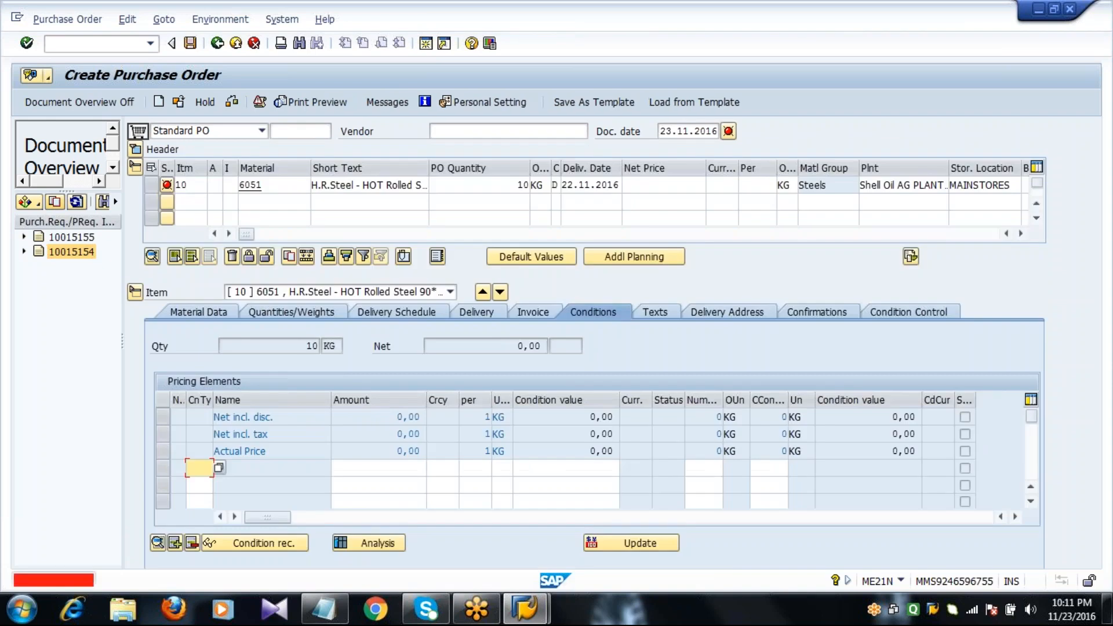
# Step: Collapse the item details and check item 10's material, PO quantity and net price in the item overview
pyautogui.click(278, 188)
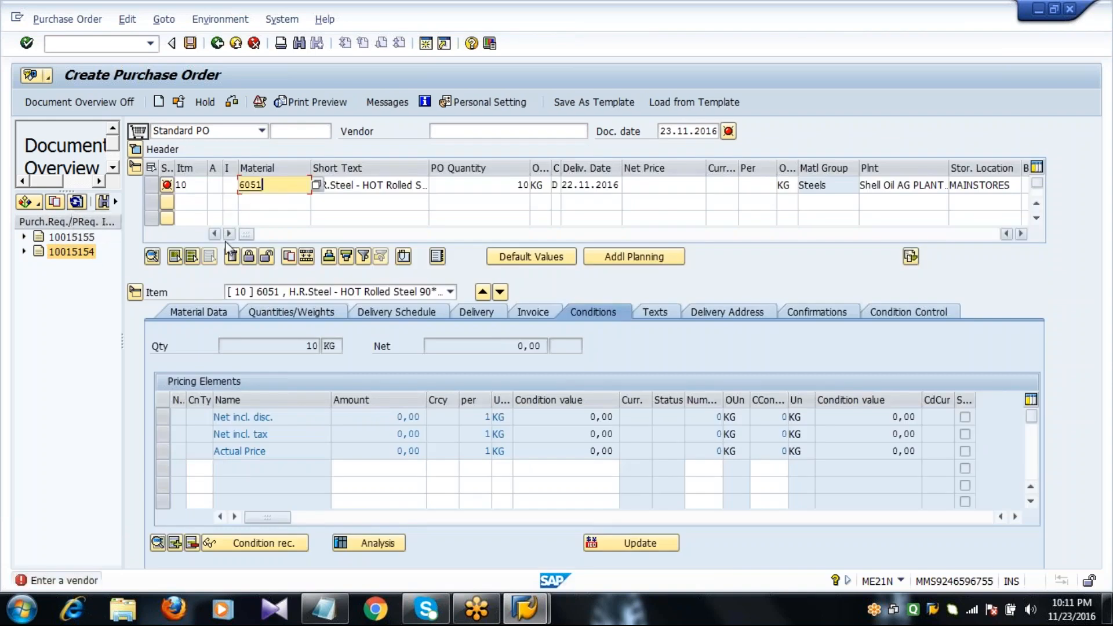
pyautogui.click(135, 291)
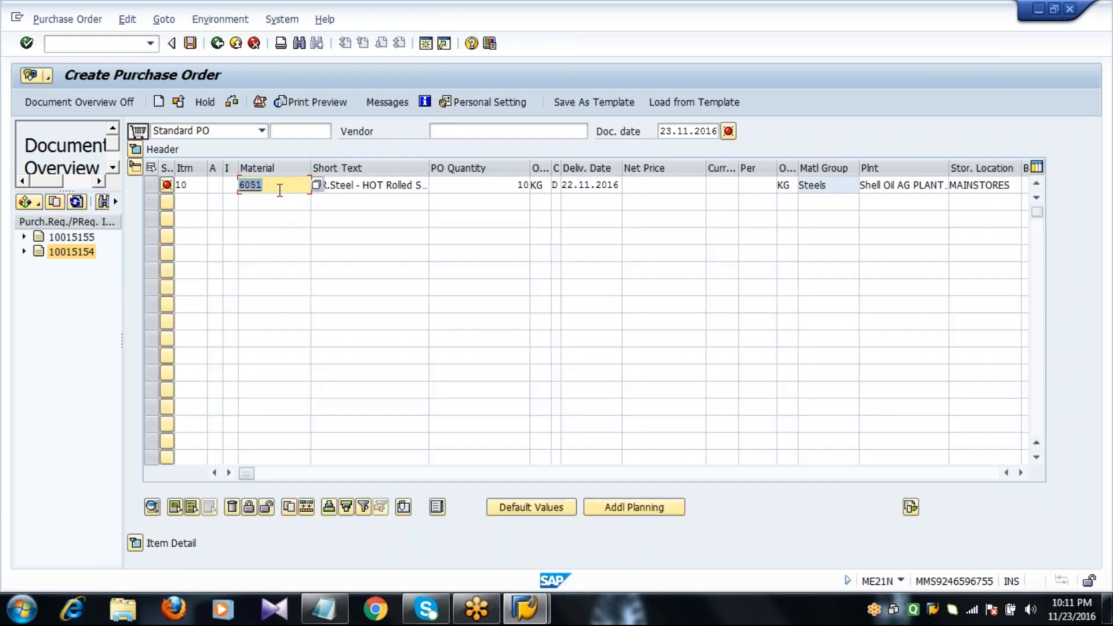
pyautogui.click(459, 188)
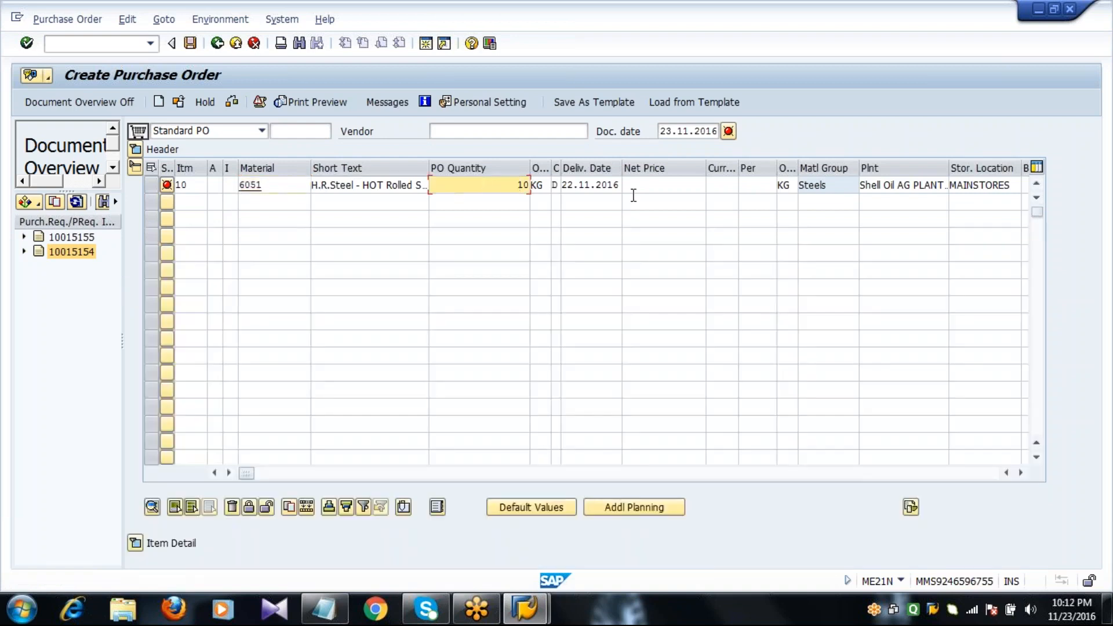
pyautogui.click(636, 187)
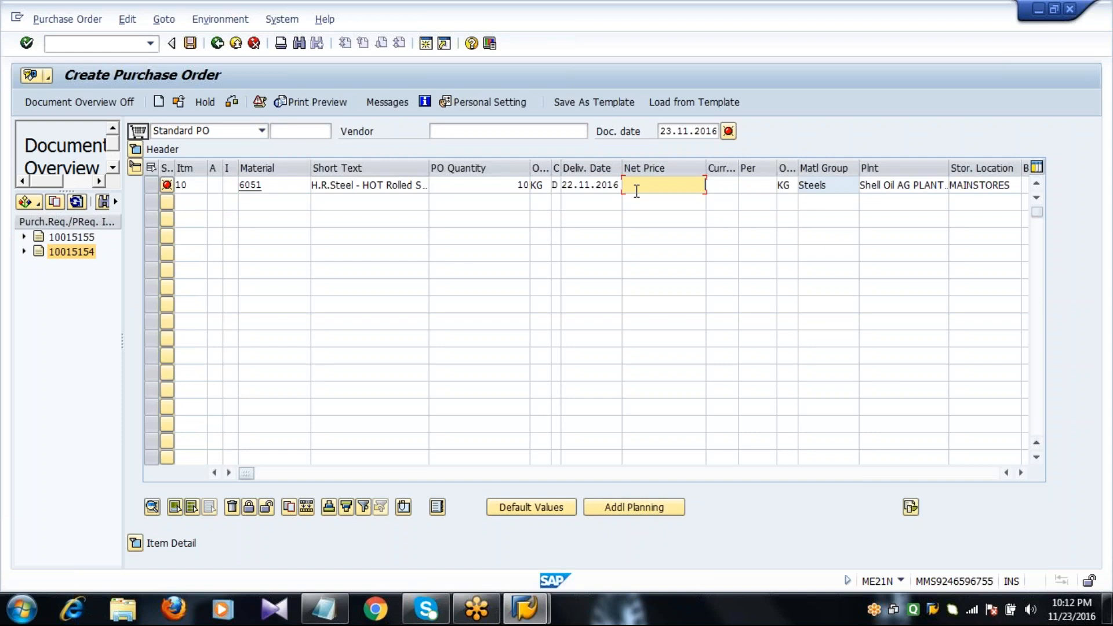
# Step: Enter the vendor number in the purchase order and set item 10's net price to 105
pyautogui.click(502, 132)
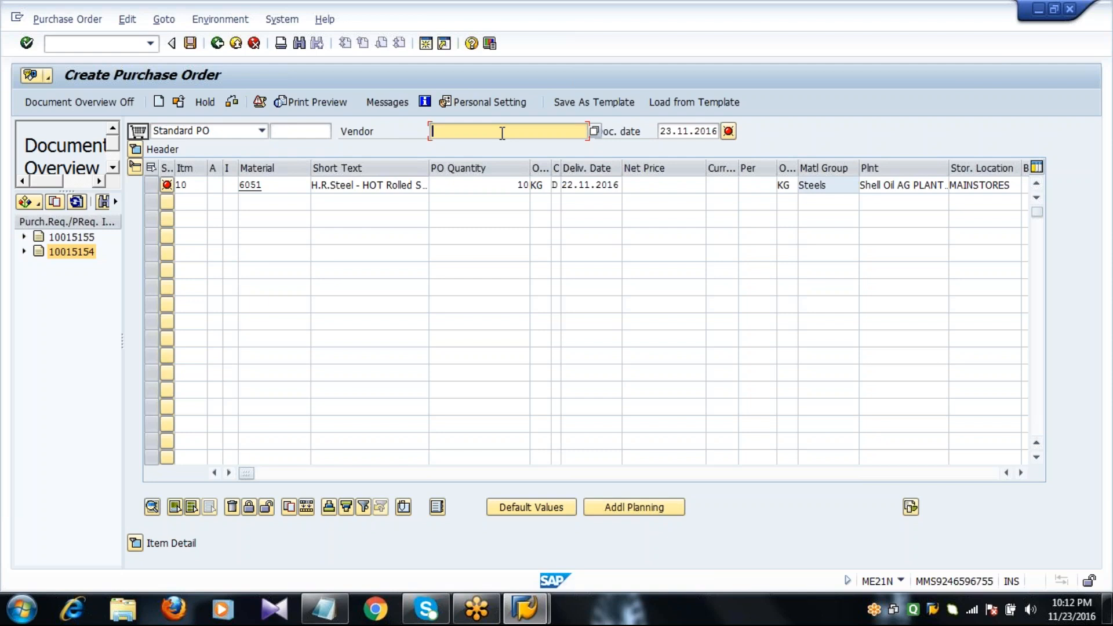
pyautogui.write('2')
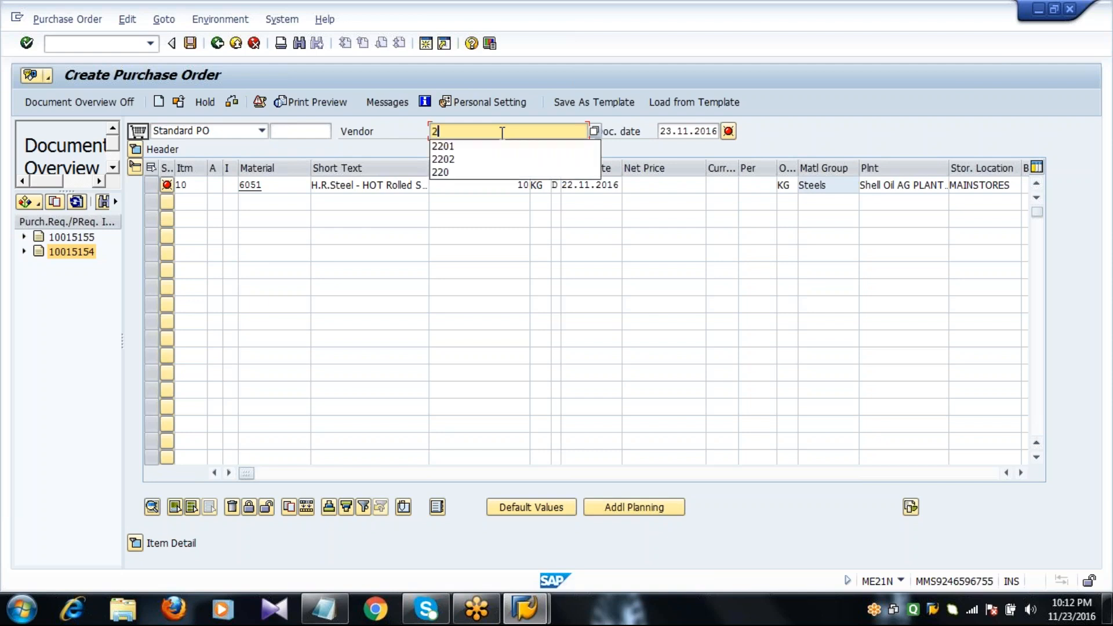
pyautogui.write('201')
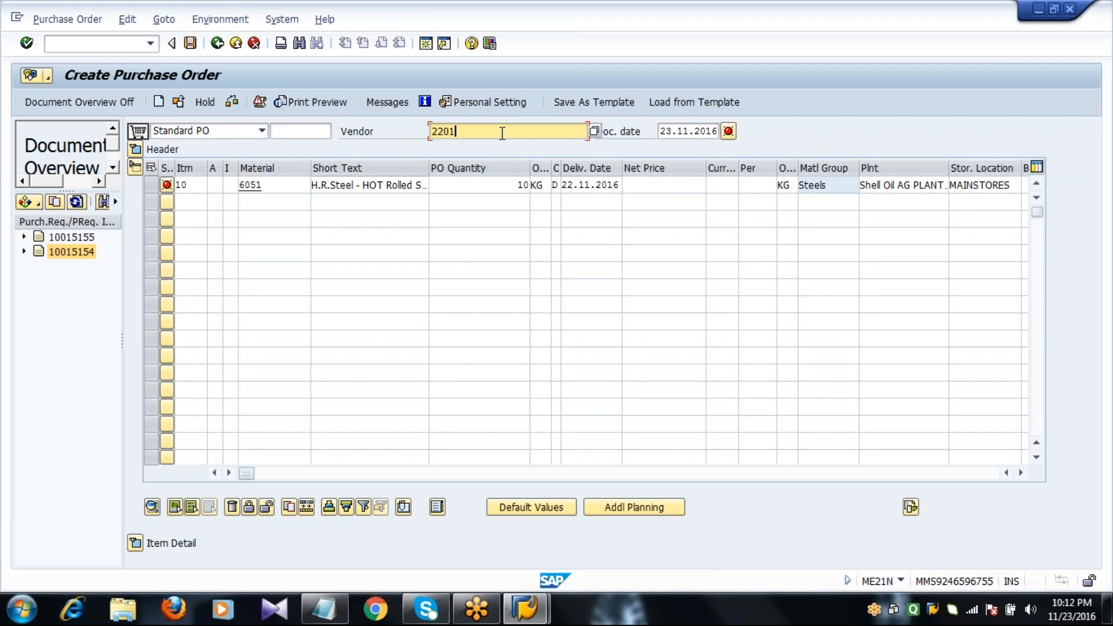
pyautogui.click(270, 184)
pyautogui.click(640, 190)
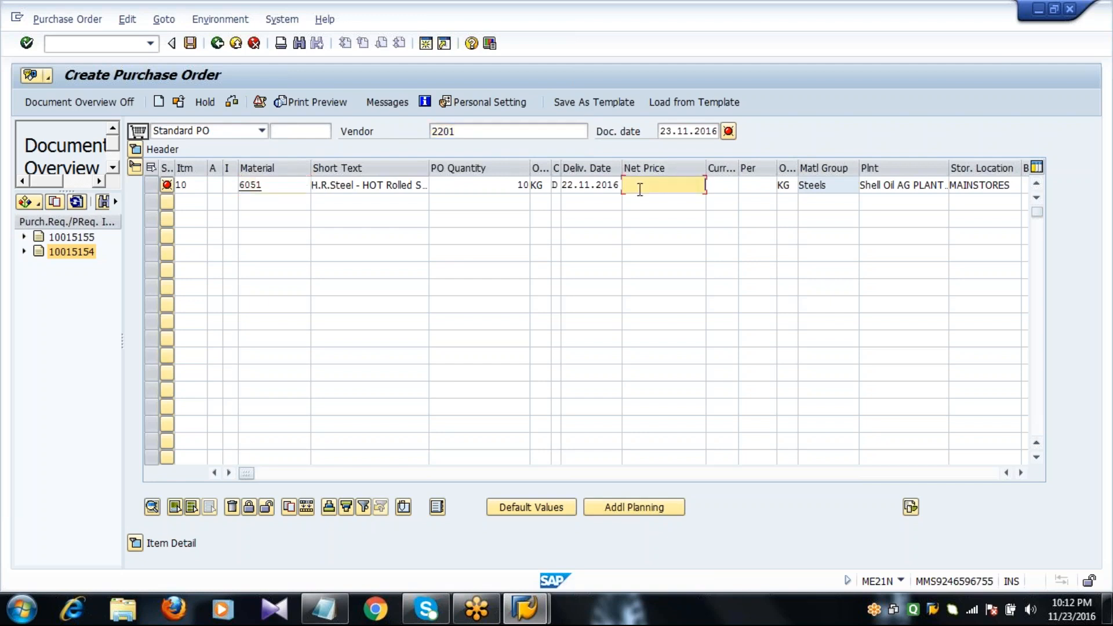
pyautogui.write('105')
pyautogui.press('Return')
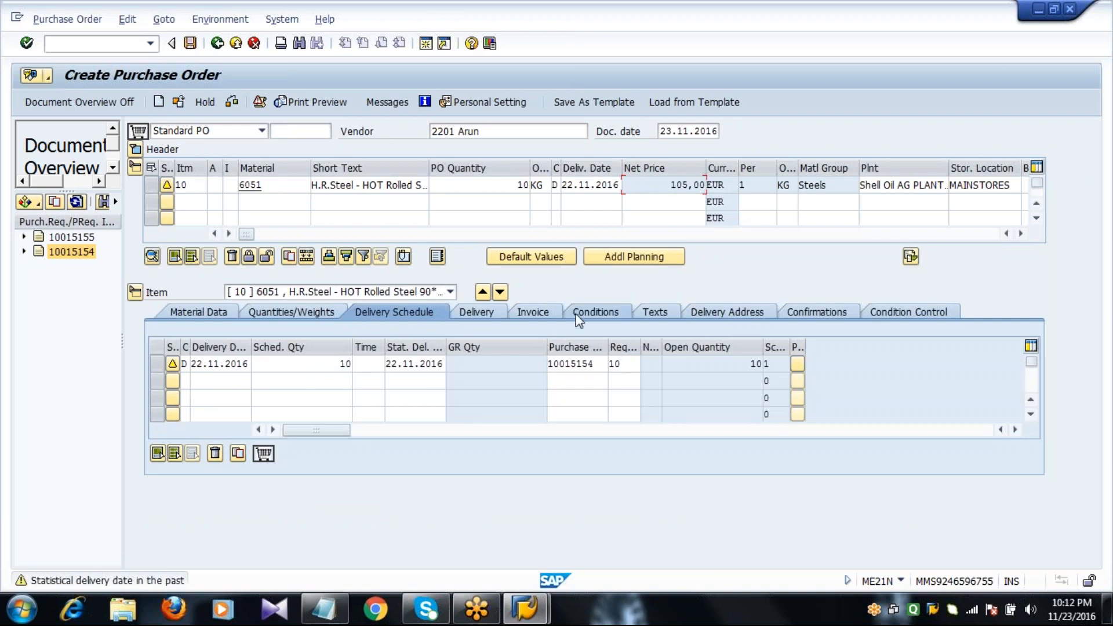
# Step: Hide the document overview and review item 10's pricing conditions, including discount and freight, against its short text and quantity
pyautogui.click(595, 312)
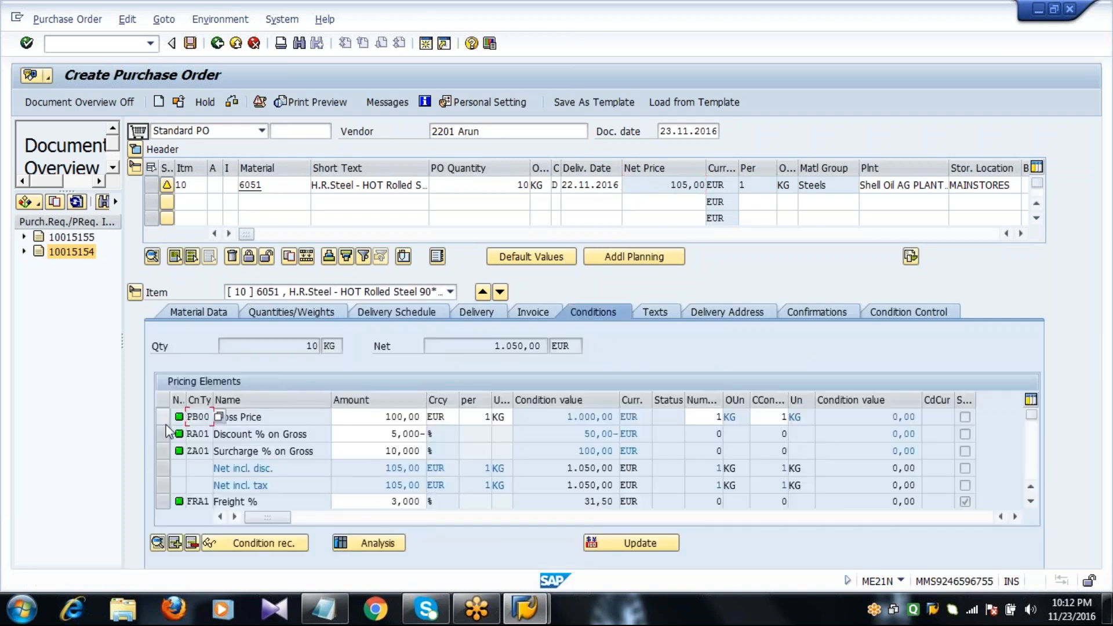
pyautogui.click(75, 100)
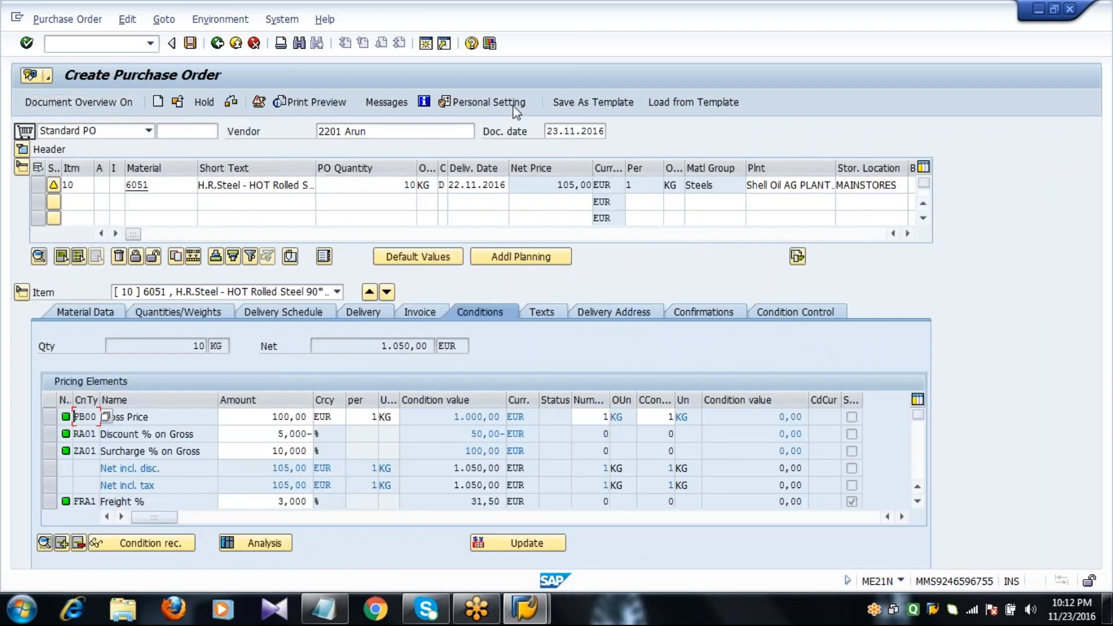
pyautogui.click(531, 184)
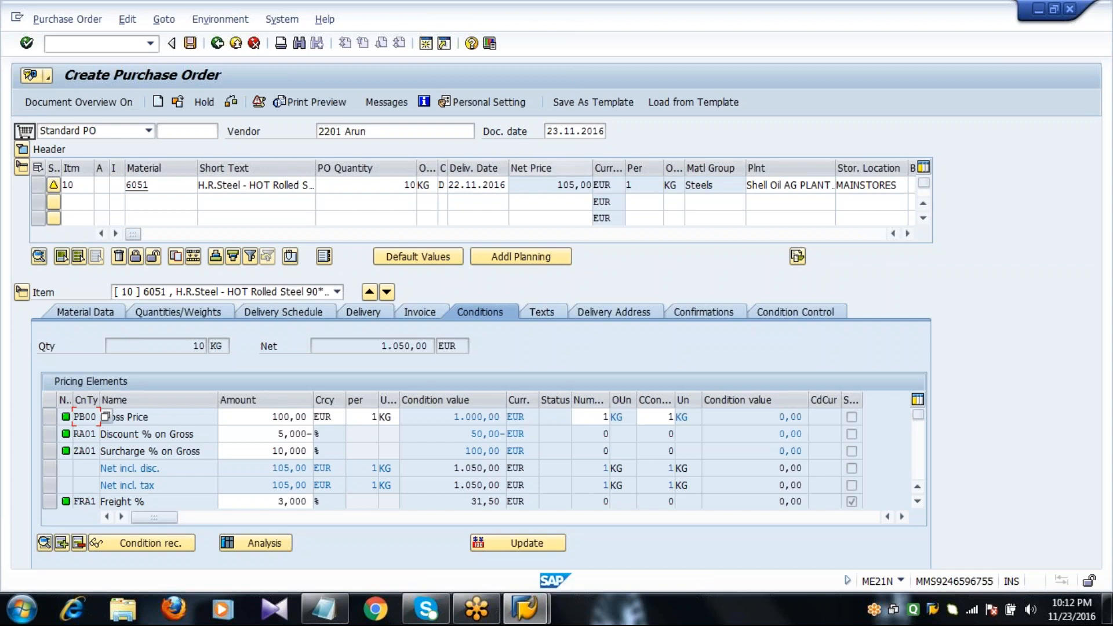
pyautogui.click(251, 434)
pyautogui.click(244, 502)
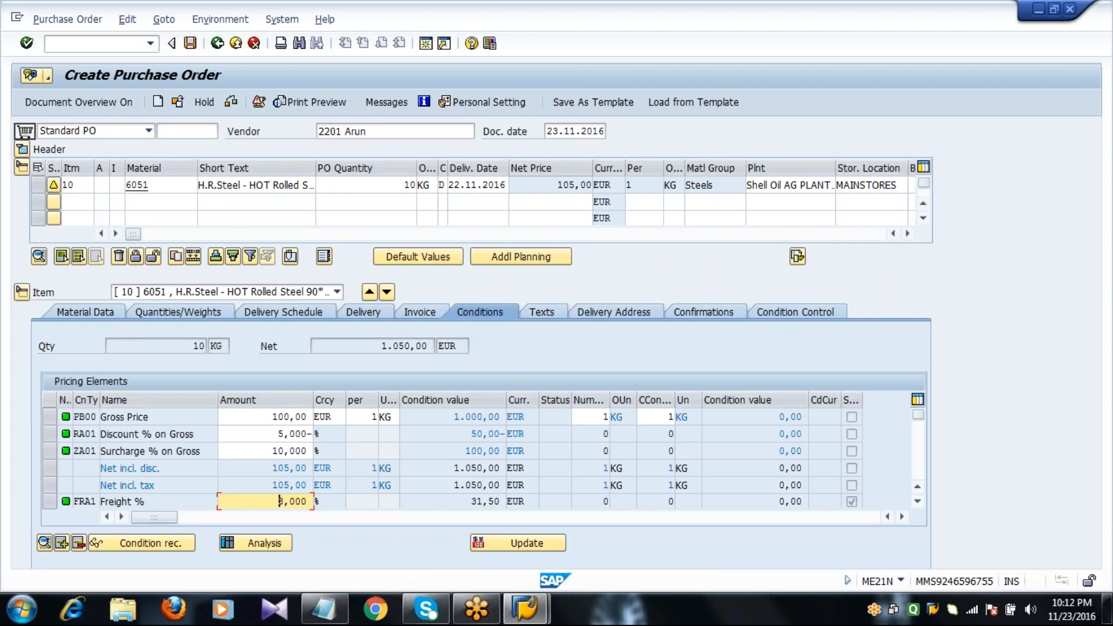
pyautogui.click(376, 185)
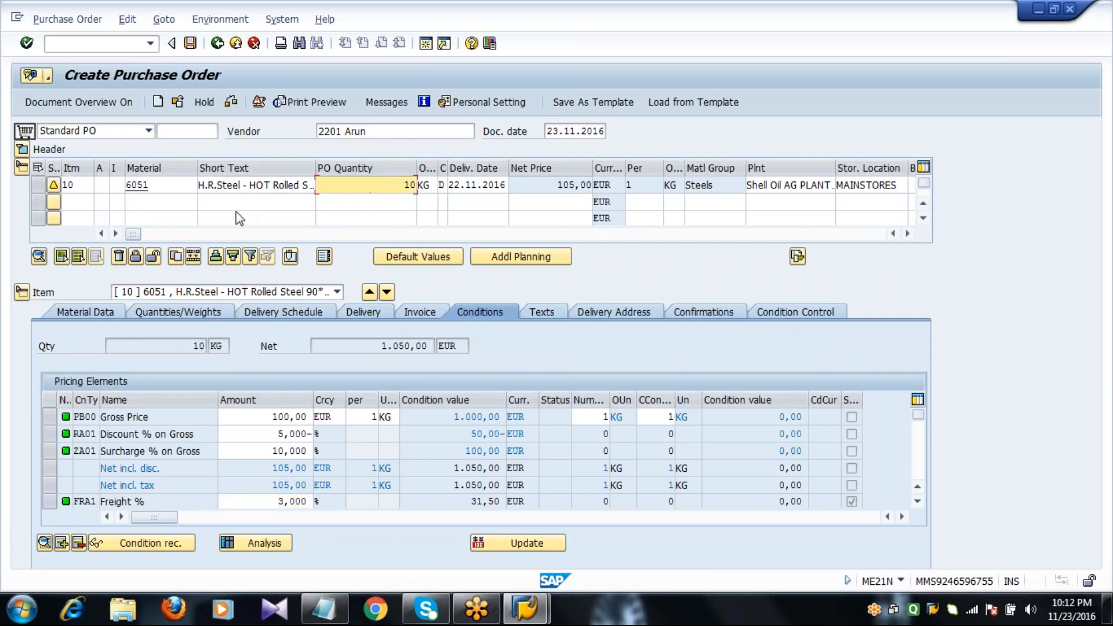
pyautogui.click(255, 184)
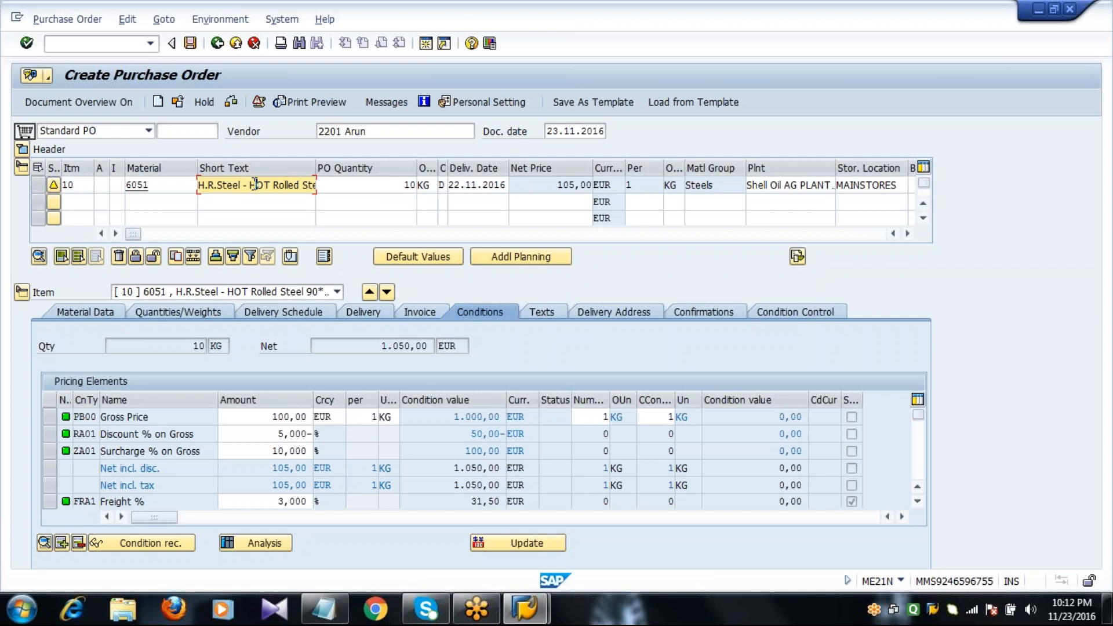
# Step: Check and save the standard purchase order, and return to the SAP Easy Access screen
pyautogui.click(232, 104)
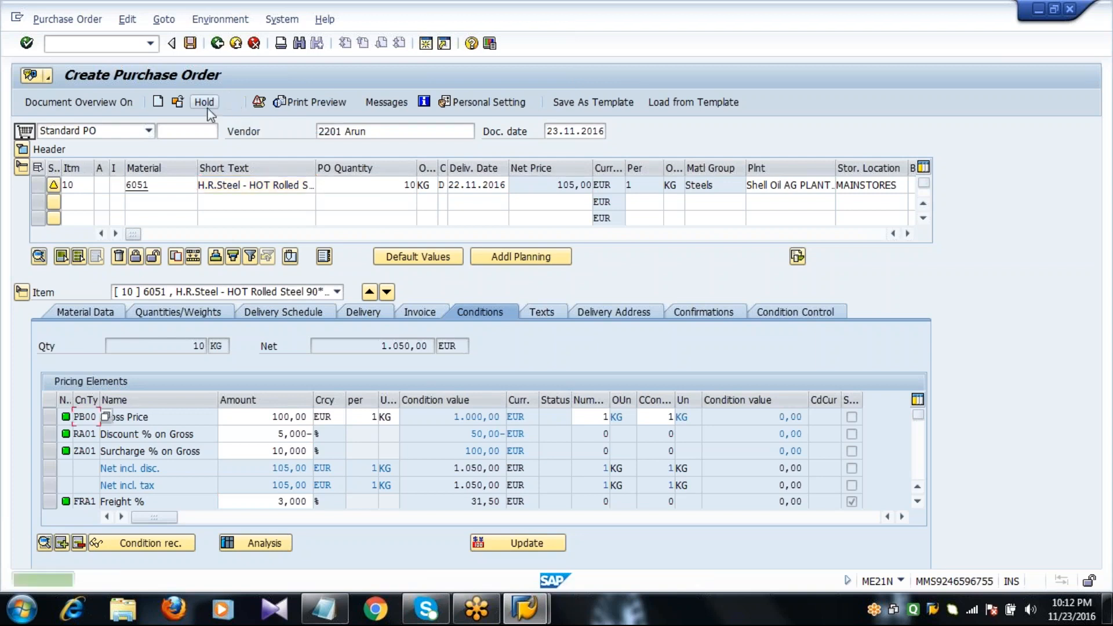
pyautogui.click(190, 43)
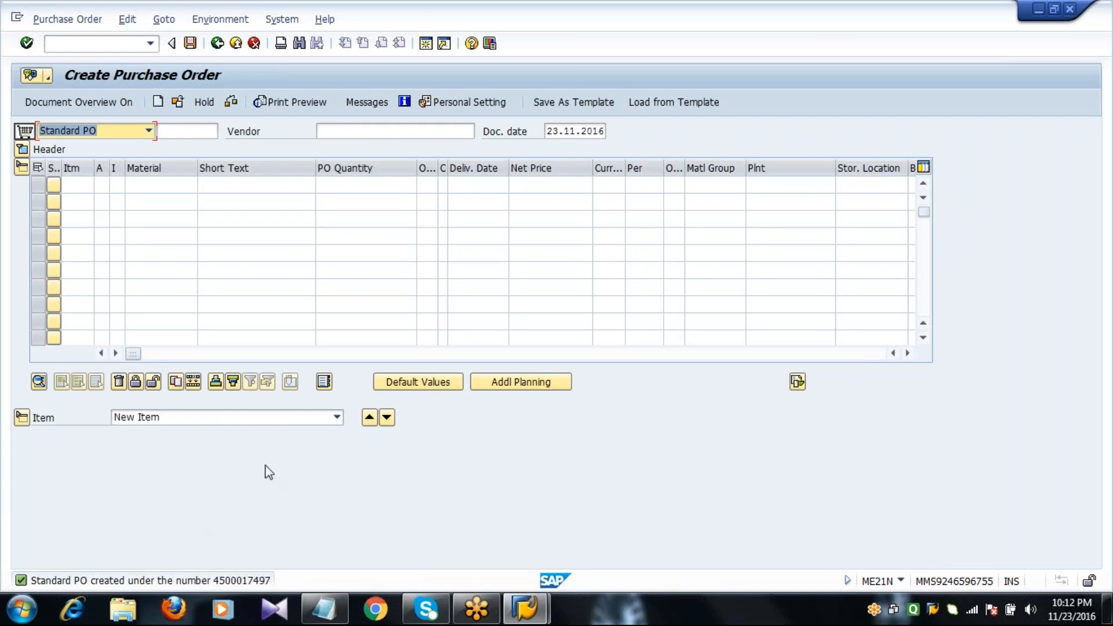
pyautogui.click(217, 44)
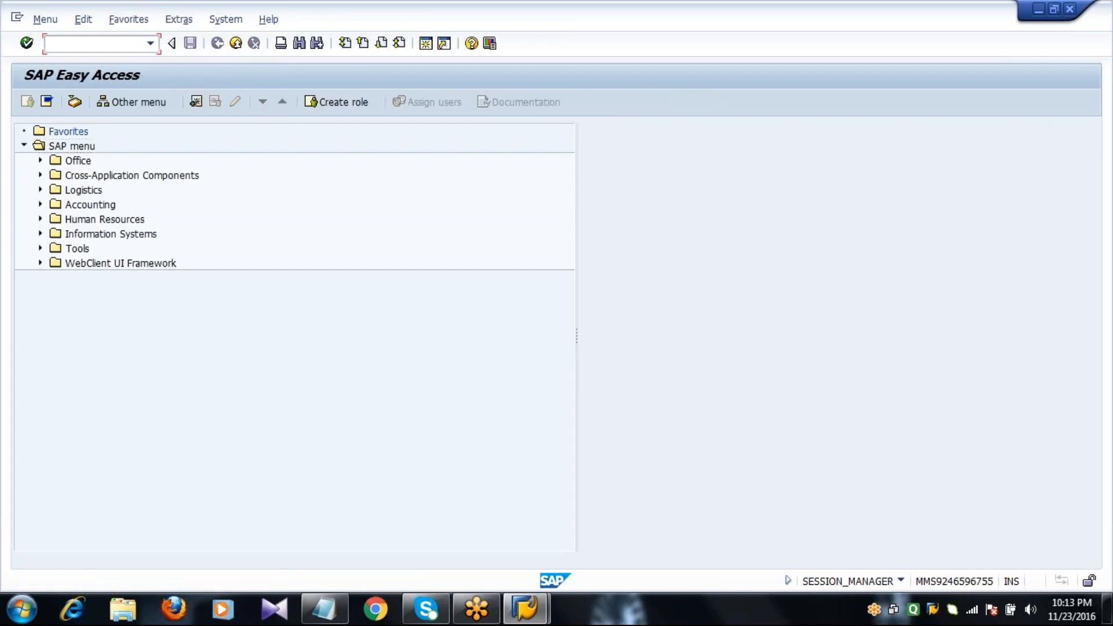
# Step: Start a new purchase order with transaction ME21N and widen the purchase requisition column in the item overview
pyautogui.write('ME21N')
pyautogui.press('Return')
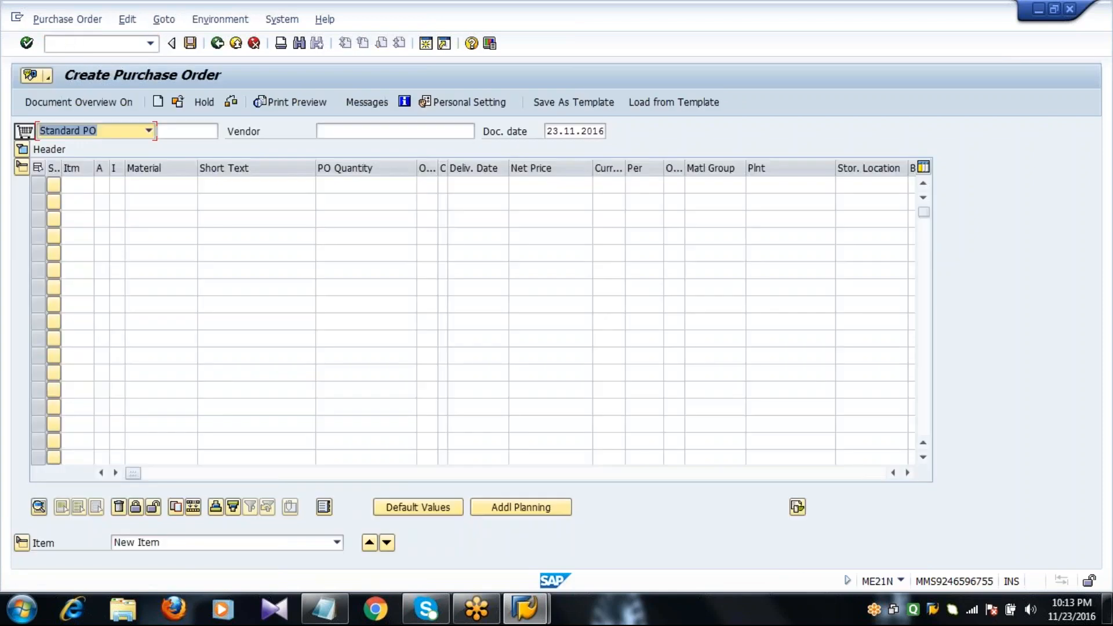
pyautogui.click(22, 168)
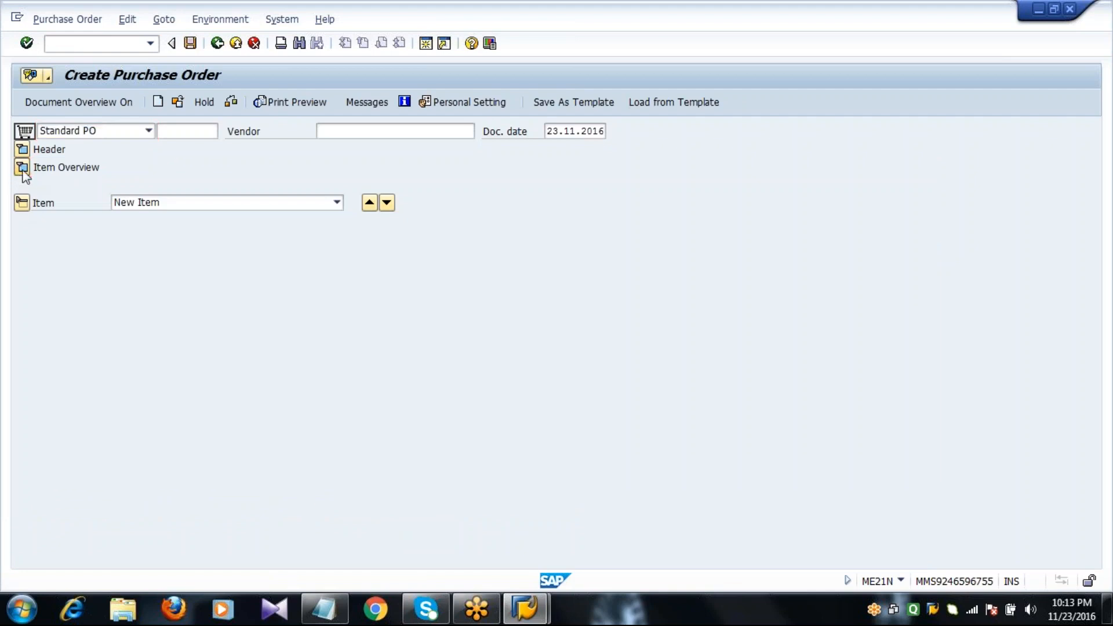
pyautogui.click(22, 167)
pyautogui.click(211, 474)
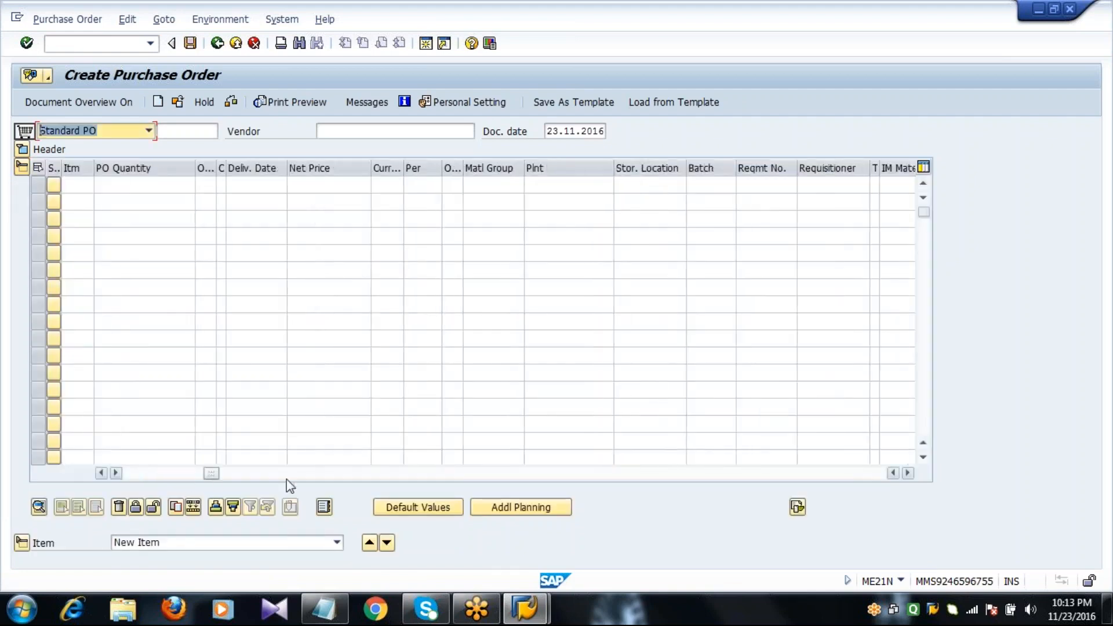
pyautogui.moveTo(286, 479); pyautogui.dragTo(446, 478)
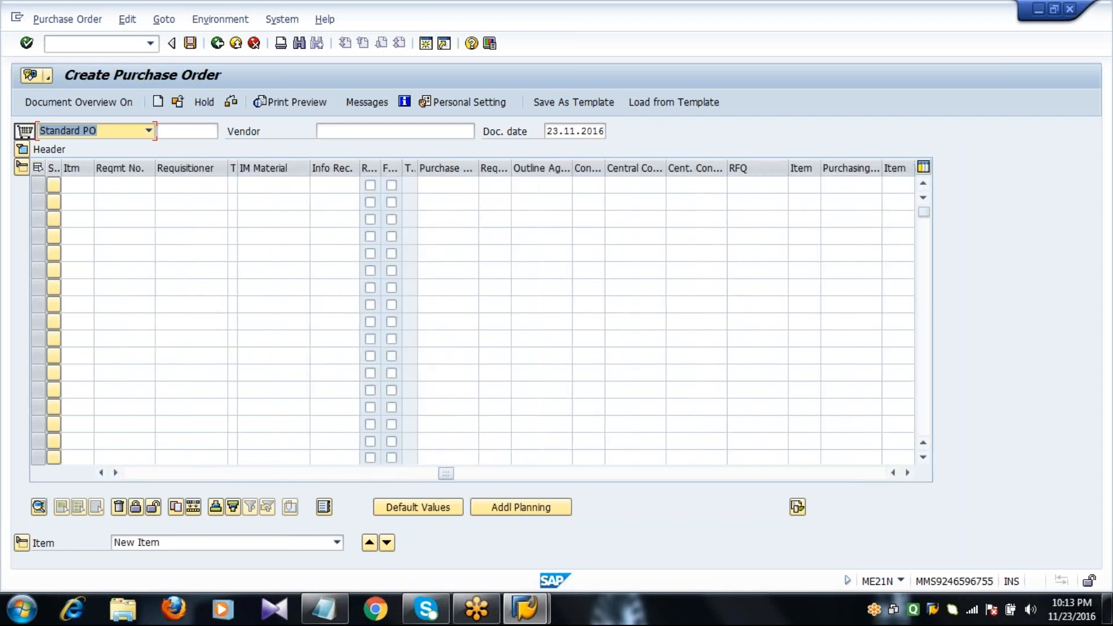
pyautogui.doubleClick(479, 236)
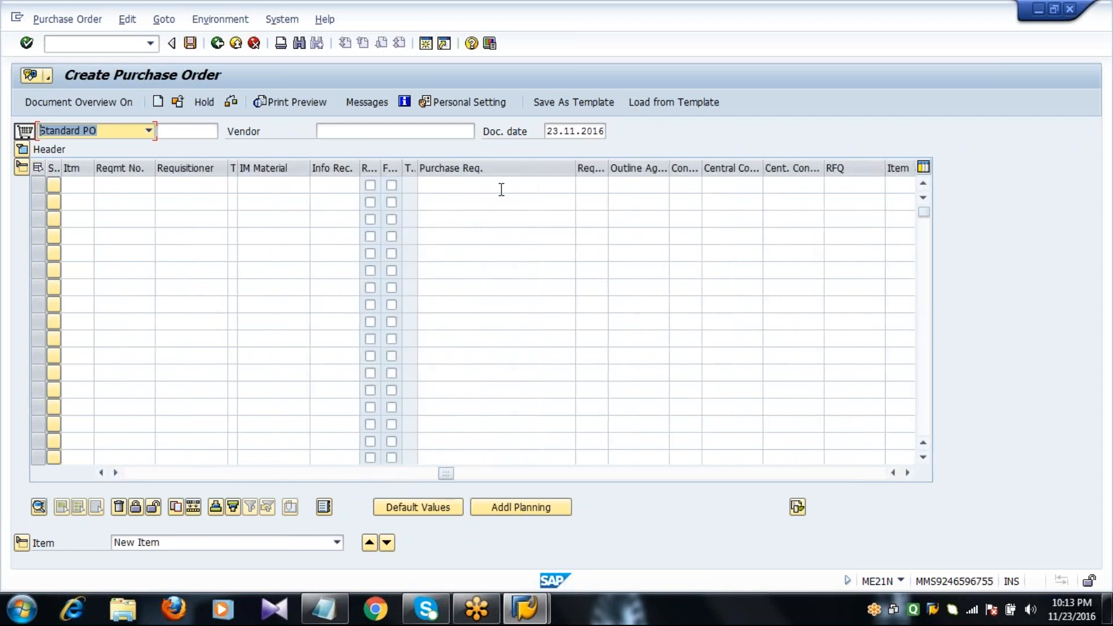
# Step: Try to adopt the second listed purchase requisition entry for material 6051 in plant 2011 into item 10 and check its fields
pyautogui.click(501, 187)
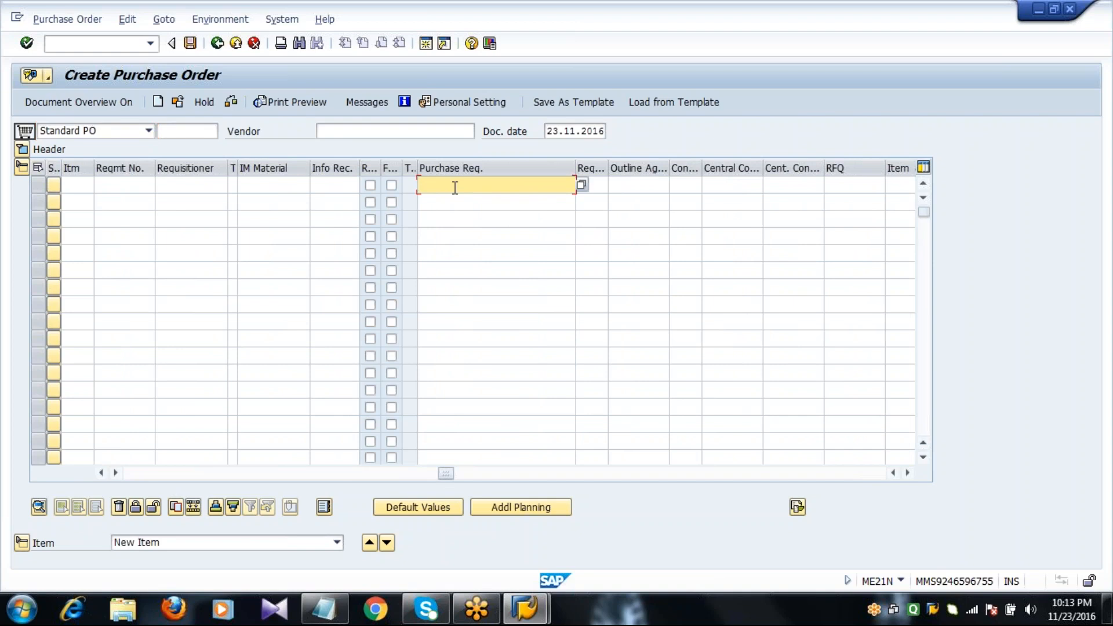
pyautogui.click(581, 184)
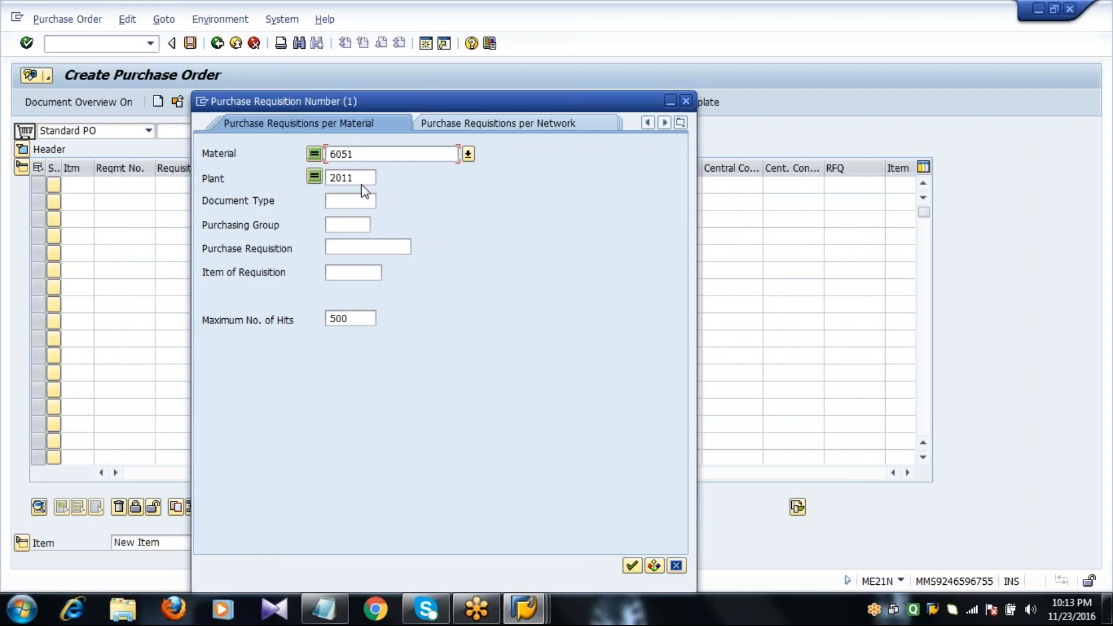
pyautogui.press('Return')
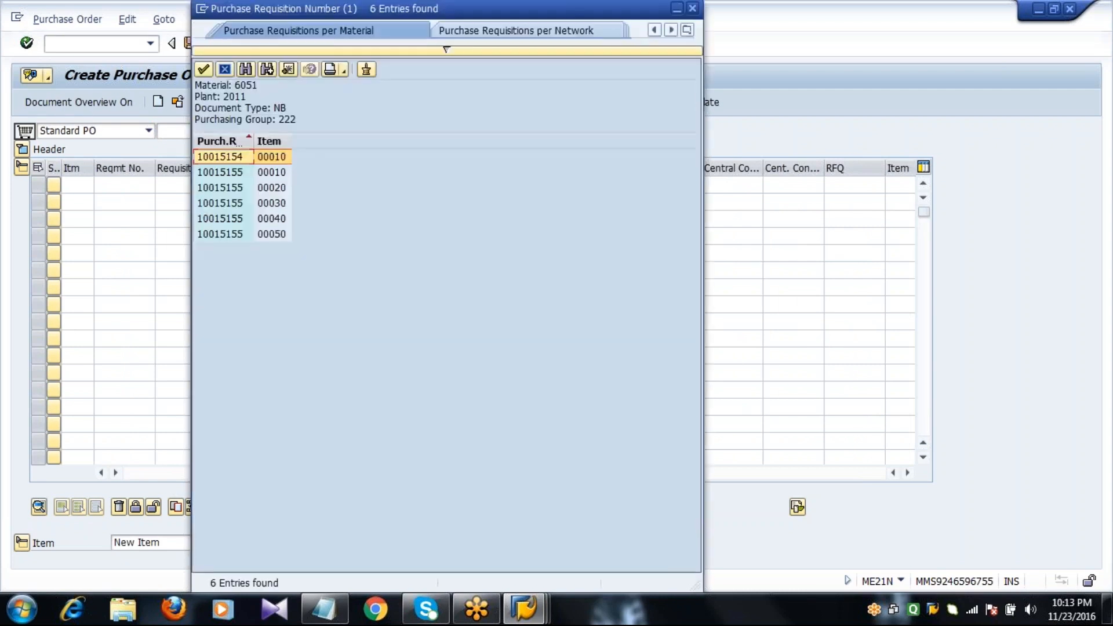
pyautogui.doubleClick(235, 172)
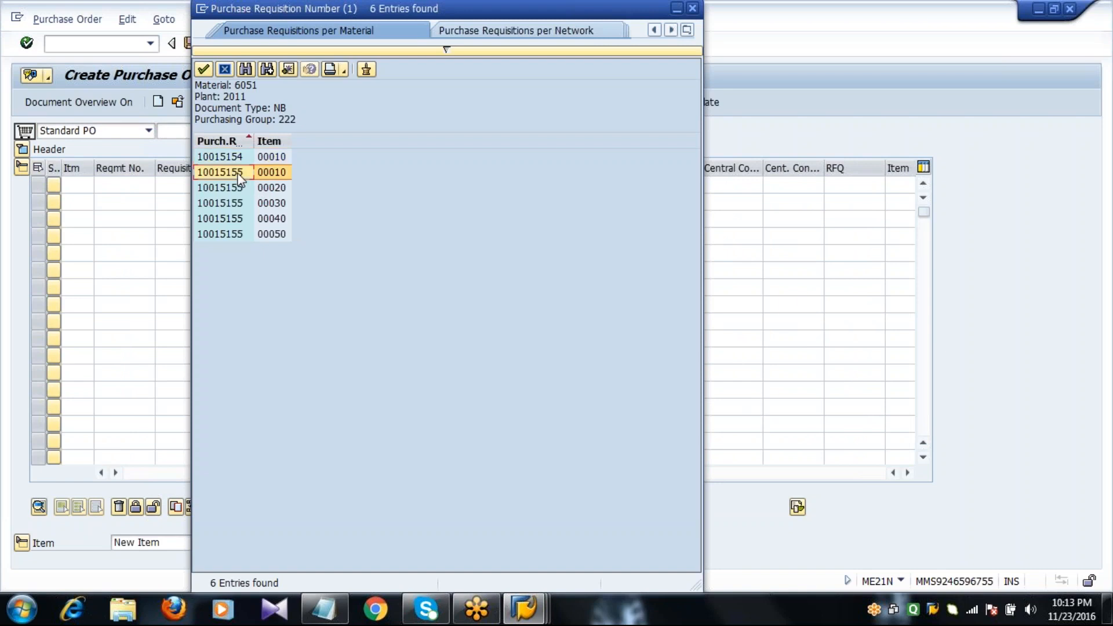
pyautogui.click(511, 183)
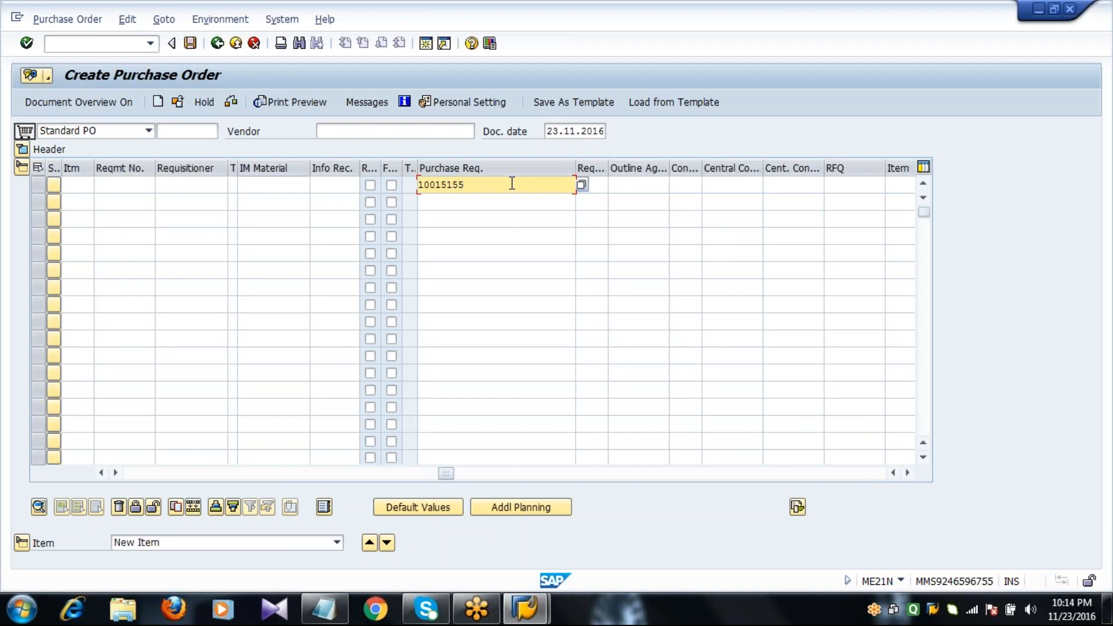
pyautogui.press('Return')
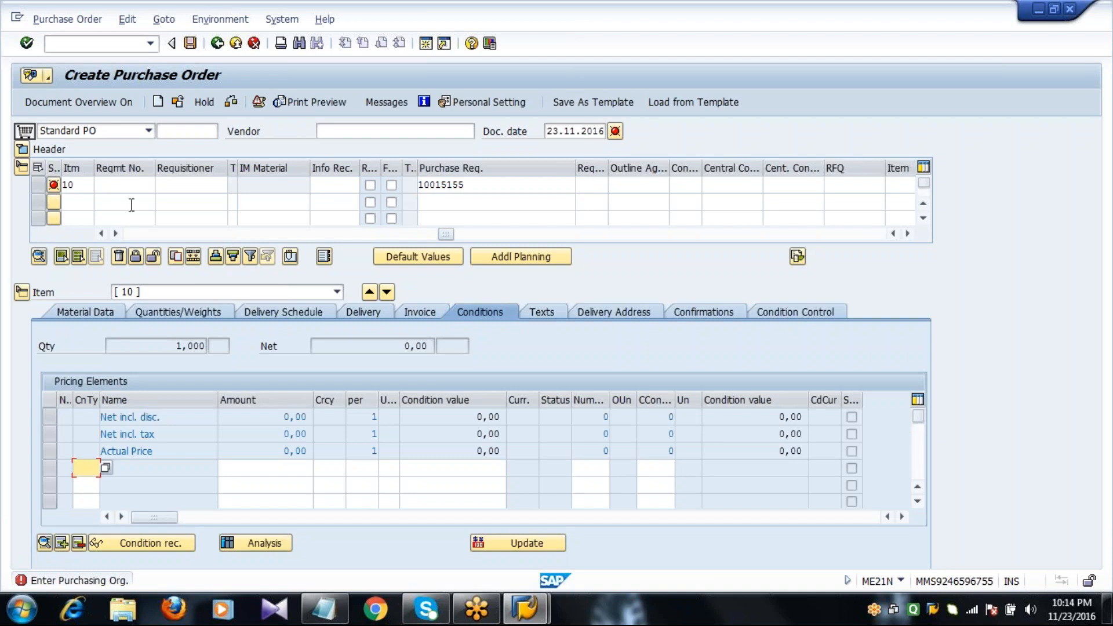
pyautogui.click(133, 234)
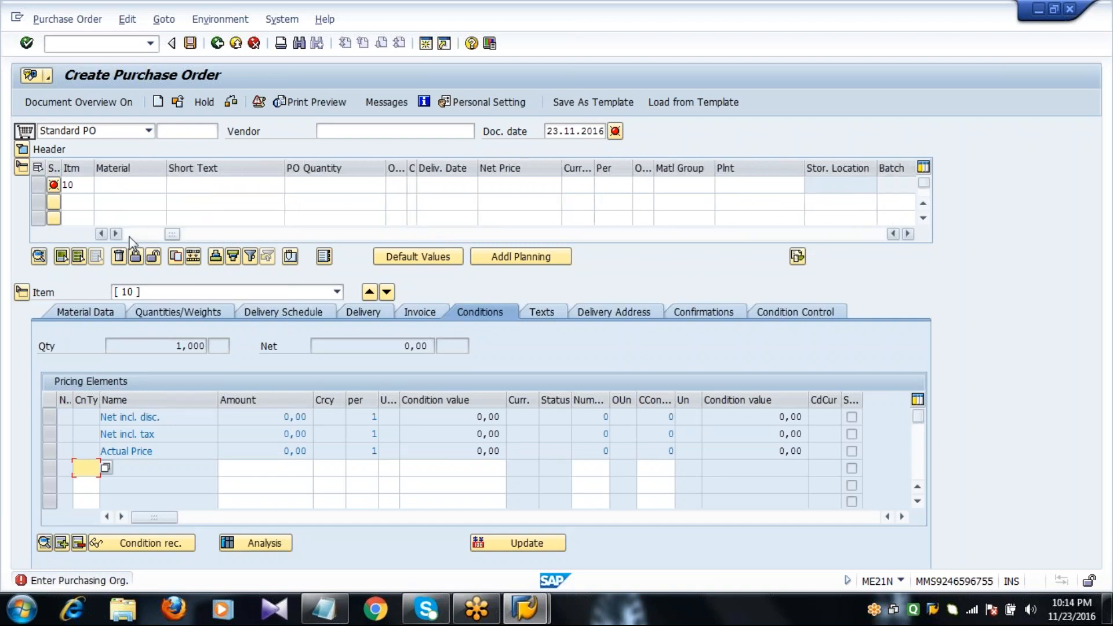
pyautogui.click(132, 234)
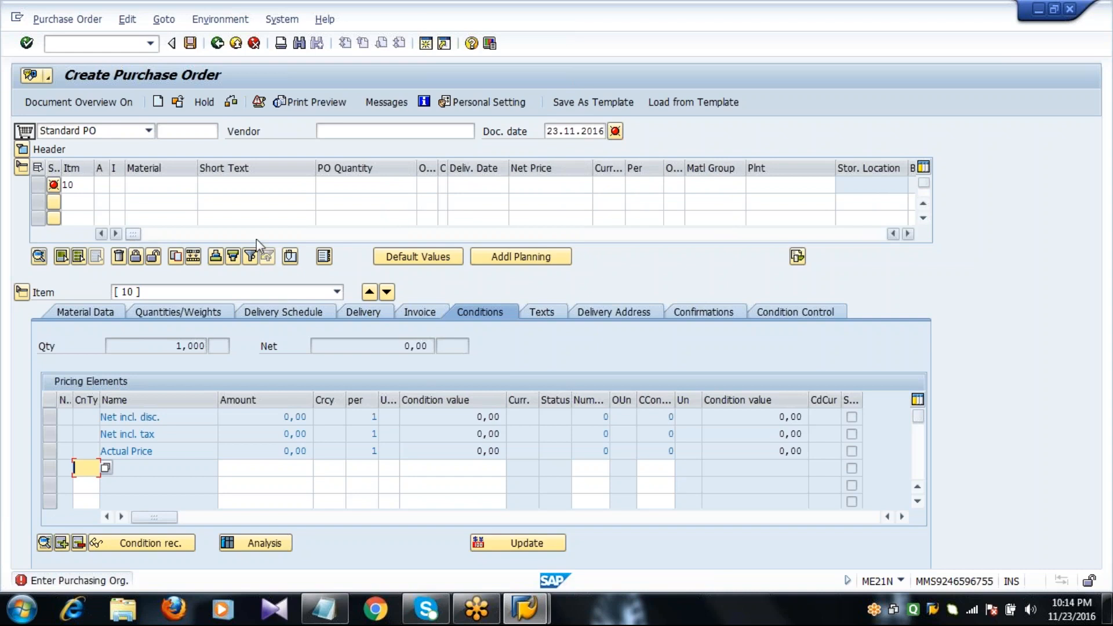
pyautogui.click(327, 234)
pyautogui.click(327, 234)
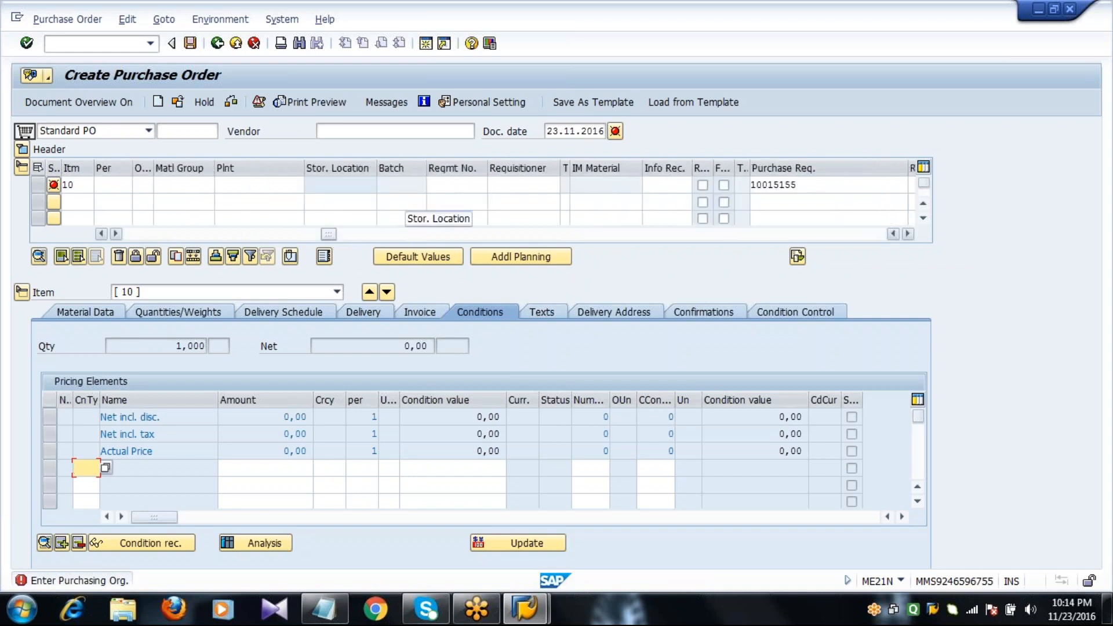
# Step: Discard the unfinished purchase order by restarting purchase order creation with /nme21n
pyautogui.click(139, 44)
pyautogui.write('/nme21n')
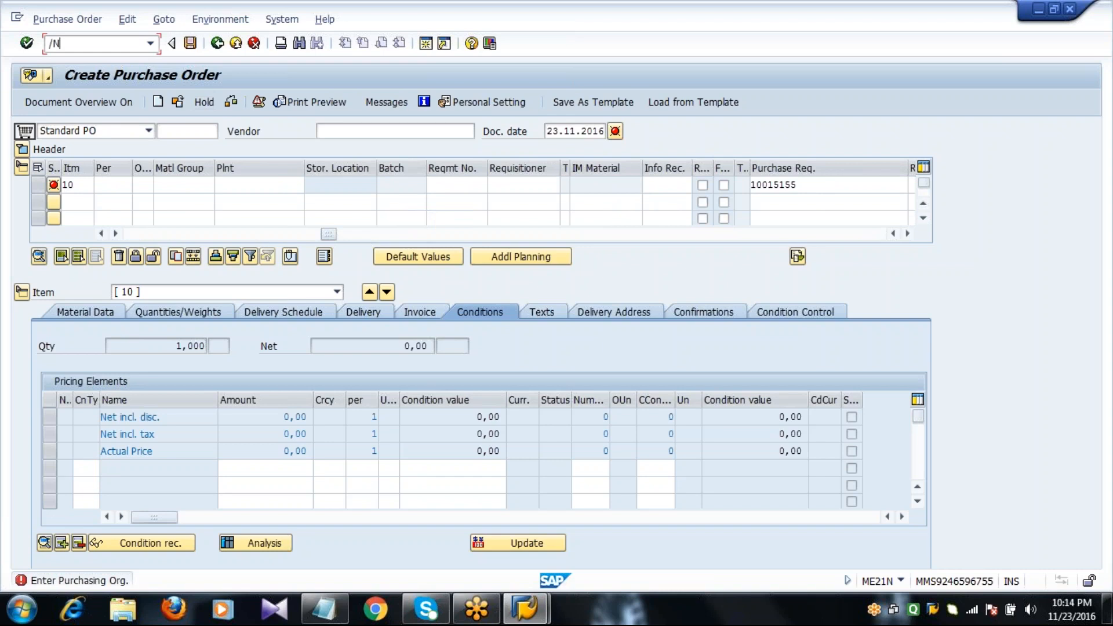
pyautogui.press('Return')
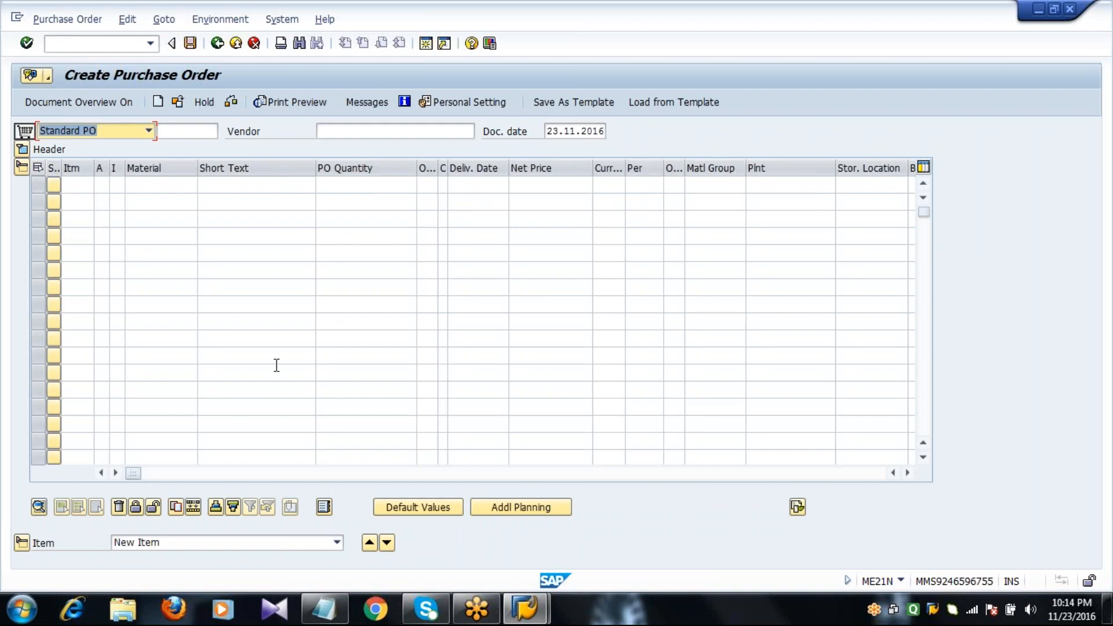
# Step: Enter the purchase requisition number used for the saved purchase order in the first item line and adopt its data
pyautogui.click(385, 476)
pyautogui.click(447, 473)
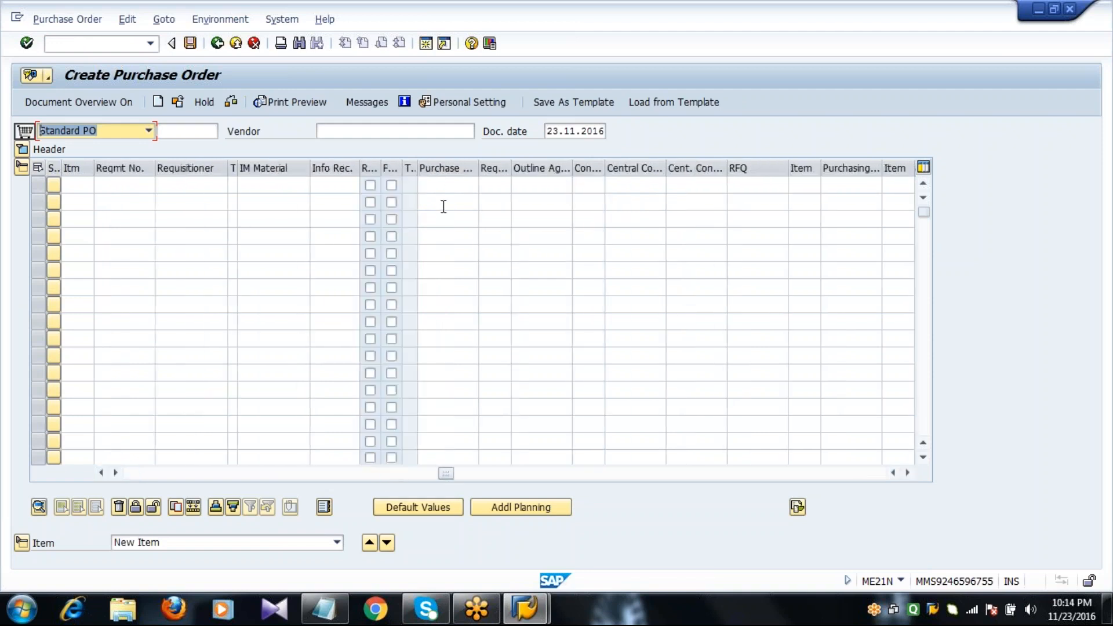
pyautogui.click(445, 185)
pyautogui.write('10015155')
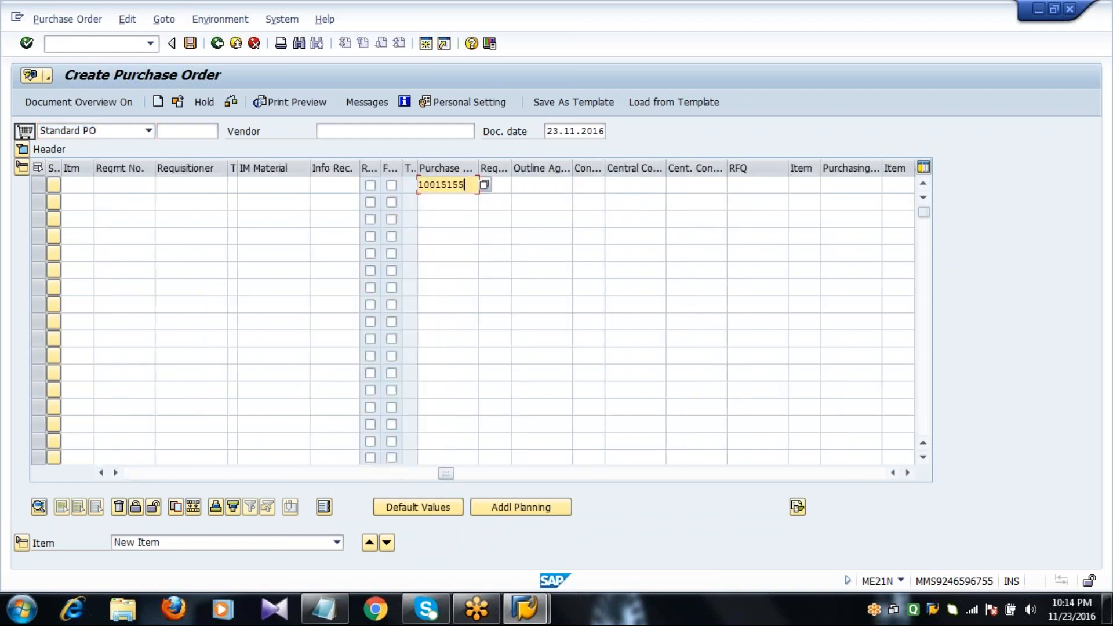
pyautogui.press('BackSpace')
pyautogui.write('4')
pyautogui.press('Return')
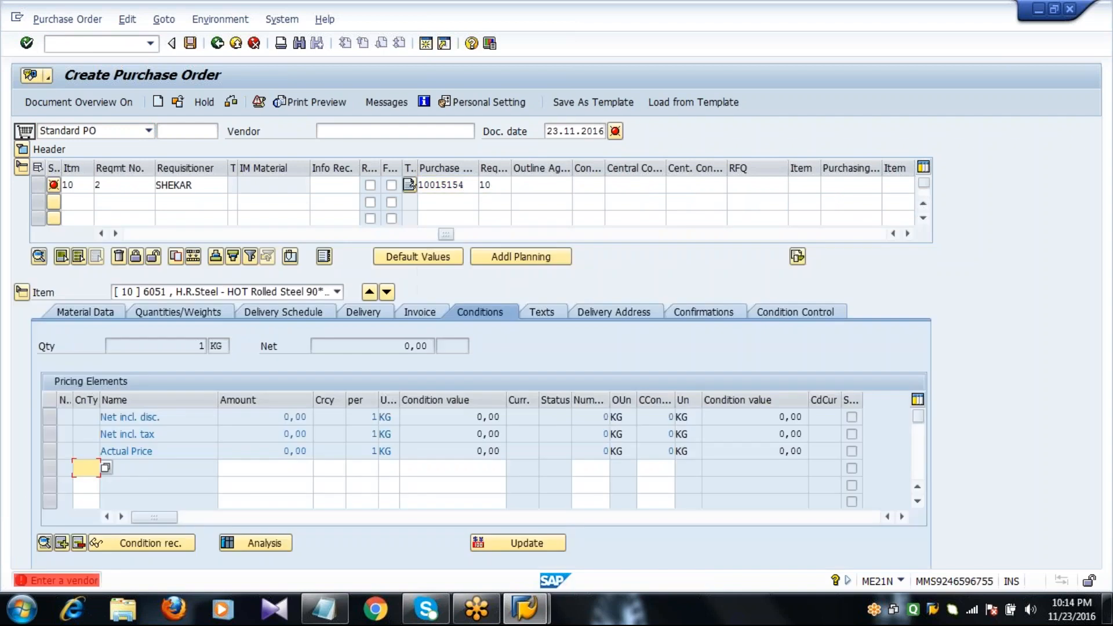
pyautogui.moveTo(446, 235); pyautogui.dragTo(251, 234)
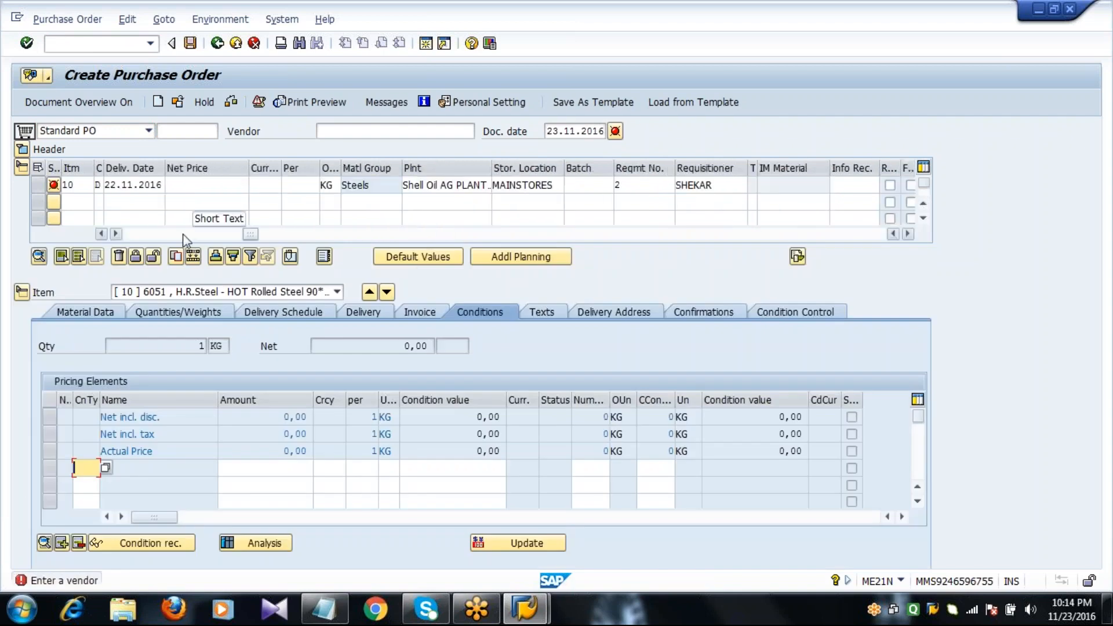
pyautogui.moveTo(183, 234); pyautogui.dragTo(126, 237)
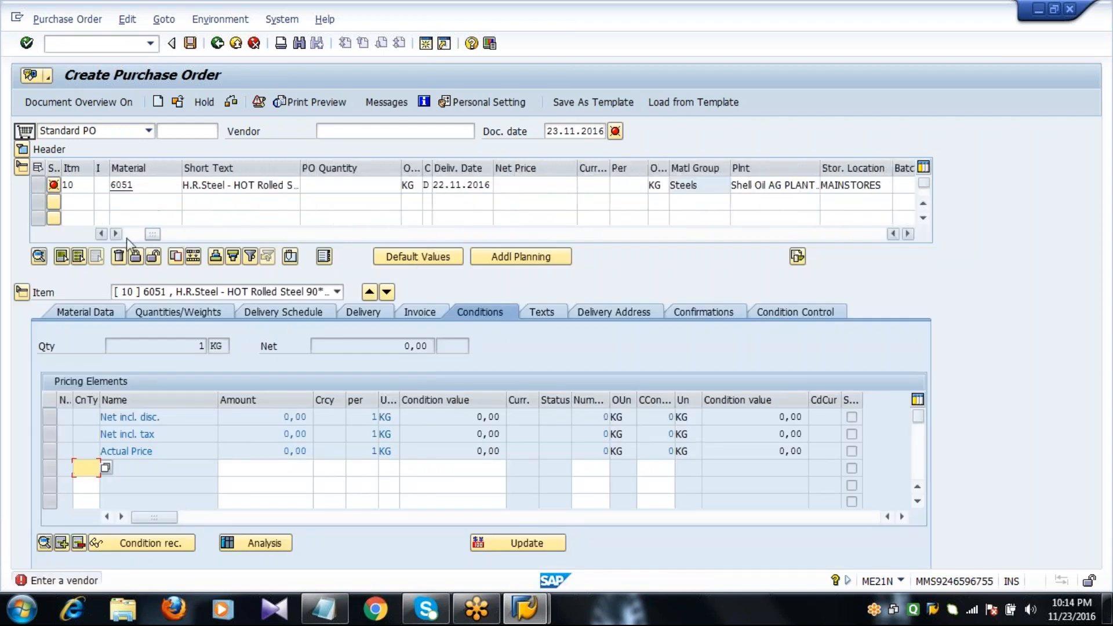
# Step: Enter the vendor number in the purchase order header and set the PO quantity of item 10 to 10 KG
pyautogui.click(177, 187)
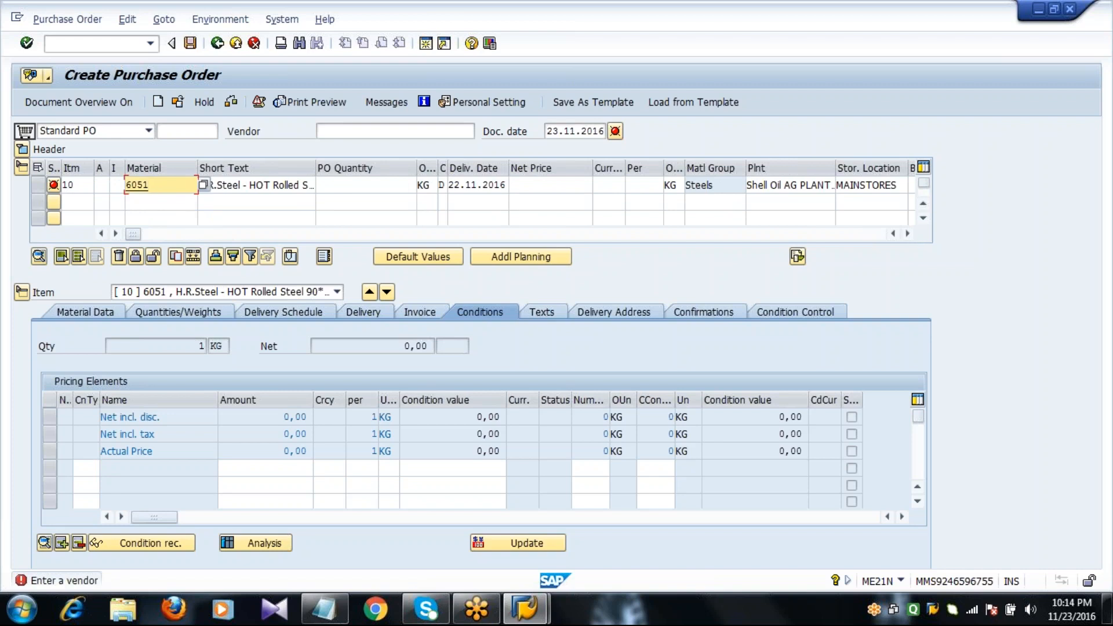
pyautogui.click(335, 133)
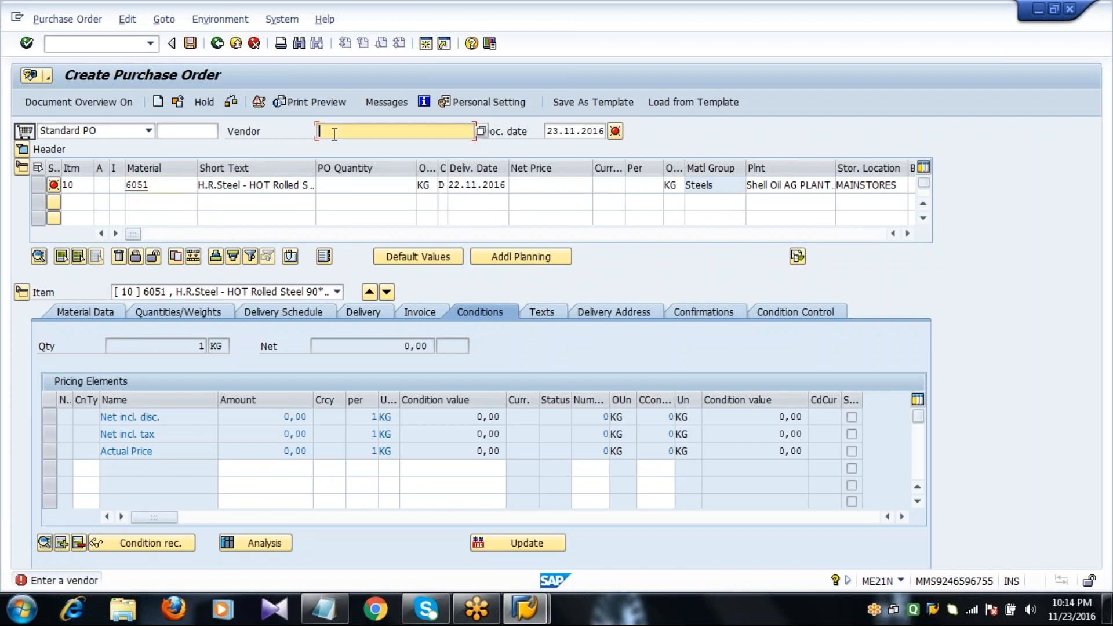
pyautogui.write('2201')
pyautogui.press('Return')
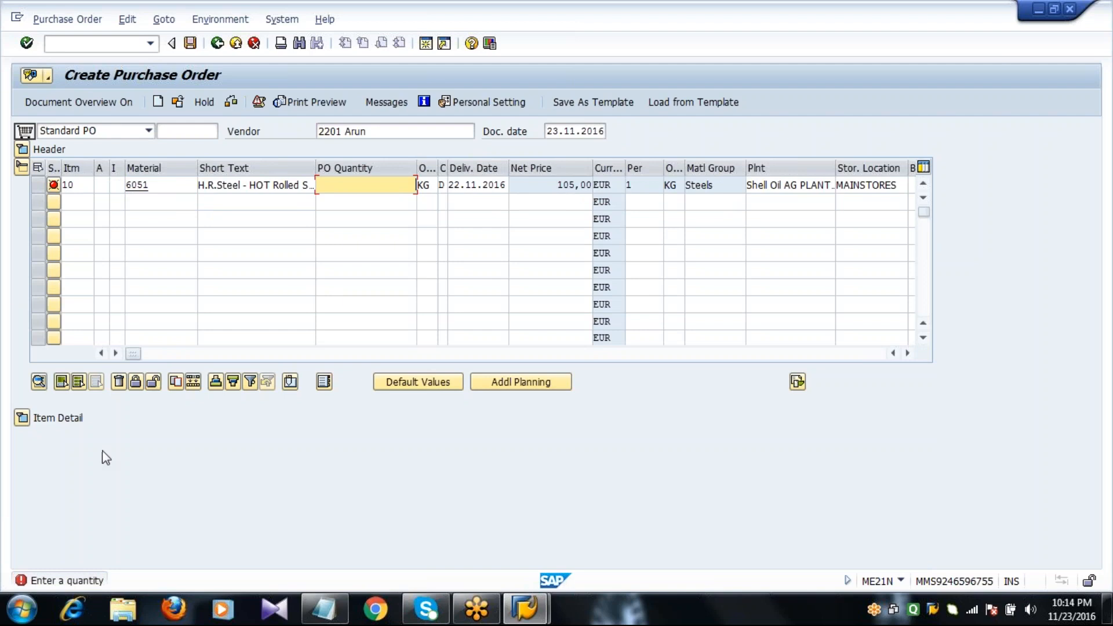
pyautogui.write('10')
pyautogui.press('Return')
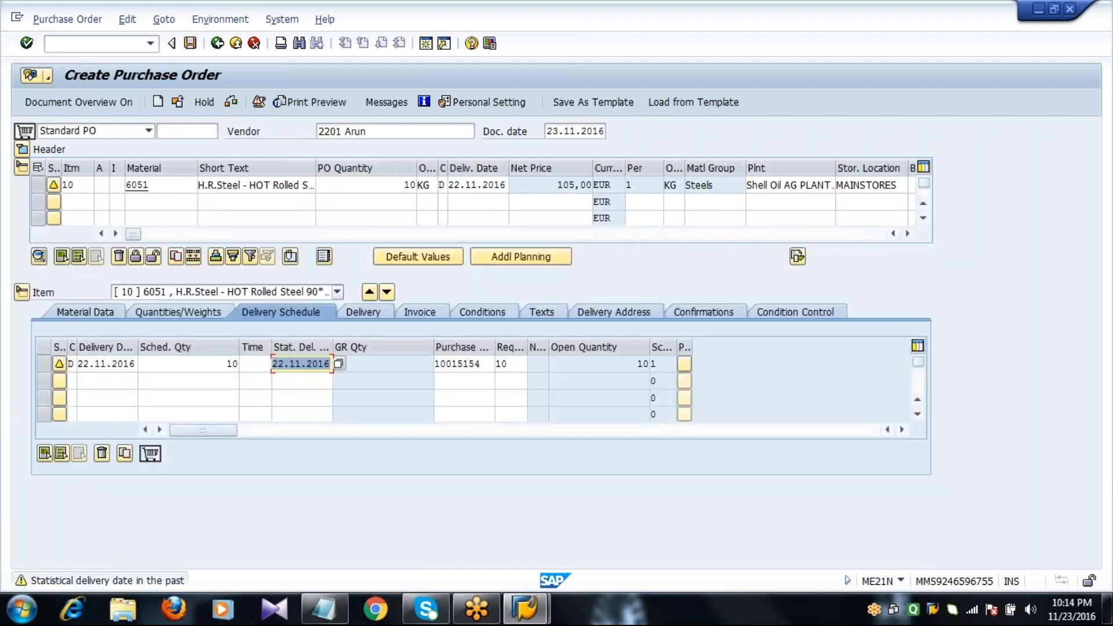
# Step: Save the standard purchase order with the existing delivery date and return to the SAP Easy Access screen
pyautogui.press('Return')
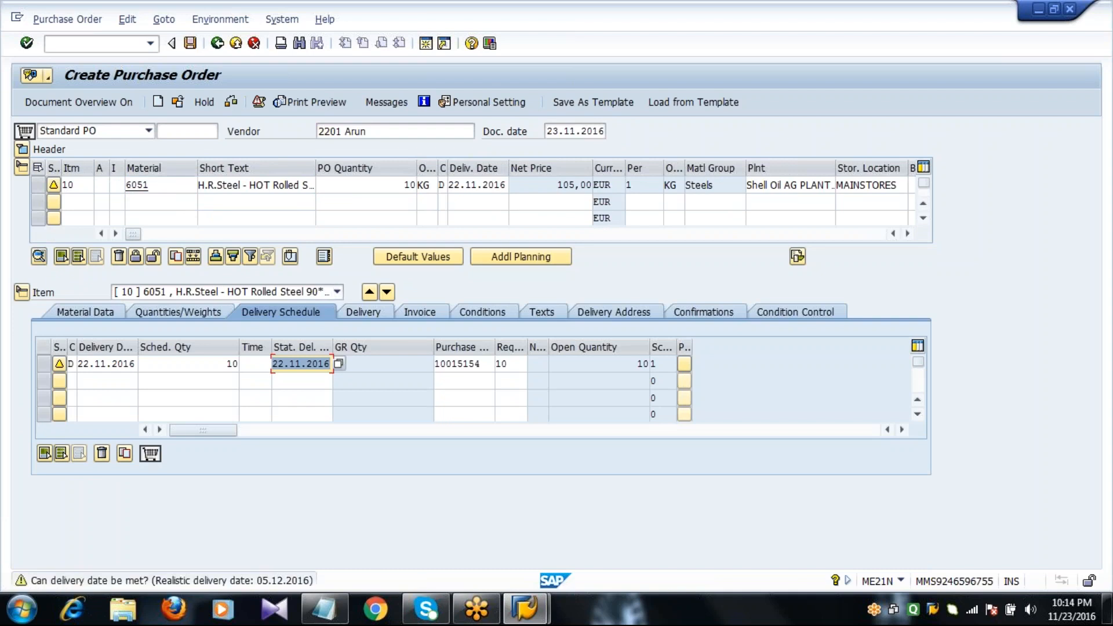
pyautogui.click(191, 44)
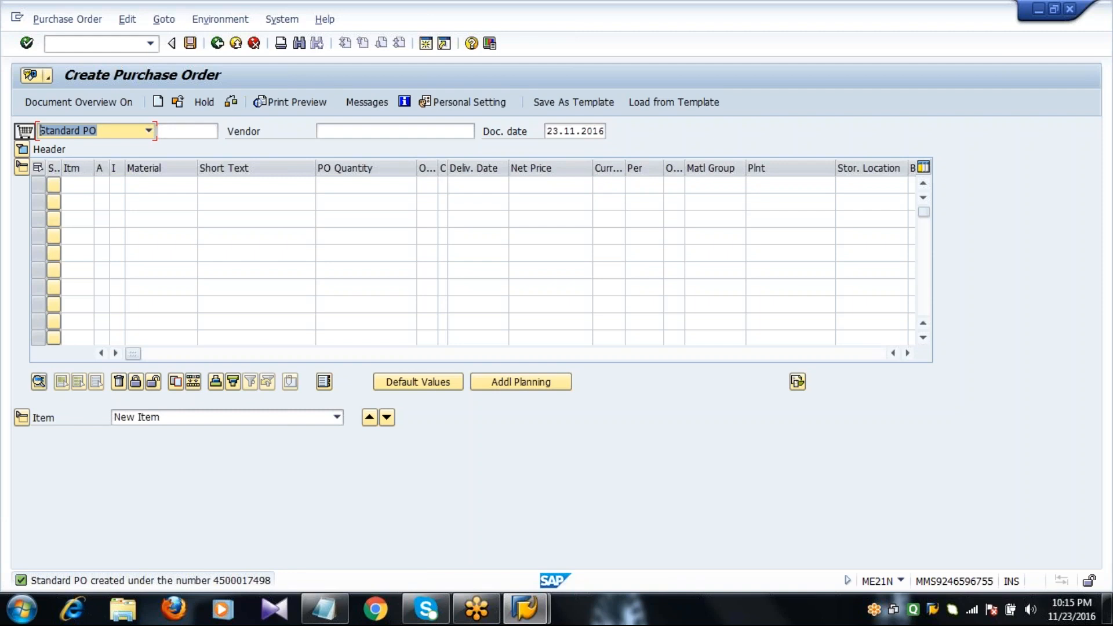
pyautogui.click(218, 44)
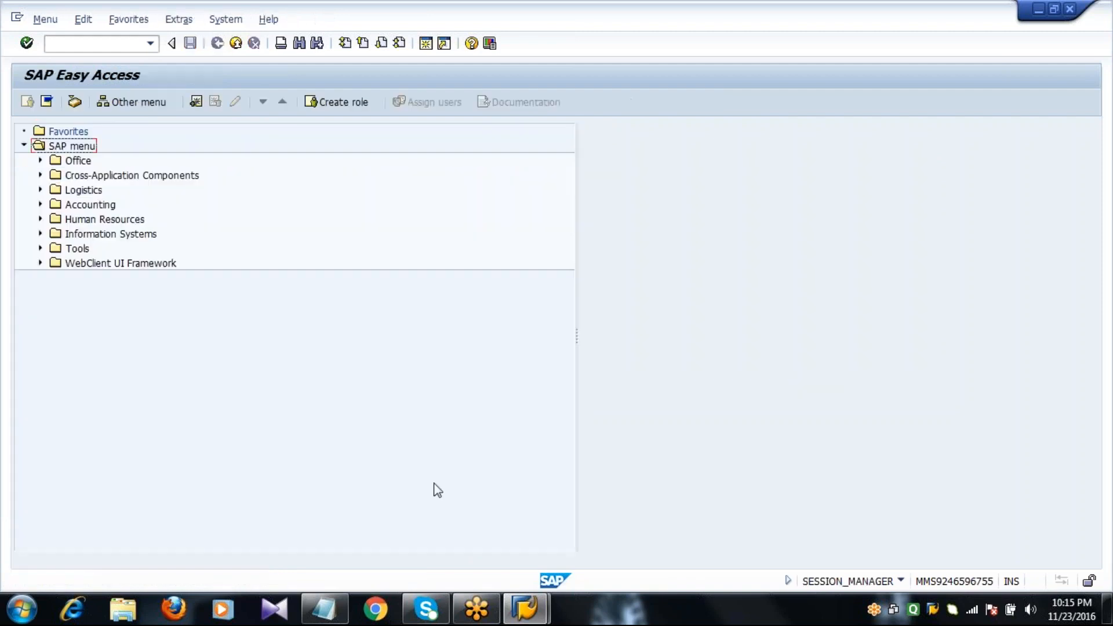
# Step: Switch to the MM - Part1 notes in Notepad and review the ME2M and ME2L purchase order list transactions
pyautogui.click(324, 609)
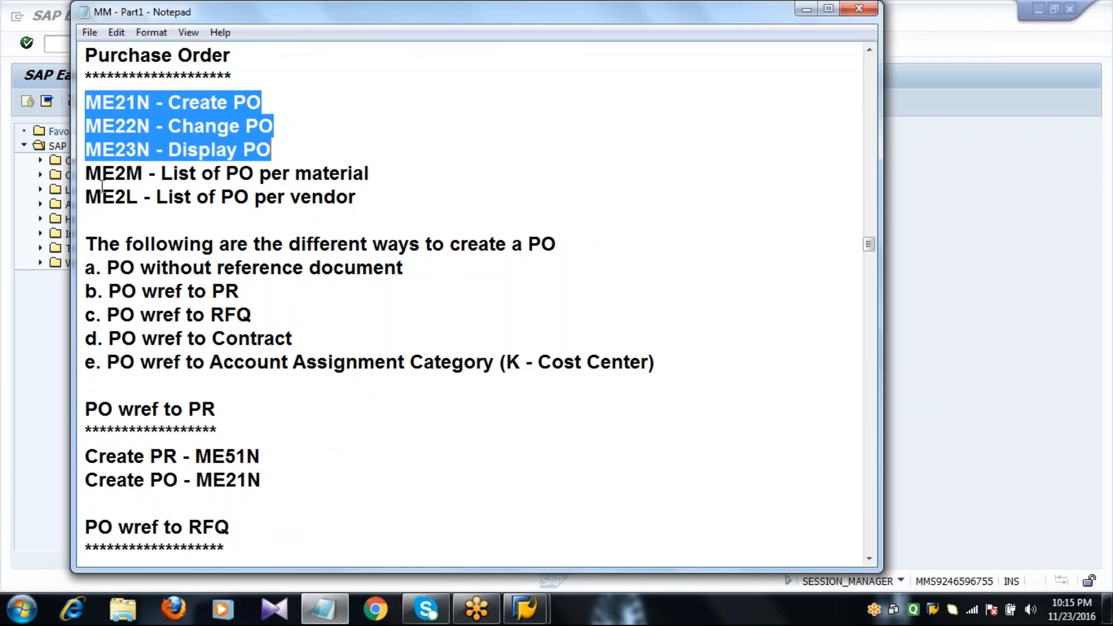
pyautogui.moveTo(86, 173); pyautogui.dragTo(388, 190)
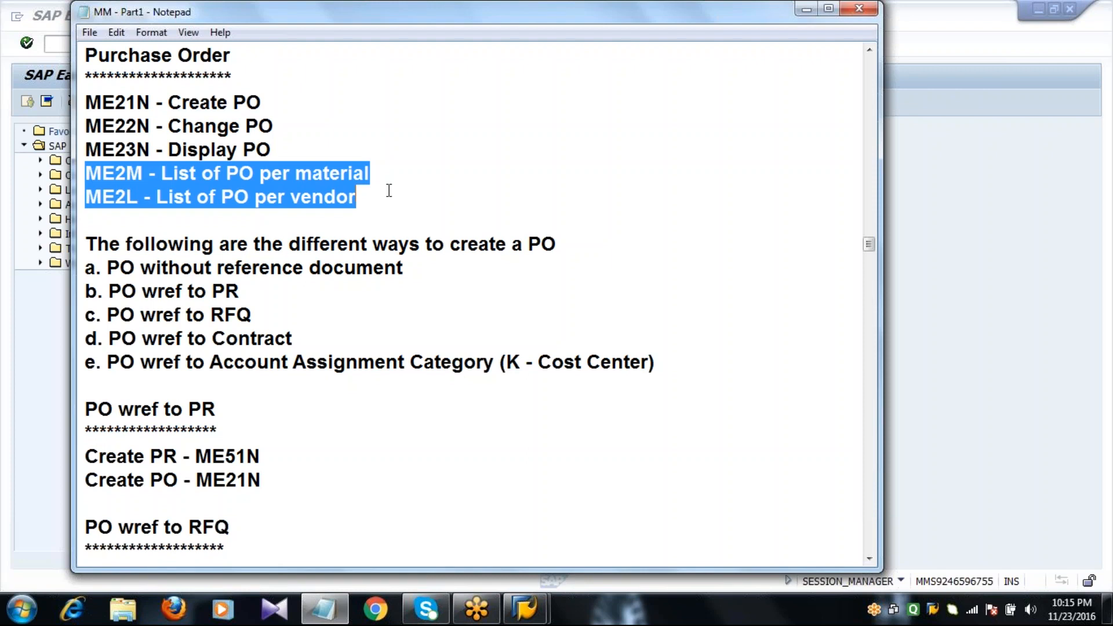
pyautogui.click(389, 191)
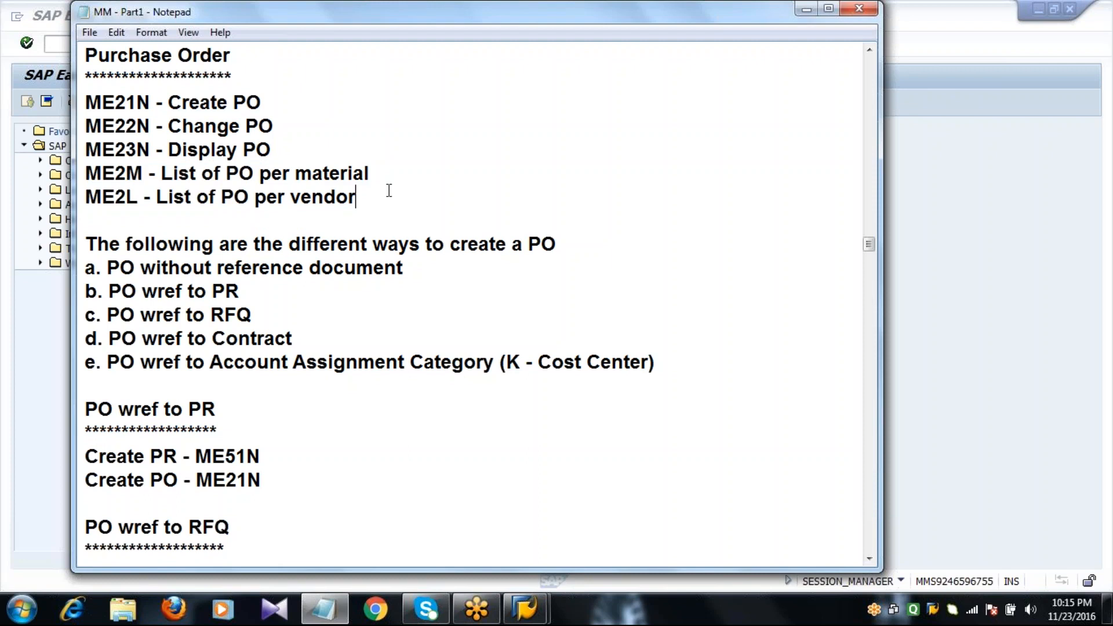